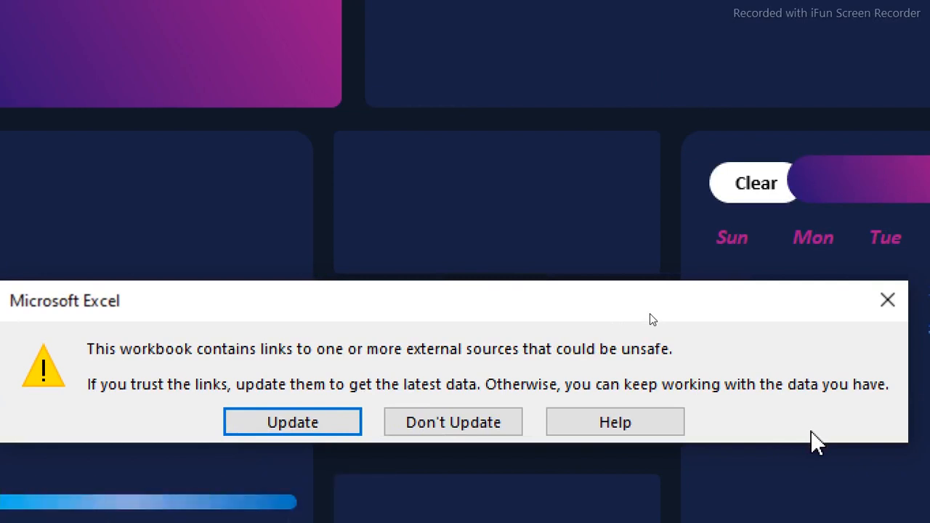
Update the workbook's links to external data sources
left_click(263, 427)
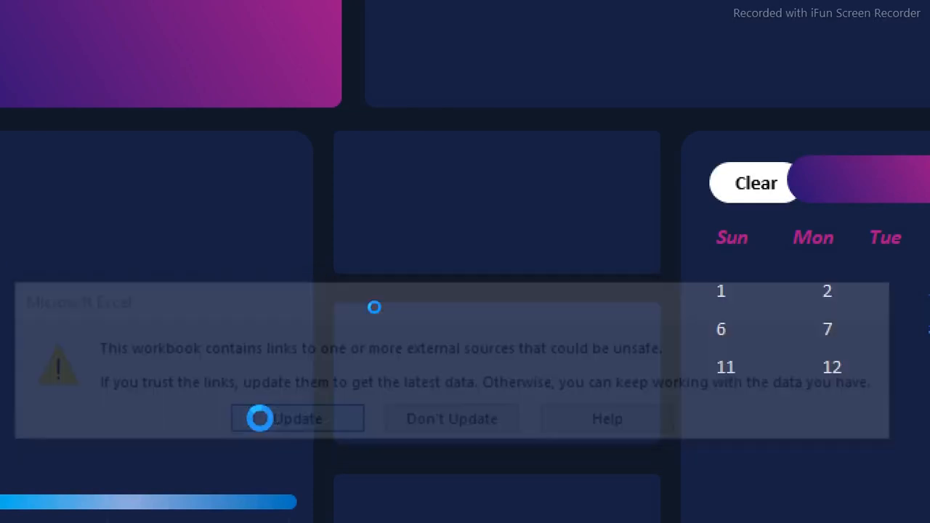
left_click(381, 424)
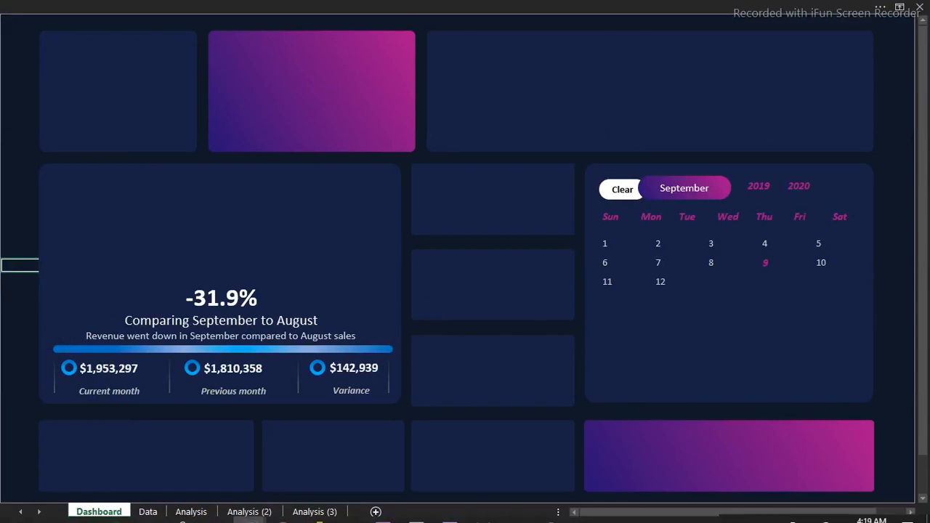
Switch to File Explorer and open Free training demo data.xlsx from the perfomance indicator dashboard folder
mouse_move(205, 520)
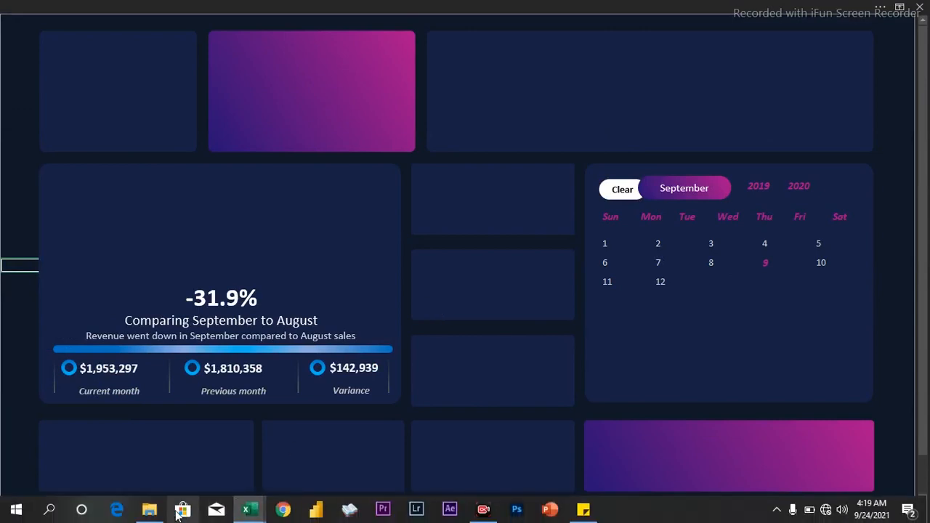
mouse_move(154, 508)
left_click(175, 456)
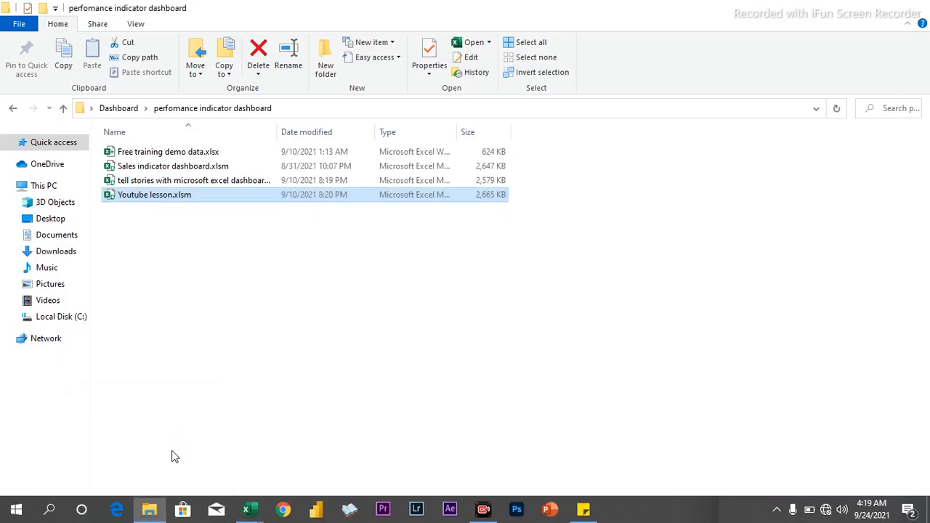
left_click(162, 155)
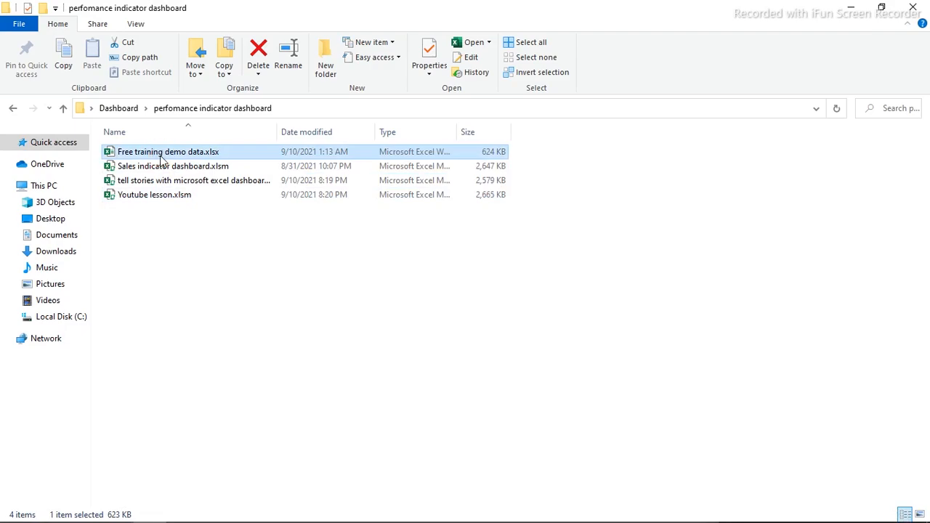
double_click(161, 153)
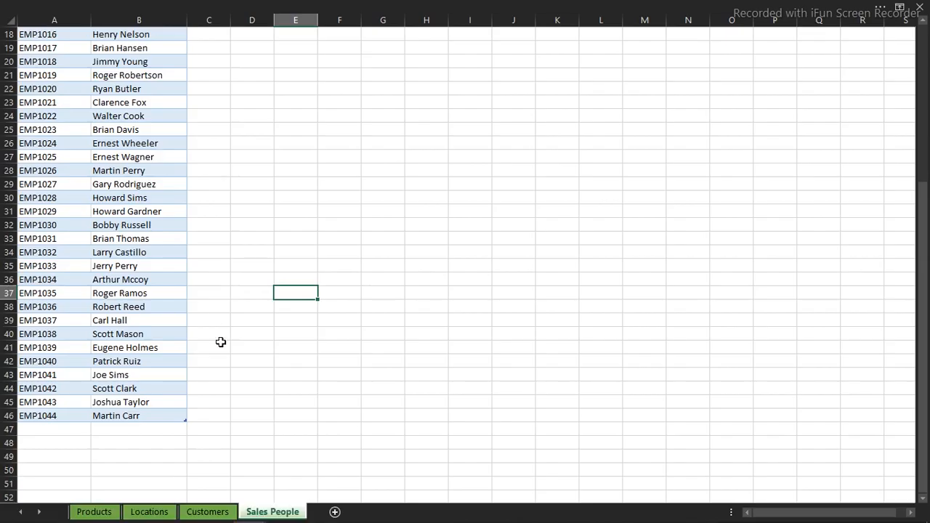
Look through the Customers, Locations, Sales People and Products sheets of the demo data workbook
left_click(208, 512)
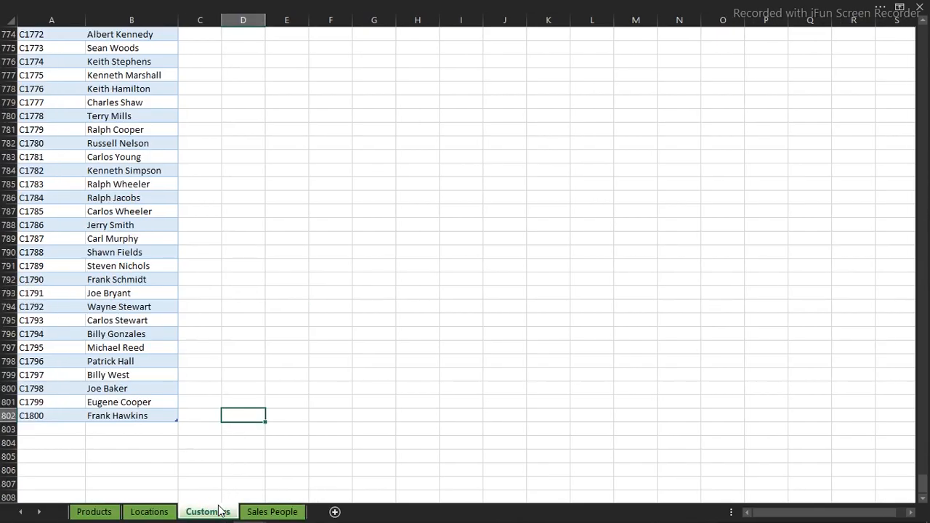
left_click(152, 512)
left_click(102, 513)
left_click(149, 513)
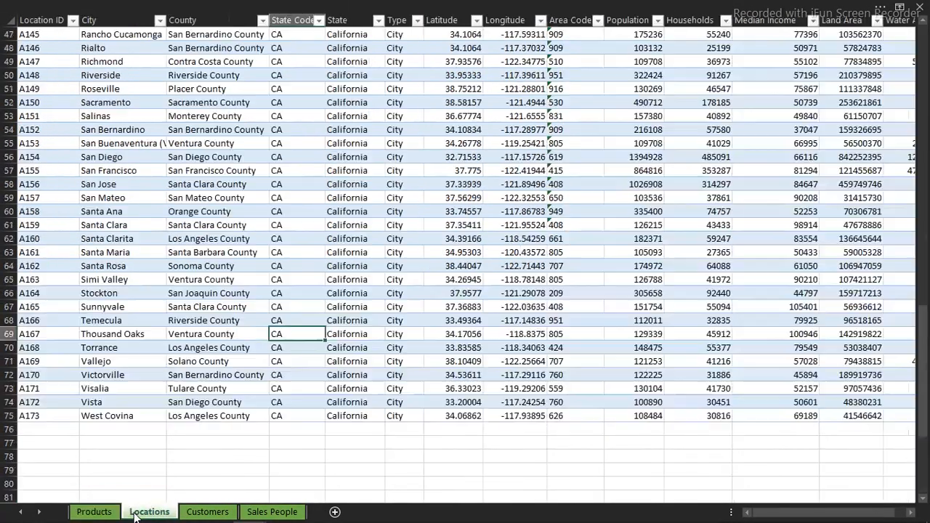
left_click(192, 511)
left_click(270, 512)
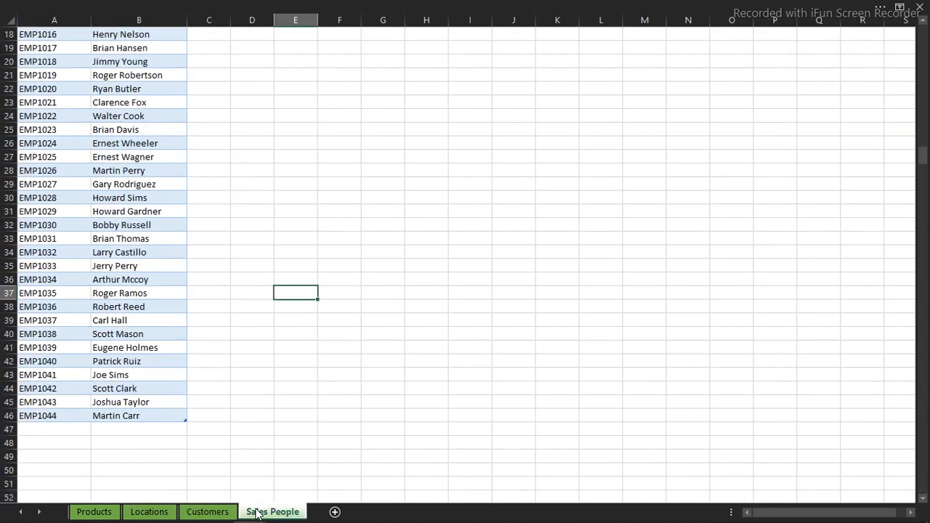
left_click(95, 519)
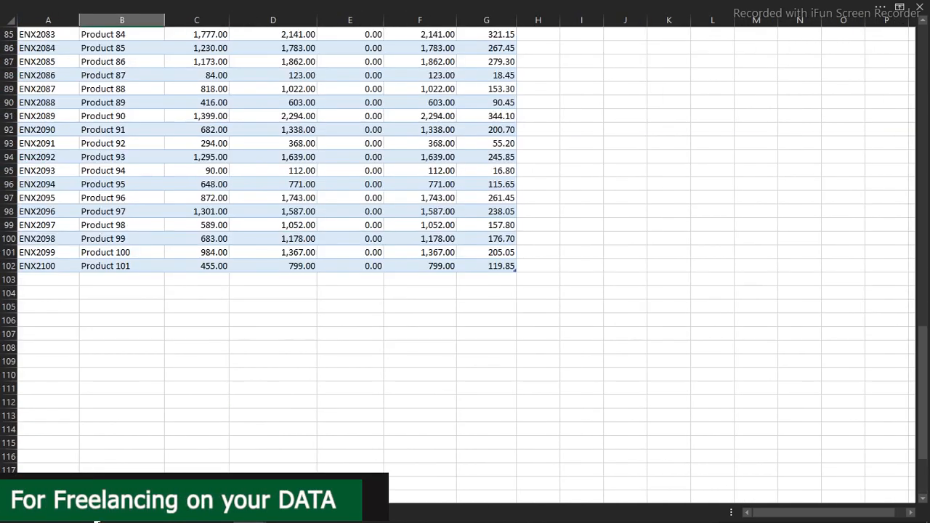
scroll(928, 166, "up", 20)
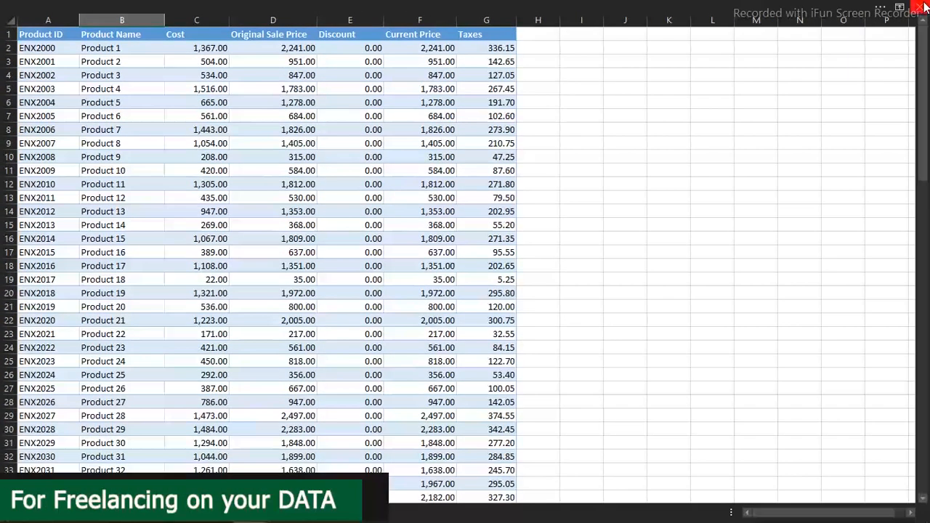
Switch to the finished sales dashboard workbook, examine its Data sheet and return to the Dashboard sheet
mouse_move(237, 522)
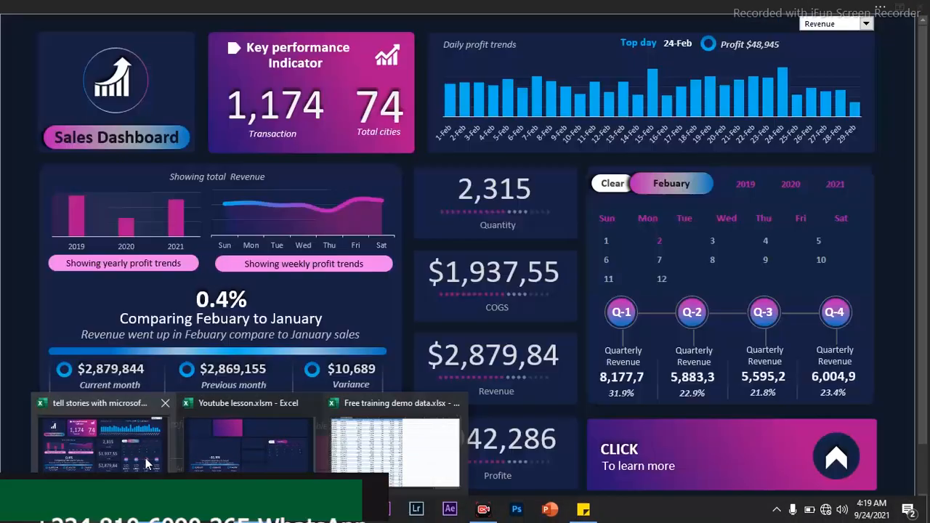
left_click(160, 468)
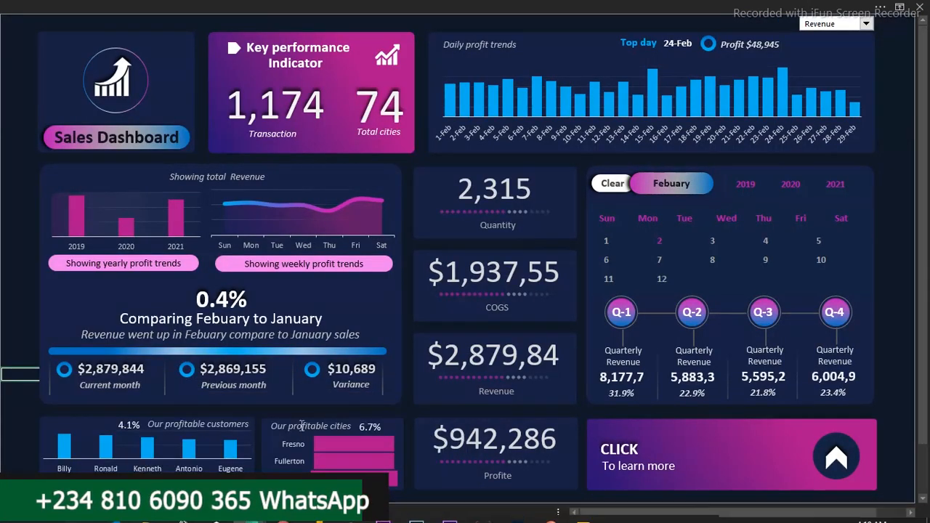
left_click(146, 512)
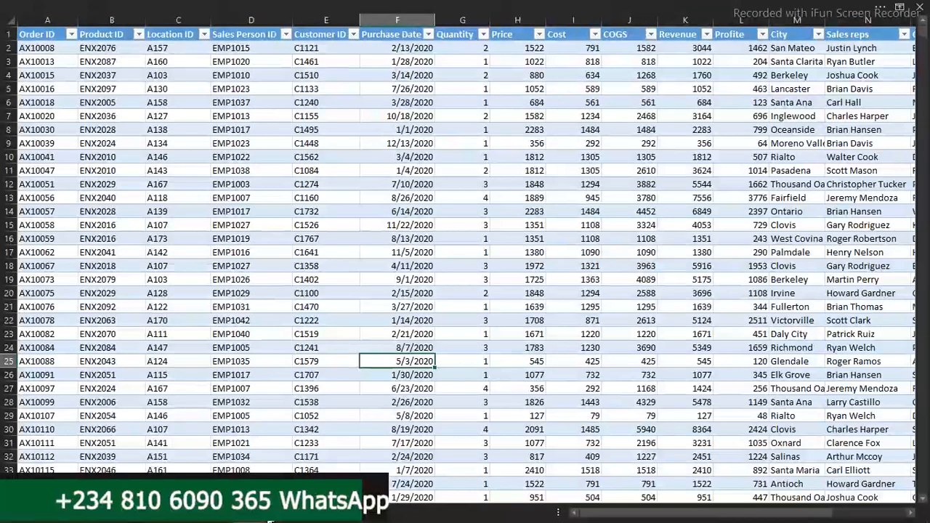
left_click(544, 237)
left_click_drag(600, 513, 497, 516)
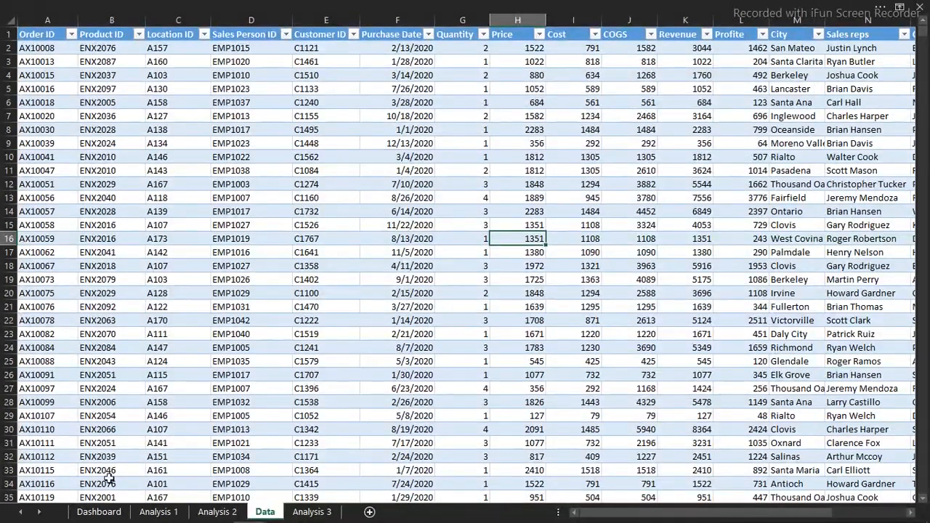
left_click(99, 512)
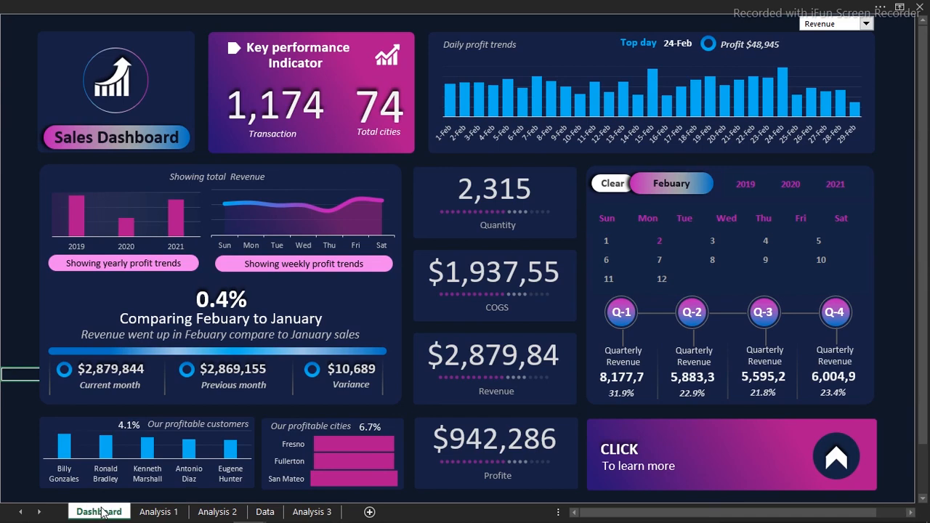
Switch to the Youtube lesson.xlsm workbook and bring up its empty Analysis (2) sheet
mouse_move(247, 511)
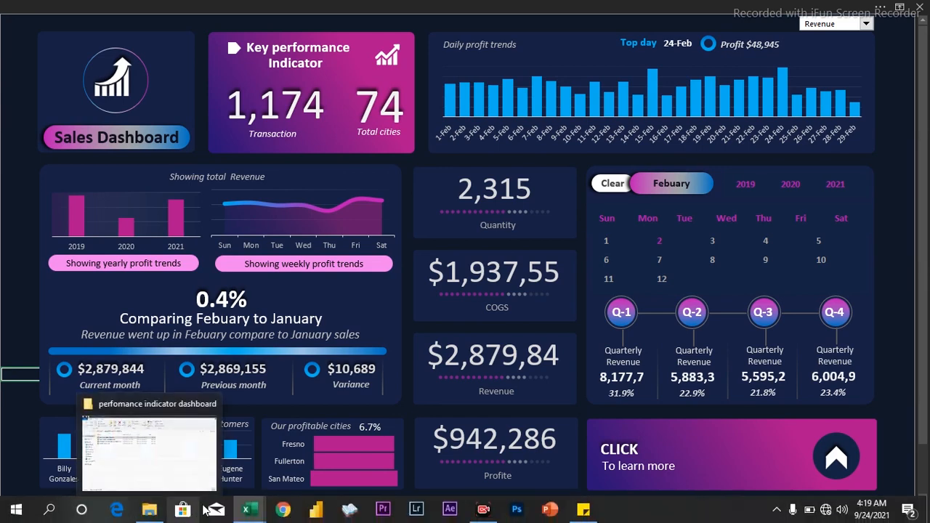
left_click(258, 470)
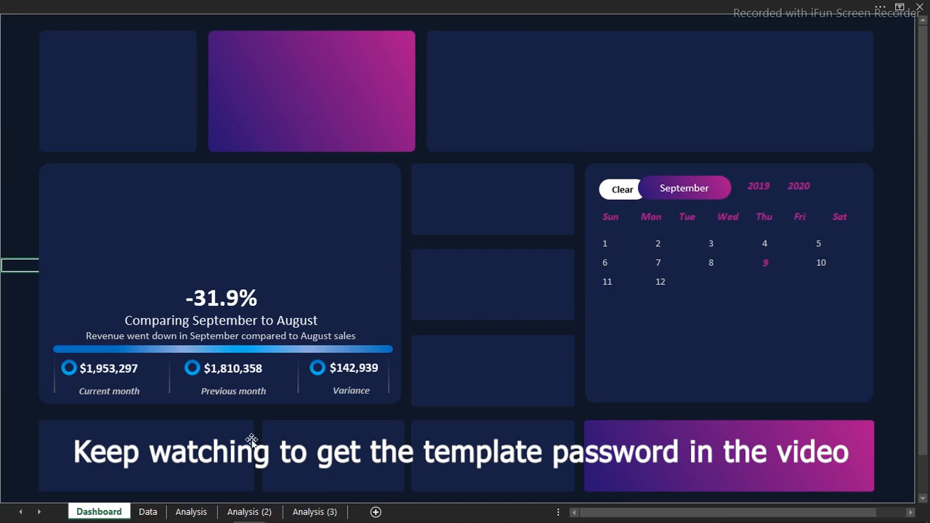
left_click(268, 513)
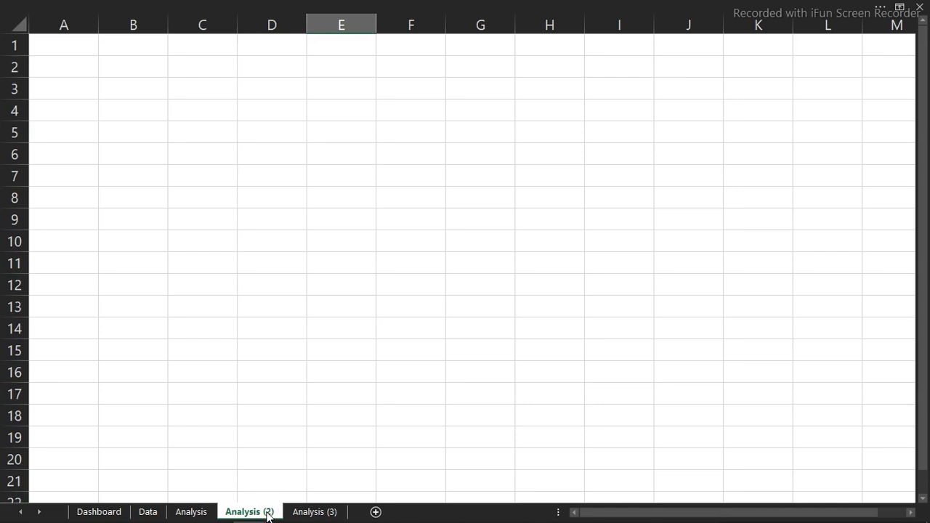
left_click(258, 133)
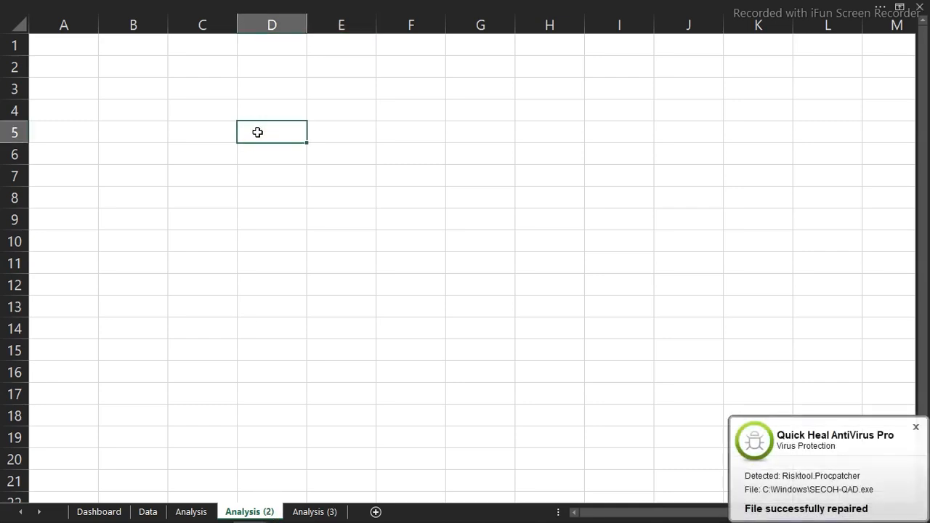
left_click(158, 349)
Create a PivotTable from Table1 on the Data sheet, placed at cell B3 of the existing Analysis (2) worksheet
left_click(148, 511)
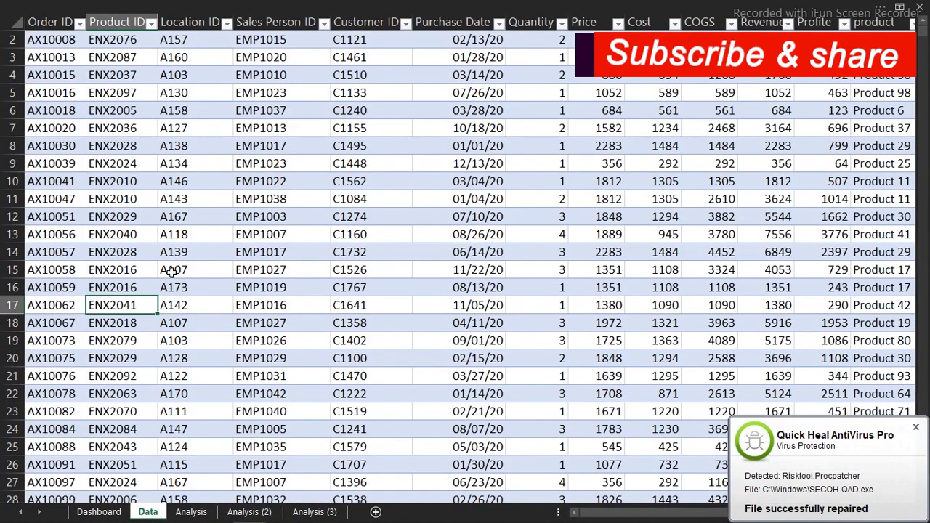
left_click(172, 272)
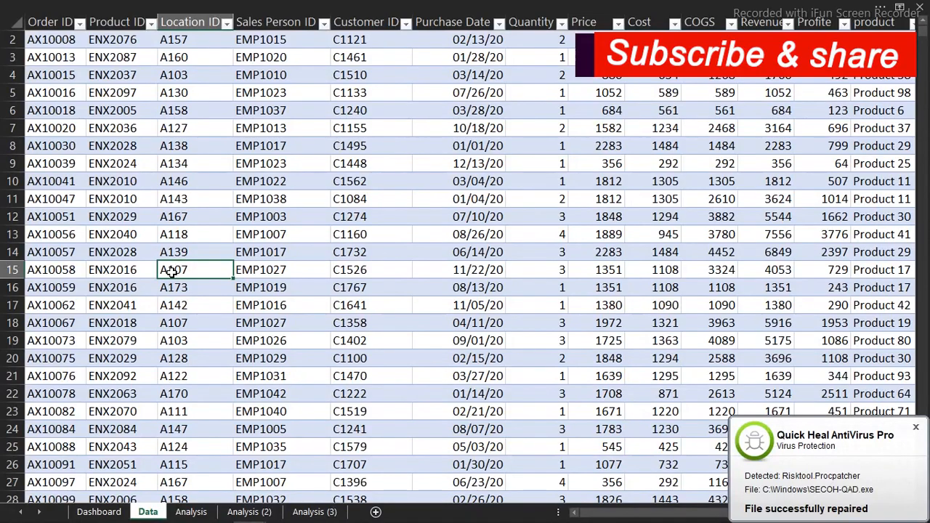
left_click(162, 6)
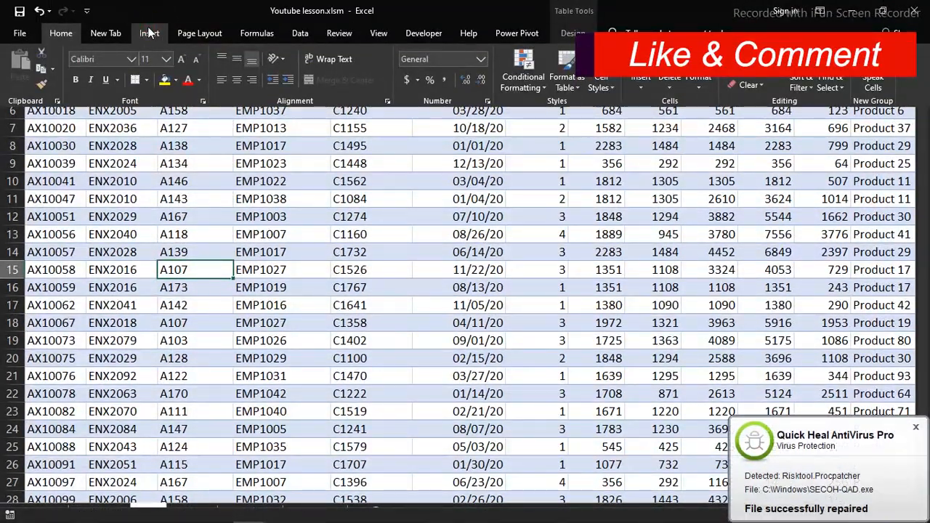
left_click(149, 33)
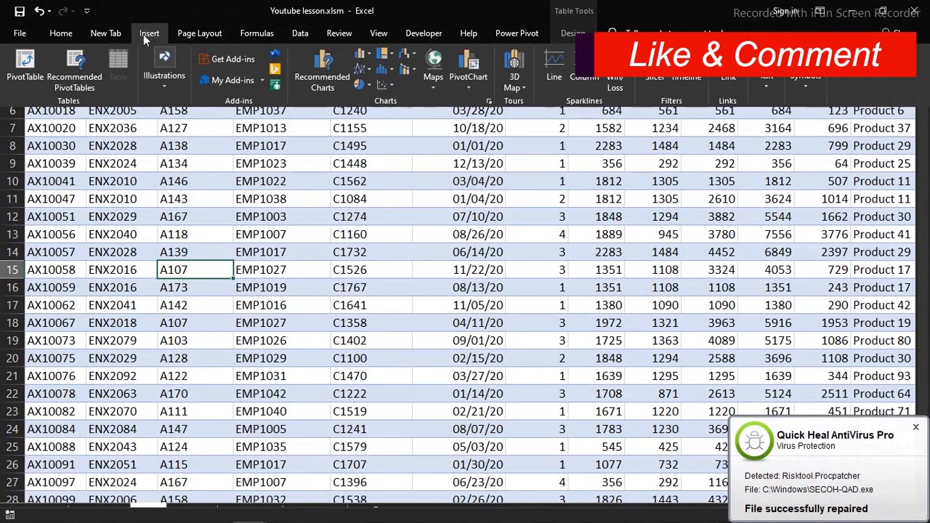
left_click(24, 64)
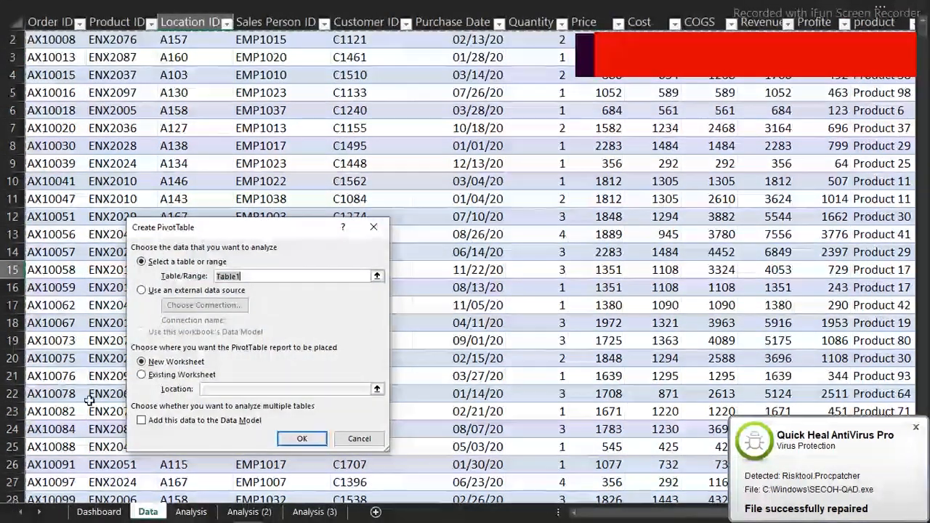
left_click(155, 377)
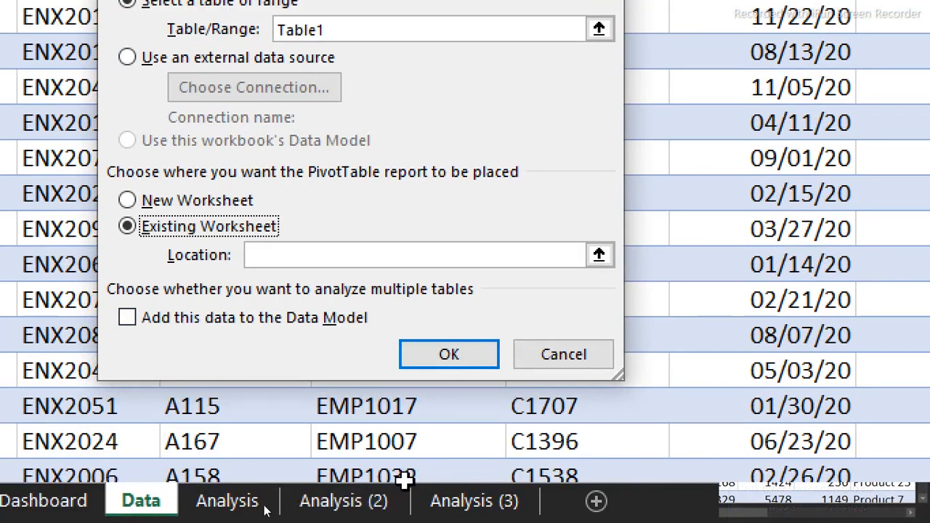
left_click(366, 501)
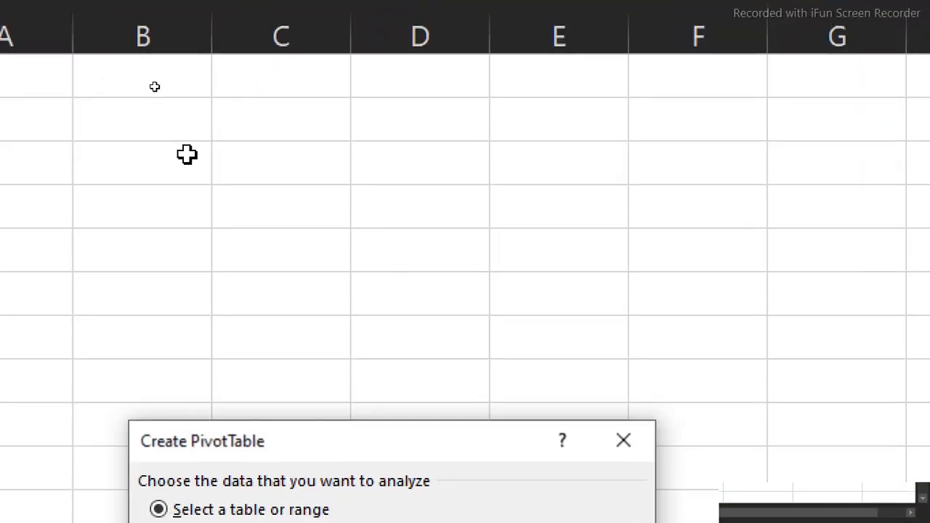
left_click(177, 170)
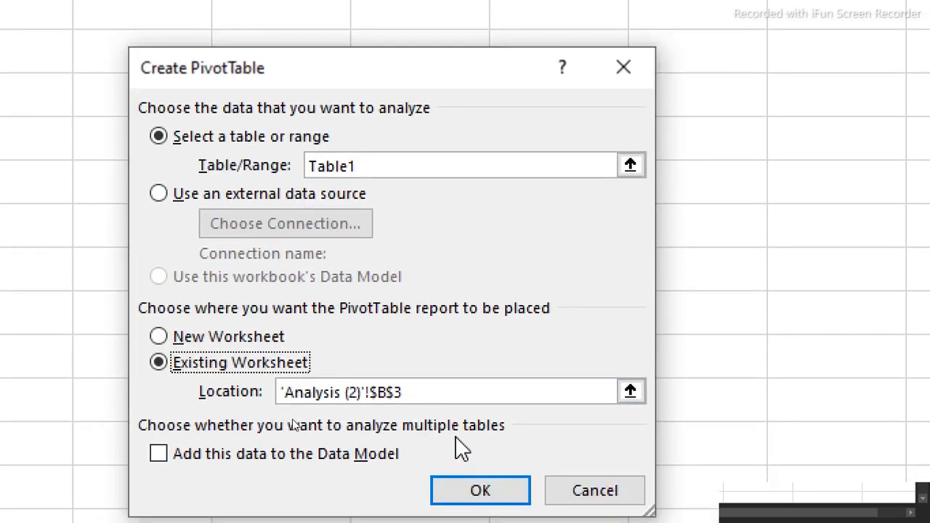
left_click(474, 477)
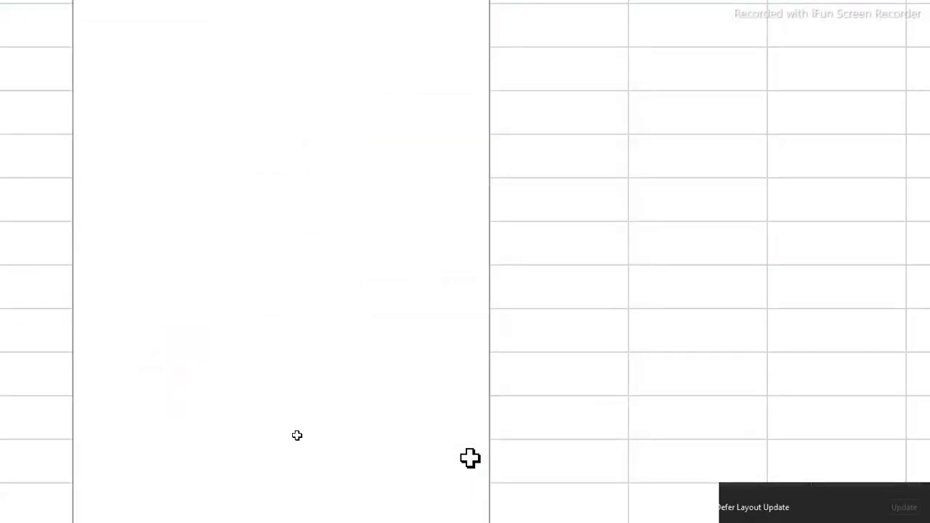
Add Profite, Revenue, COGS, Quantity and Customer ID as value fields of the new PivotTable
left_click(309, 173)
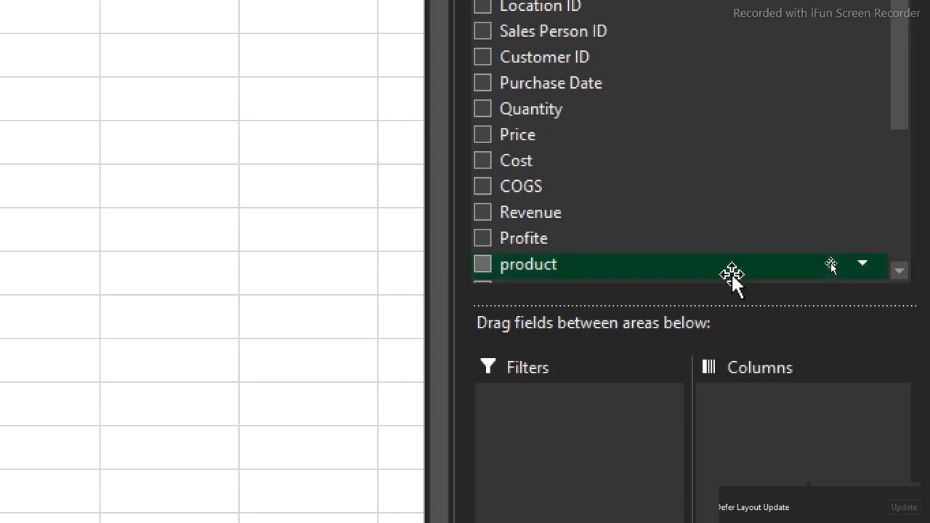
left_click(482, 240)
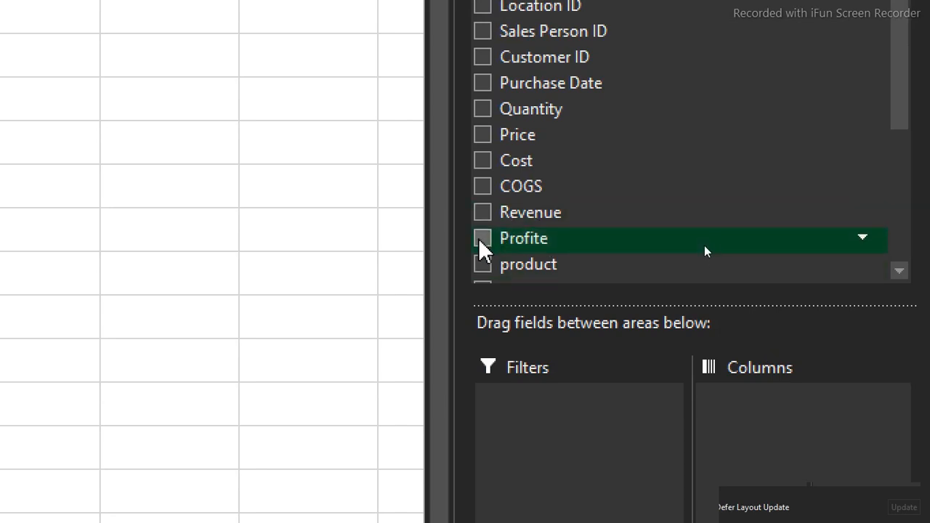
left_click(484, 212)
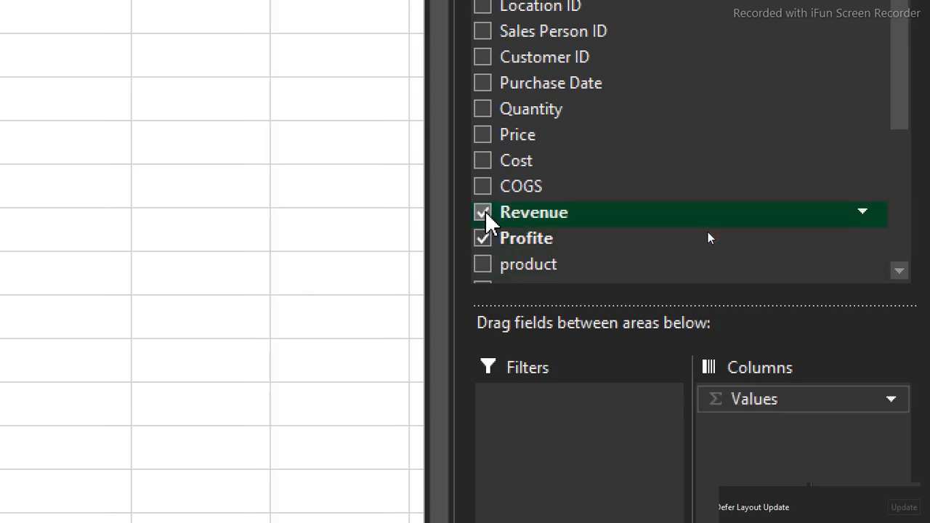
left_click(483, 187)
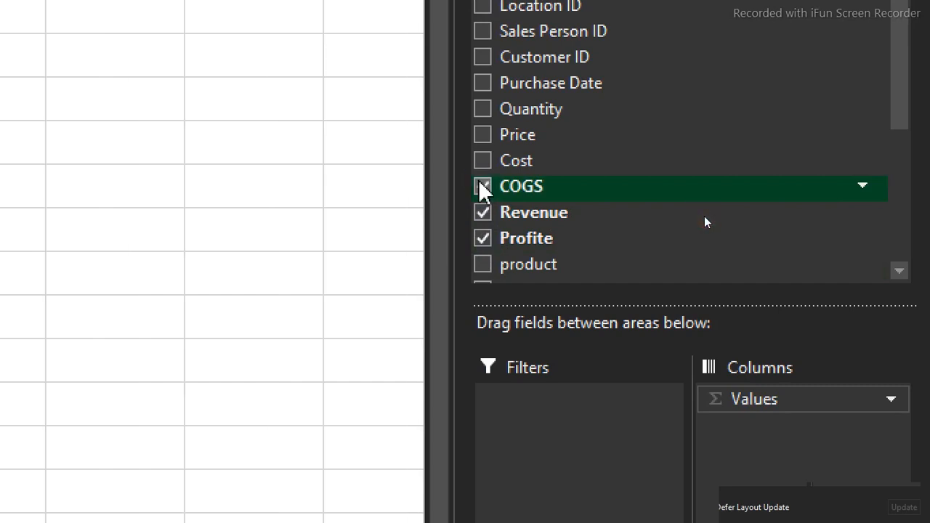
left_click(483, 109)
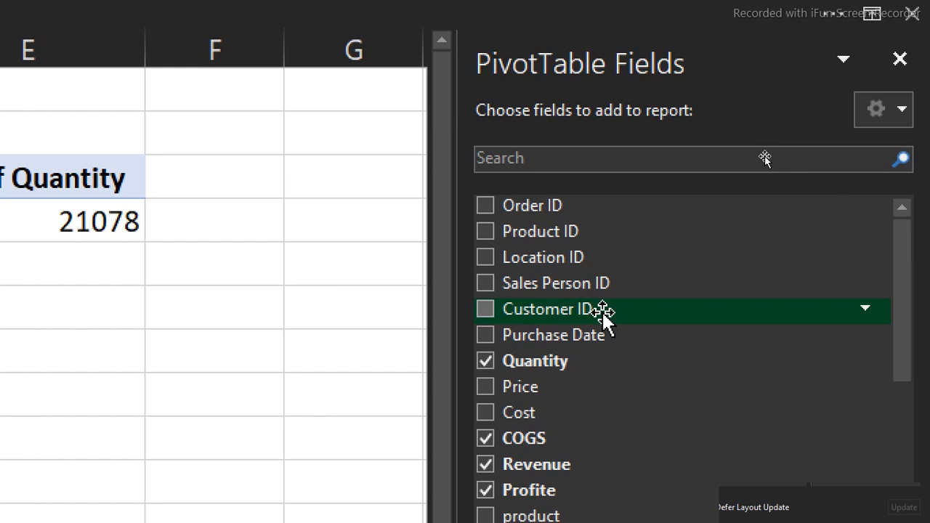
left_click_drag(568, 311, 790, 426)
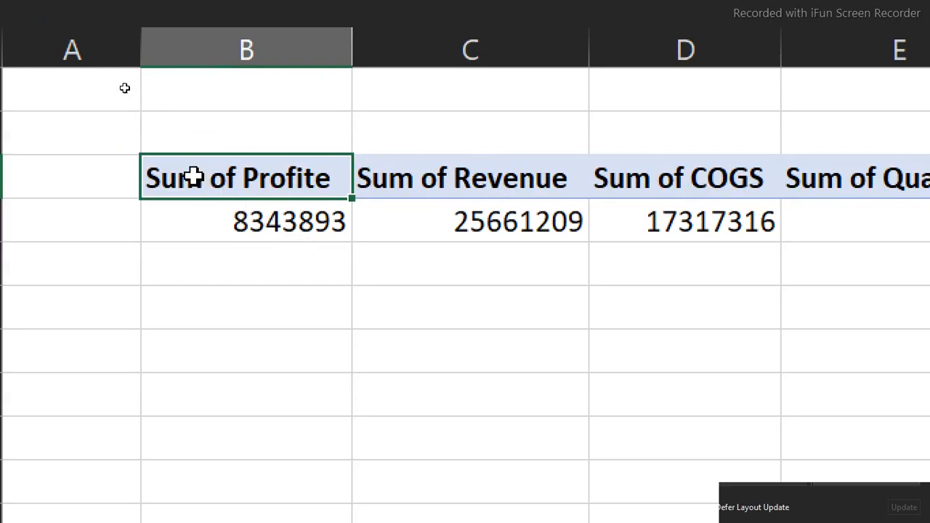
Remove "sum of" from the PivotTable headers in B3:E3 by replacing every occurrence with nothing
left_click_drag(192, 176, 914, 174)
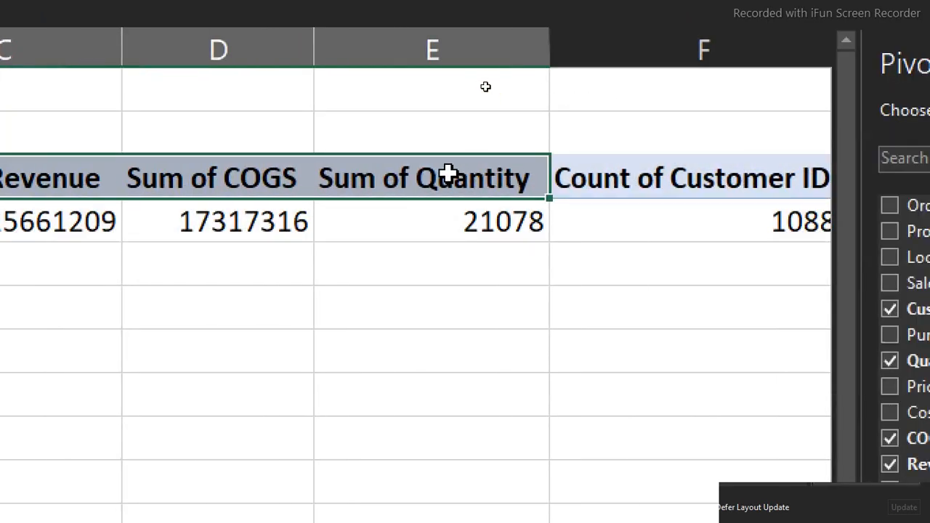
key("ctrl+h")
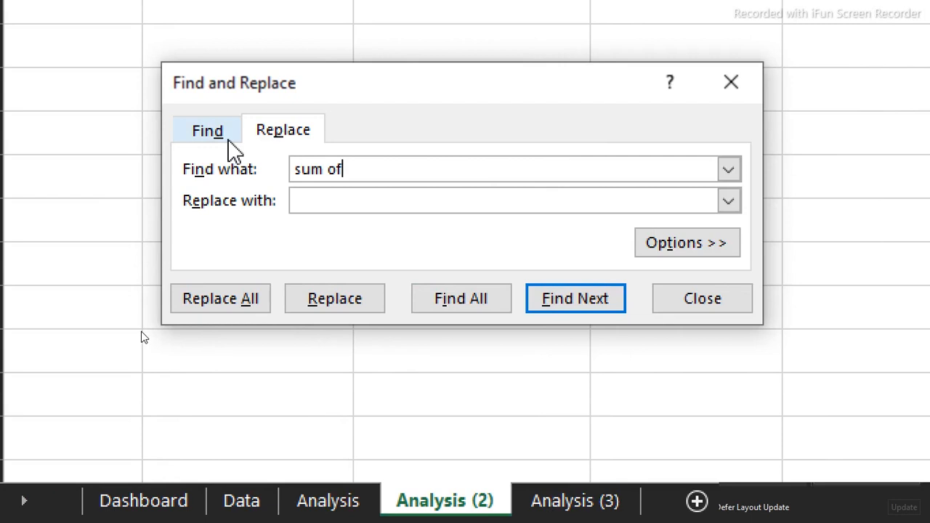
left_click(302, 290)
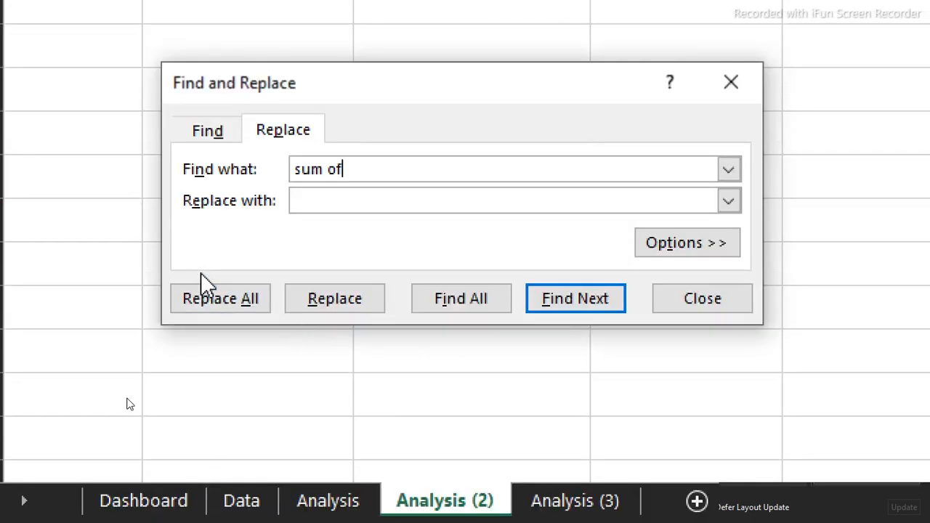
left_click(201, 300)
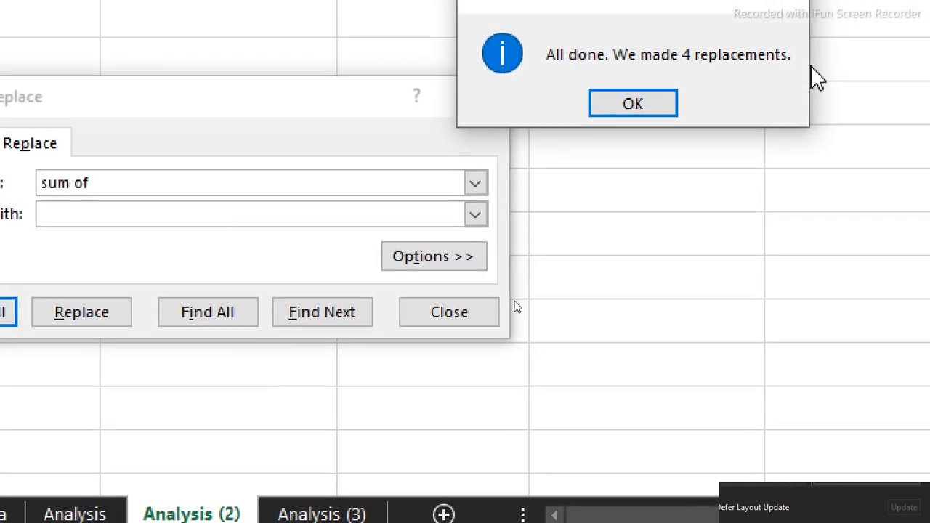
left_click(885, 89)
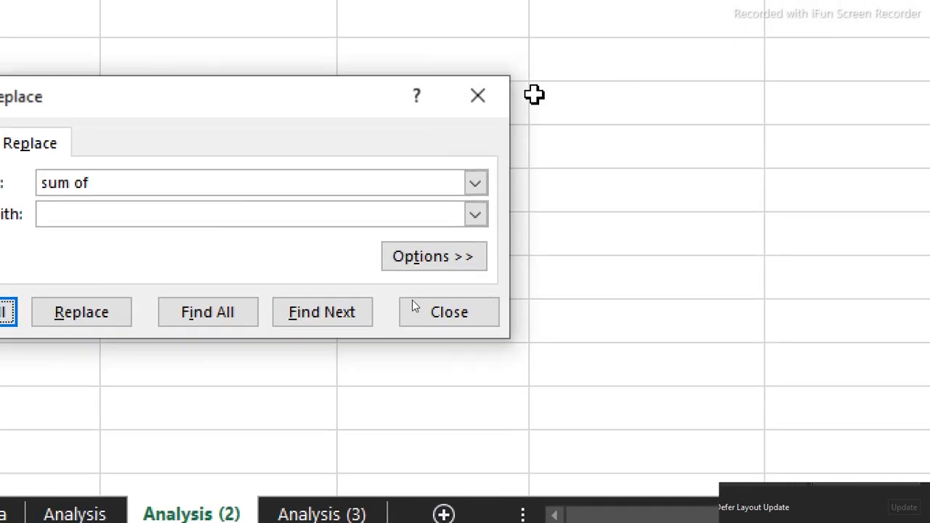
left_click(494, 96)
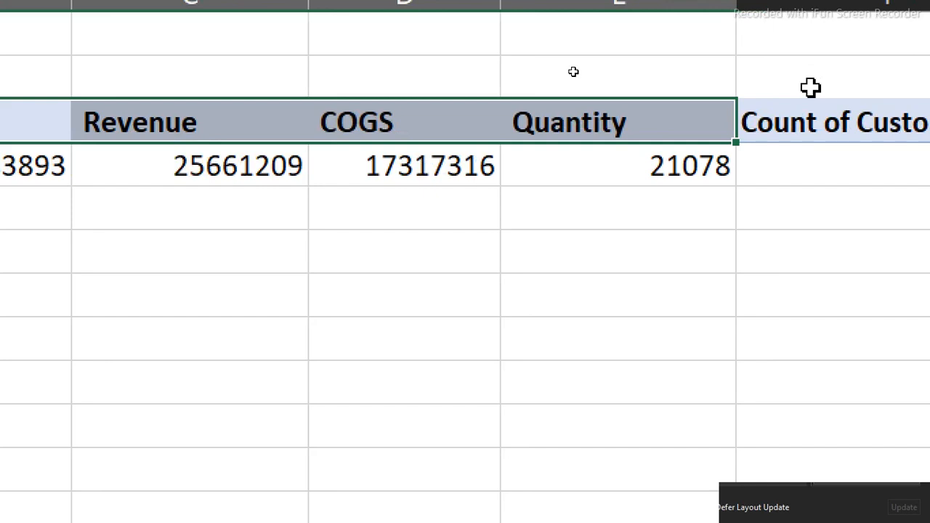
Rename the Count of Customer ID value field as Trans
double_click(804, 123)
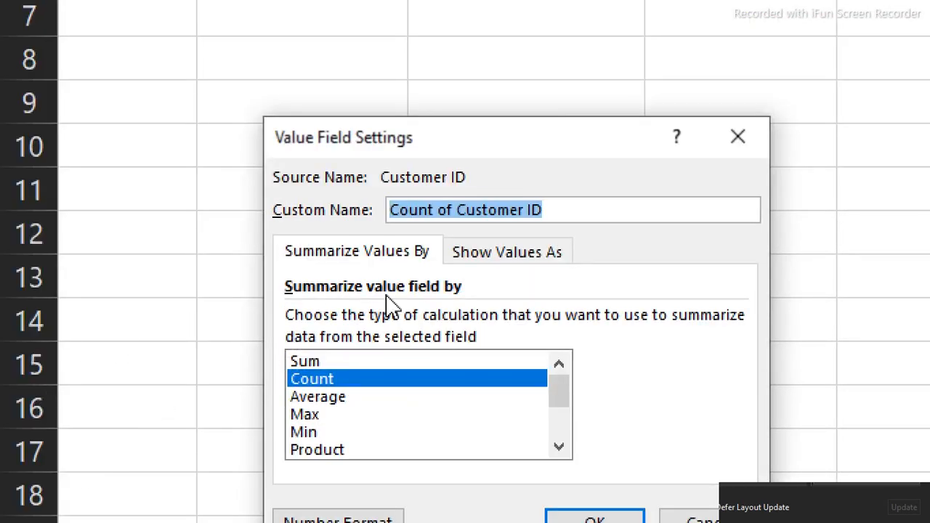
type("Trans")
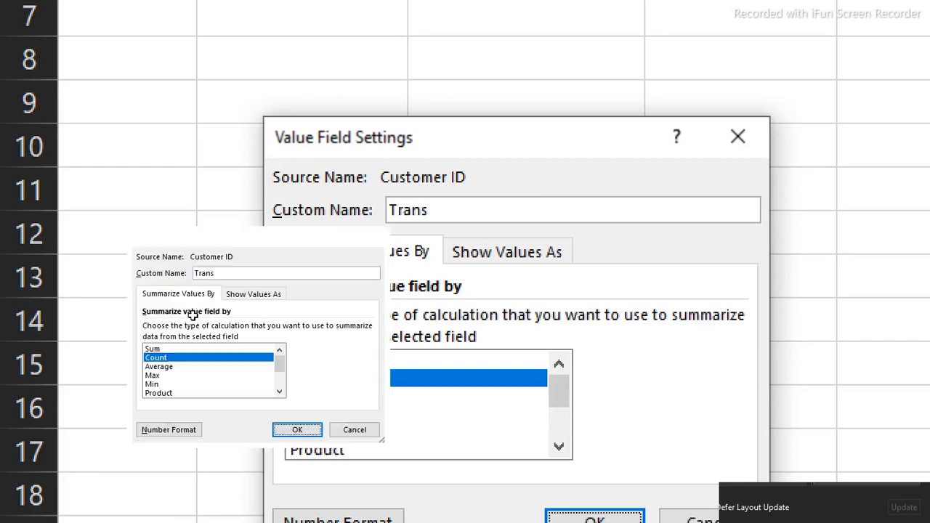
key("Return")
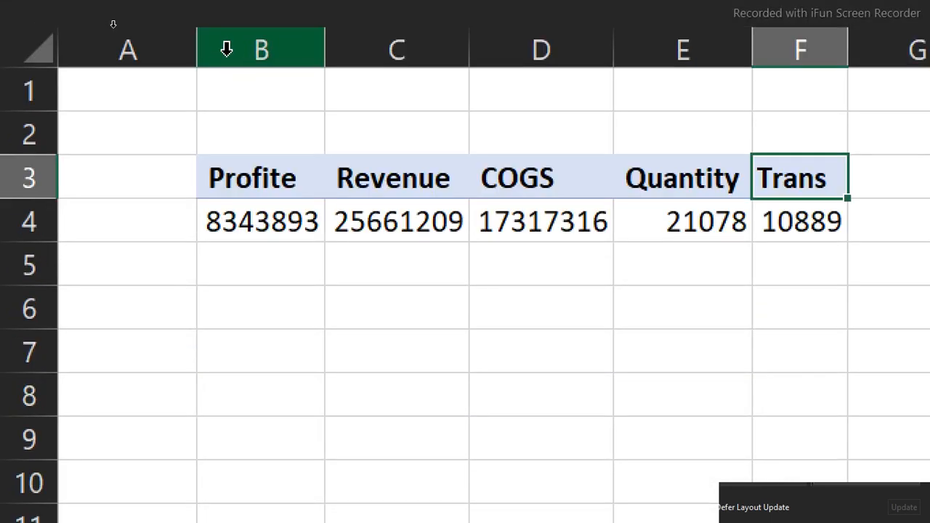
Format the Profite value as Currency with the $ symbol and 0 decimal places
left_click_drag(226, 45, 694, 122)
left_click(233, 221)
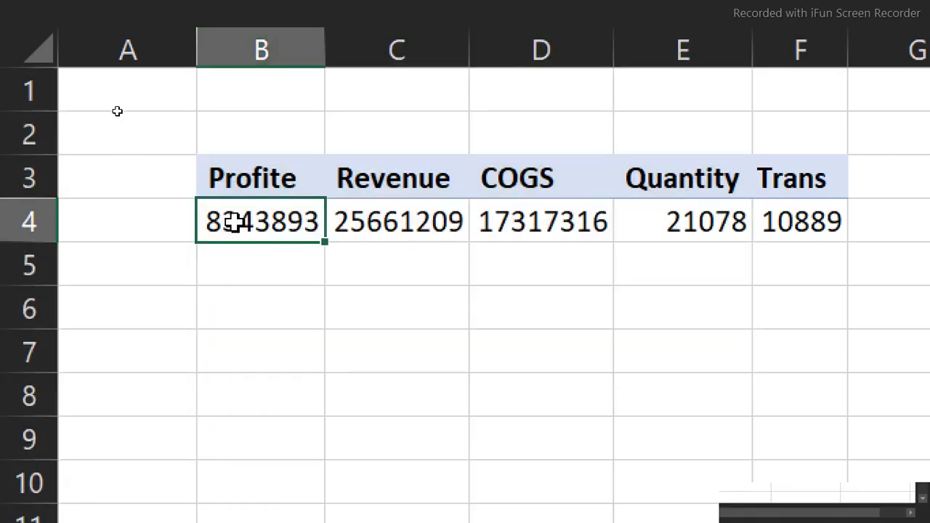
left_click_drag(233, 222, 505, 210)
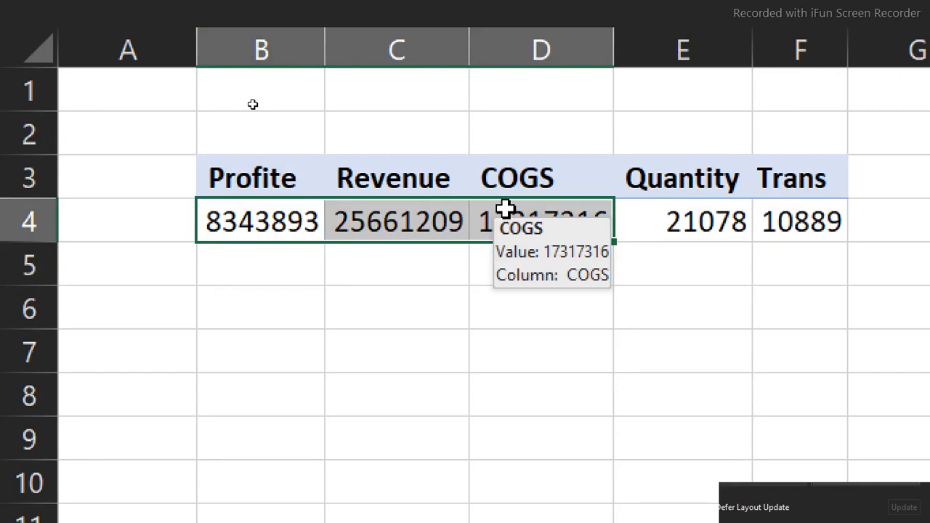
right_click(446, 215)
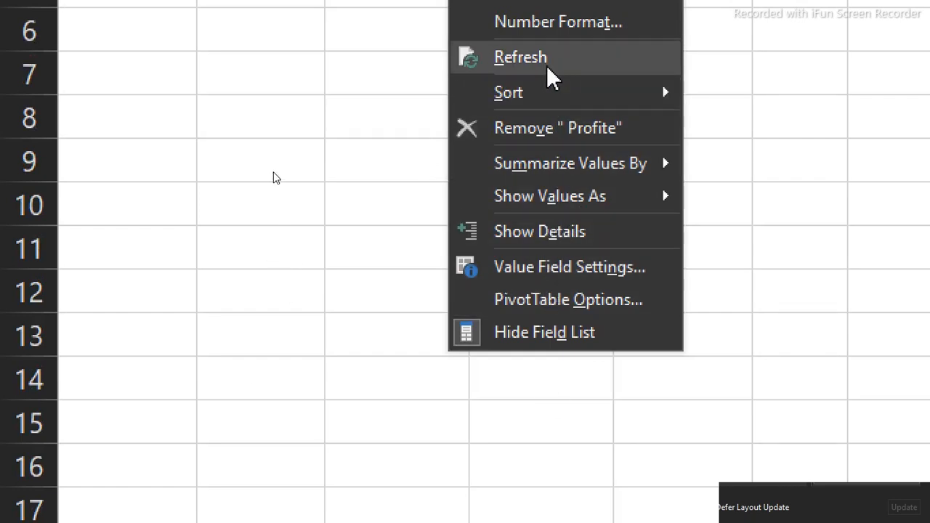
left_click(527, 218)
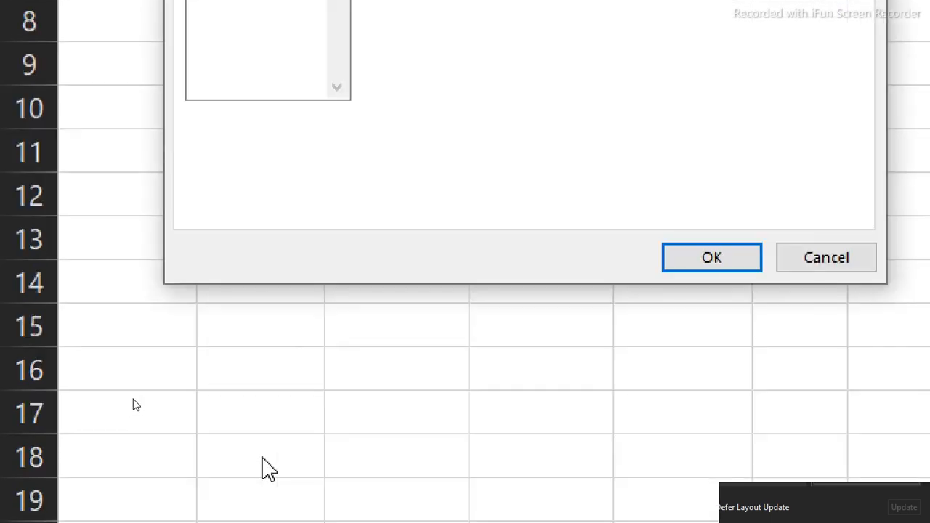
left_click(228, 81)
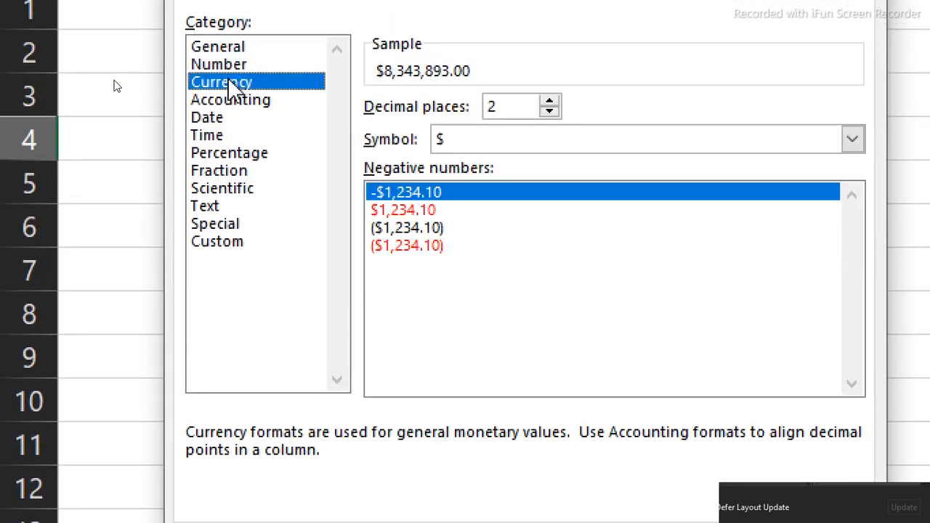
left_click(550, 112)
left_click(550, 111)
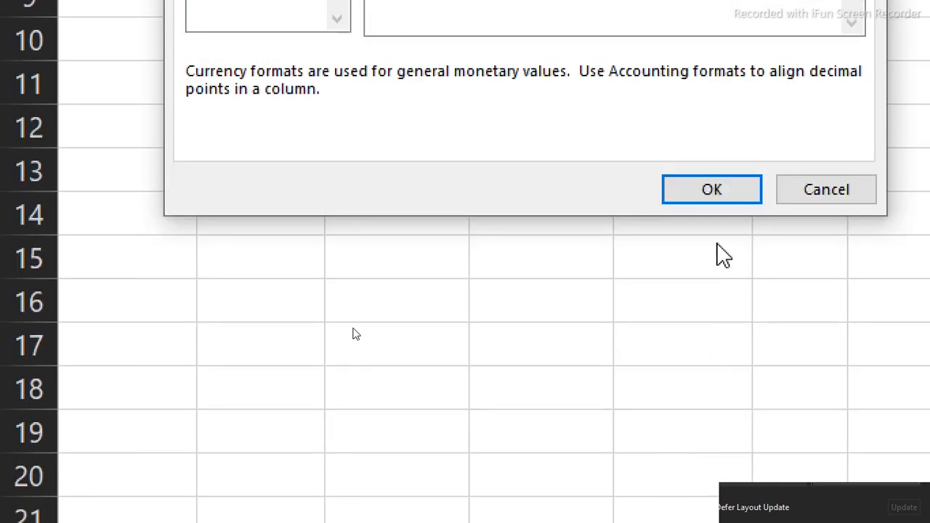
left_click(707, 190)
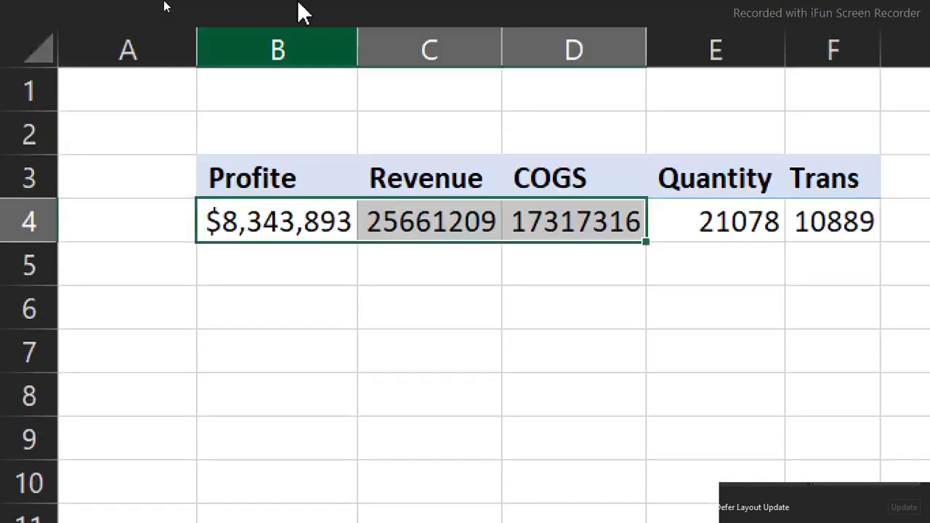
Copy the Profite value's formatting to the Revenue and COGS values with Format Painter, and widen columns C and D to fit
left_click(311, 225)
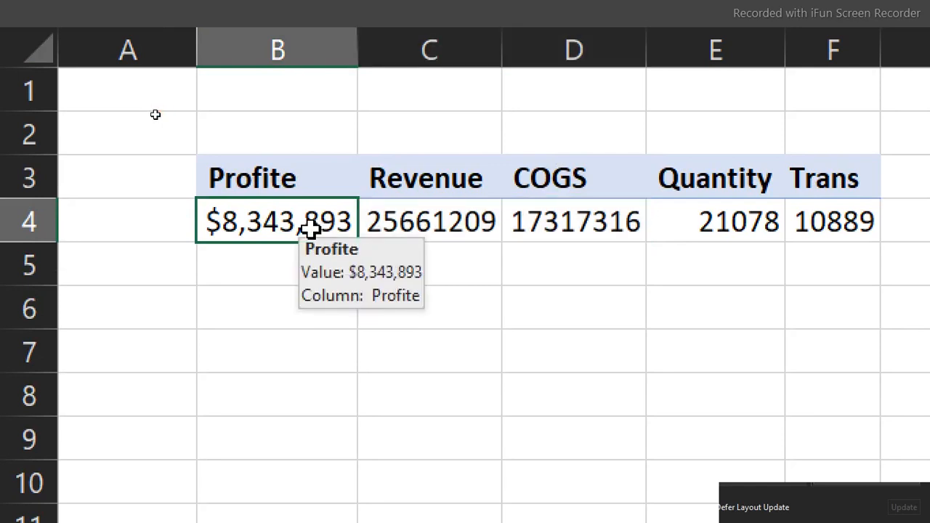
left_click(58, 9)
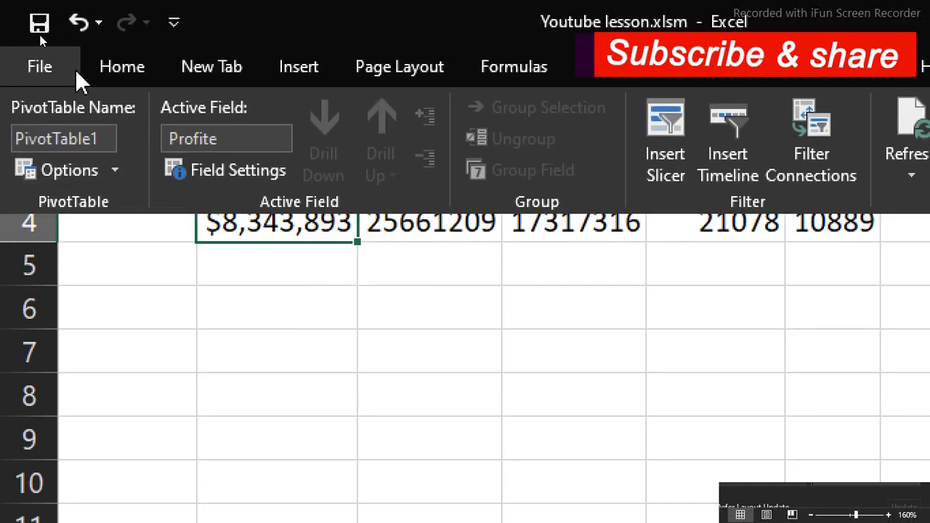
left_click(120, 70)
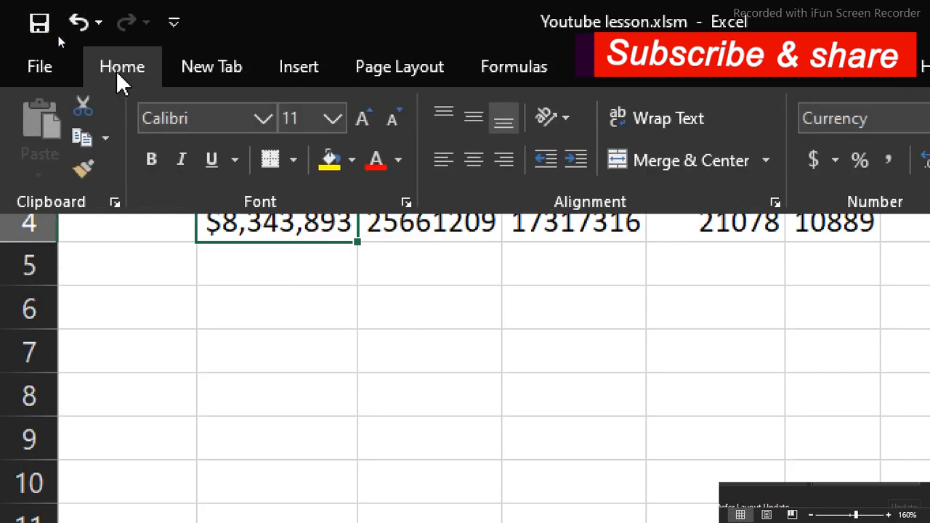
left_click(83, 169)
left_click(469, 222)
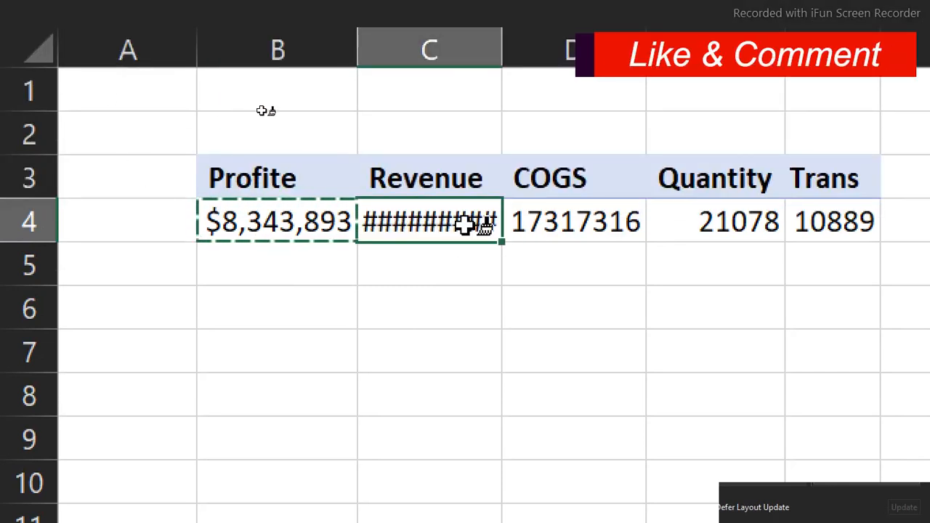
left_click(568, 222)
key("Escape")
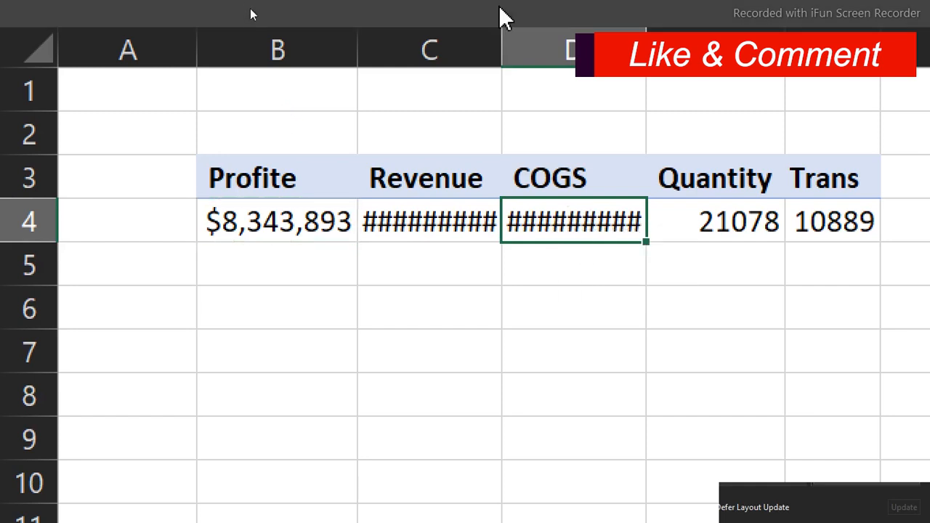
left_click_drag(500, 42, 534, 39)
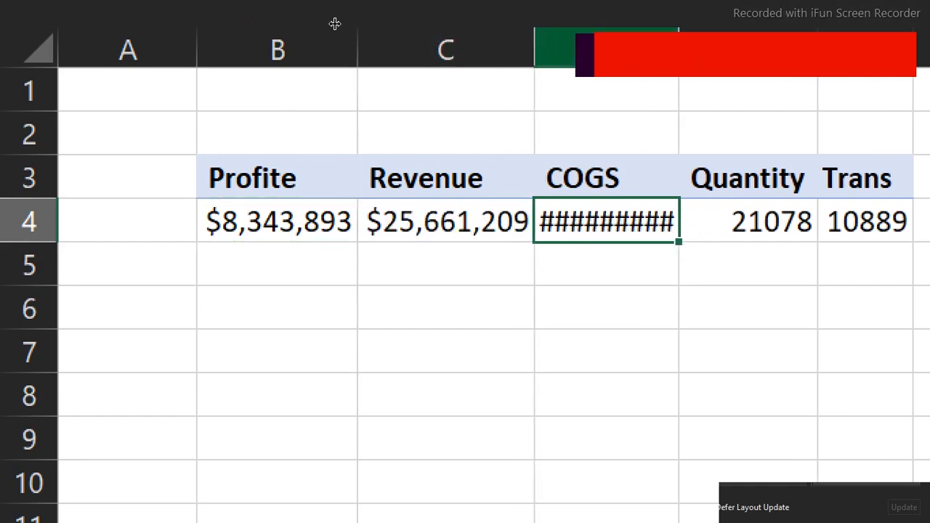
double_click(681, 49)
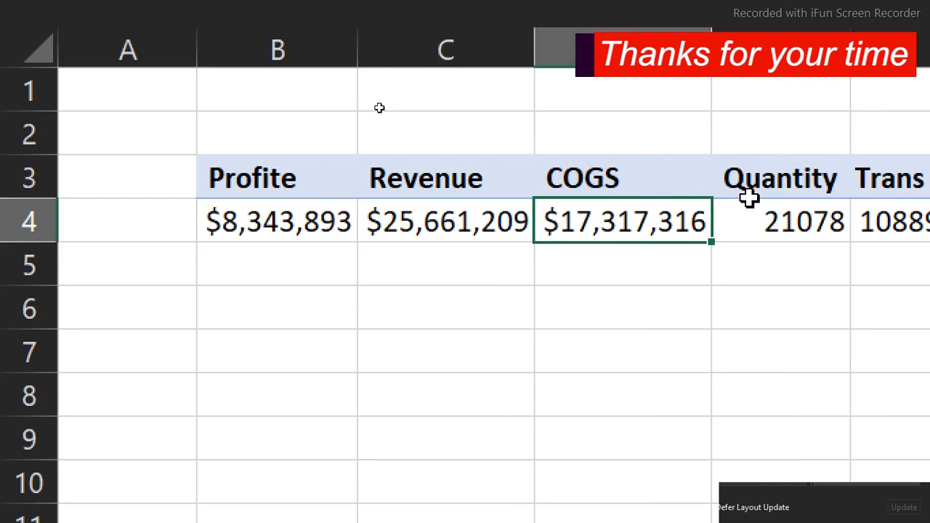
Apply the comma number style to the Quantity value in cell E4
left_click(774, 230)
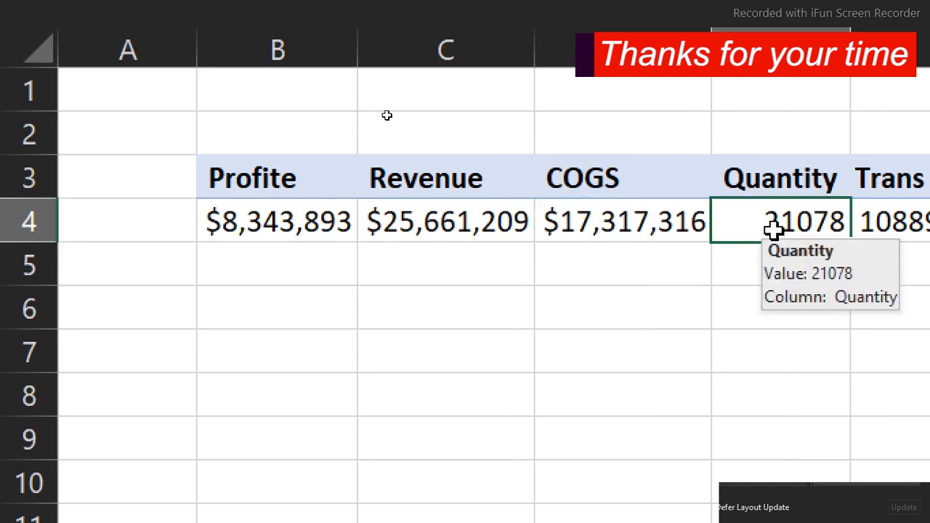
left_click(470, 4)
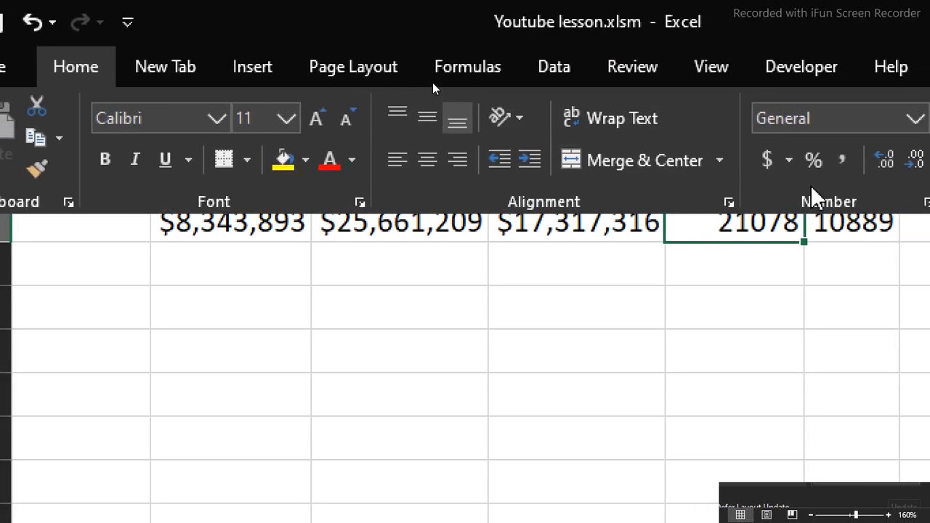
left_click(841, 161)
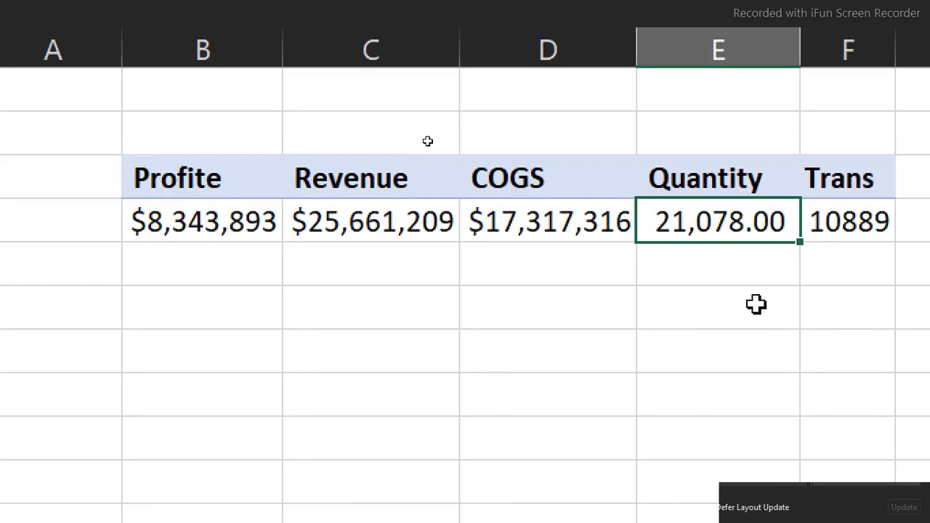
Format the Trans value field as Number with 0 decimal places and a 1000 separator
left_click(840, 224)
right_click(843, 234)
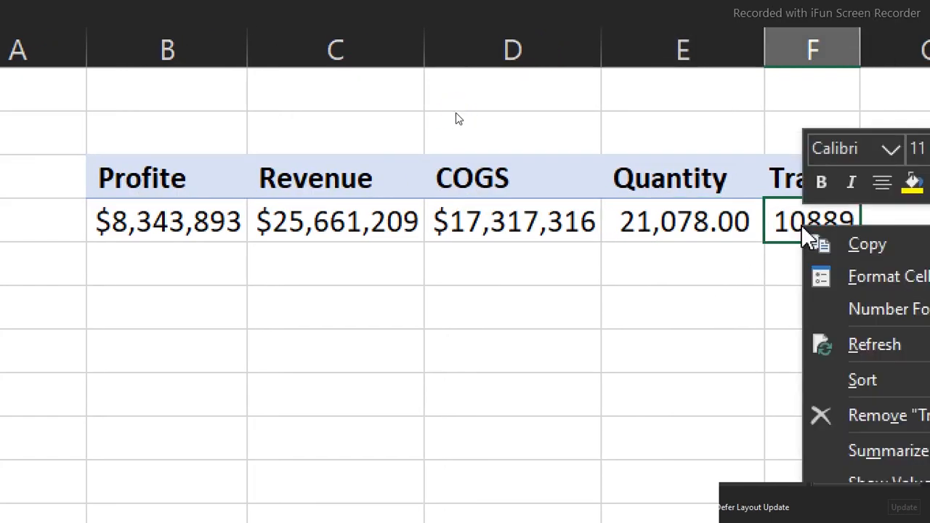
left_click(886, 309)
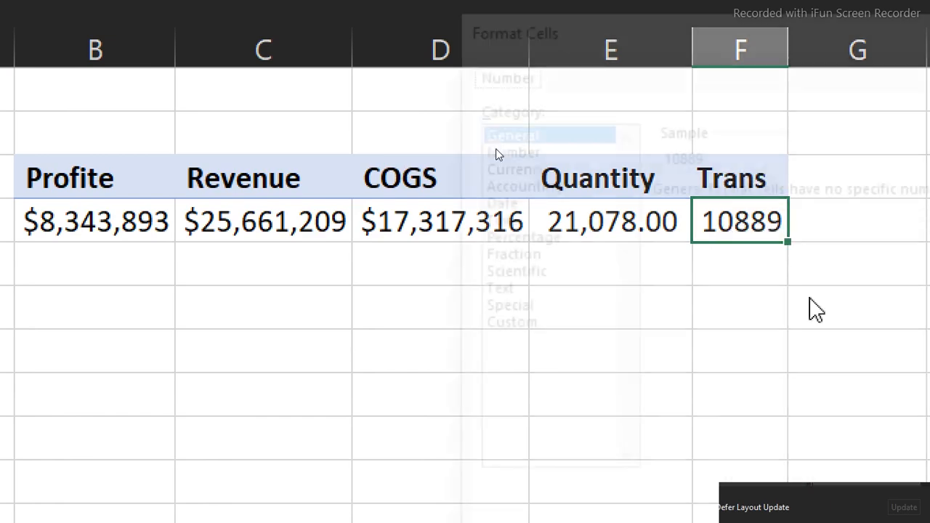
left_click(518, 147)
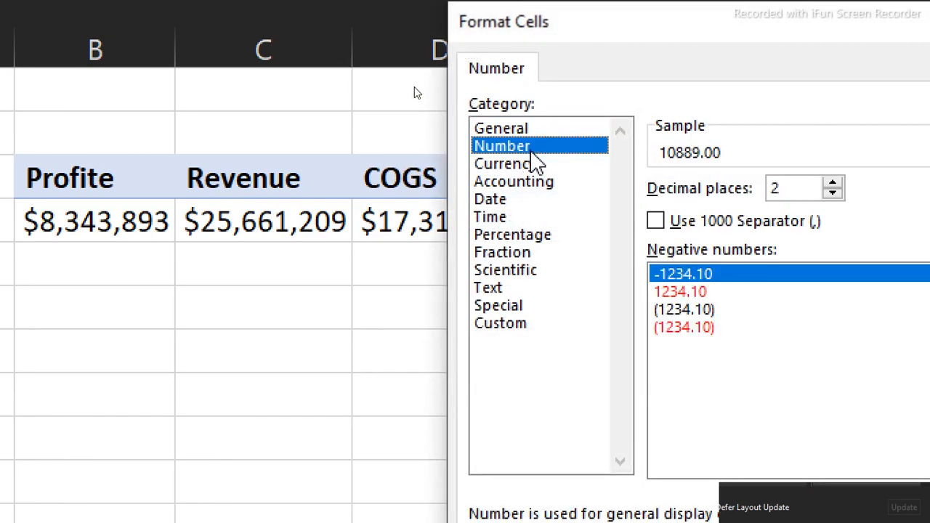
double_click(833, 193)
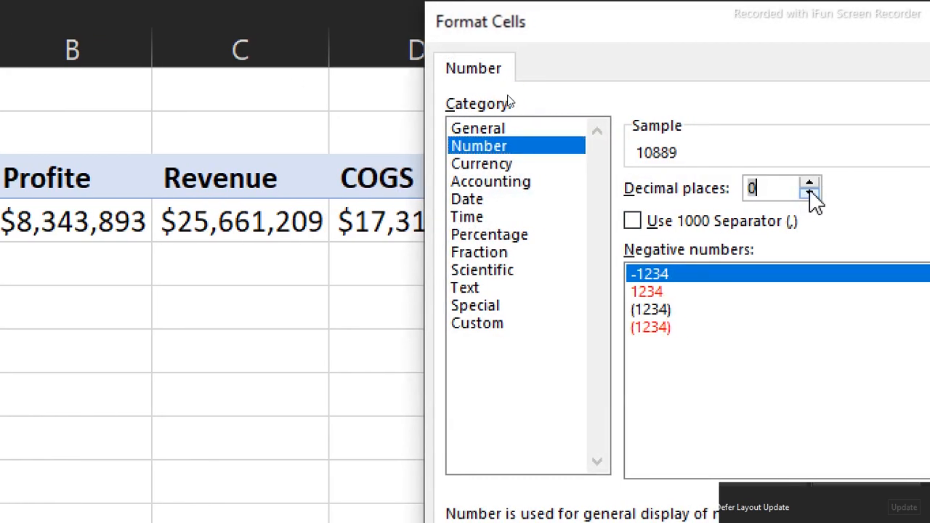
left_click(662, 226)
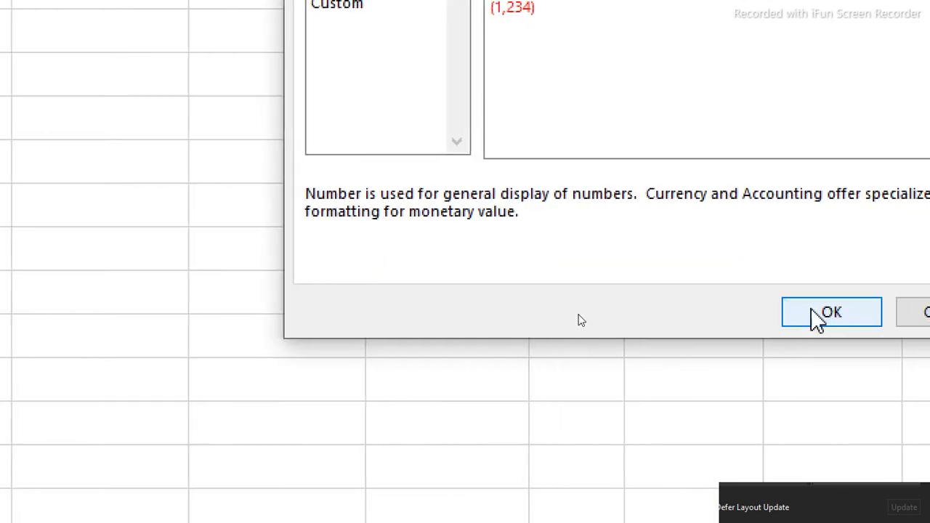
left_click(812, 308)
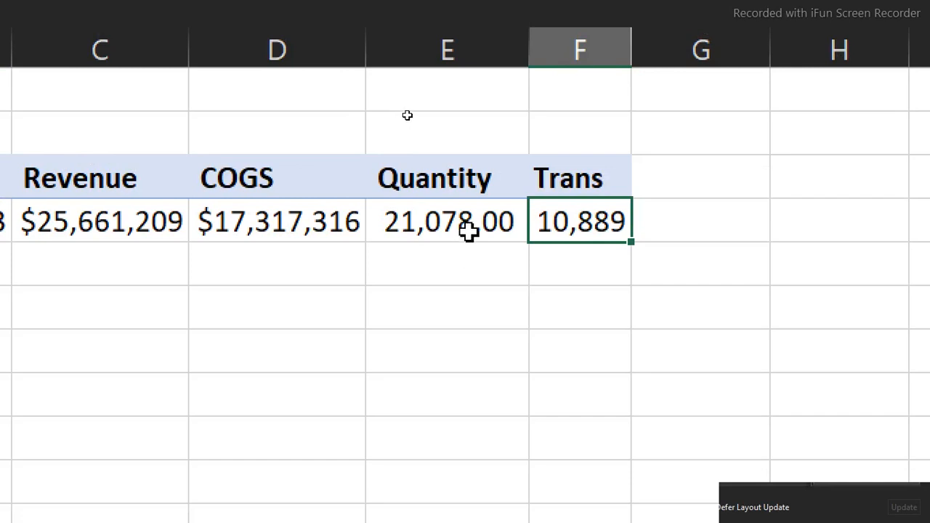
Copy the Trans value's number formatting onto the Quantity value in cell E4
left_click(472, 227)
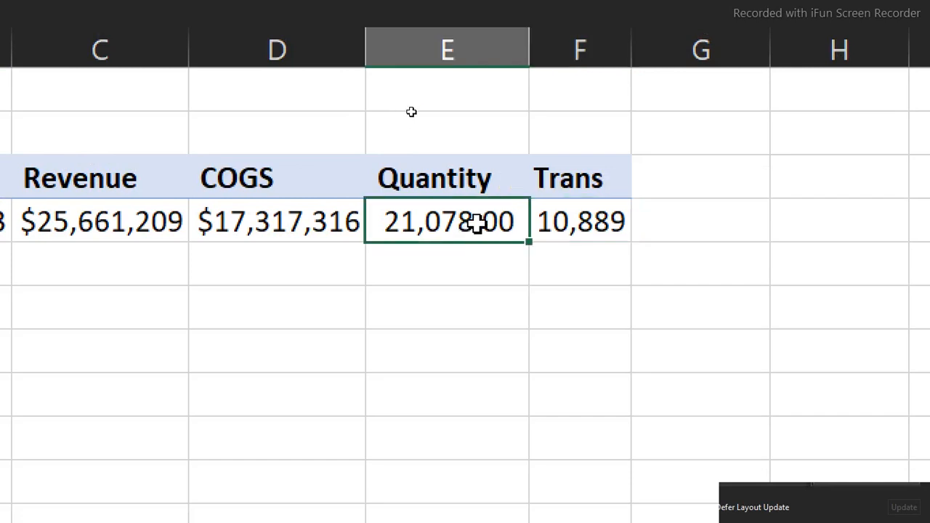
left_click(582, 211)
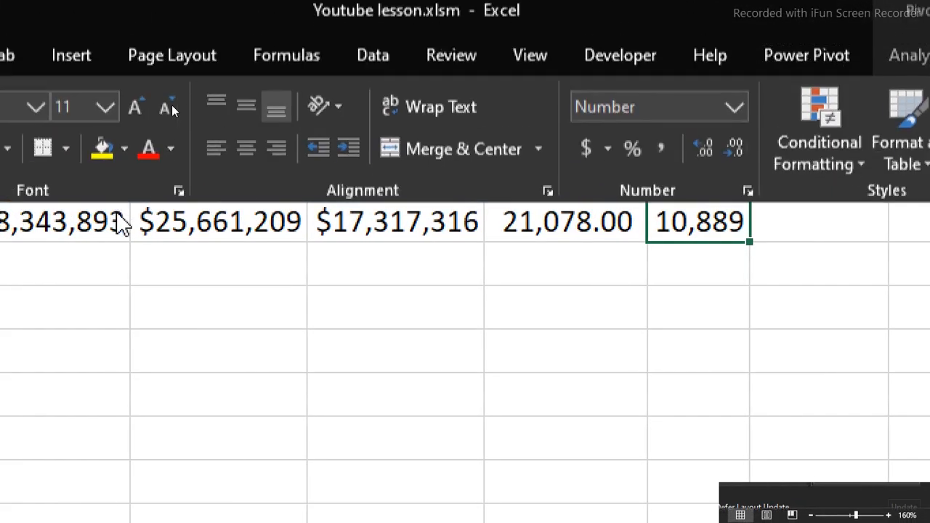
key("ctrl+c")
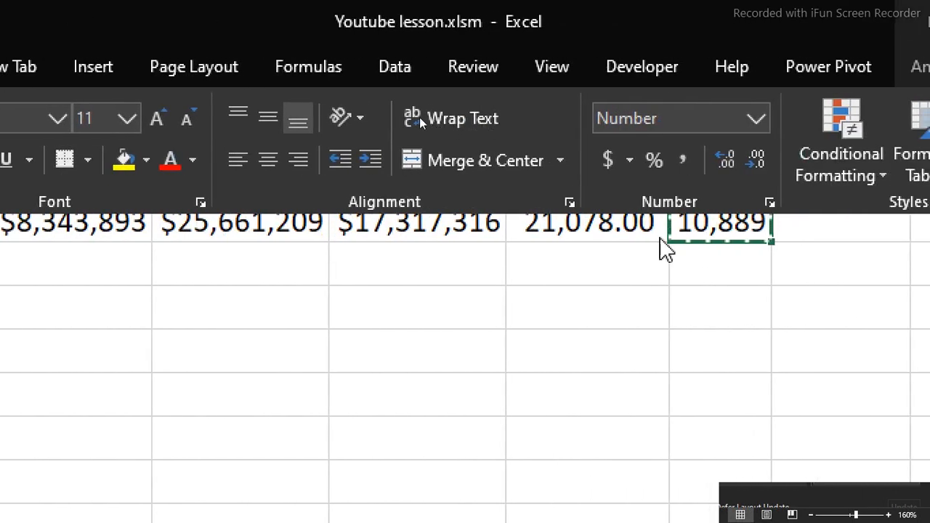
left_click(612, 227)
left_click(612, 227)
left_click(597, 383)
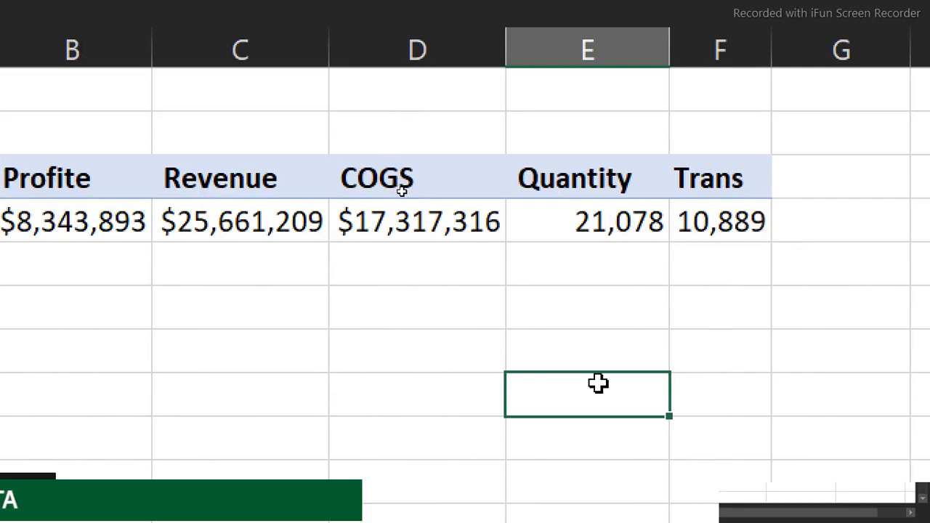
Copy the key-figure PivotTable in B3:F4 and paste the duplicate at cell I3
scroll(138, 110, "left", 1)
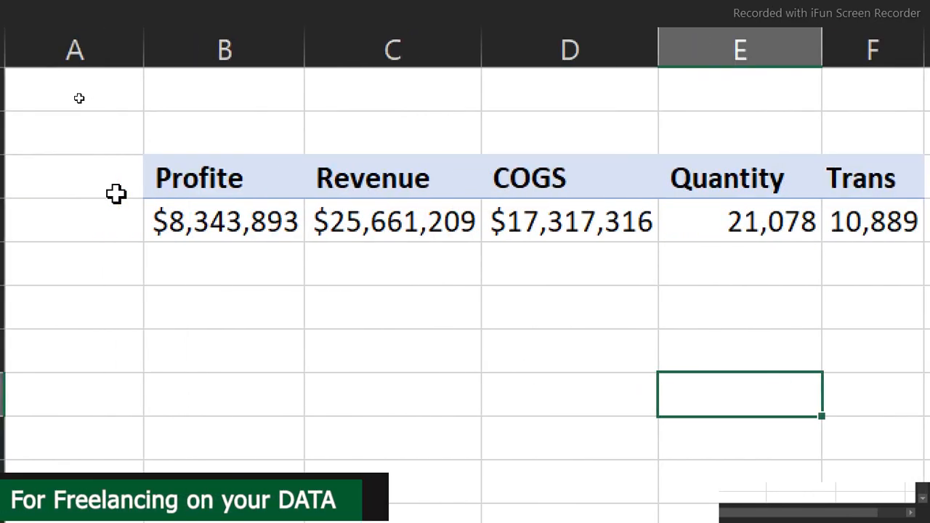
left_click(208, 178)
left_click_drag(207, 178, 600, 226)
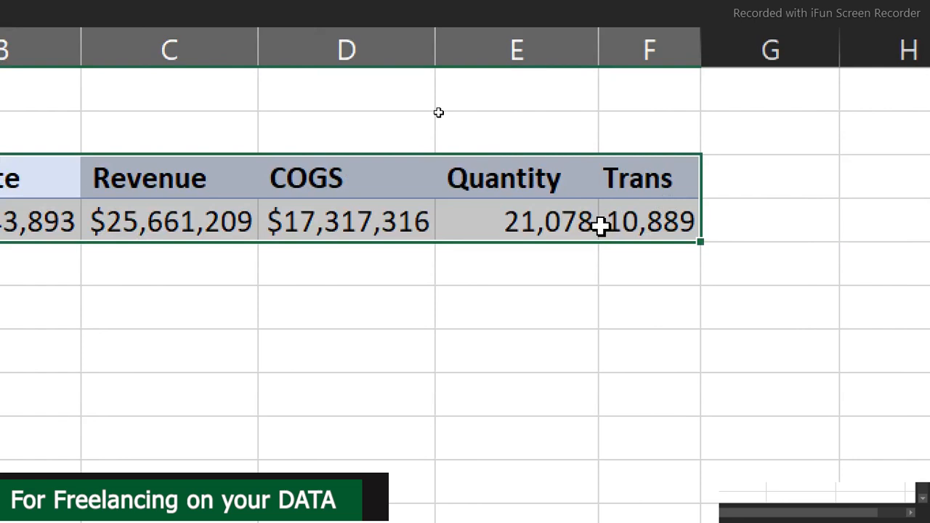
key("ctrl+c")
scroll(810, 145, "right", 3)
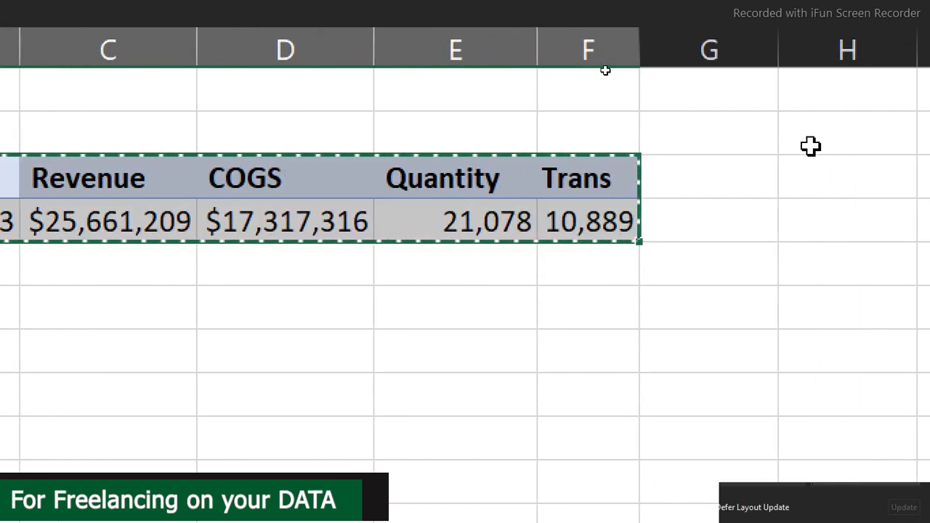
left_click(811, 163)
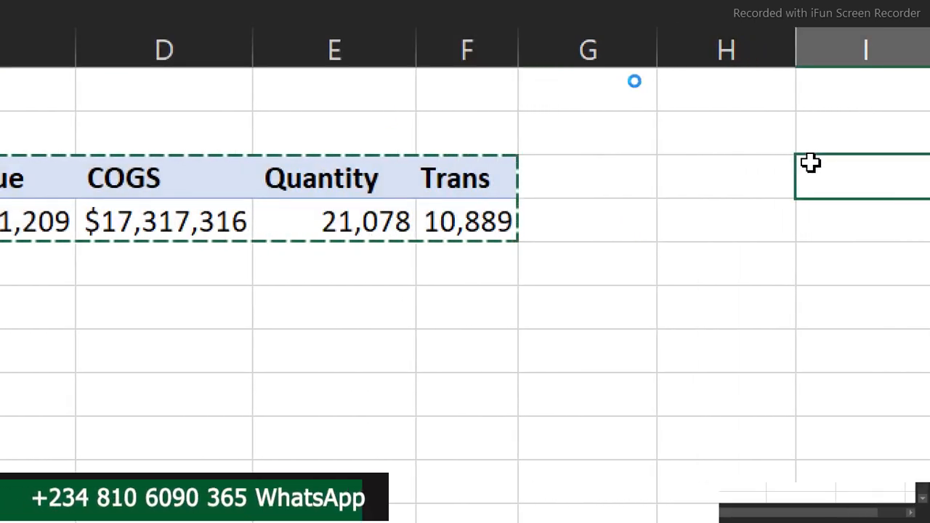
key("ctrl+v")
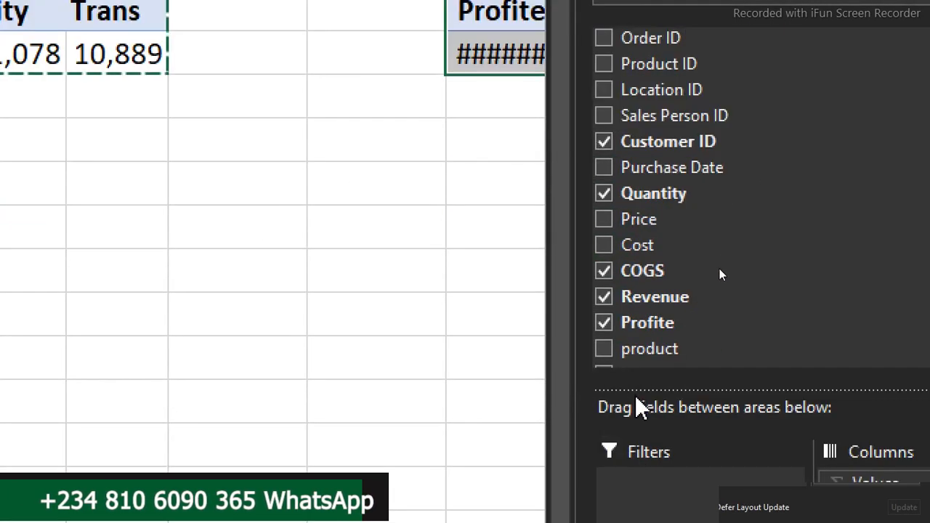
Remove the Profite, COGS, Revenue, Quantity and Customer ID fields from the pasted PivotTable
left_click(604, 323)
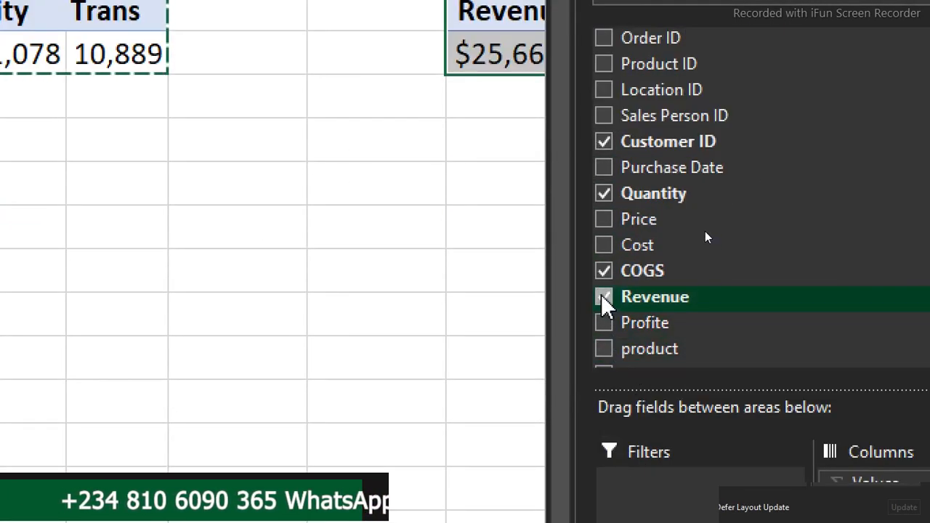
left_click(604, 271)
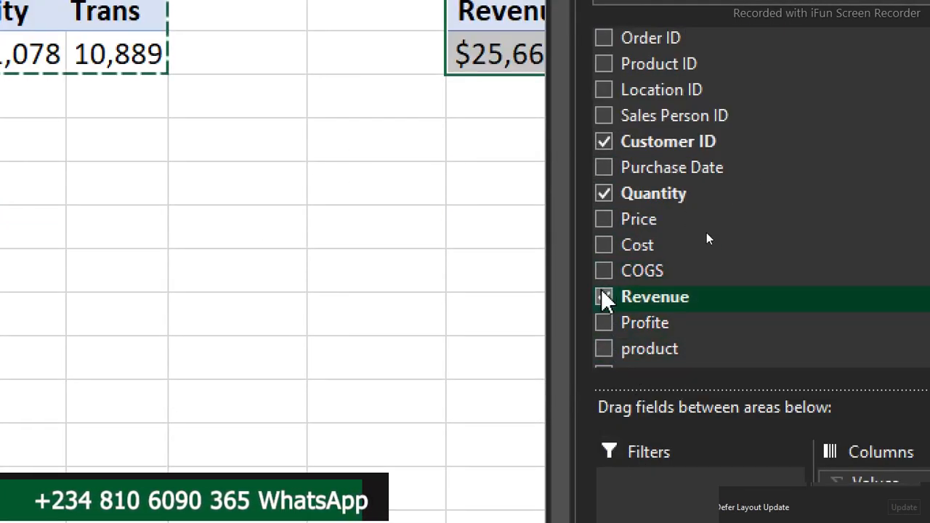
left_click(604, 298)
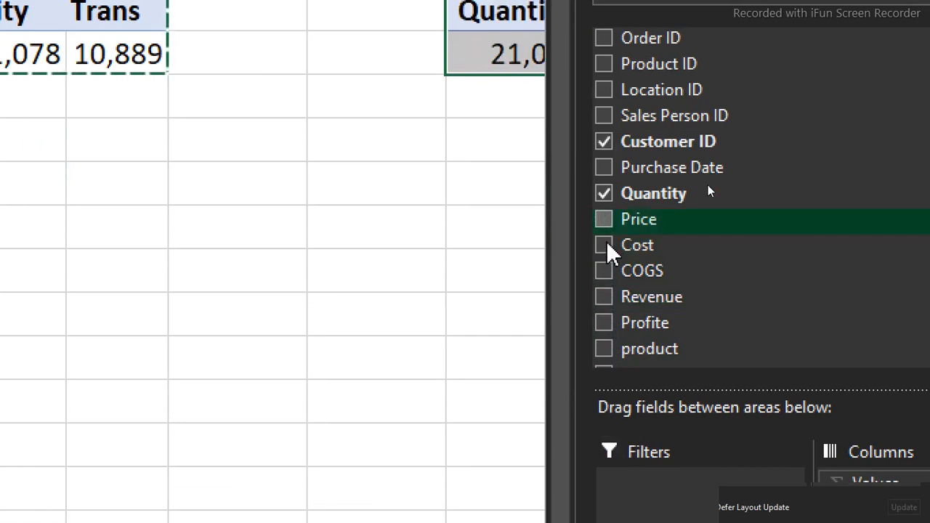
left_click(604, 193)
left_click(604, 141)
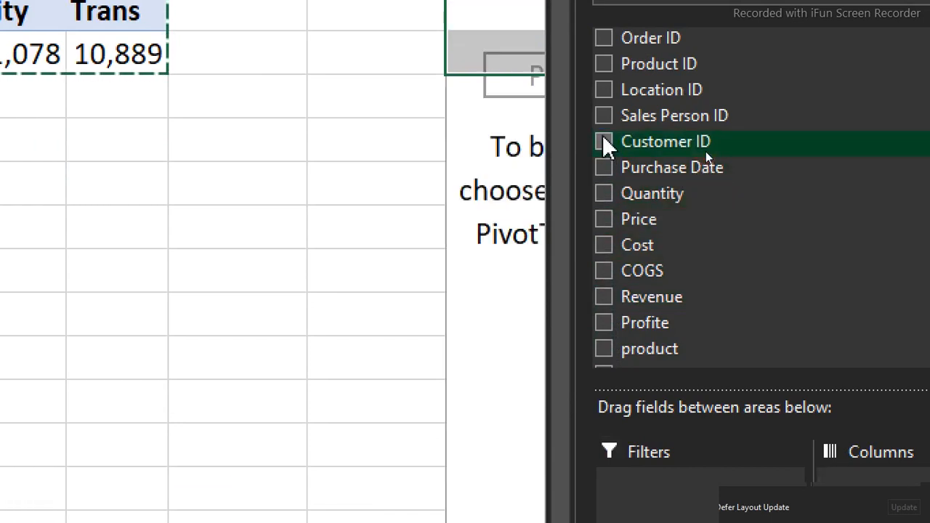
Add the City field to the rows of the pasted PivotTable and close the field list
left_click_drag(897, 183, 909, 281)
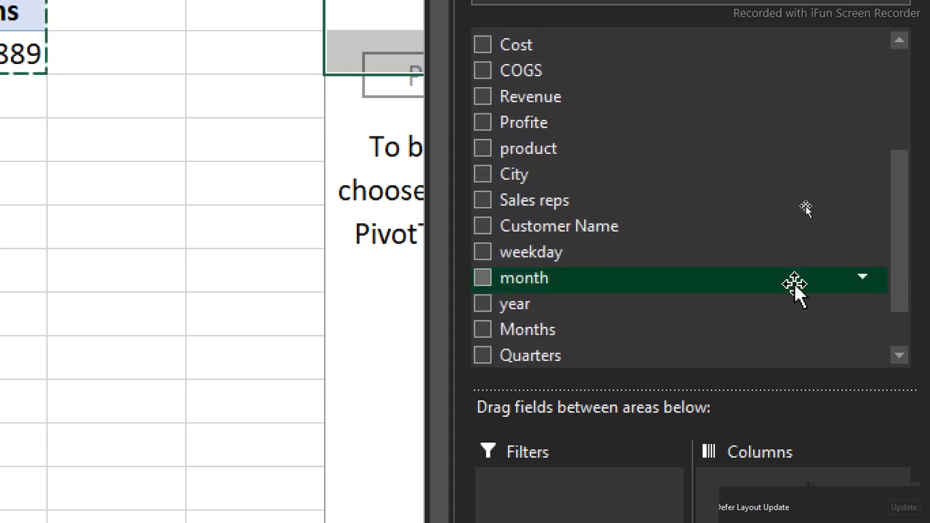
left_click_drag(524, 174, 588, 522)
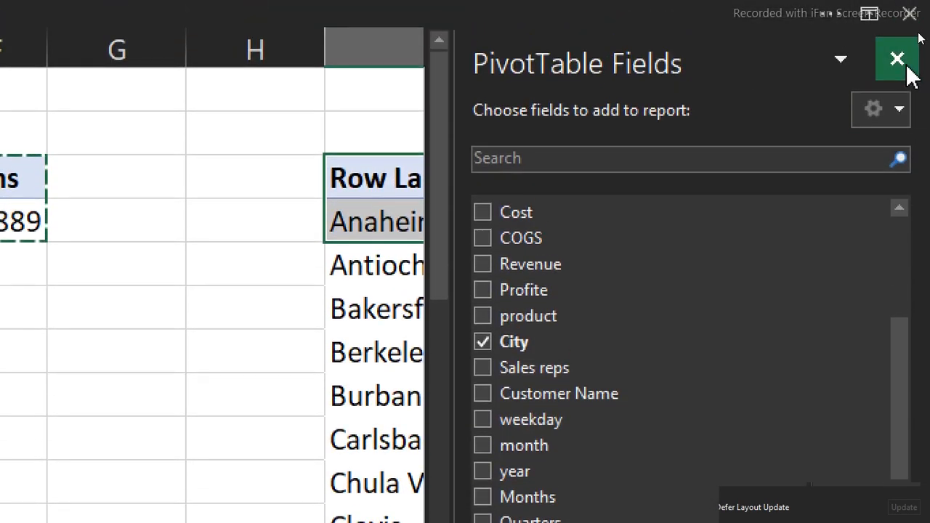
left_click(897, 61)
Change the report layout of the city PivotTable in column I to Tabular Form
left_click(520, 293)
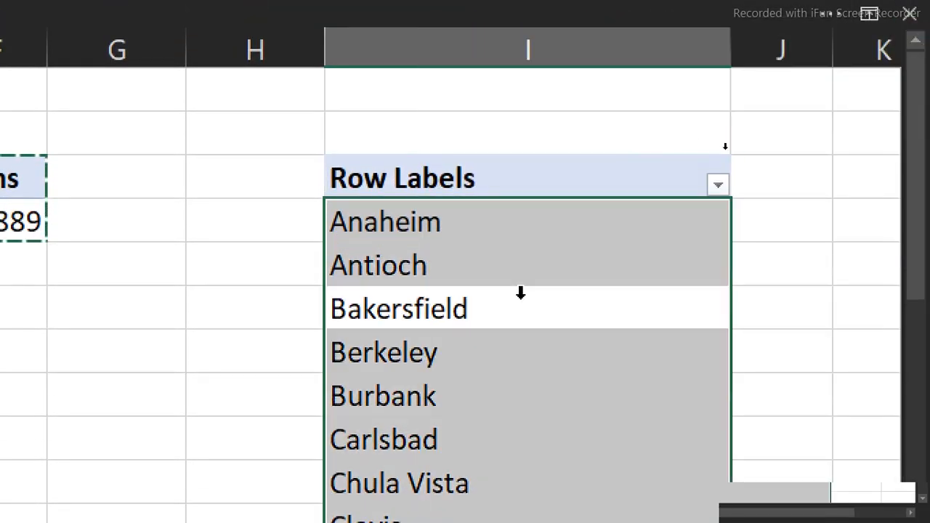
left_click(494, 418)
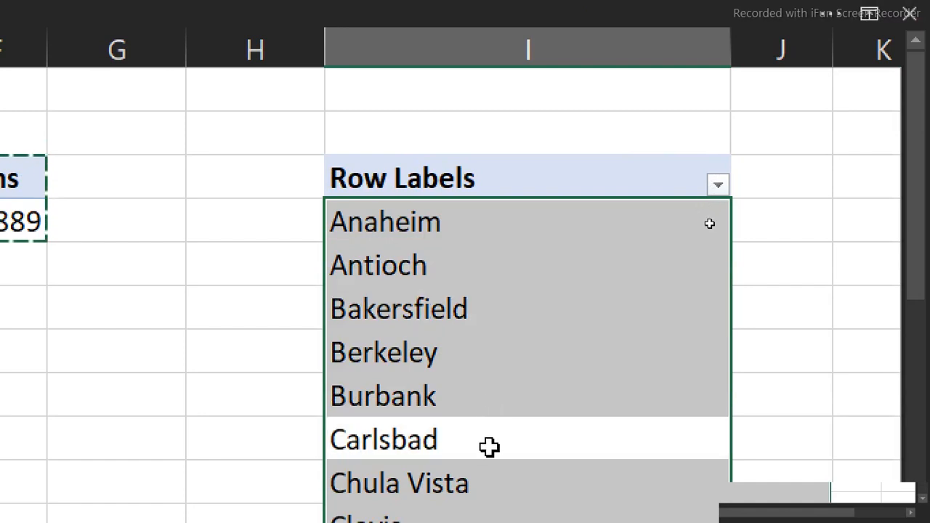
left_click(490, 447)
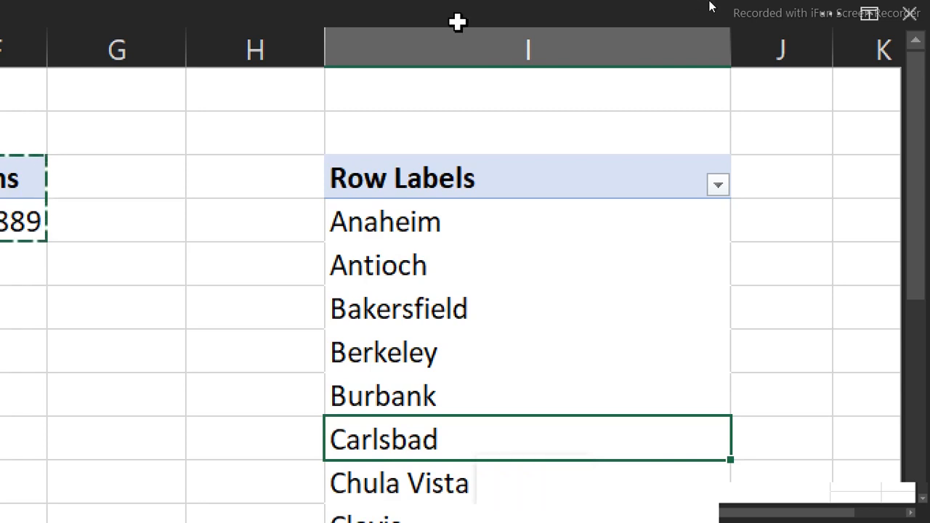
left_click(492, 10)
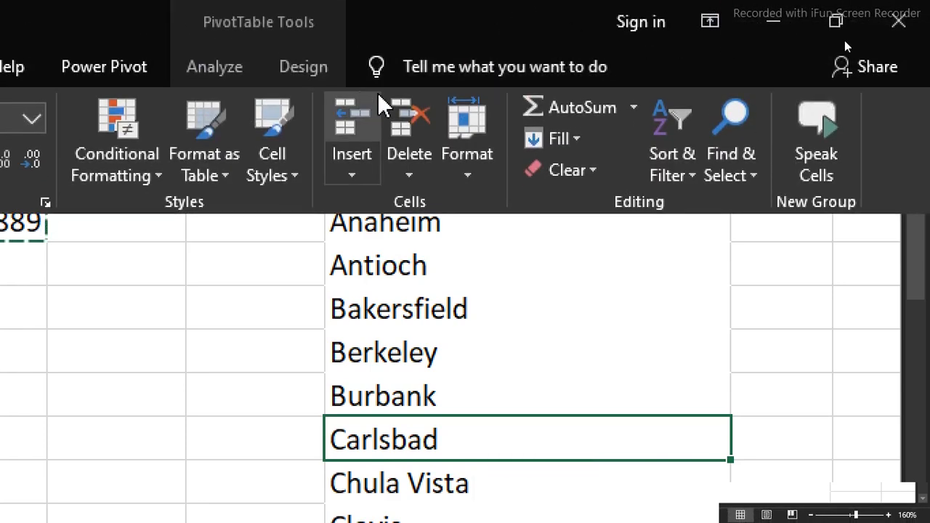
left_click(290, 69)
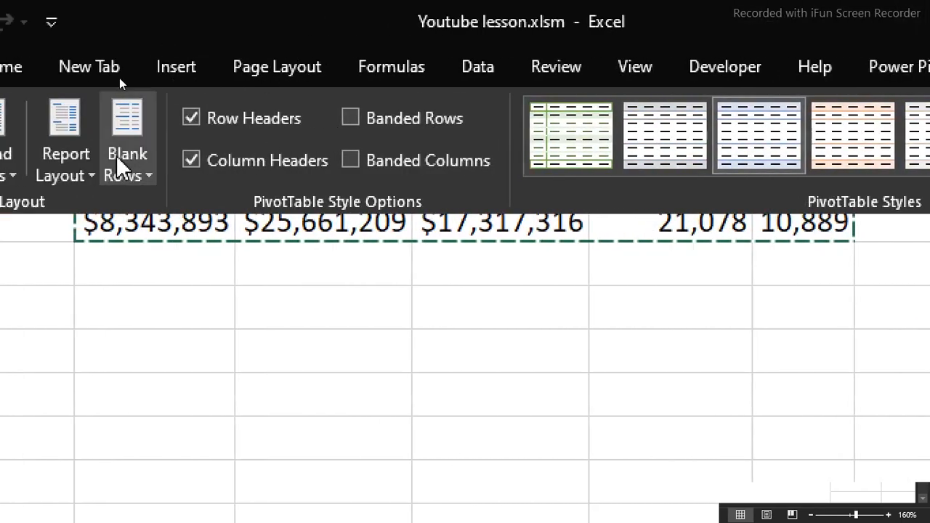
left_click(158, 169)
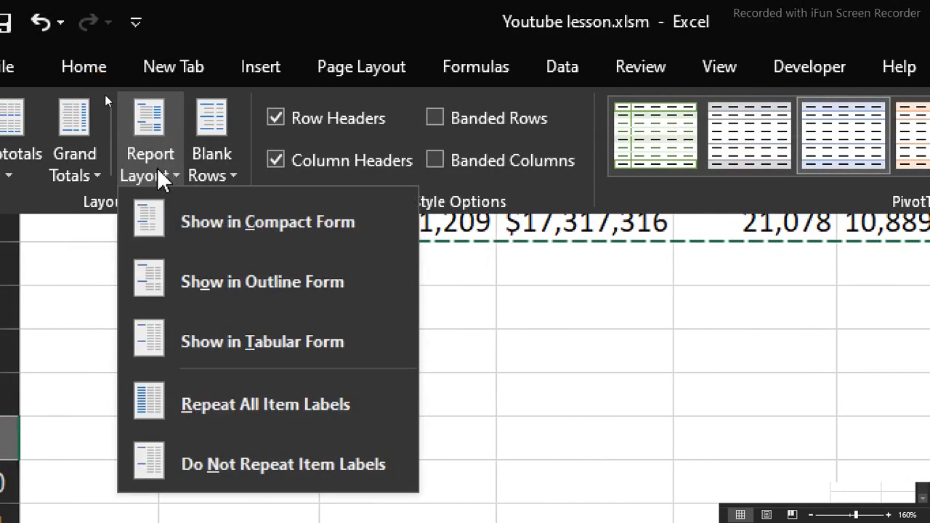
left_click(230, 336)
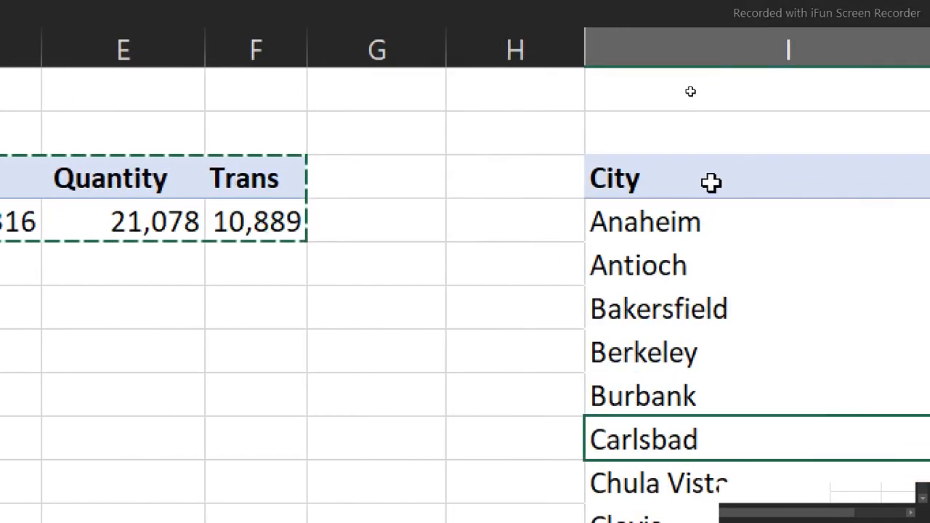
Enter the heading Cities in cell G3, next to the Trans heading
left_click(752, 185)
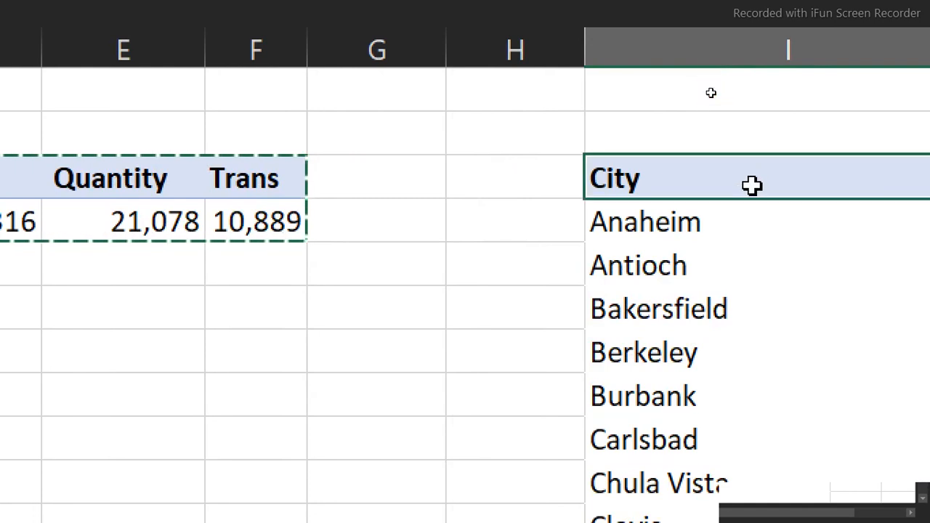
left_click(343, 175)
type("Cities")
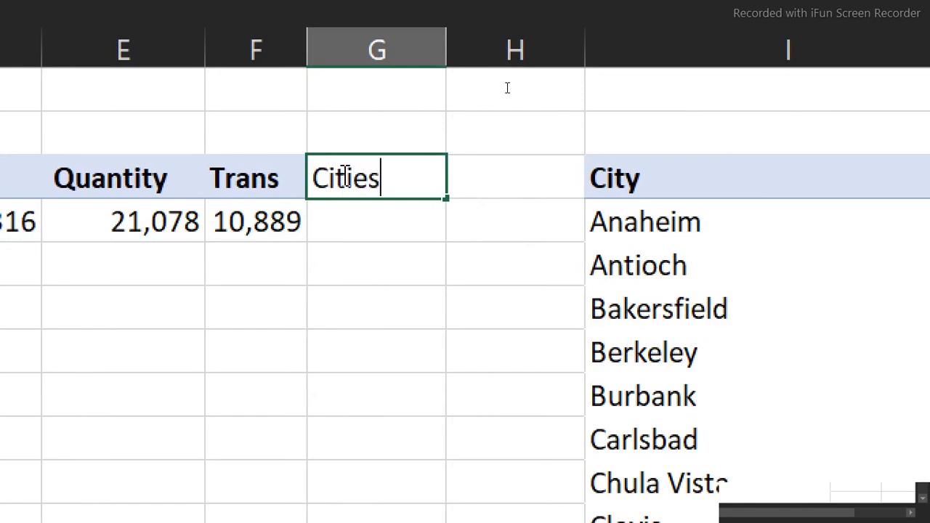
key("Return")
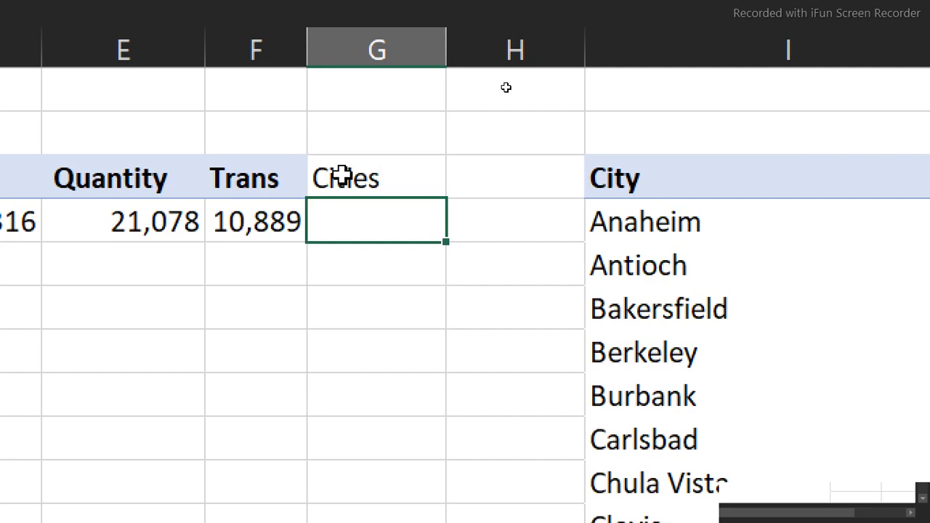
Enter the formula =COUNTA(I:I)-1 in cell G4 to count the listed cities
type("=count")
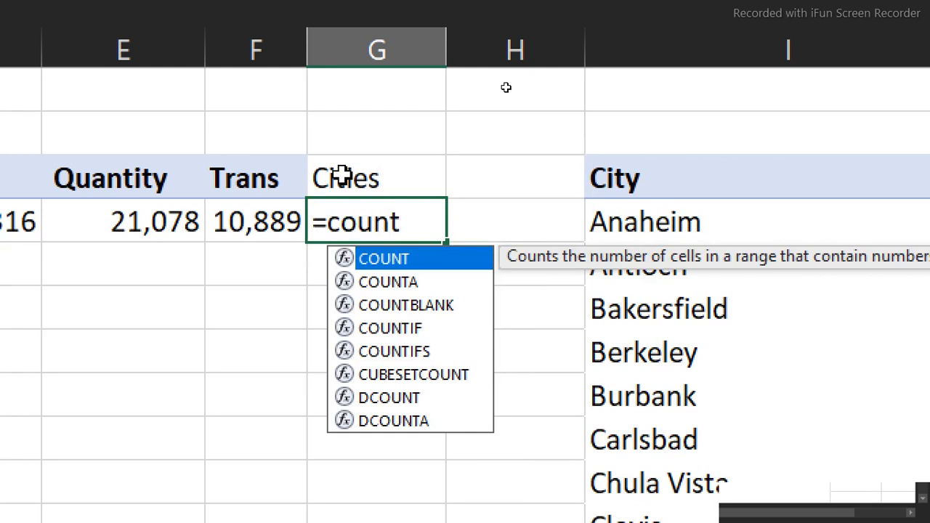
key("Down")
key("Tab")
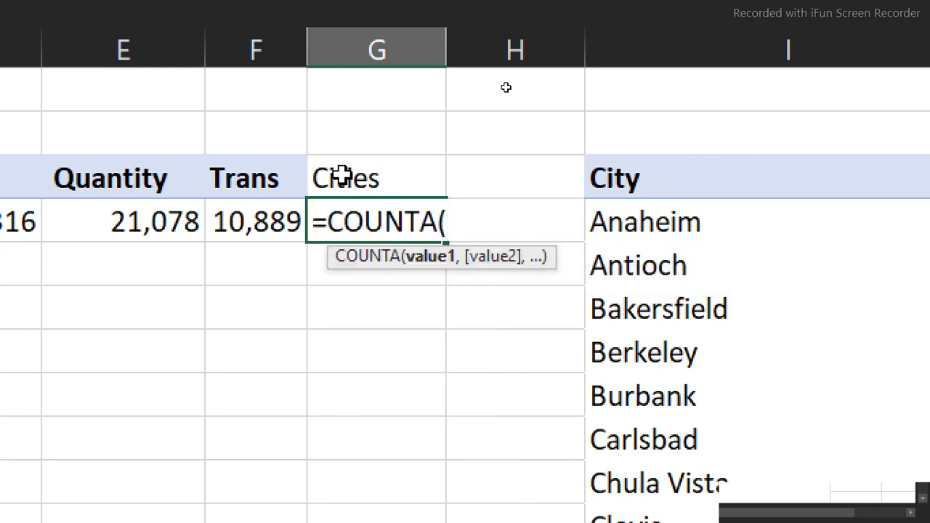
left_click(816, 36)
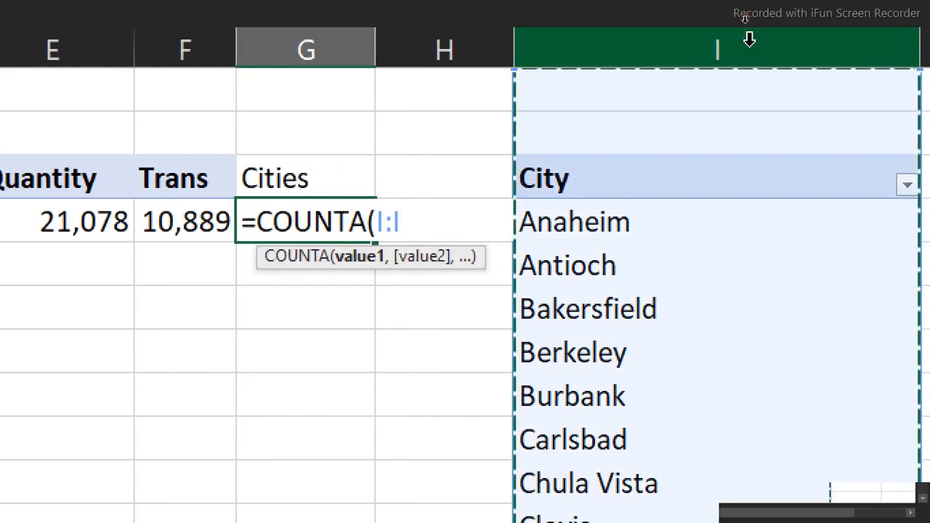
type(")")
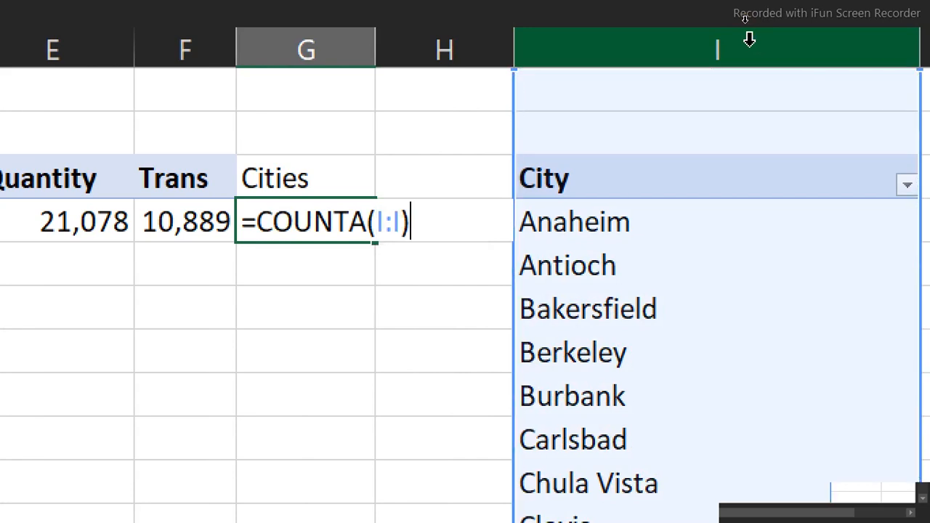
type("-1")
key("Return")
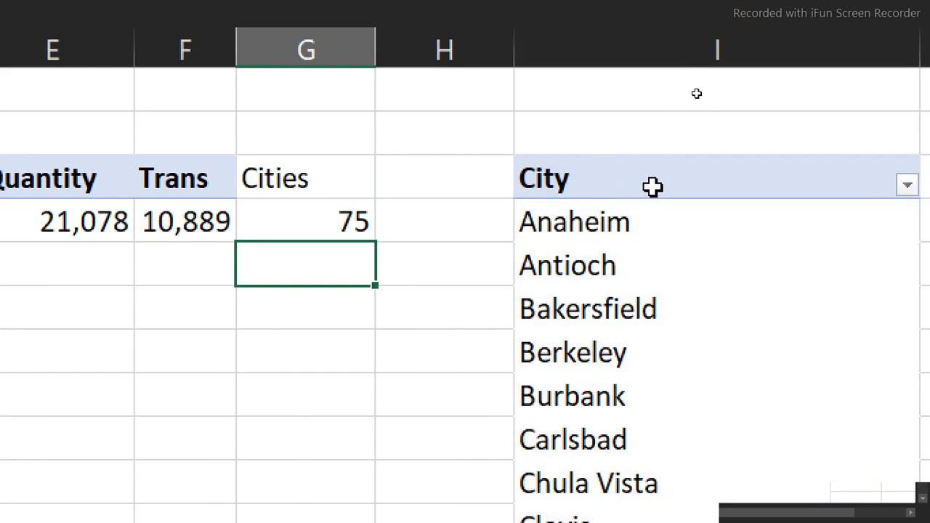
Test the city count by entering dummy text in cells I1 and I2 above the City list, and clear both cells
left_click(572, 125)
left_click(605, 87)
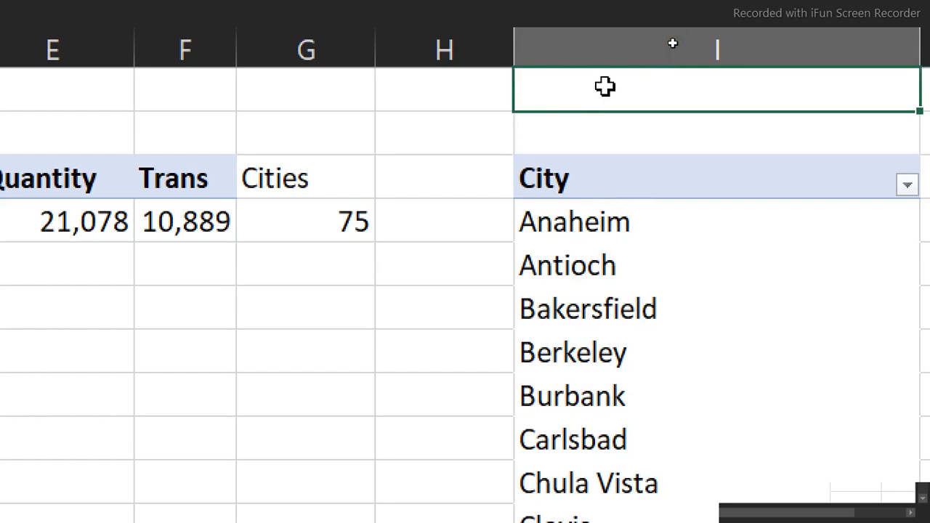
left_click(607, 140)
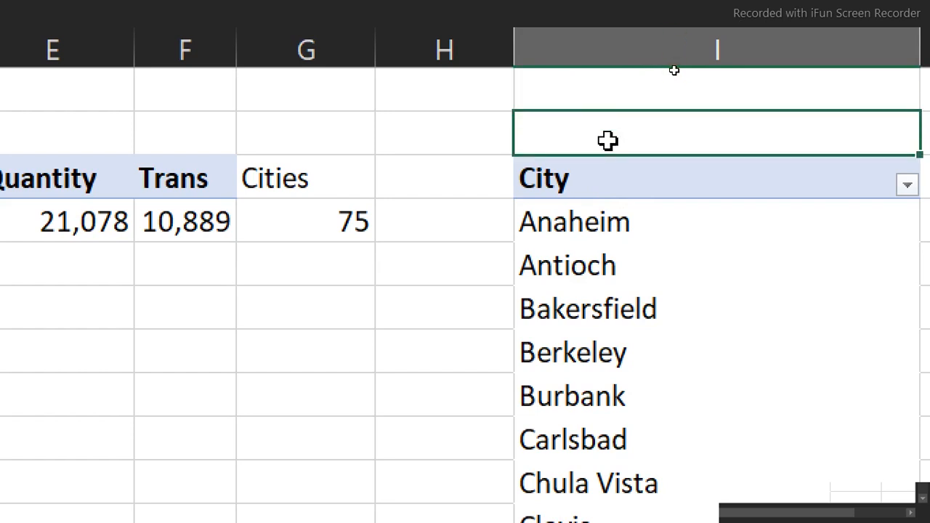
type("ddh")
left_click(609, 98)
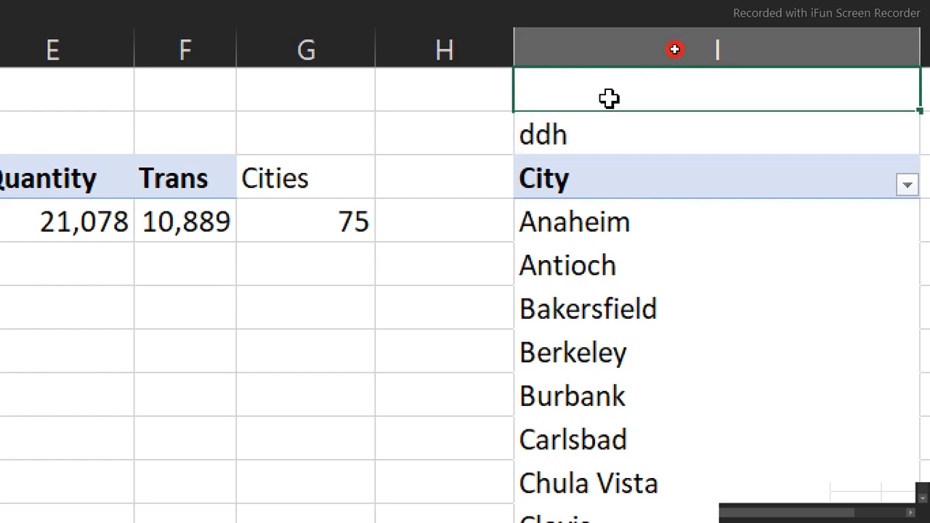
type("d")
left_click(590, 142)
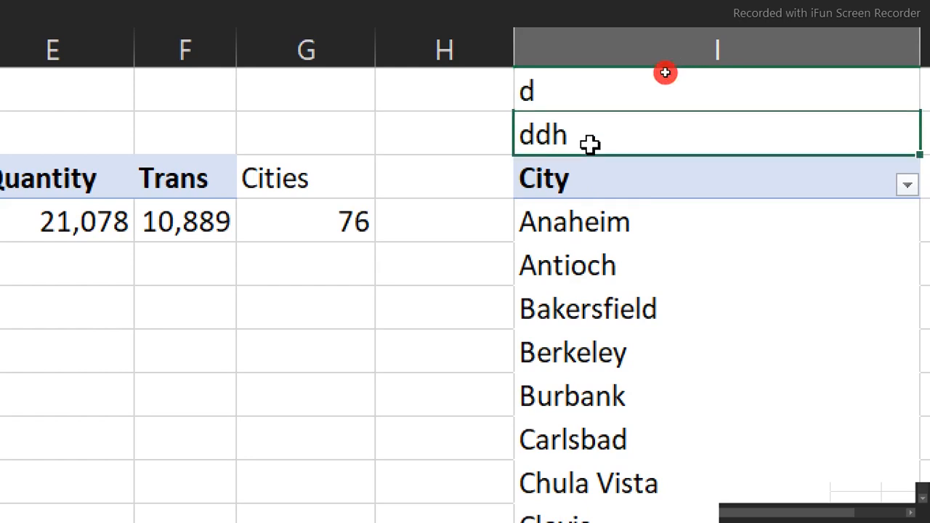
key("Delete")
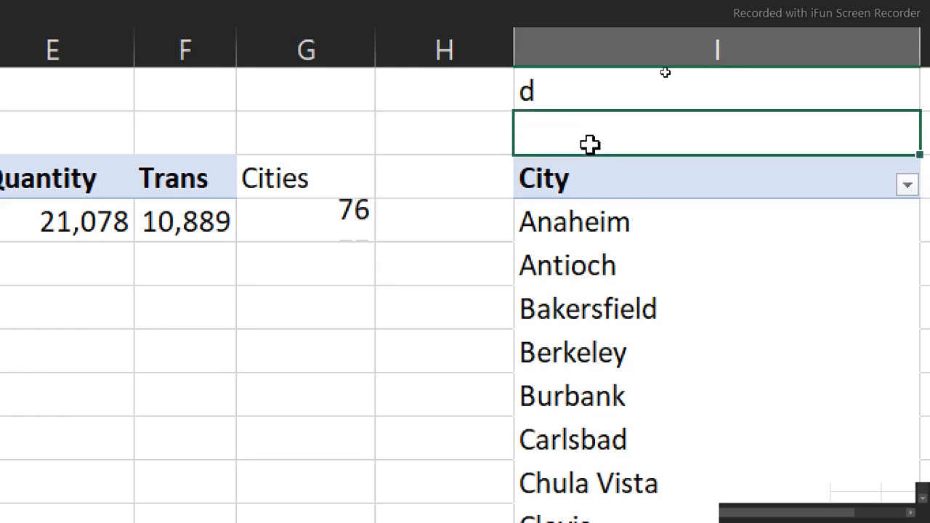
left_click(581, 90)
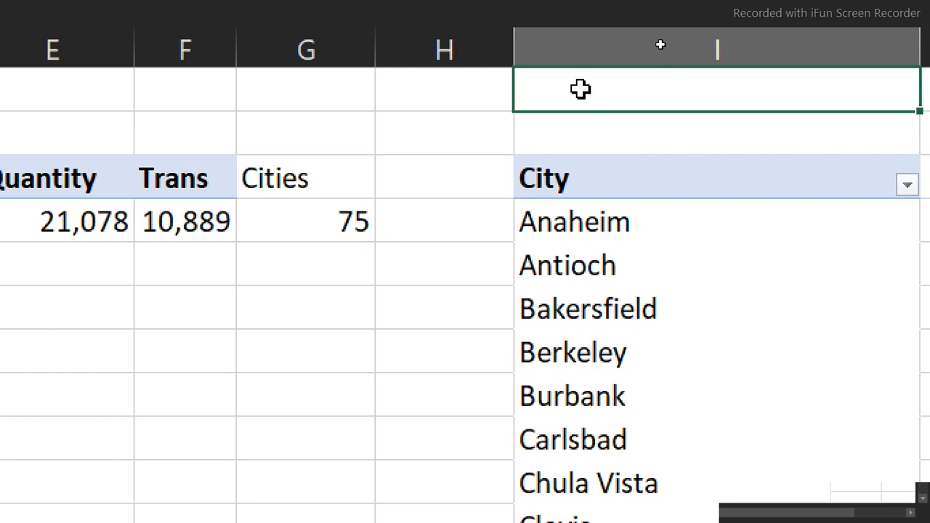
Switch to the tell stories with microsoft excel dashboard workbook and copy the Key performance Indicator heading, its arrow marker and the chart icon
scroll(114, 187, "left", 3)
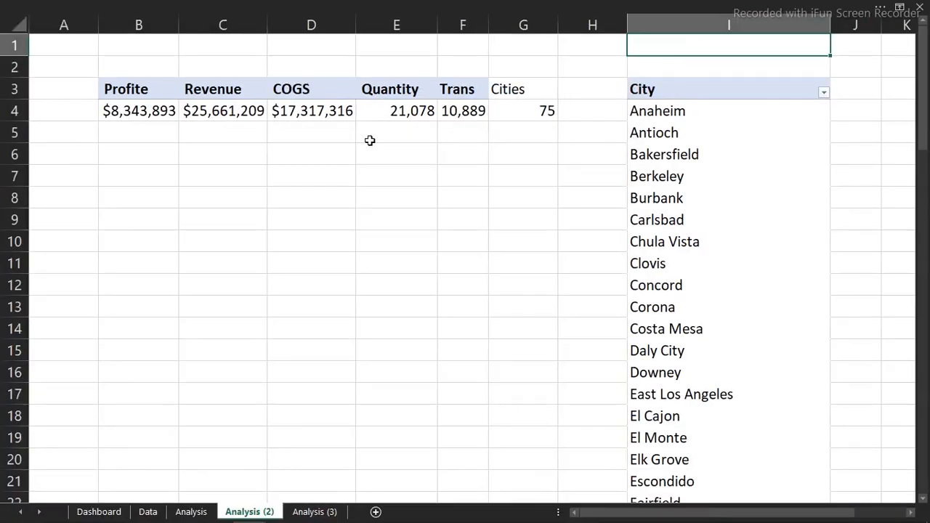
left_click(100, 512)
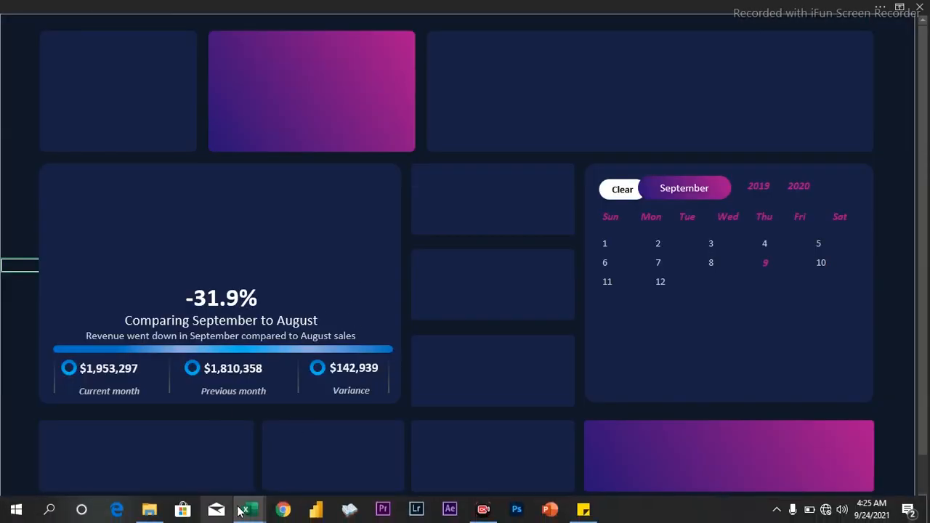
mouse_move(249, 512)
left_click(103, 449)
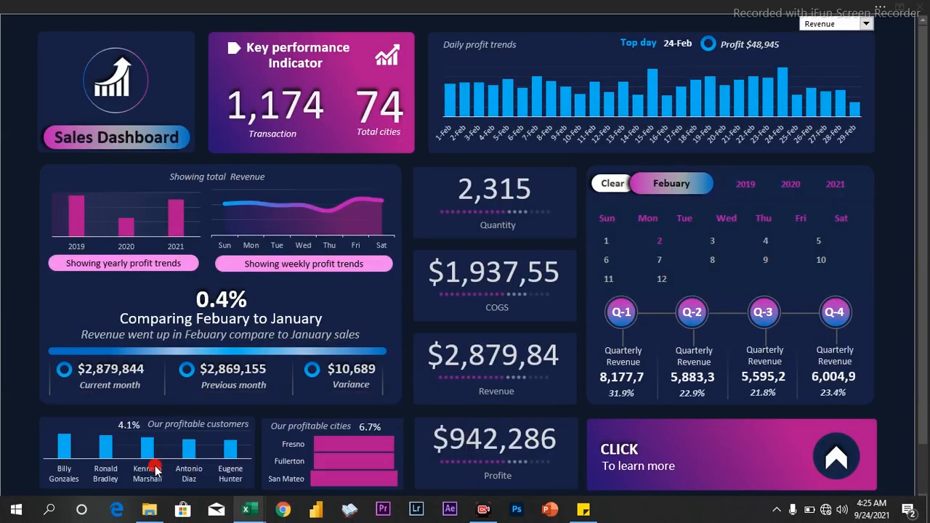
left_click(236, 51)
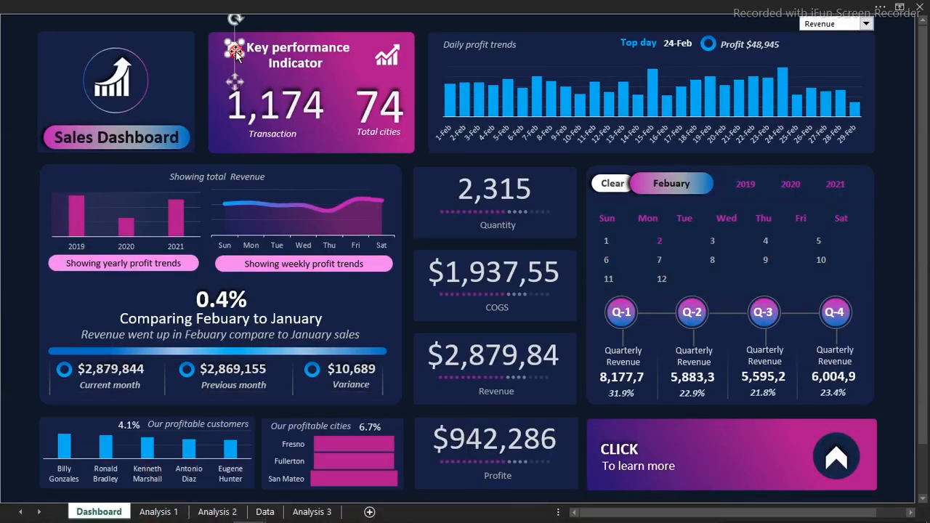
left_click(273, 62, "shift")
left_click(388, 58, "shift")
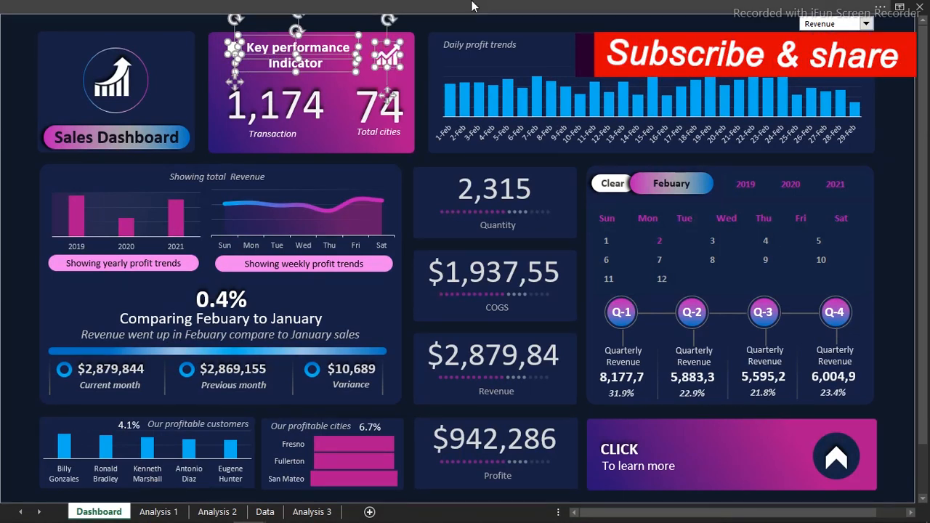
left_click(527, 9)
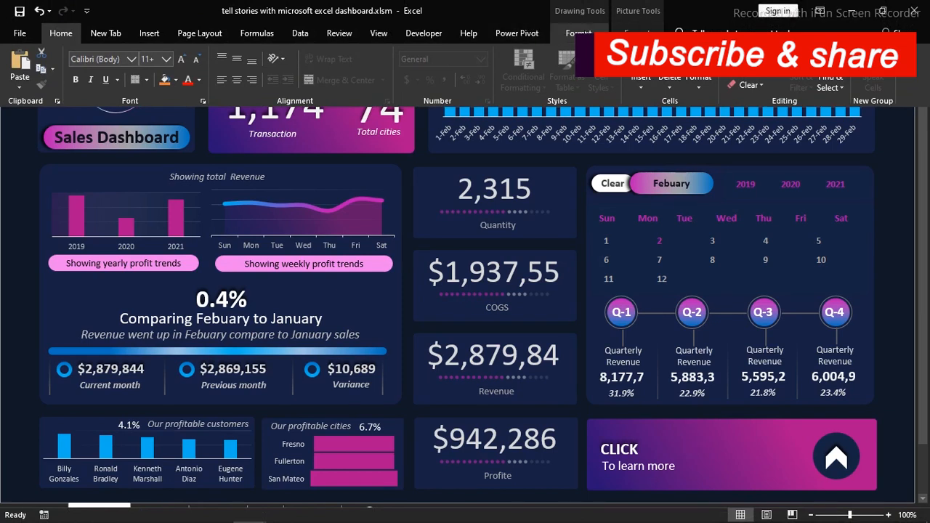
left_click(149, 34)
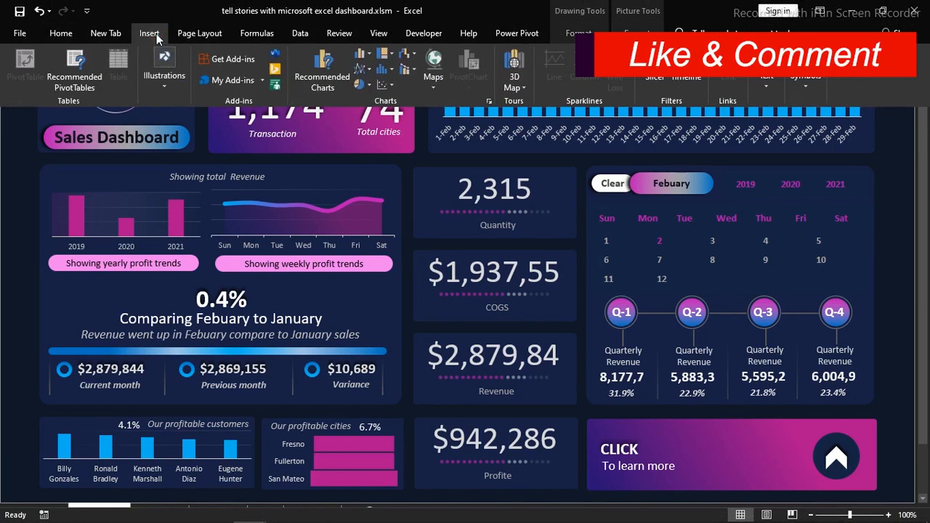
left_click(771, 90)
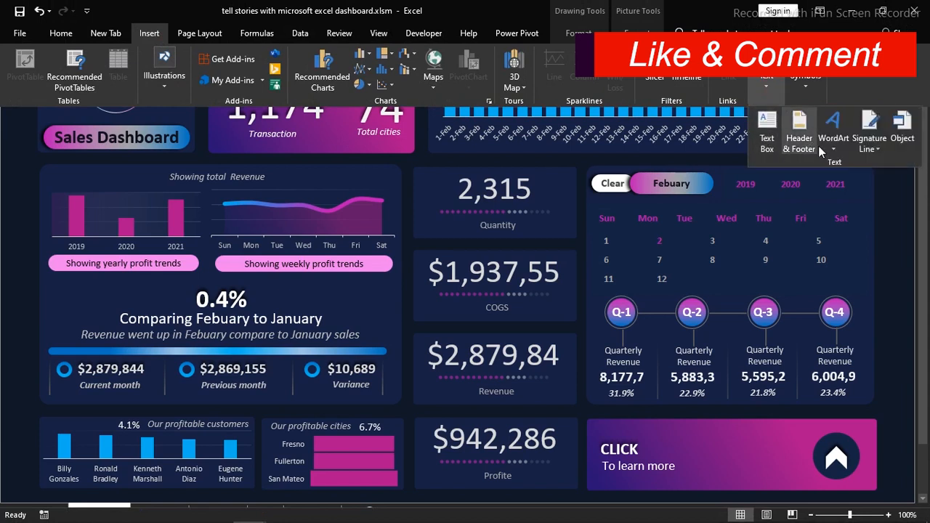
left_click(312, 237)
Paste the copied heading, marker and chart icon into the Youtube lesson Dashboard and place them in the upper part of the gradient card beside the daily trends panel
mouse_move(218, 521)
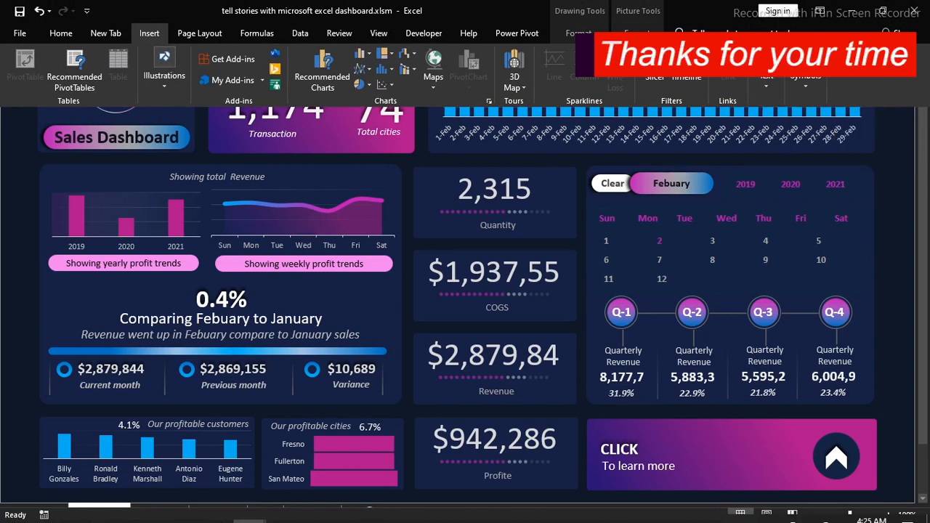
mouse_move(259, 513)
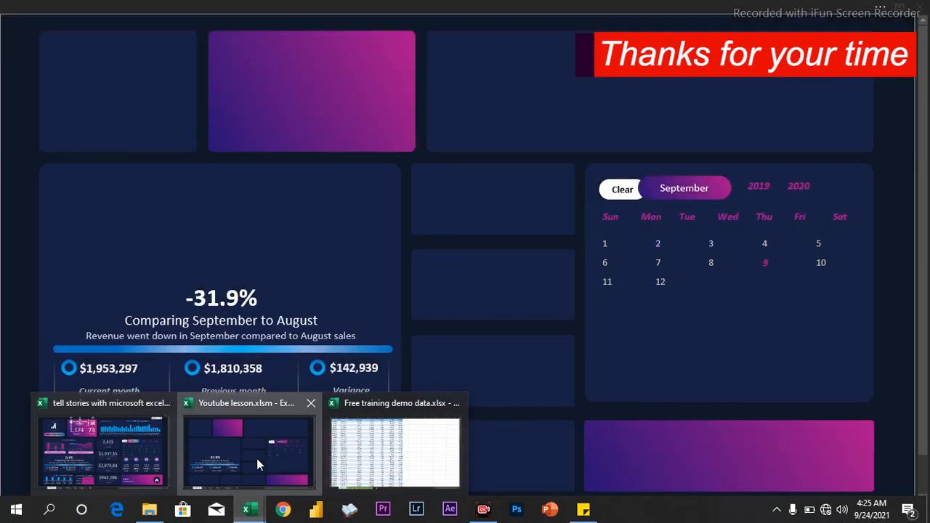
left_click(256, 459)
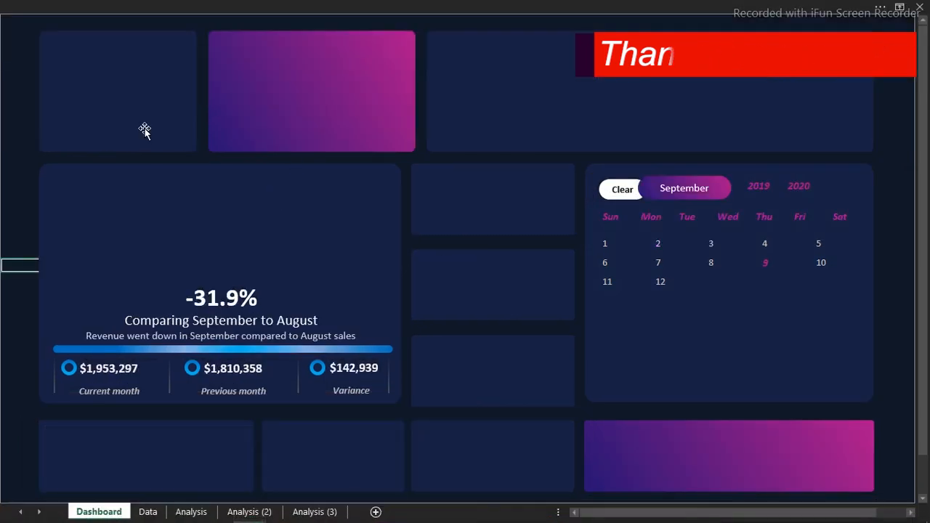
left_click(16, 115)
key("ctrl+v")
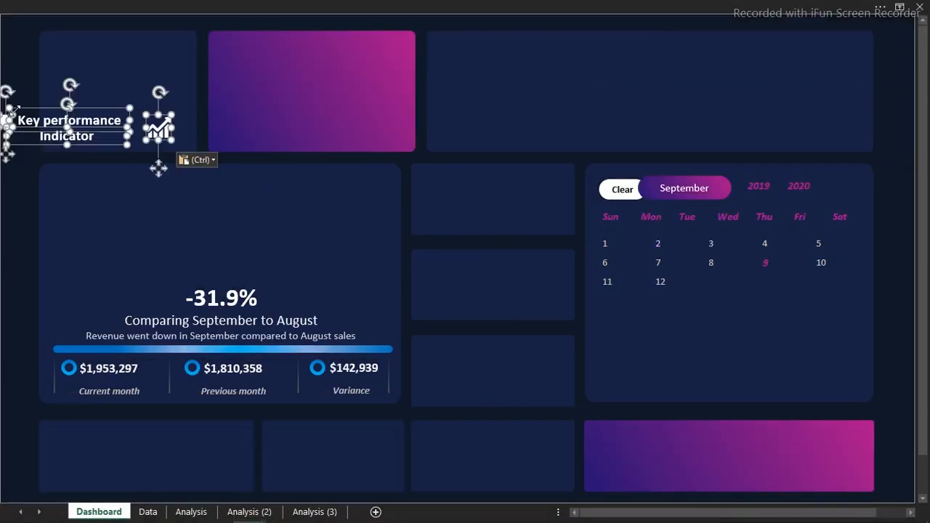
left_click_drag(35, 109, 259, 39)
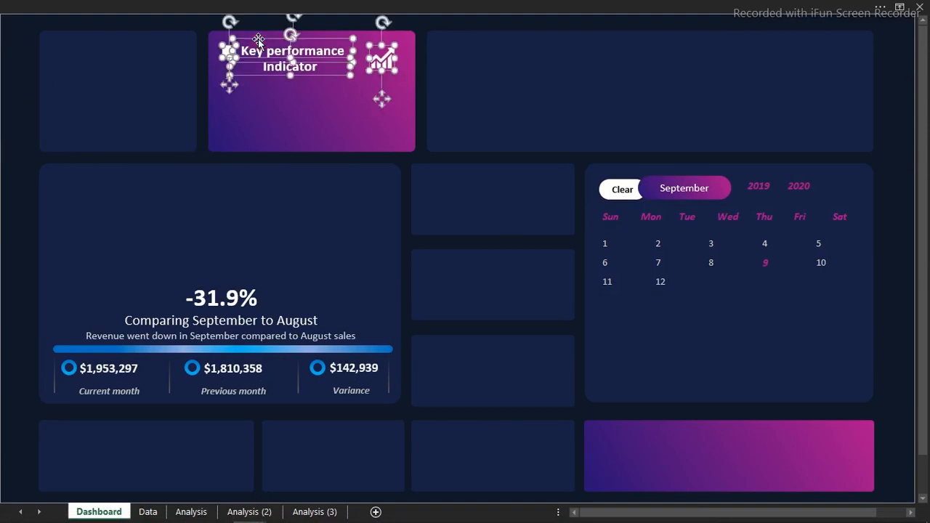
left_click(4, 119)
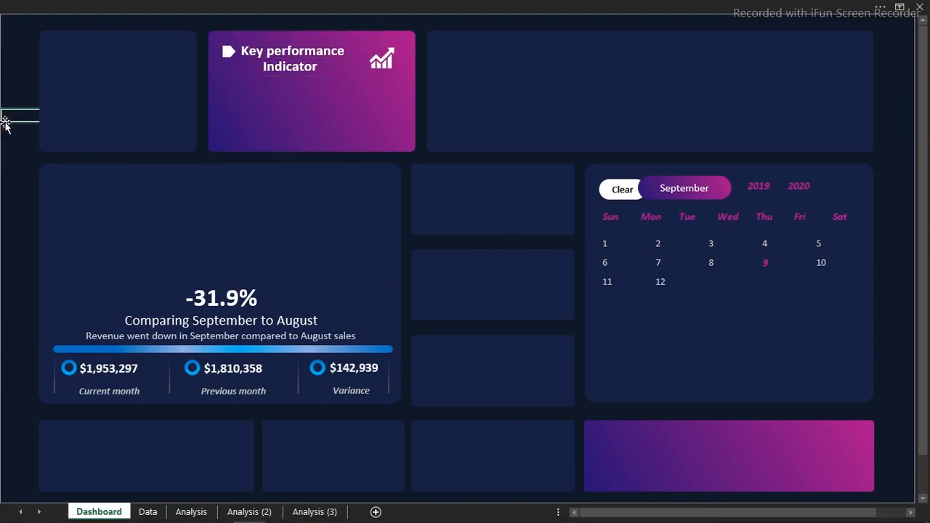
Place a copy of the -31.9% text box under the Key performance Indicator heading and show the formula bar
left_click(201, 296)
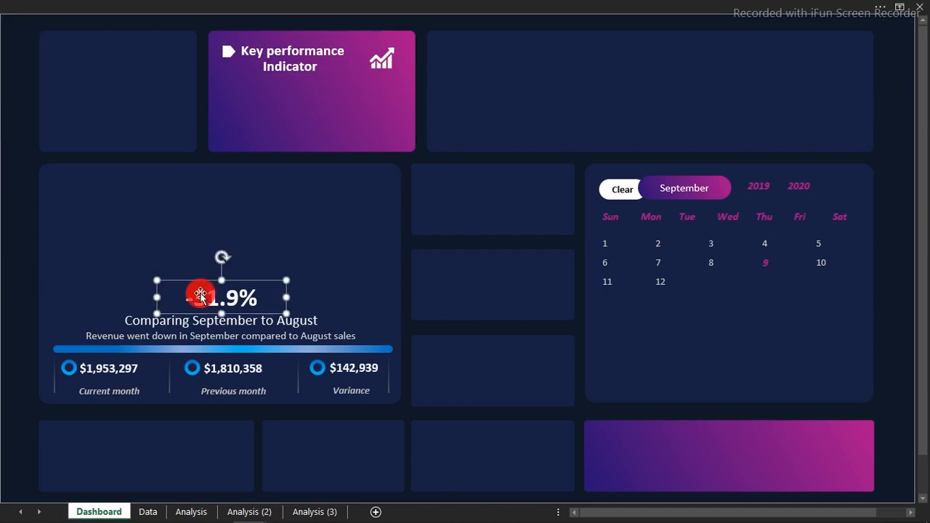
left_click_drag(206, 287, 259, 92)
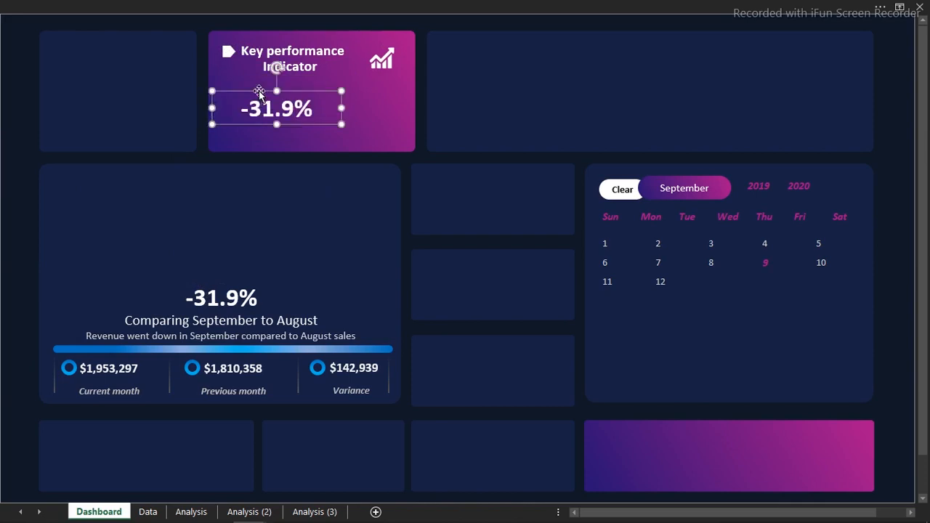
left_click(426, 6)
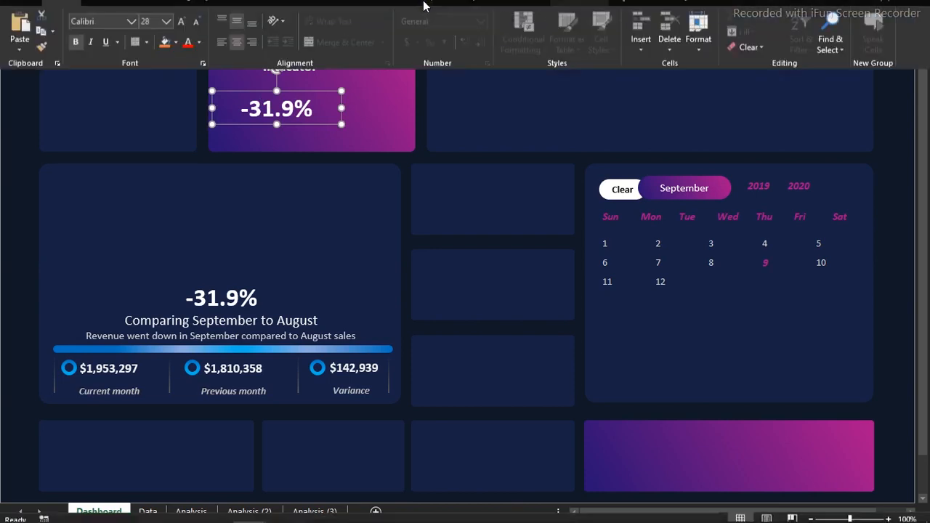
left_click(378, 32)
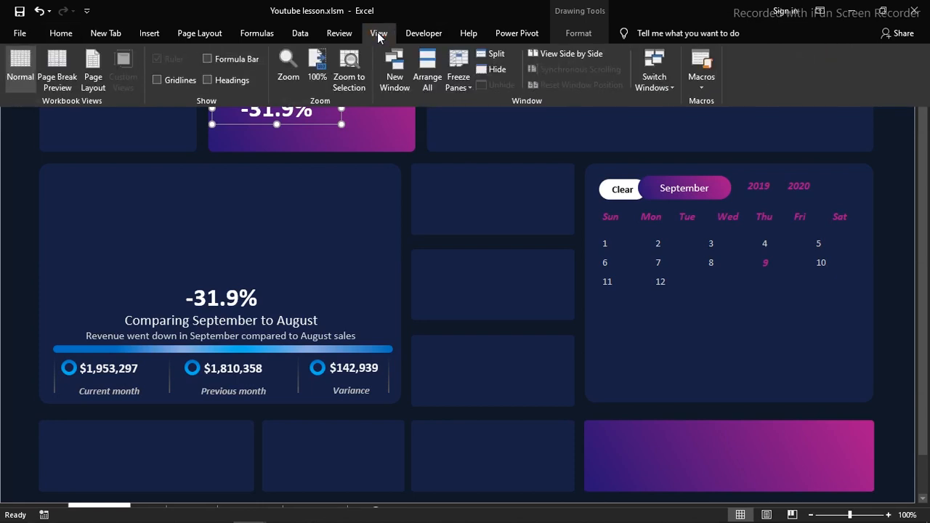
left_click(223, 57)
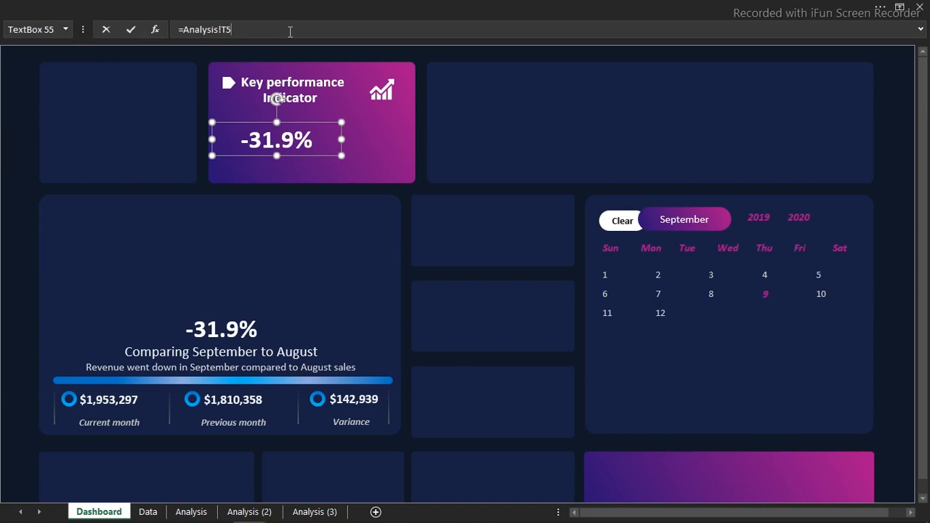
Link the copied text box to the Trans value with the formula ='Analysis (2)'!F4
left_click_drag(290, 32, 159, 33)
type("=")
left_click(250, 512)
left_click(451, 143)
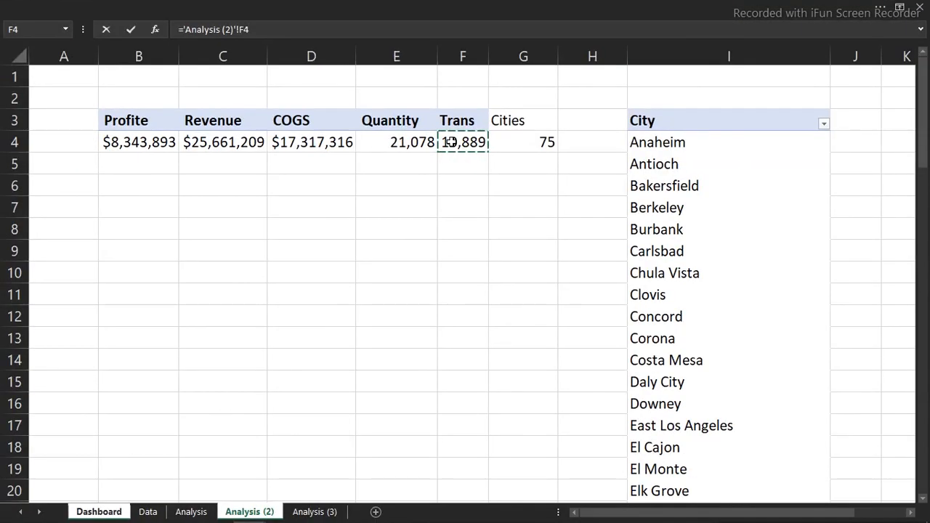
key("Return")
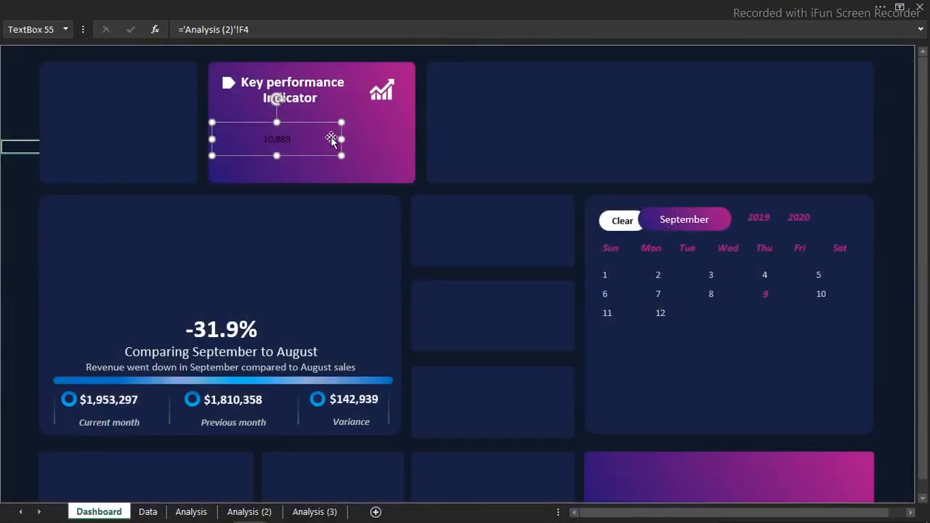
Format the linked transaction number in the Key performance Indicator card with font size 48 and white text
left_click(267, 3)
left_click(68, 38)
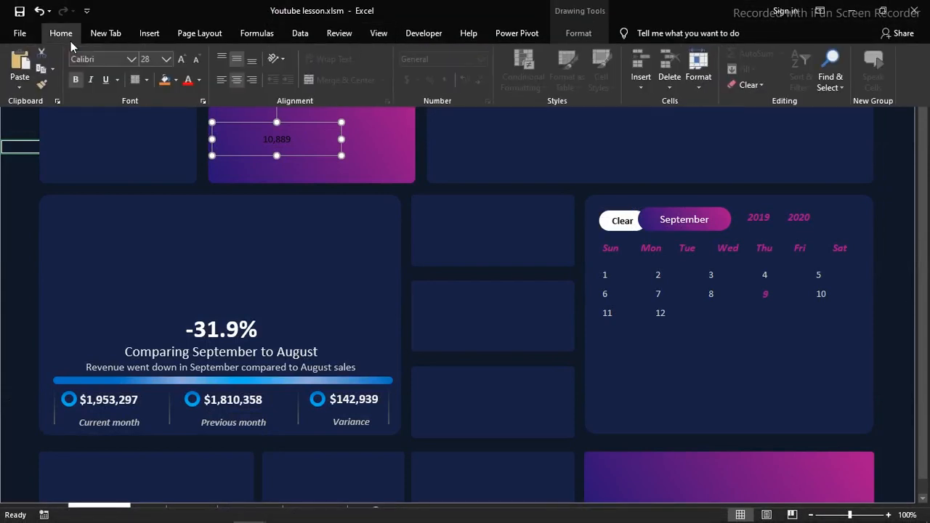
left_click(165, 63)
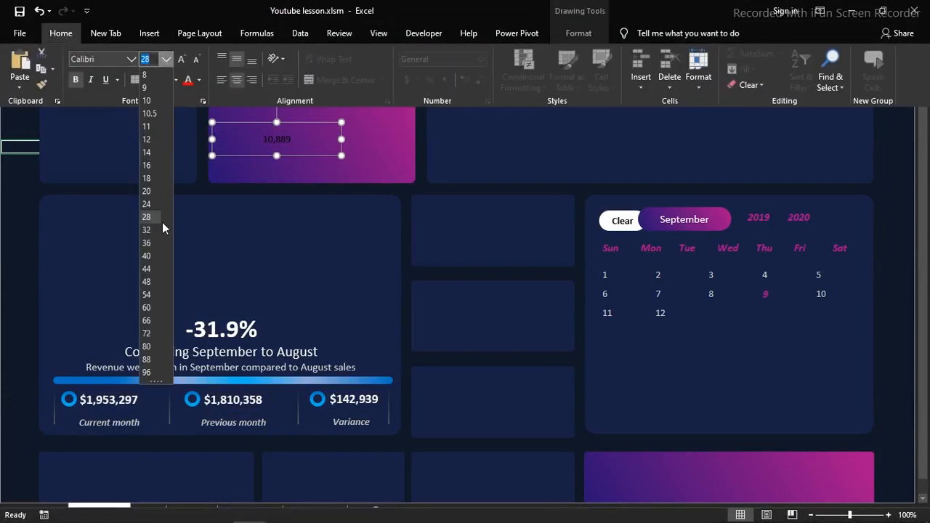
key("Escape")
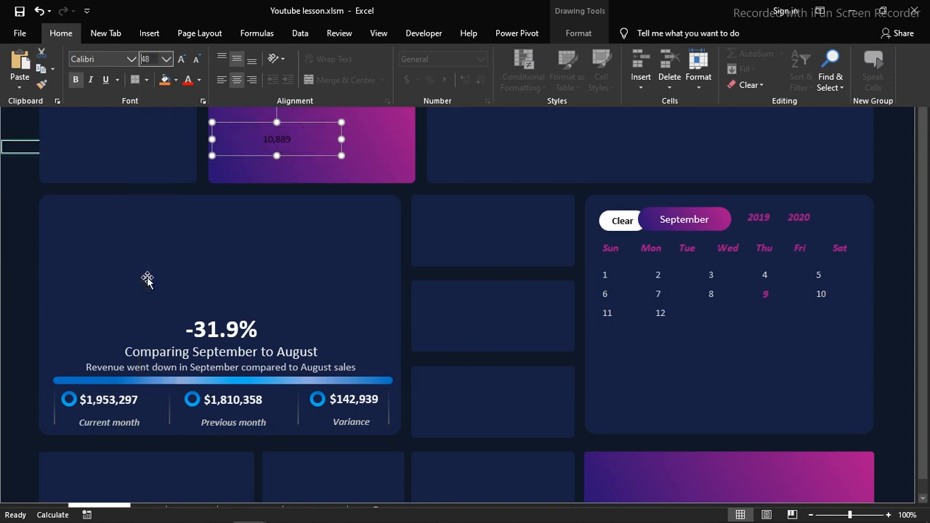
left_click(167, 59)
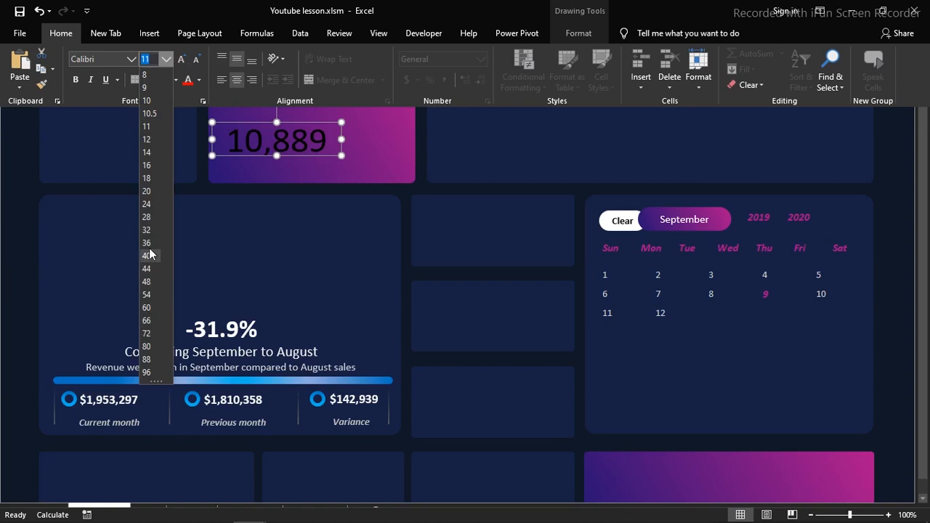
left_click(148, 281)
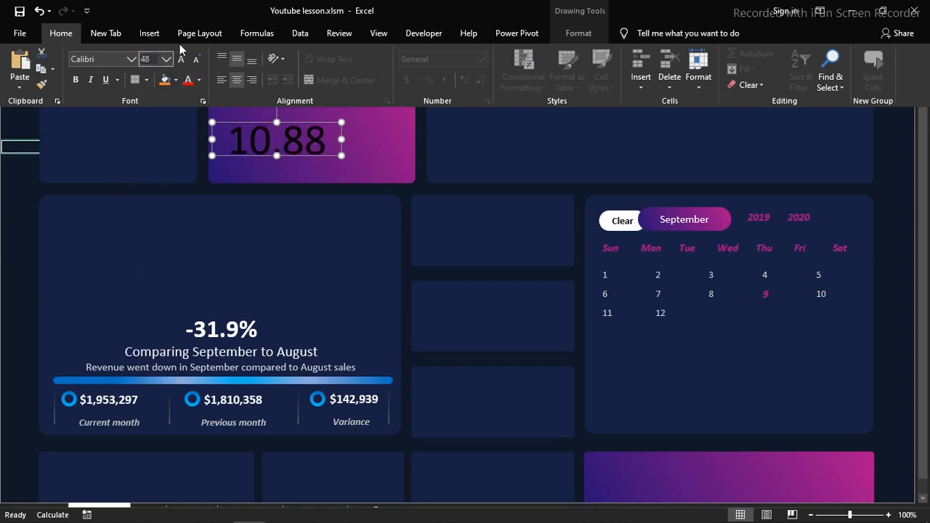
left_click(200, 81)
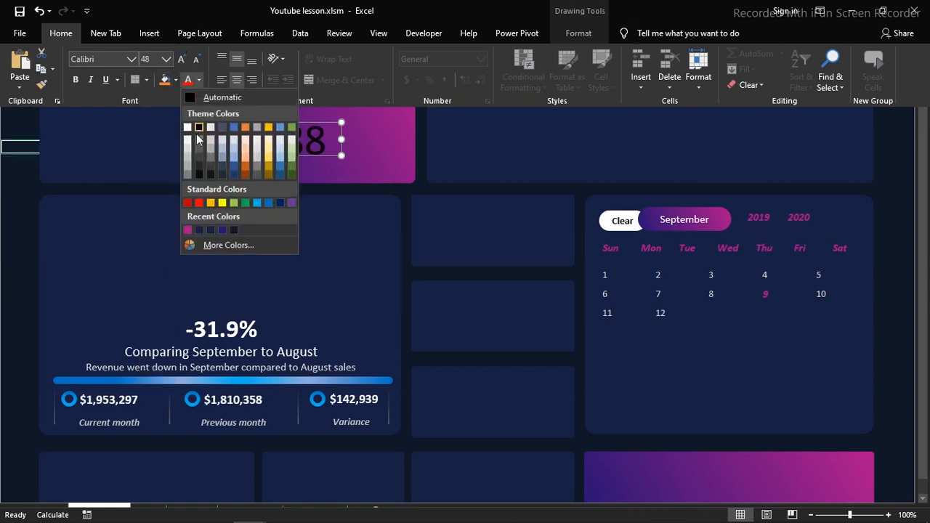
left_click(189, 127)
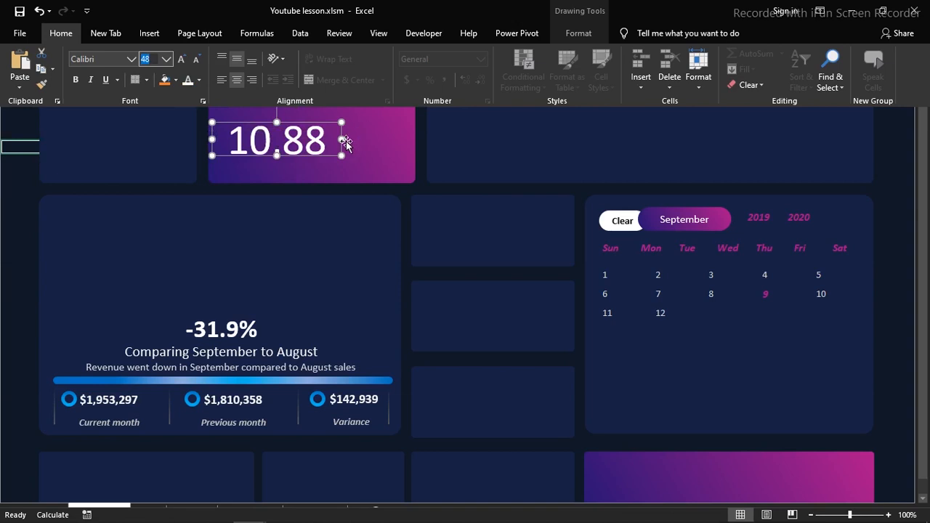
key("ctrl+shift+F1")
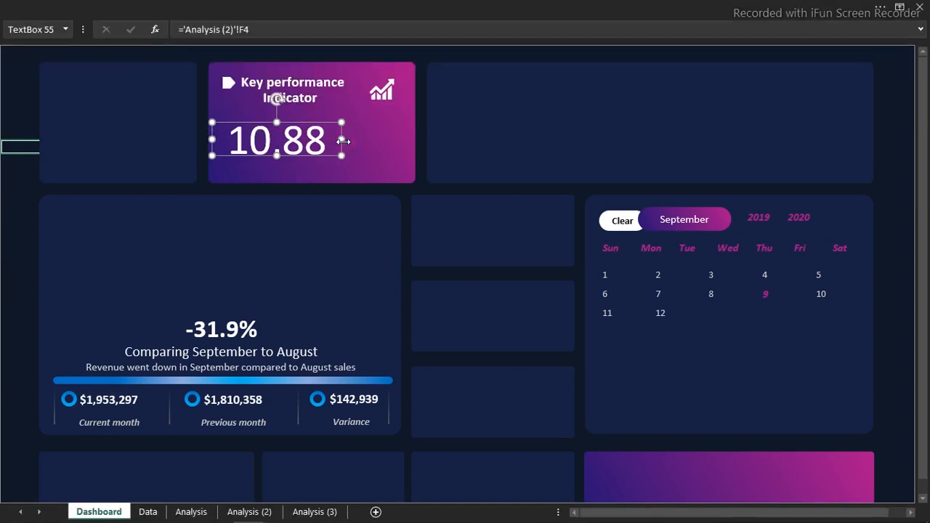
Enlarge the transaction number's text box to show all its digits and place a duplicate of it toward the chart icon side
left_click_drag(341, 140, 352, 145)
left_click_drag(283, 156, 283, 166)
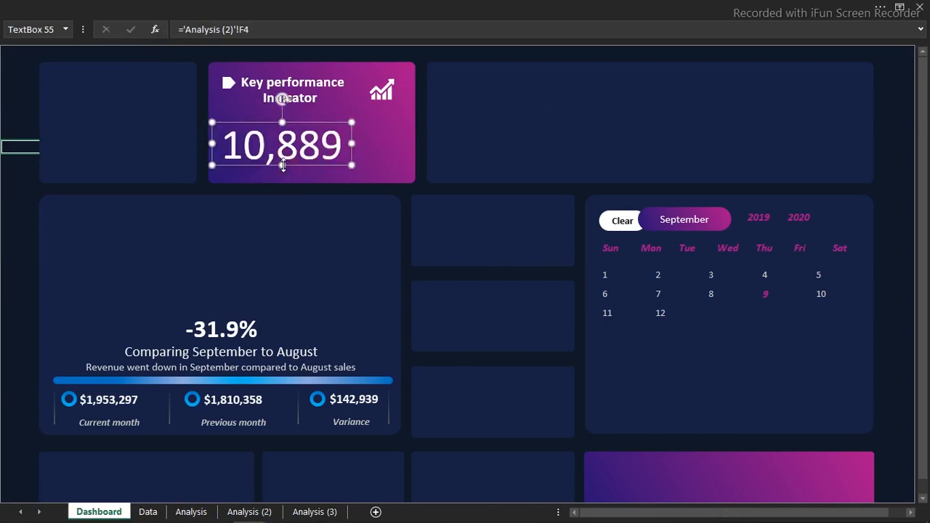
key("ctrl+d")
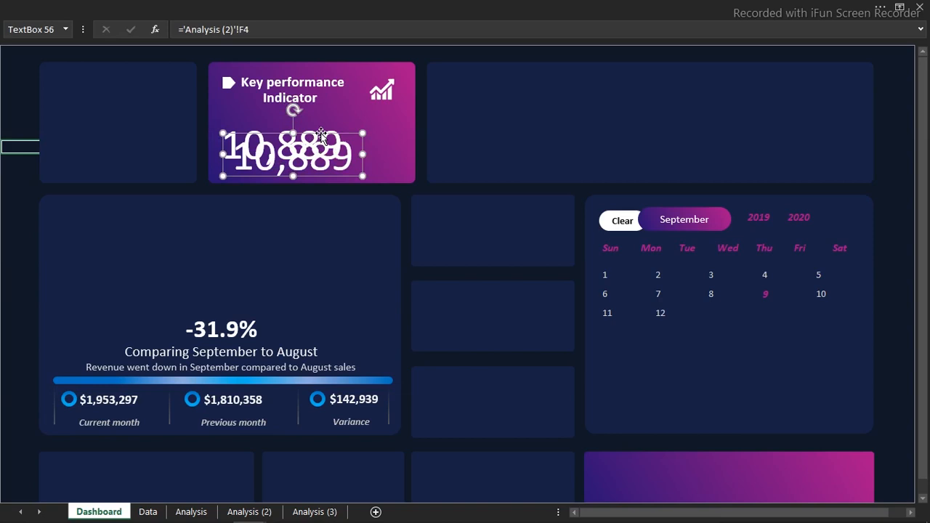
left_click_drag(320, 135, 379, 121)
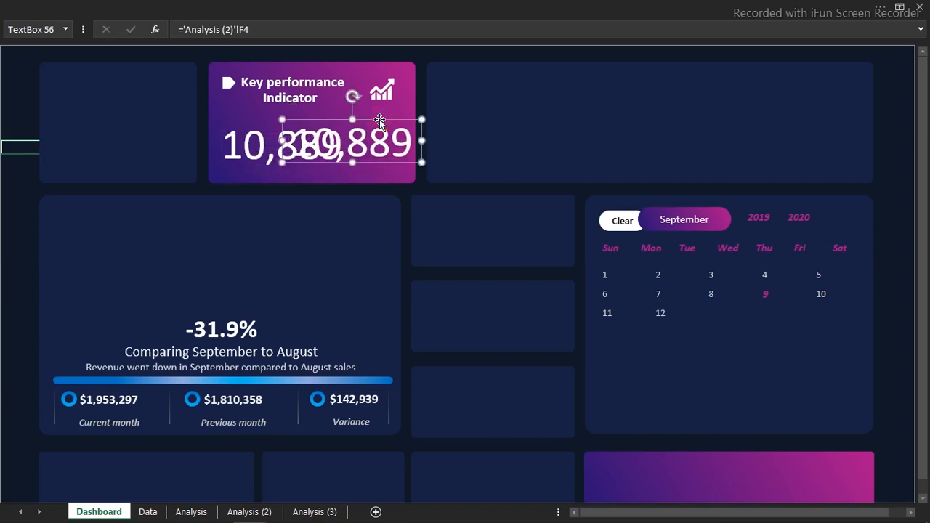
Link the duplicated text box to the Cities value with the formula ='Analysis (2)'!G4
left_click(263, 29)
left_click(173, 31)
key("shift+End")
key("Delete")
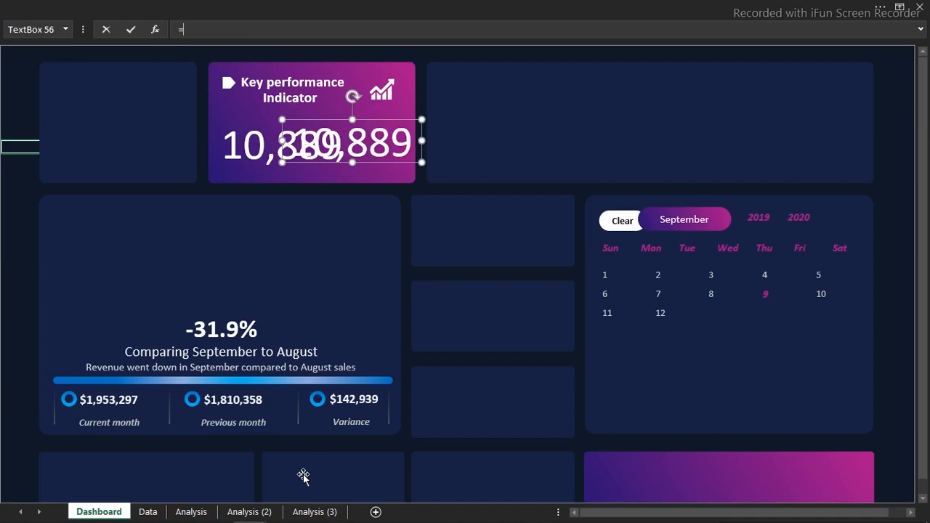
left_click(266, 512)
left_click(549, 141)
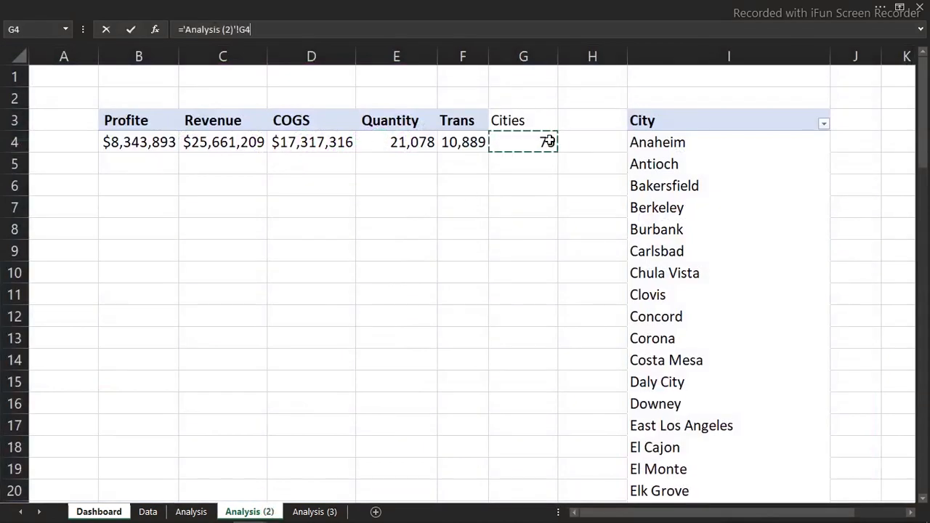
key("Return")
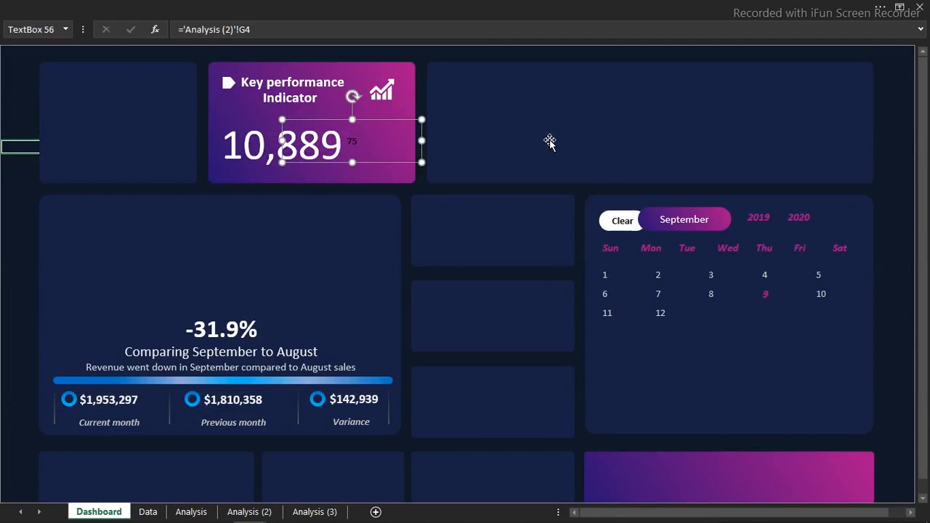
Format the linked city number with font size 54 and white text
left_click(258, 147)
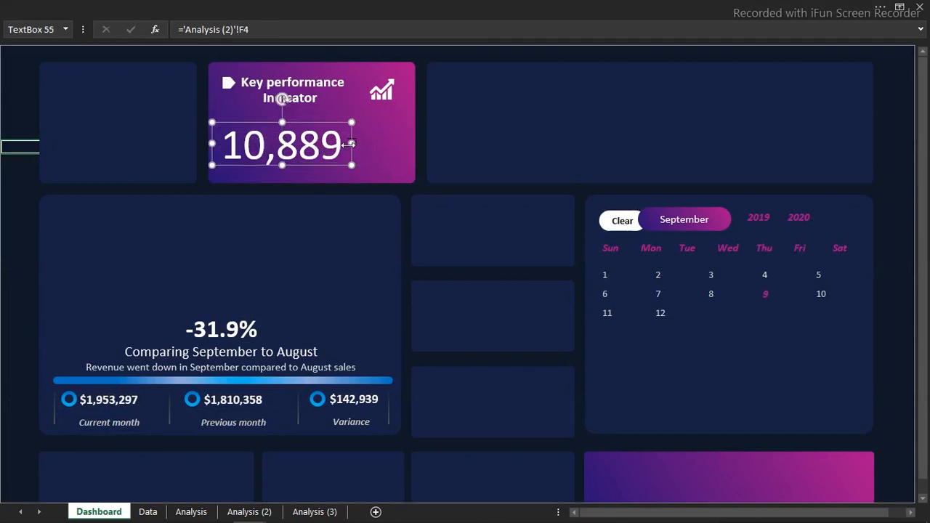
left_click(365, 144)
left_click(160, 4)
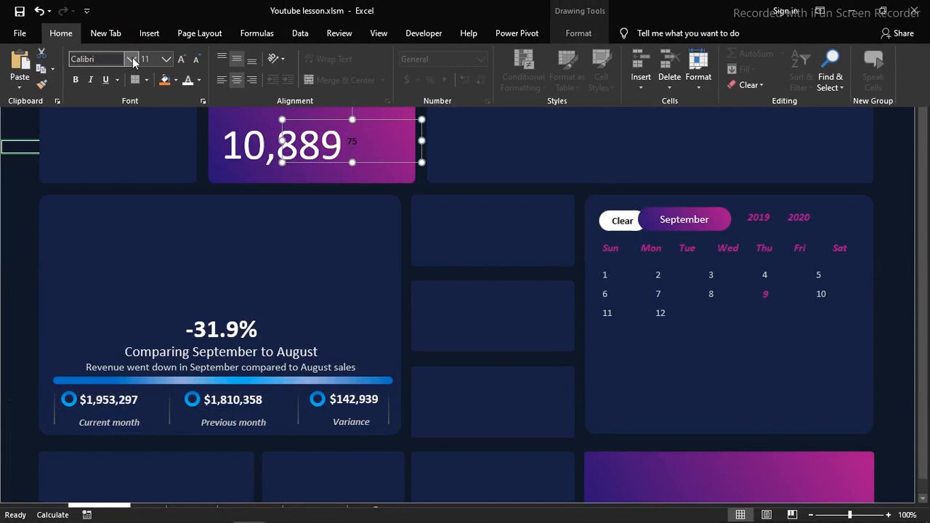
left_click(166, 59)
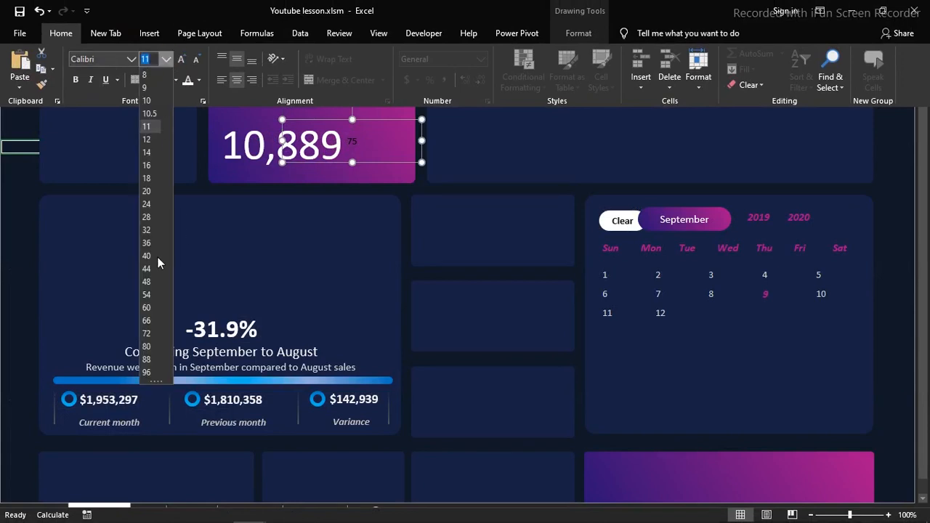
left_click(148, 295)
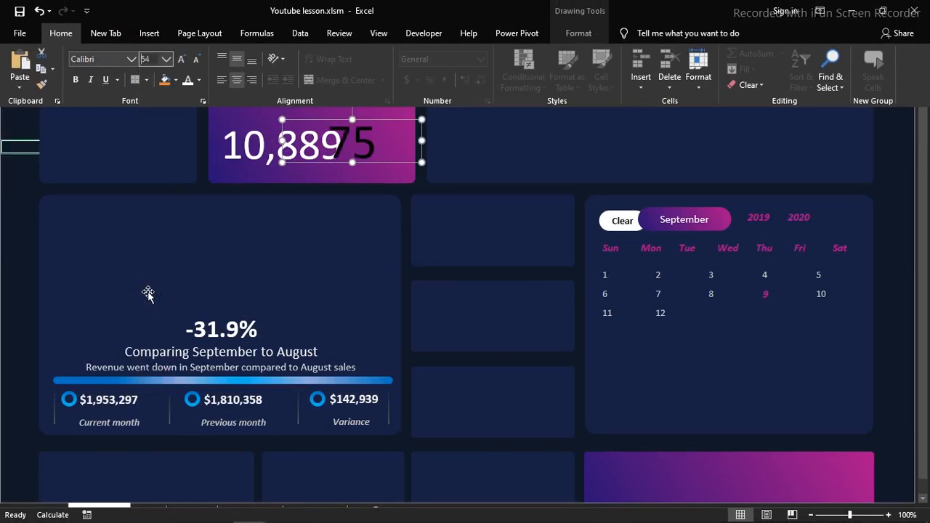
left_click(188, 80)
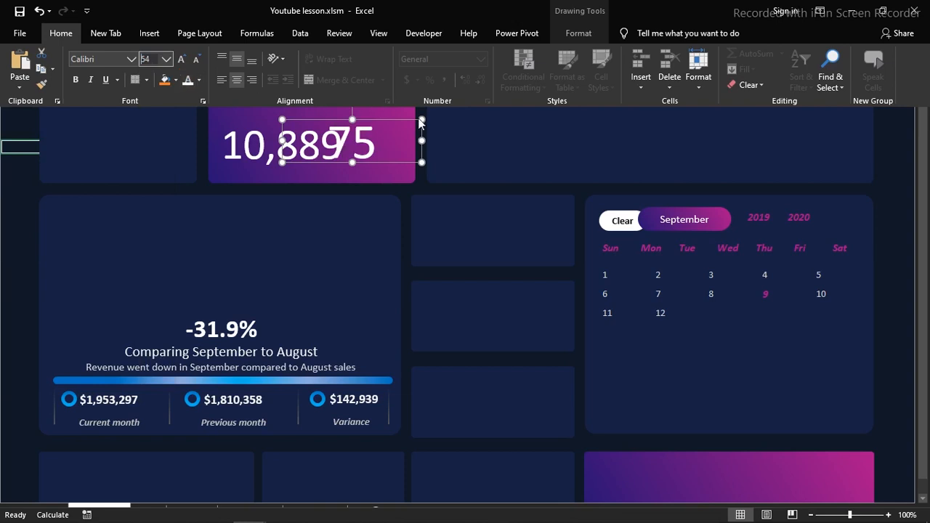
Move the city number clear of the transaction number and shift the transaction number slightly up toward the heading
left_click(393, 122)
left_click_drag(393, 119, 419, 122)
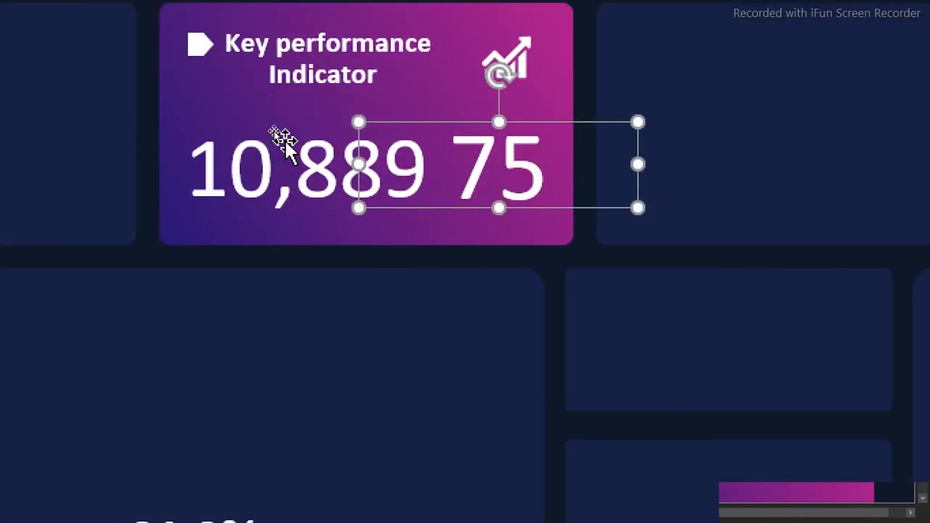
left_click(268, 127)
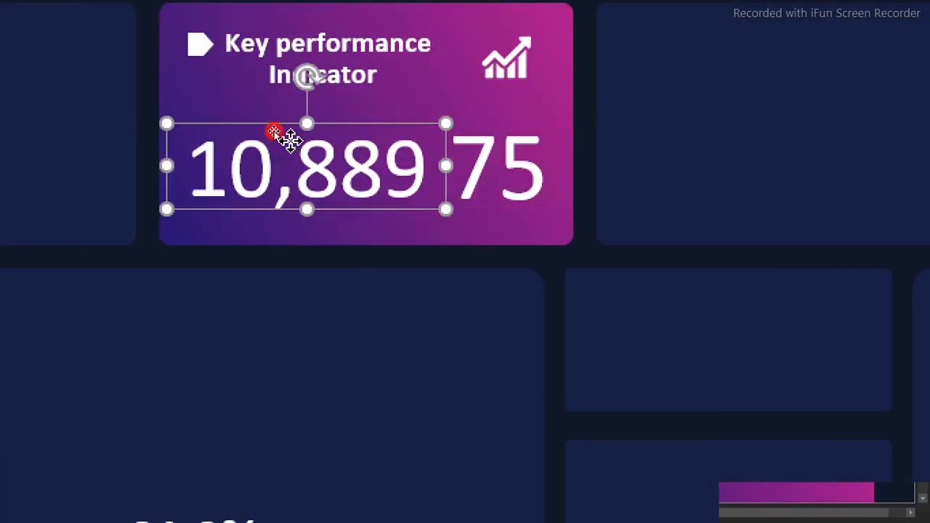
mouse_move(336, 119)
left_mouse_down()
mouse_move(330, 99)
mouse_move(328, 107)
left_mouse_up()
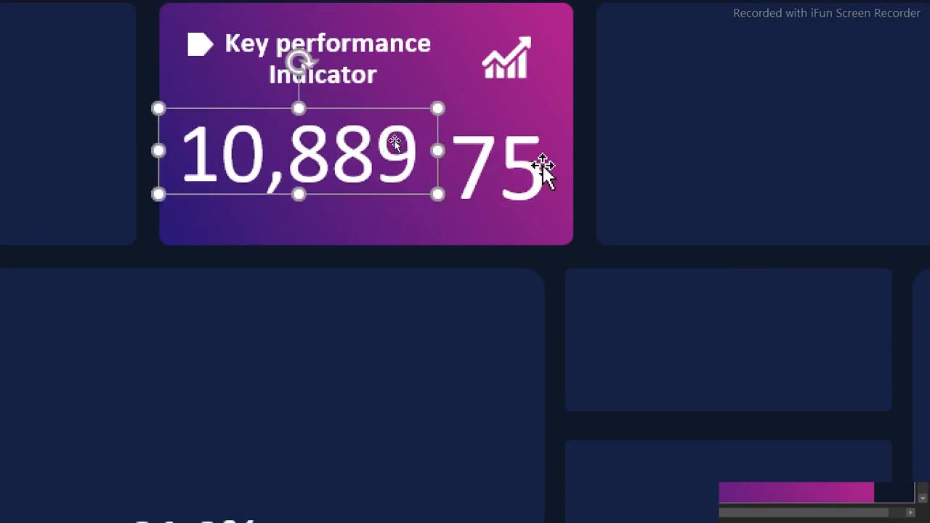
Align the tops of the transaction and city number text boxes in the Key performance Indicator card
left_click(518, 161, "shift")
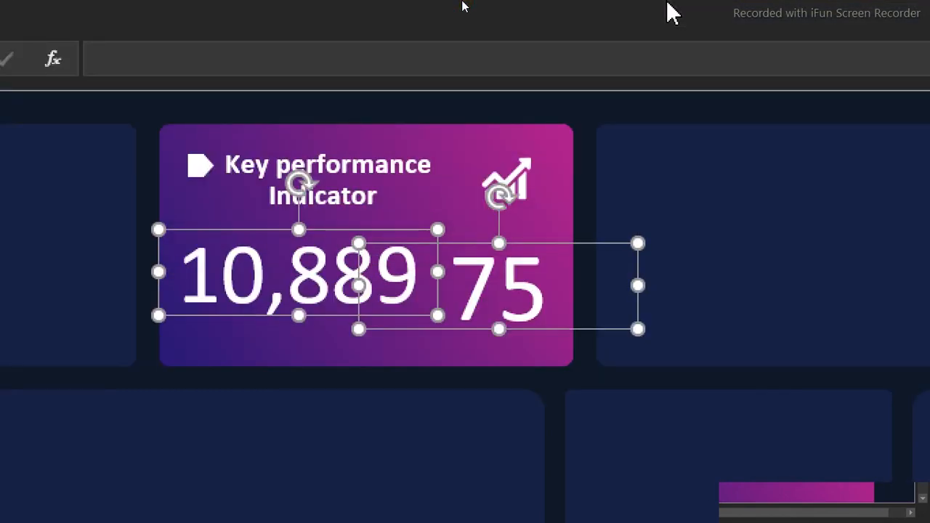
left_click(668, 4)
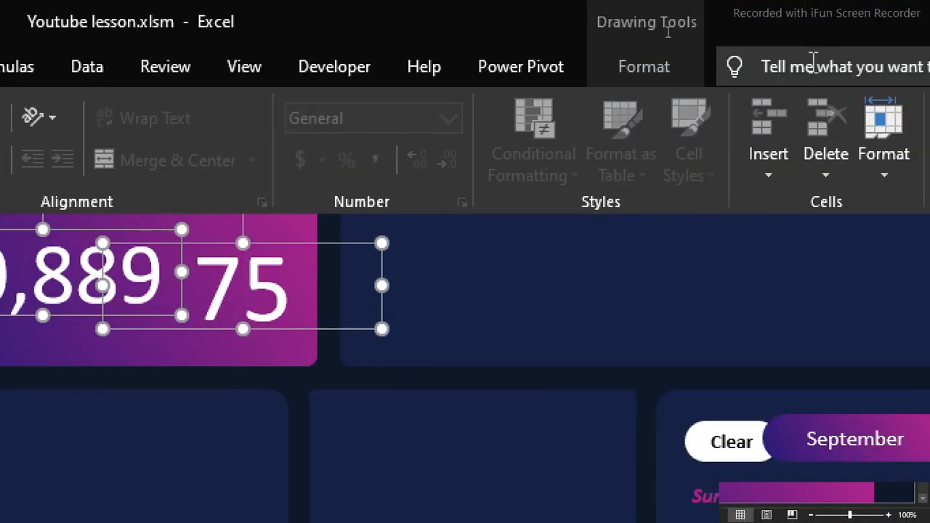
left_click(646, 73)
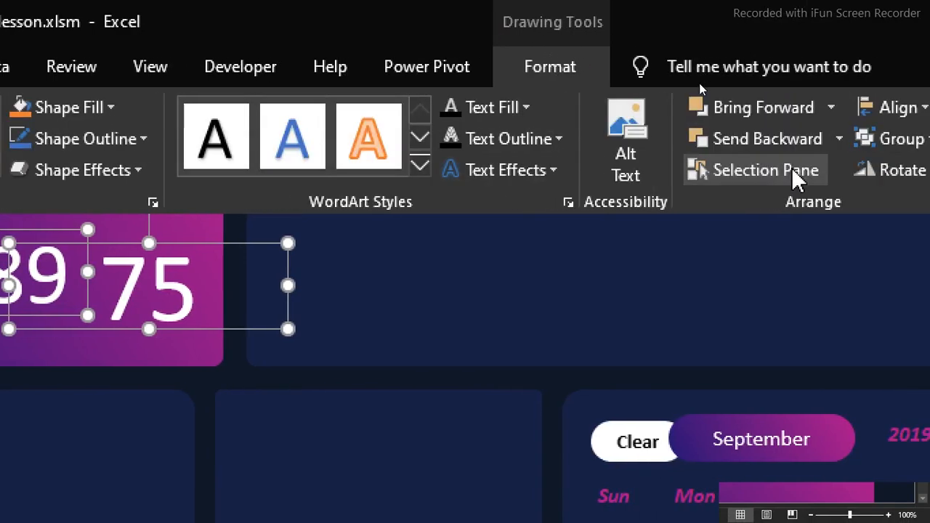
left_click(874, 107)
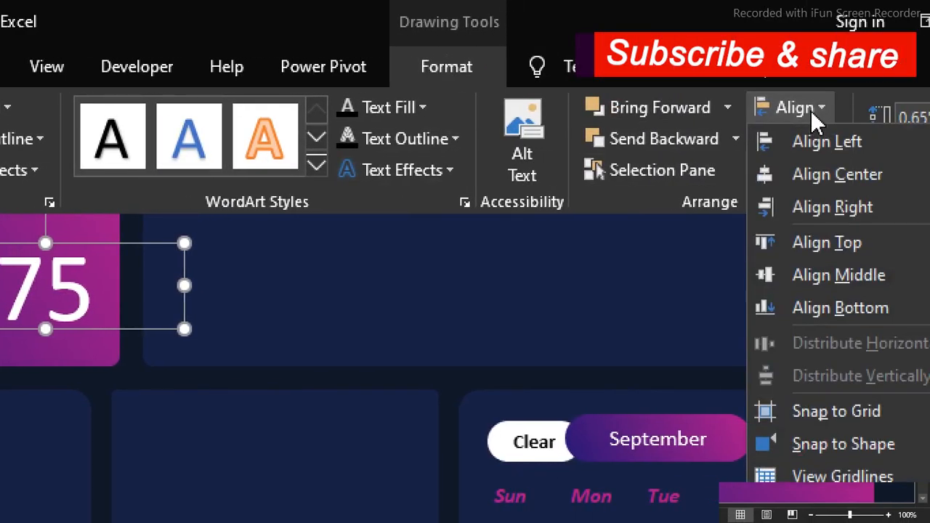
left_click(814, 247)
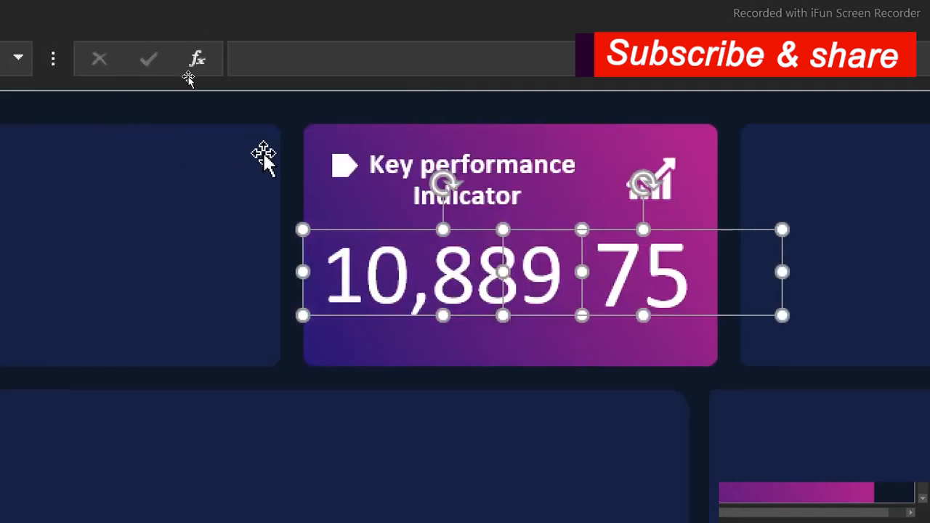
left_click(175, 382)
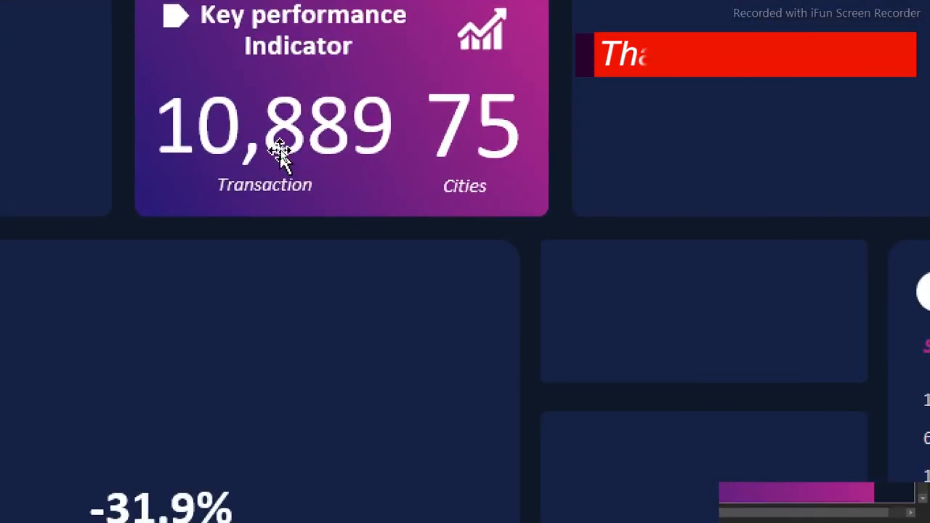
Apply the outer shadow preset Offset: Bottom Left to the transaction number
left_click(300, 140)
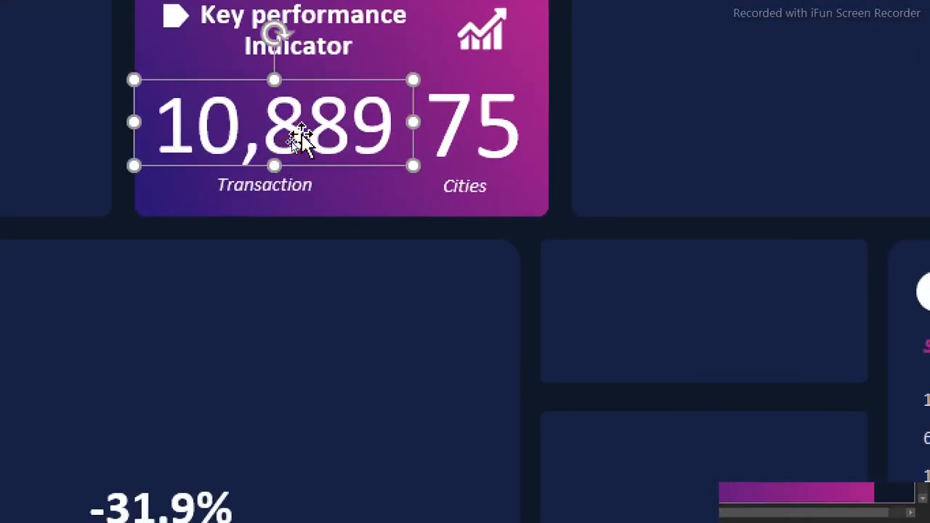
right_click(302, 136)
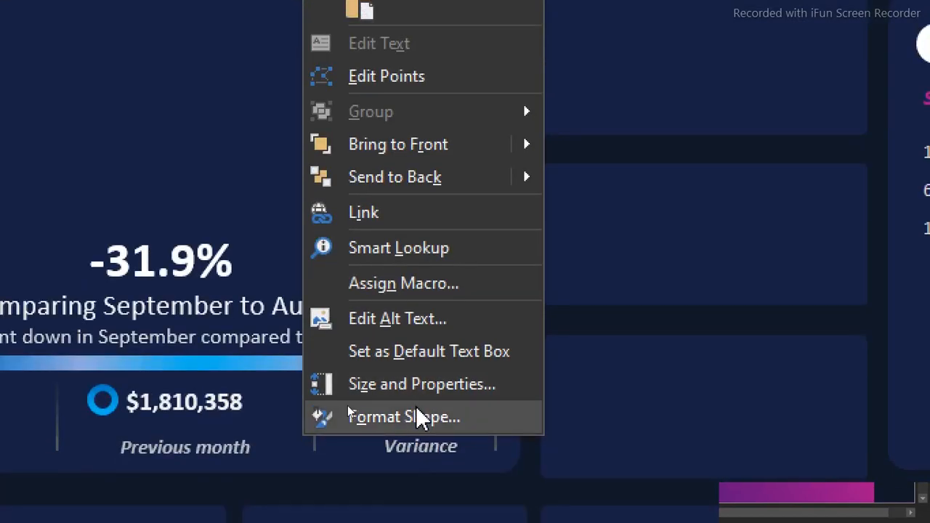
left_click(347, 407)
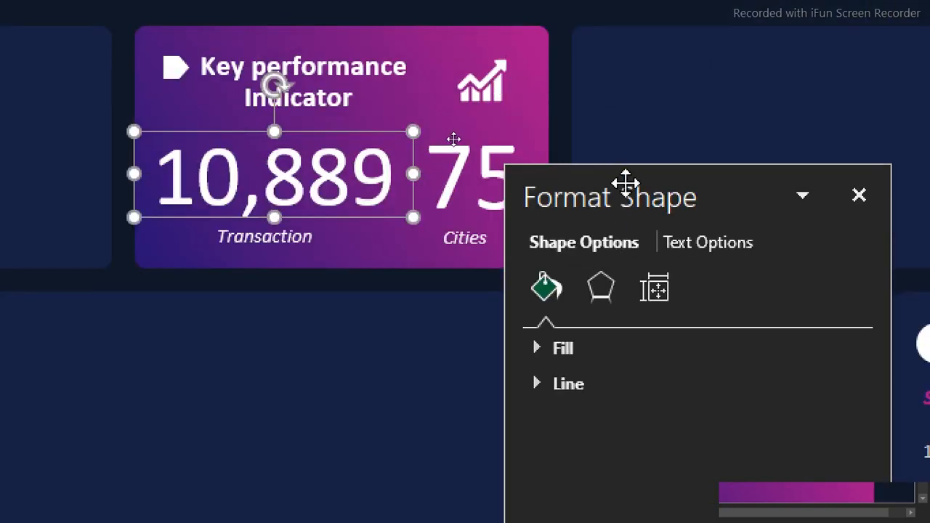
left_click_drag(625, 182, 678, 104)
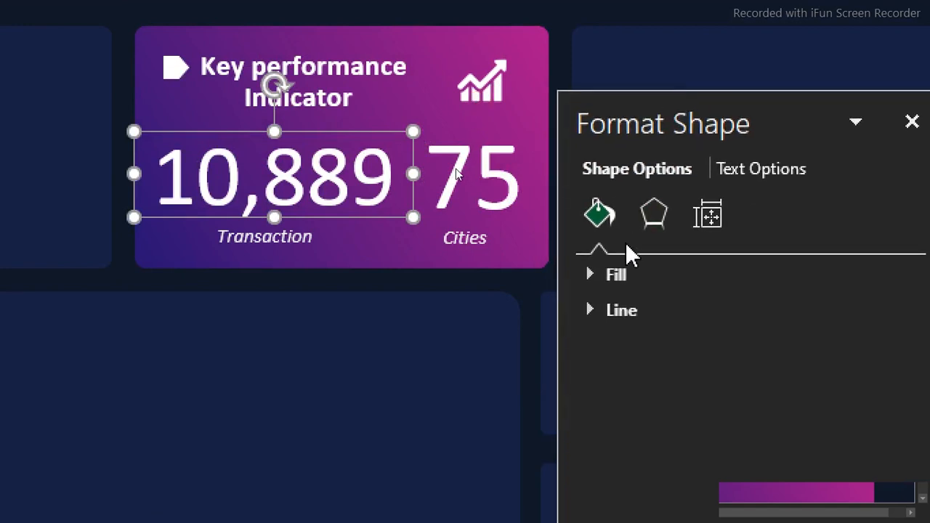
left_click(655, 215)
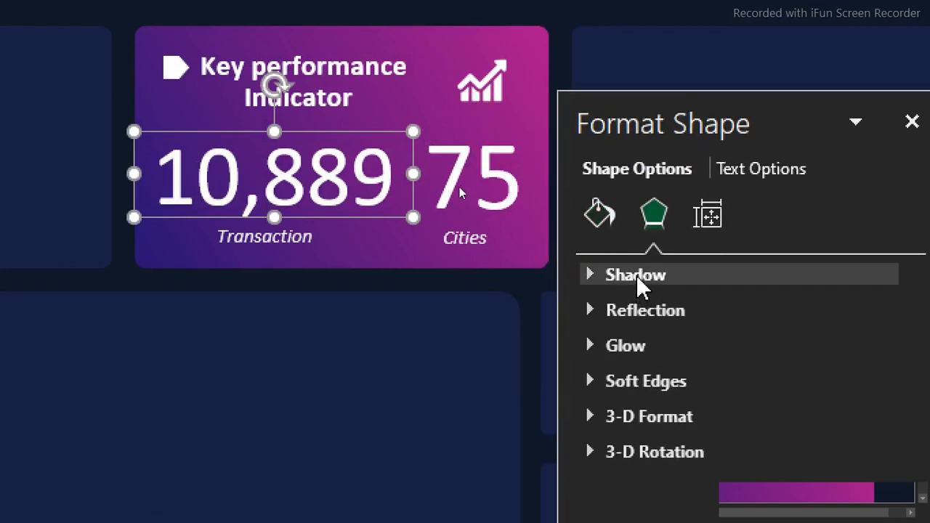
left_click(640, 285)
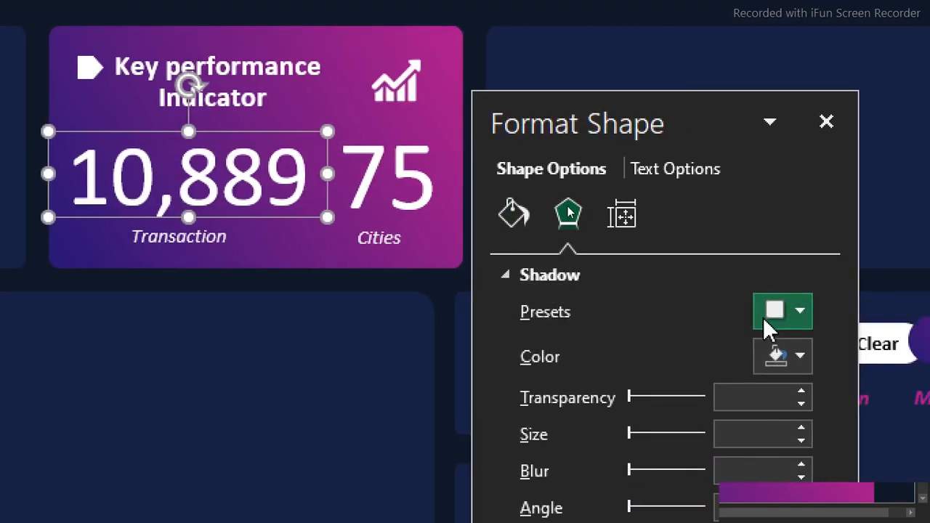
left_click(777, 308)
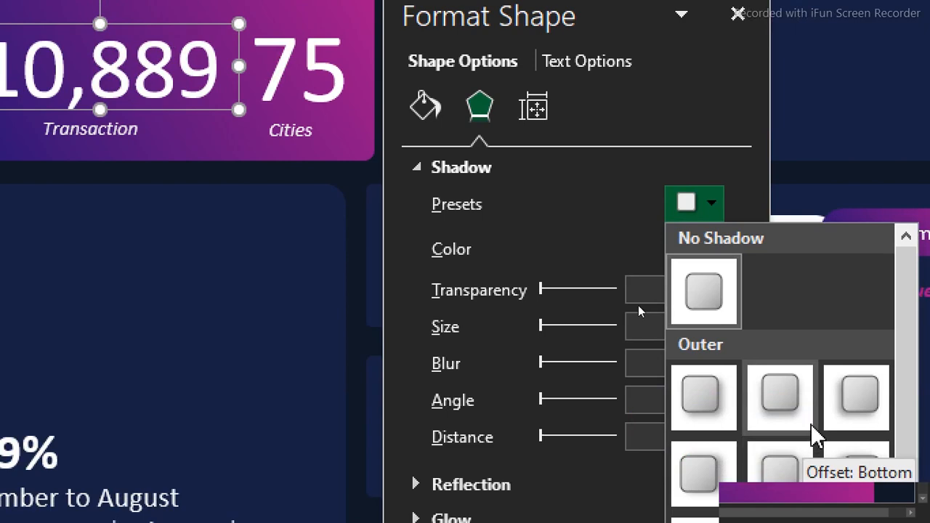
left_click(839, 413)
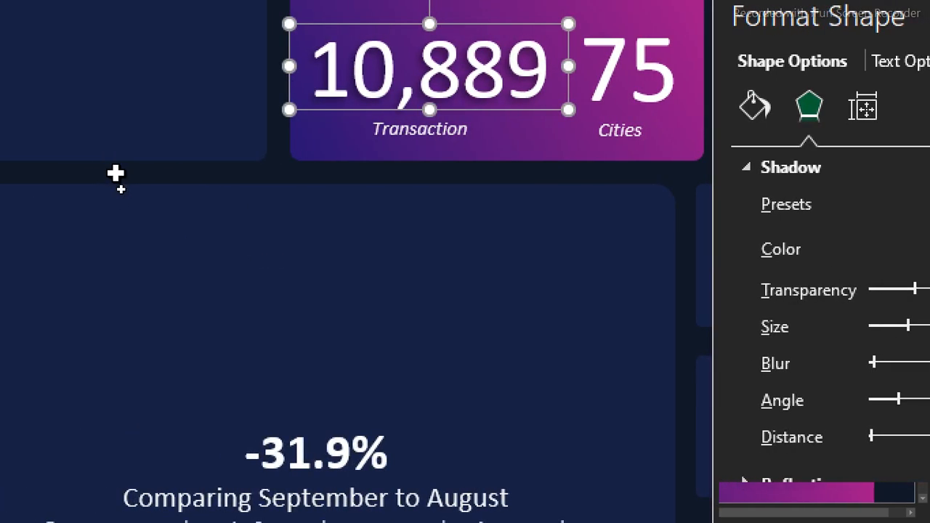
left_click(116, 173)
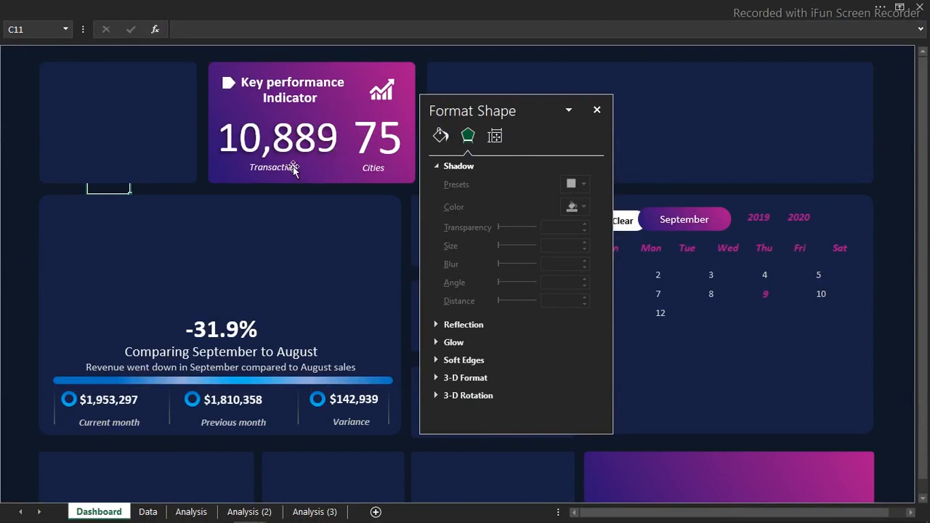
Copy the transaction number's formatting onto the city number with Format Painter and close the shape formatting options
left_click(311, 141)
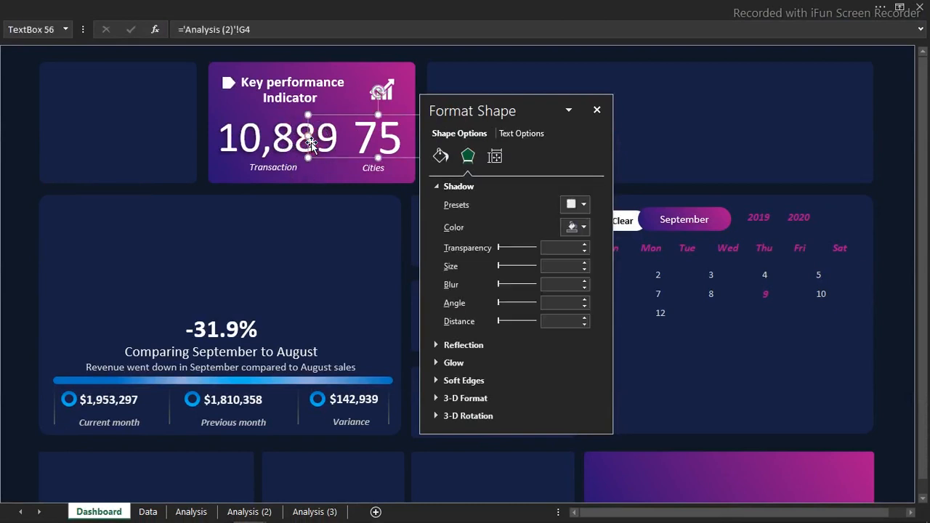
left_click(277, 140)
left_click(174, 6)
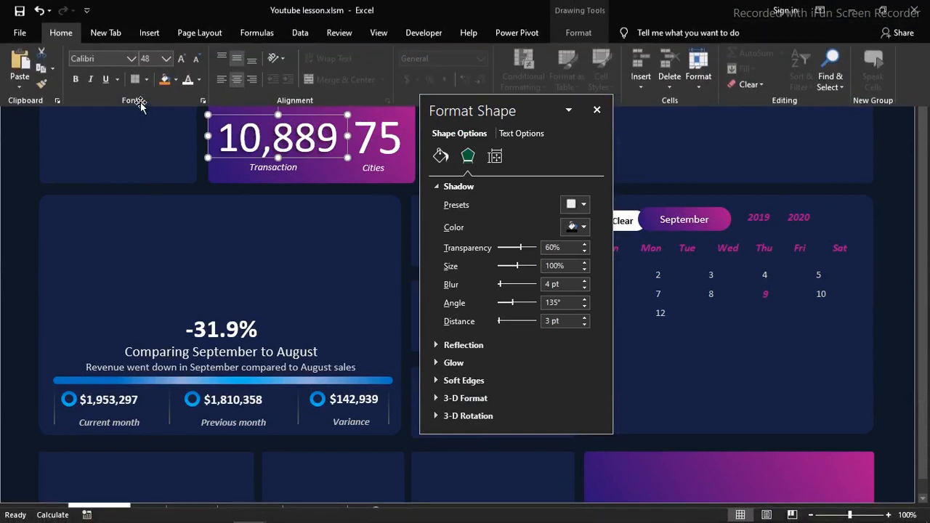
left_click(47, 85)
left_click(383, 137)
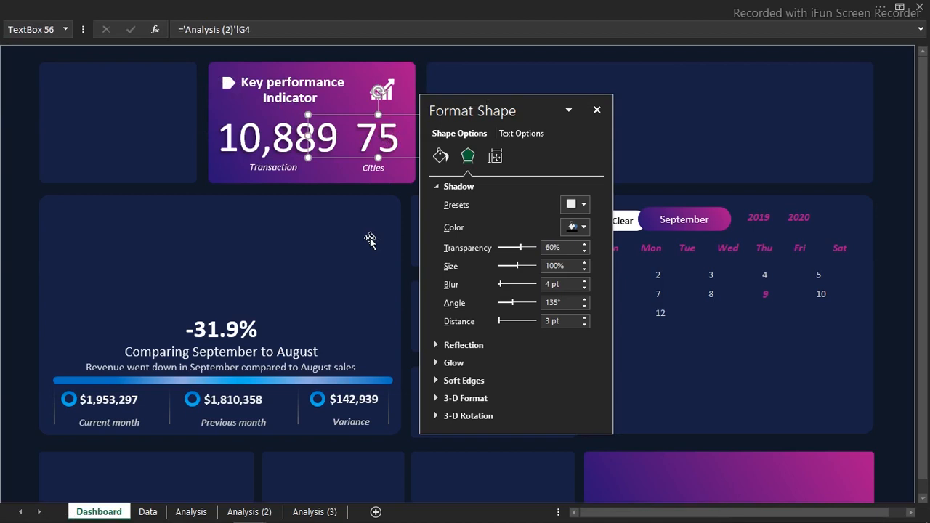
left_click(596, 110)
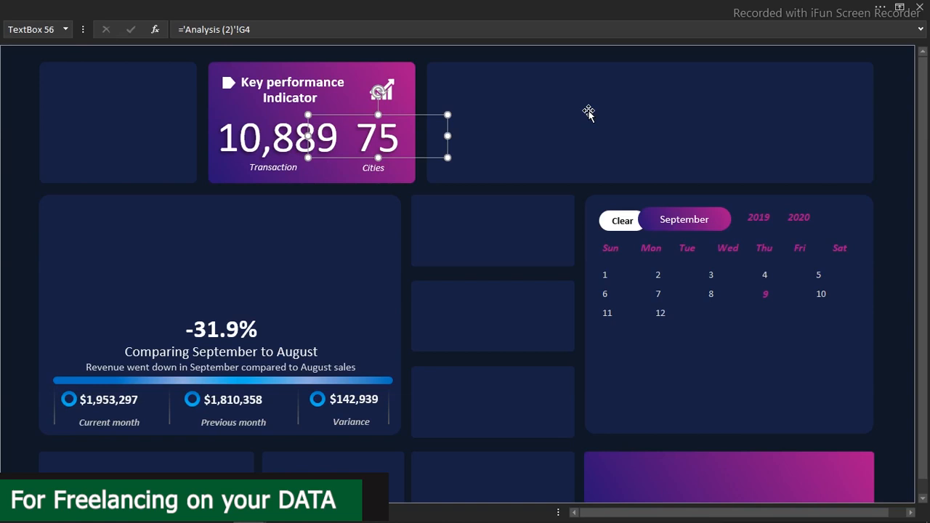
key("Tab")
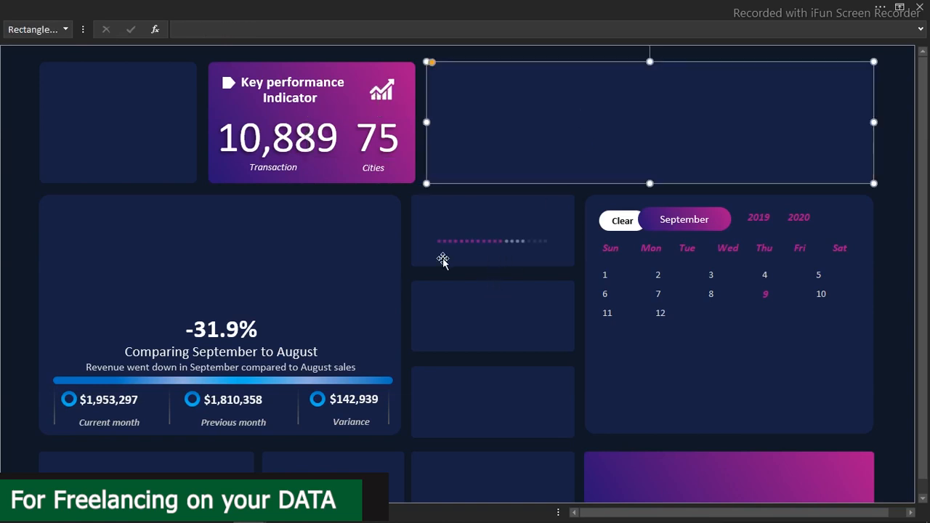
left_click(471, 244)
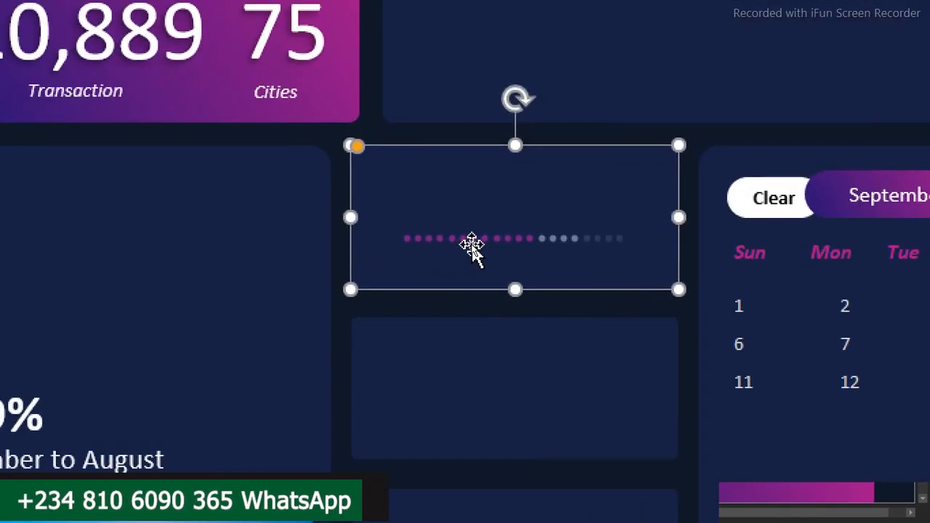
left_click(483, 243)
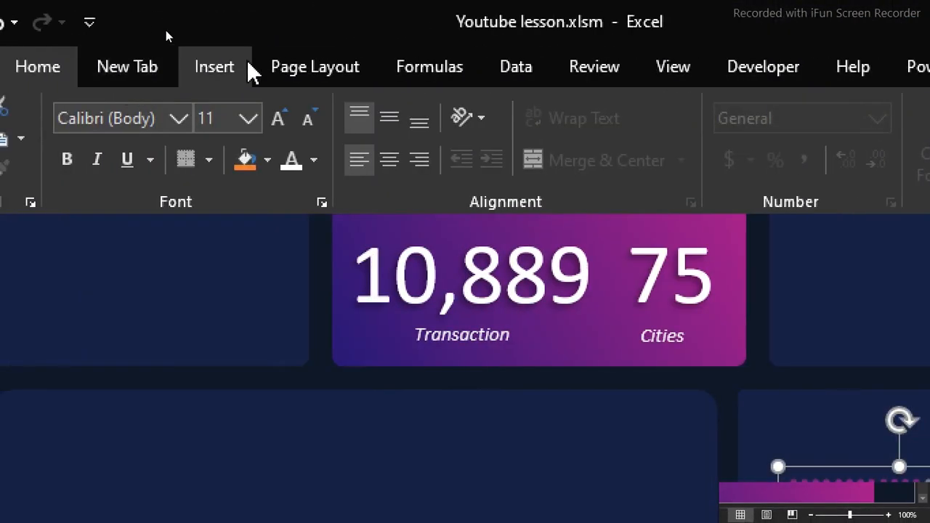
Draw a small oval dot, about 0.07 inches across, in the wide empty card beside the Key performance Indicator card
left_click(250, 71)
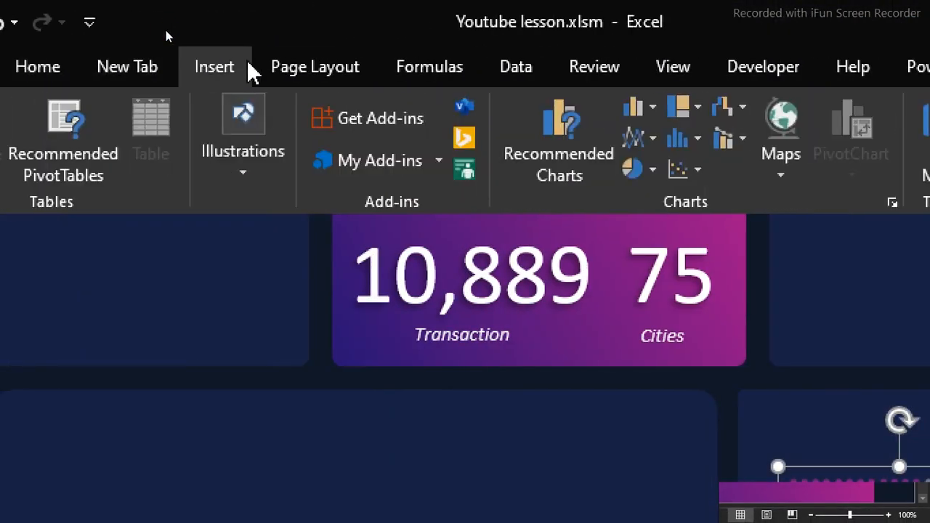
left_click(258, 190)
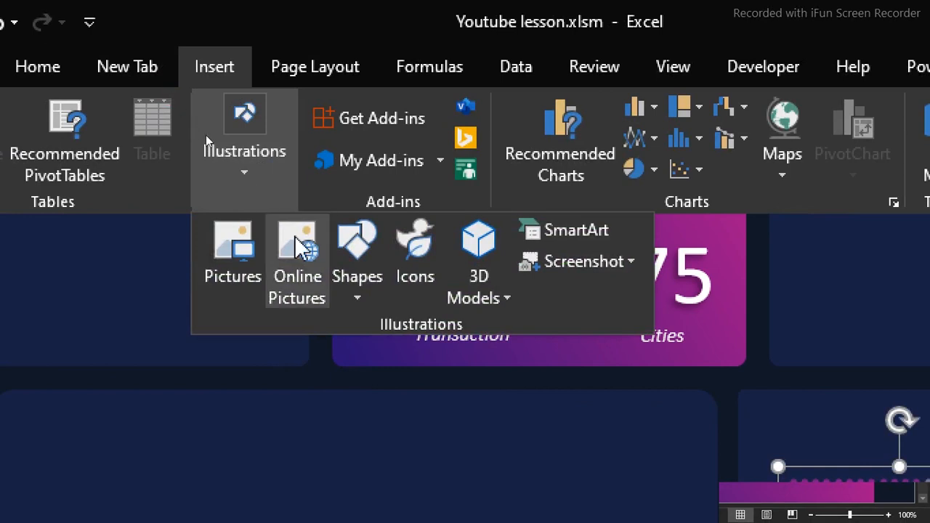
left_click(356, 298)
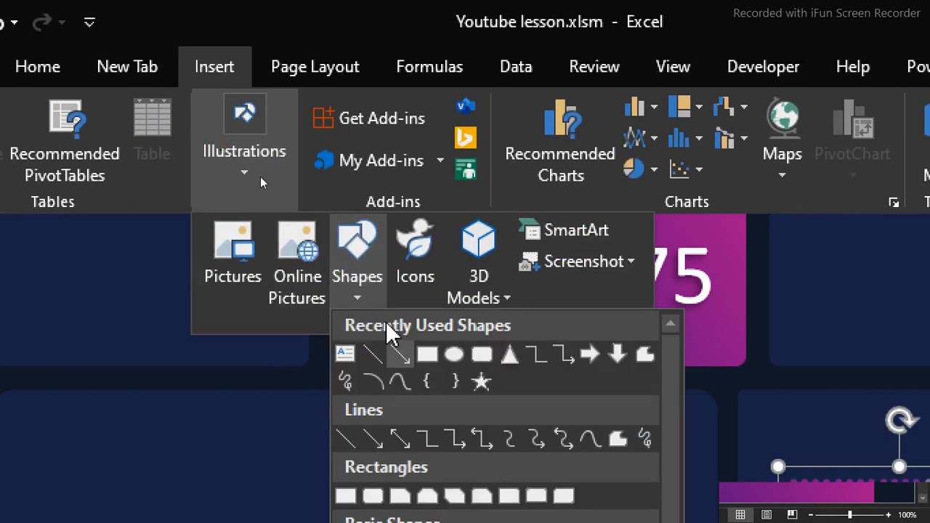
left_click(452, 363)
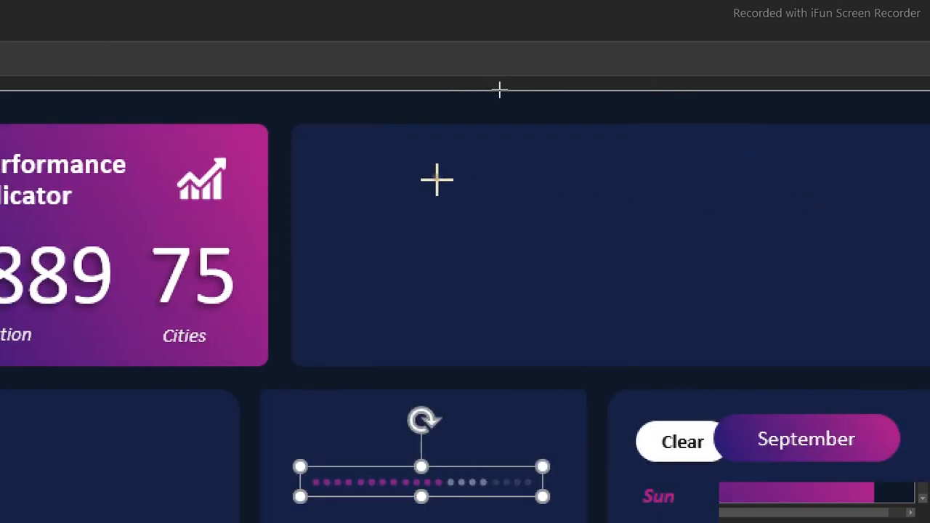
left_click(440, 181)
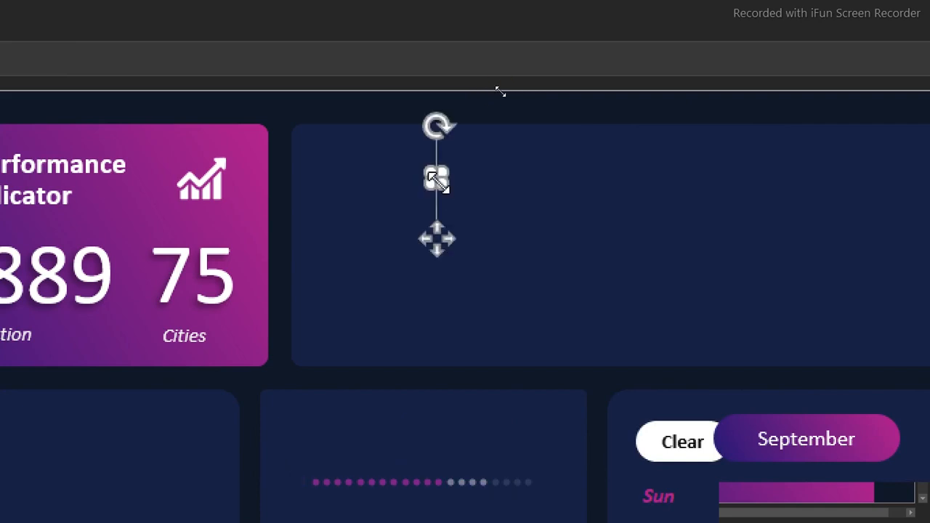
left_click(530, 193)
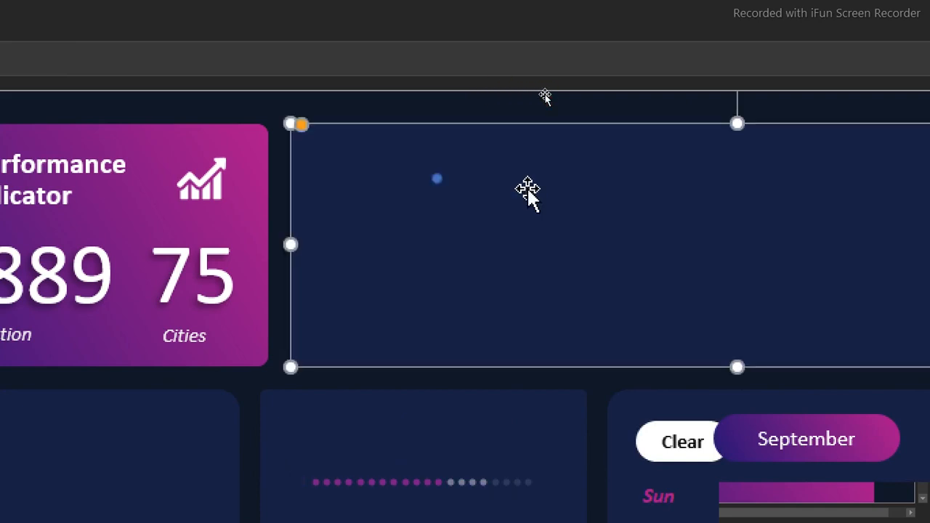
left_click(436, 178)
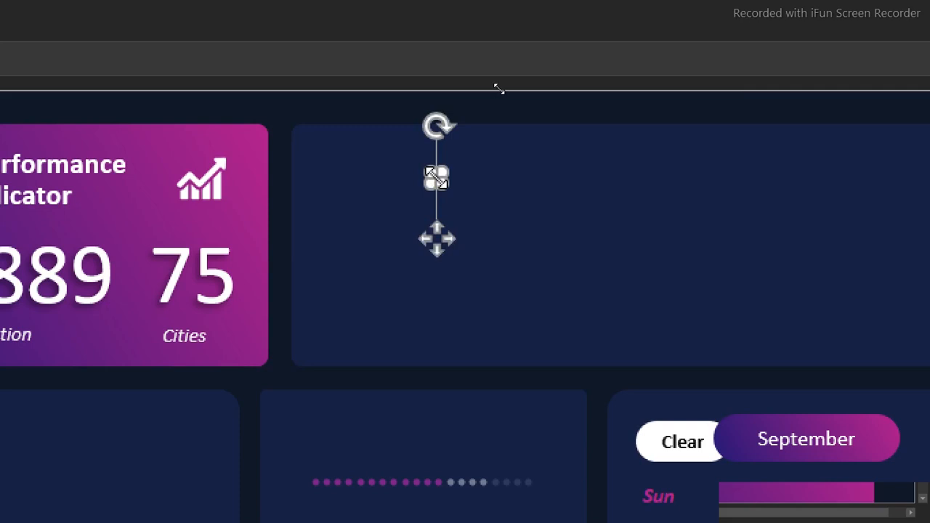
Remove the outline from the small dot in the wide empty card
right_click(436, 177)
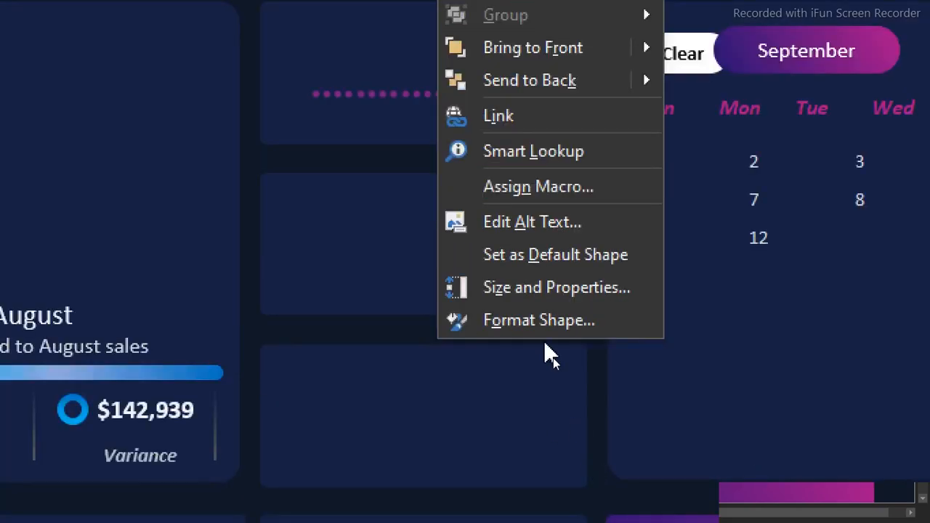
left_click(541, 321)
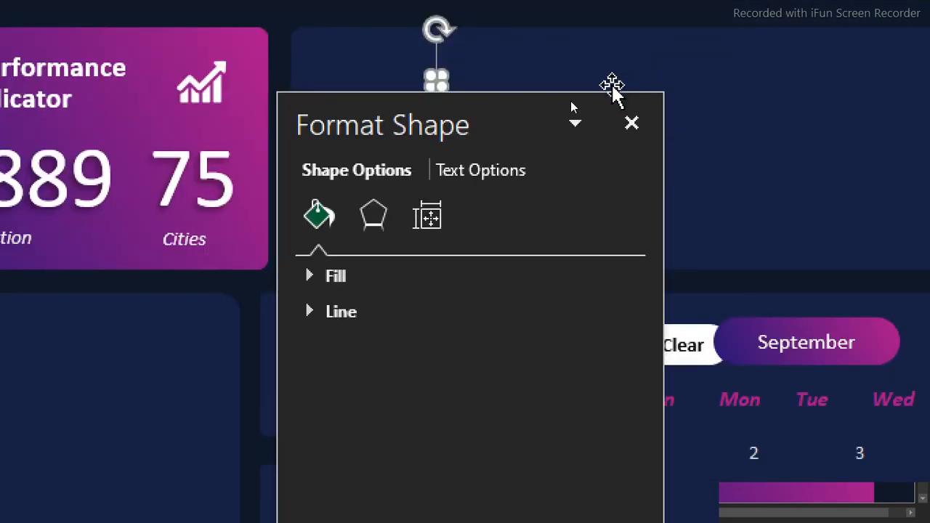
left_click_drag(506, 91, 662, 104)
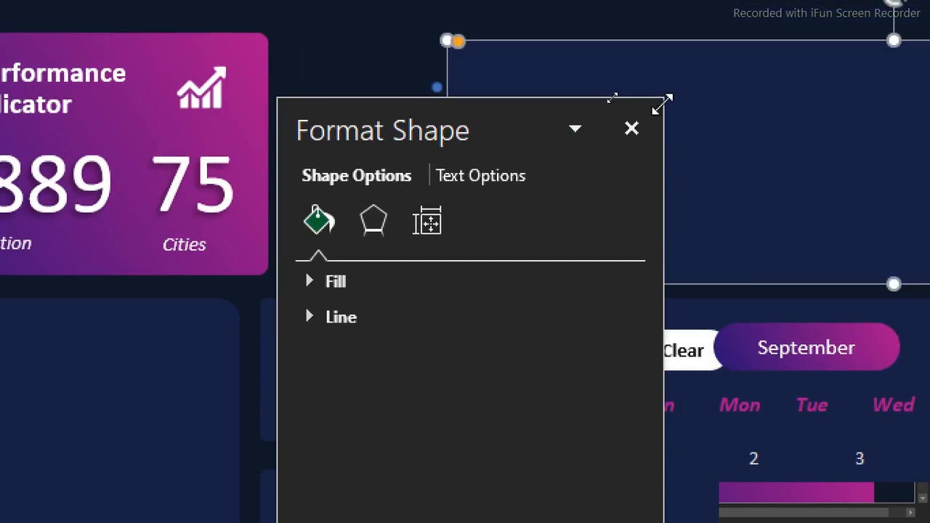
key("ctrl+z")
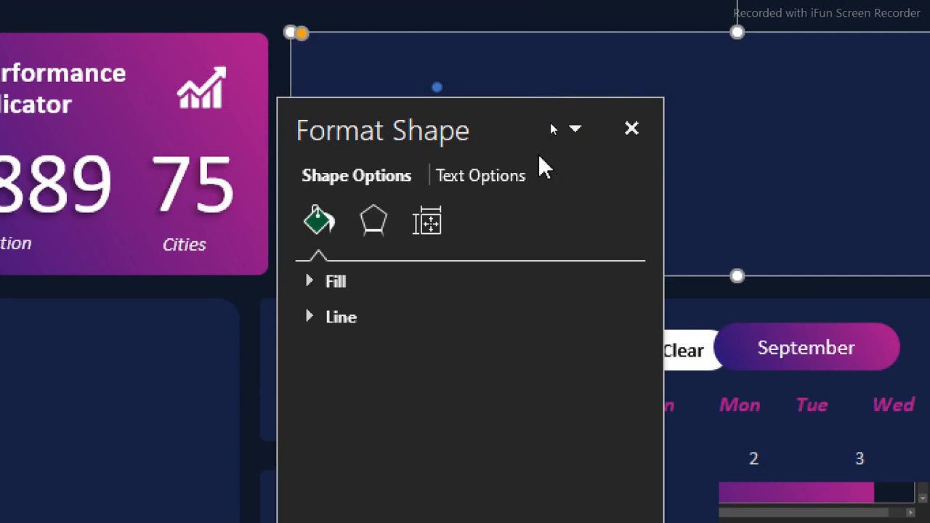
left_click_drag(519, 115, 862, 72)
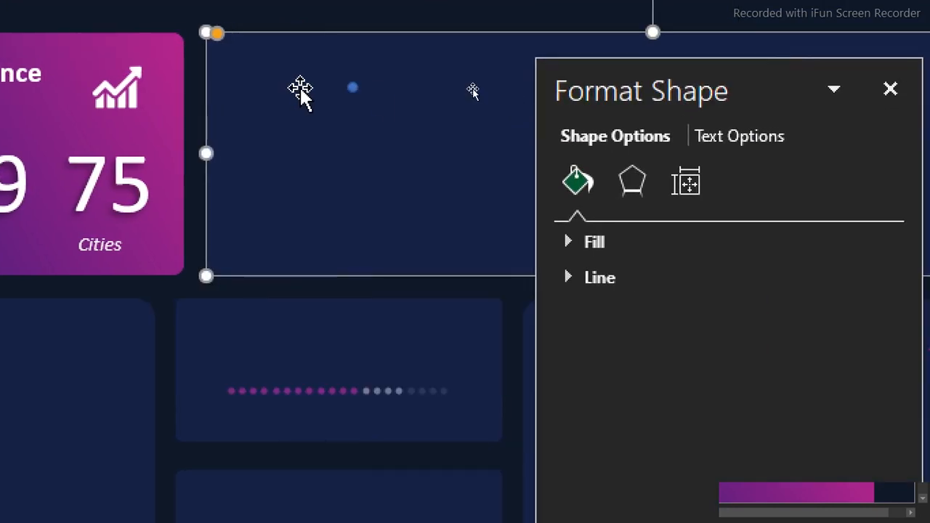
left_click(352, 87)
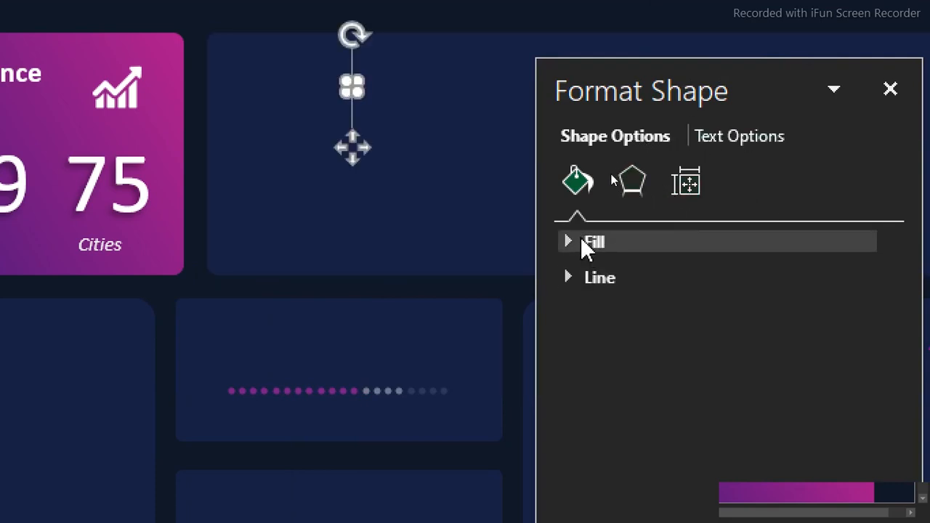
left_click(572, 279)
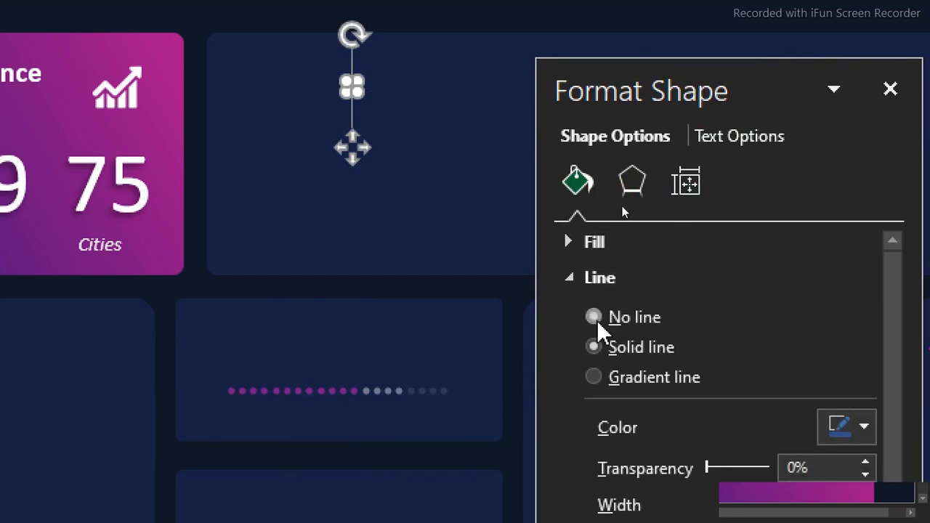
left_click(596, 320)
left_click(571, 279)
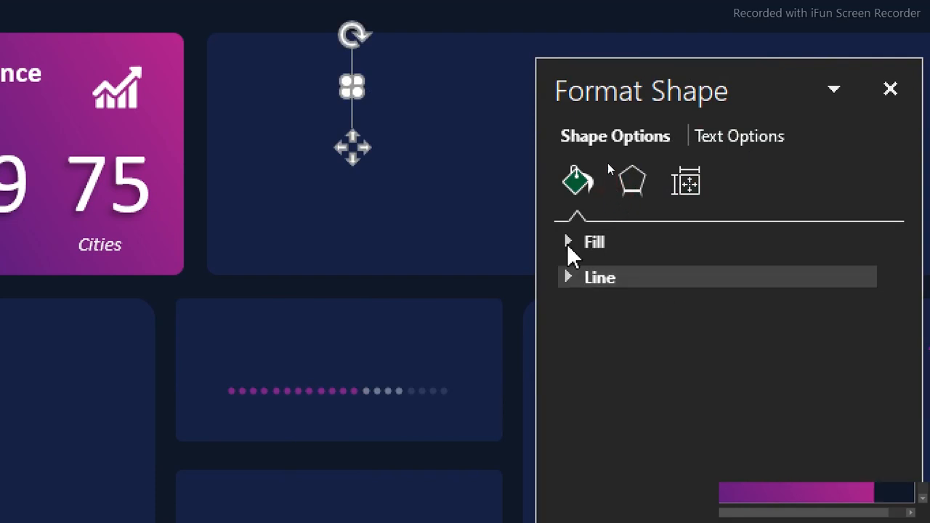
Give the dot a solid fill in the recently used magenta
left_click(571, 243)
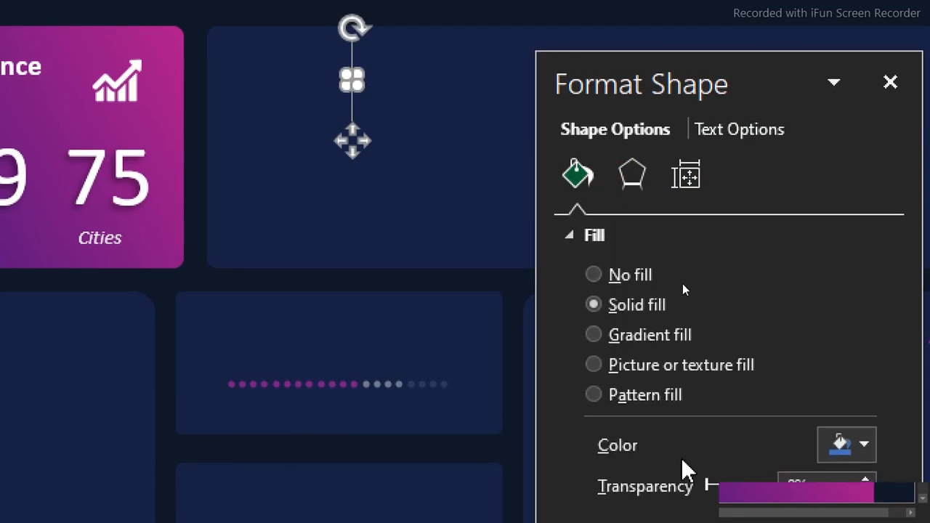
left_click(852, 447)
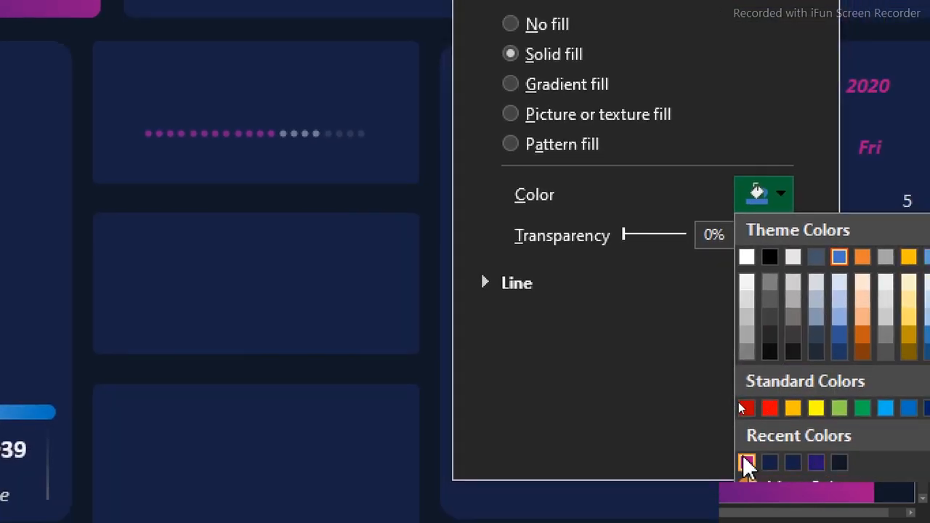
left_click(747, 462)
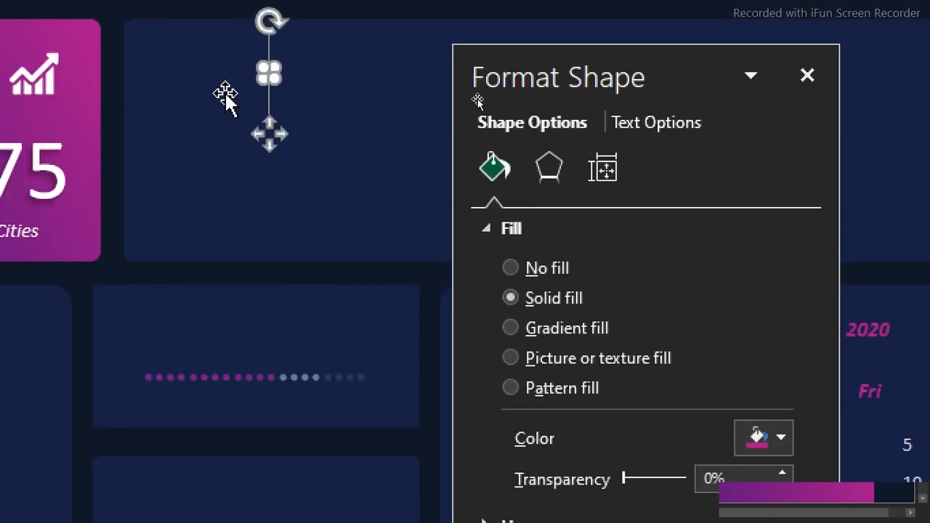
left_click(357, 85)
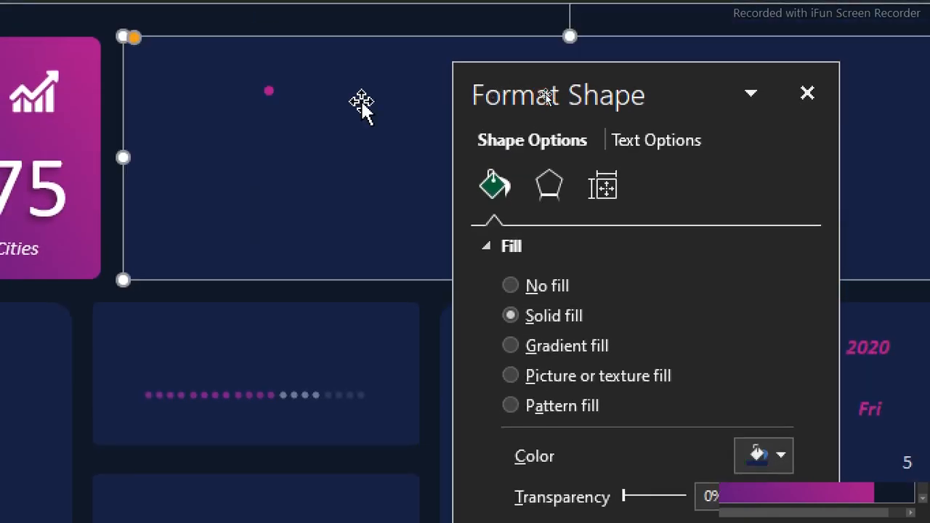
Duplicate the magenta dot and place the copy immediately to the right of the original
left_click(269, 91)
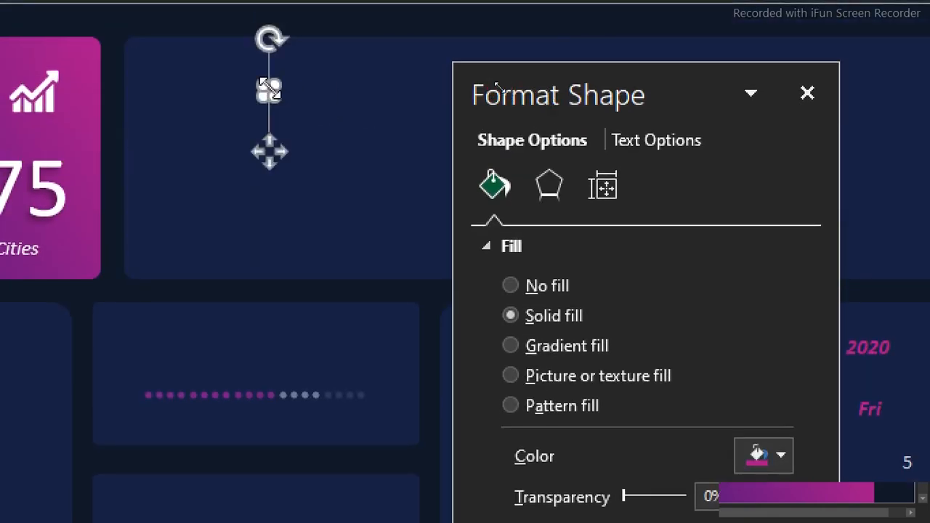
key("ctrl+d")
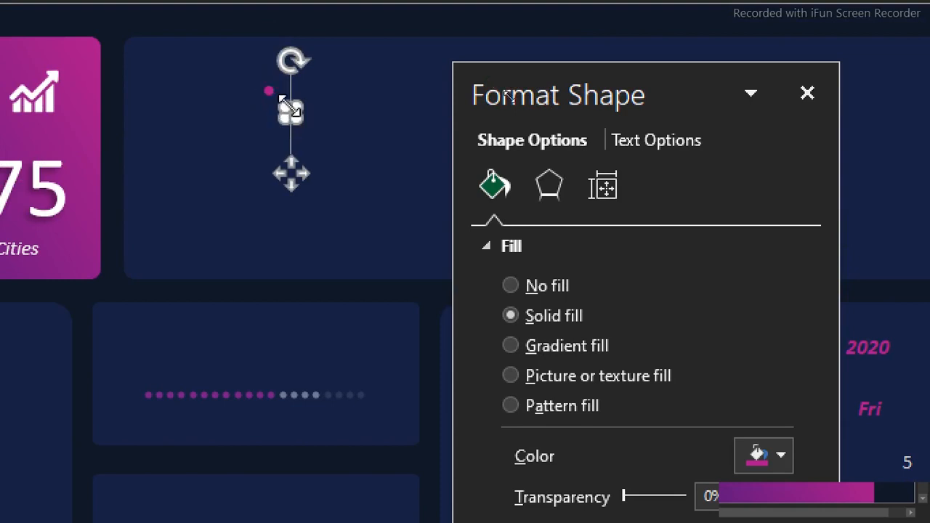
left_click(234, 113)
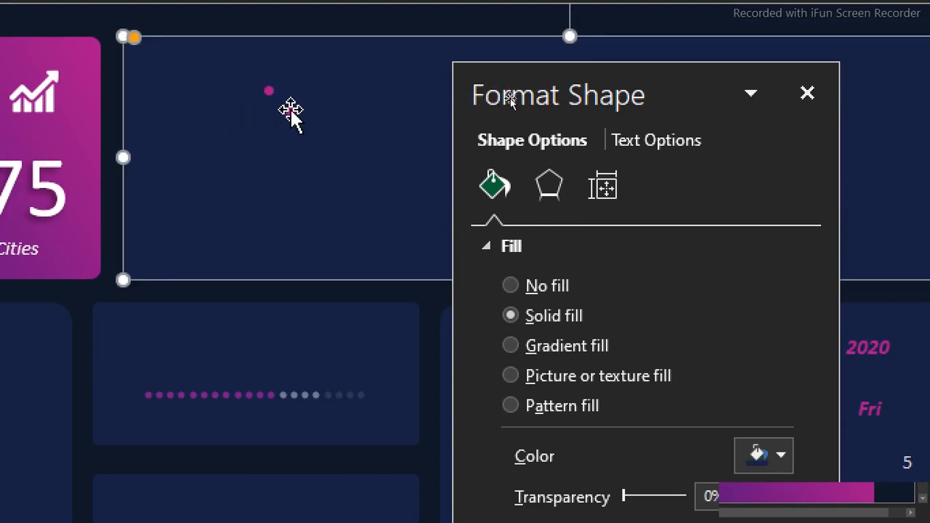
left_click(291, 110)
left_click_drag(290, 110, 284, 88)
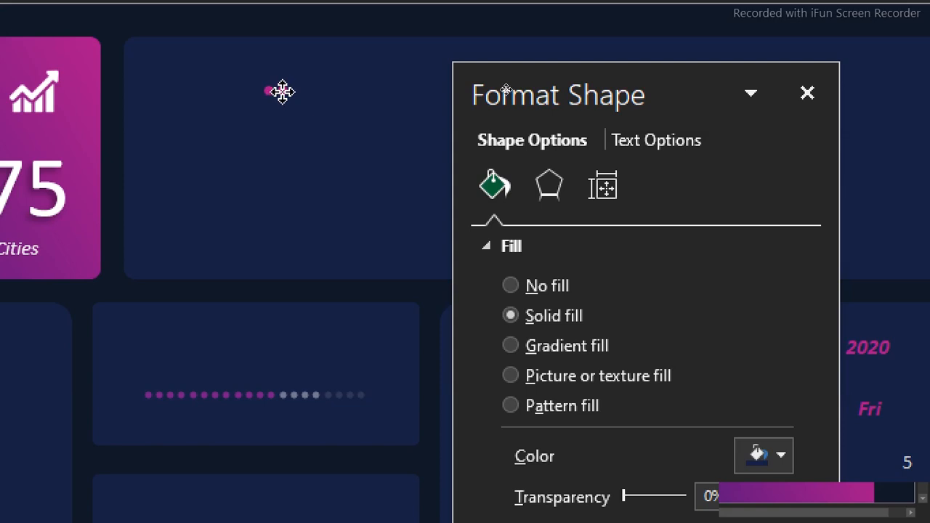
left_click_drag(282, 91, 283, 90)
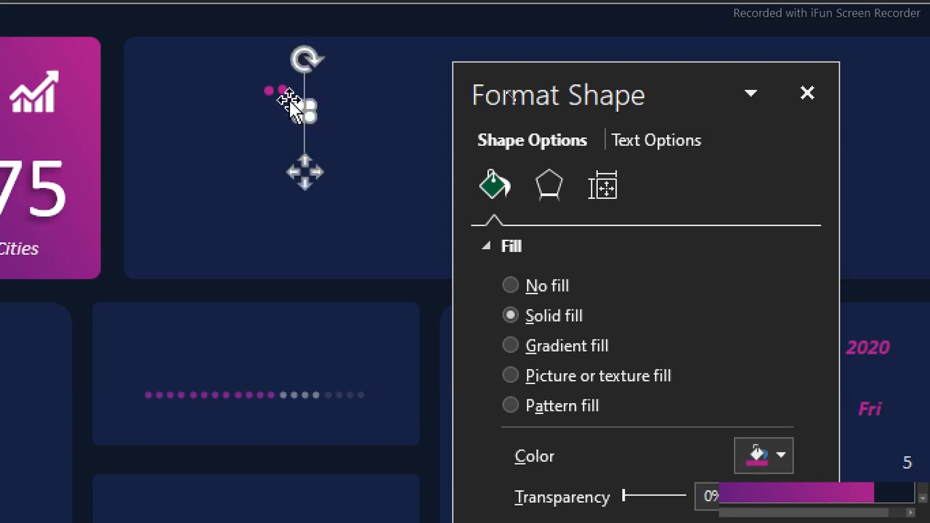
Place another copy of the magenta dot to the right of the second one to form a row of three
left_click(269, 141)
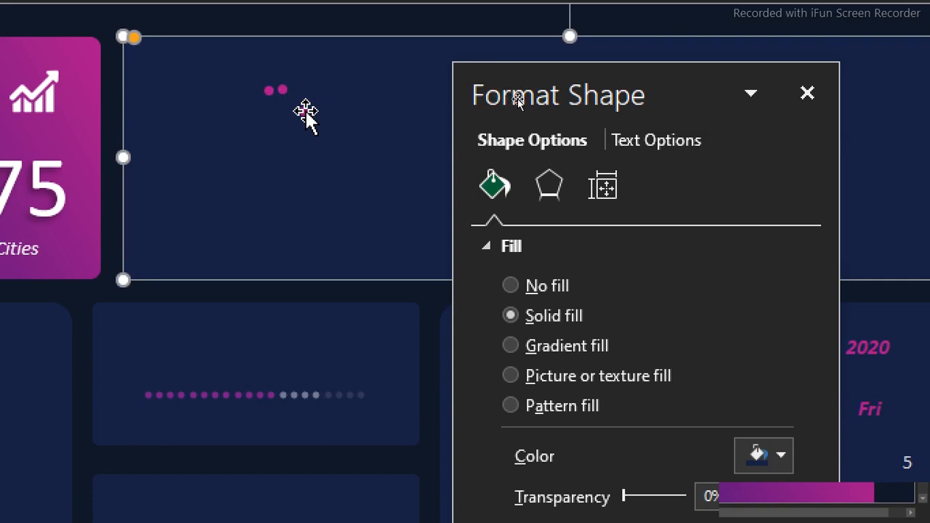
left_click(305, 112)
left_click_drag(305, 111, 305, 87)
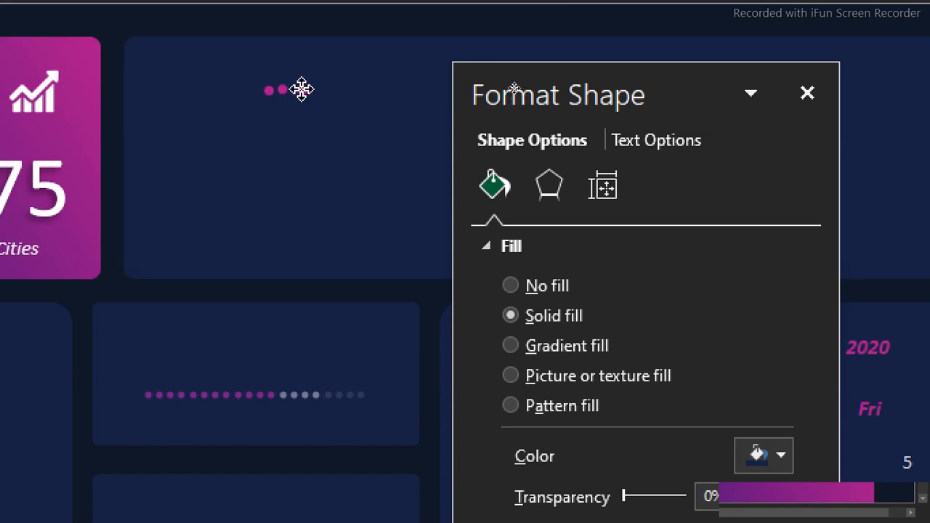
left_click_drag(293, 88, 293, 88)
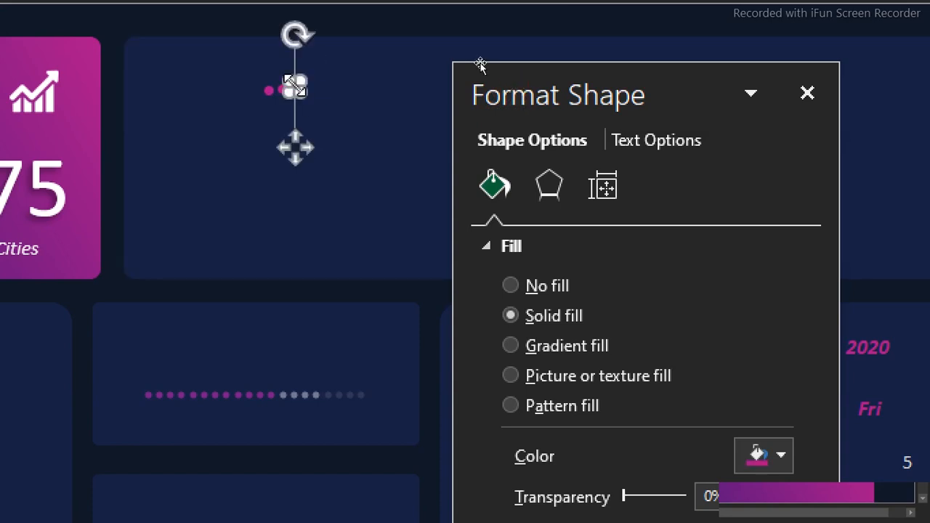
left_click(221, 107)
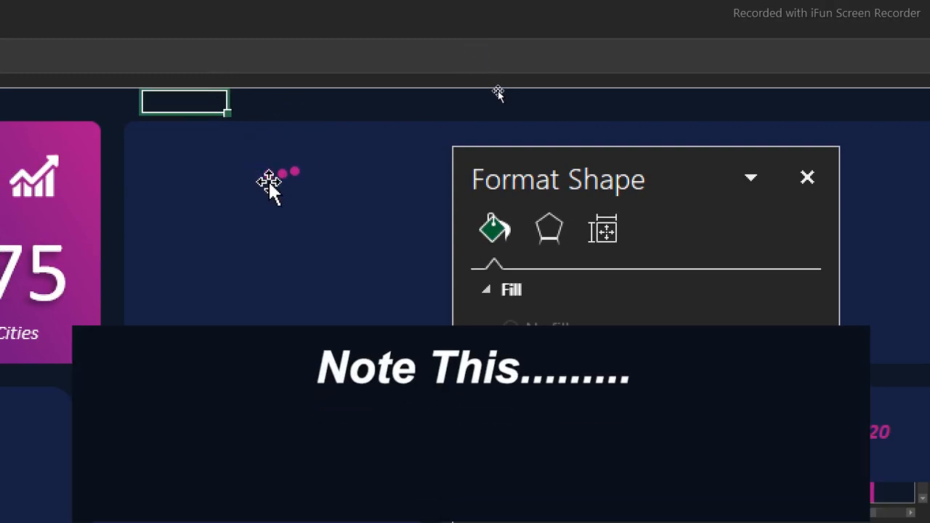
Align the three magenta dots in the wide empty card along their top edges
left_click(269, 178)
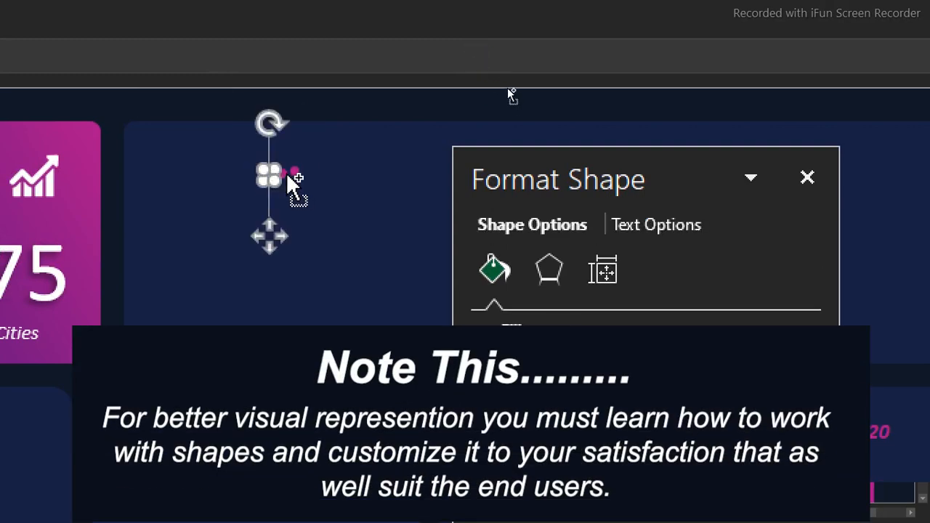
left_click(292, 177, "ctrl")
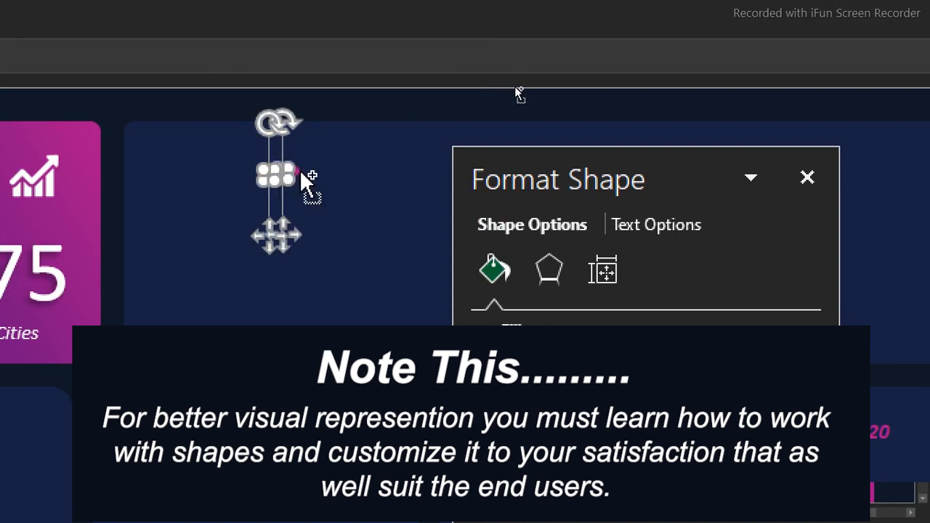
left_click(301, 176, "ctrl")
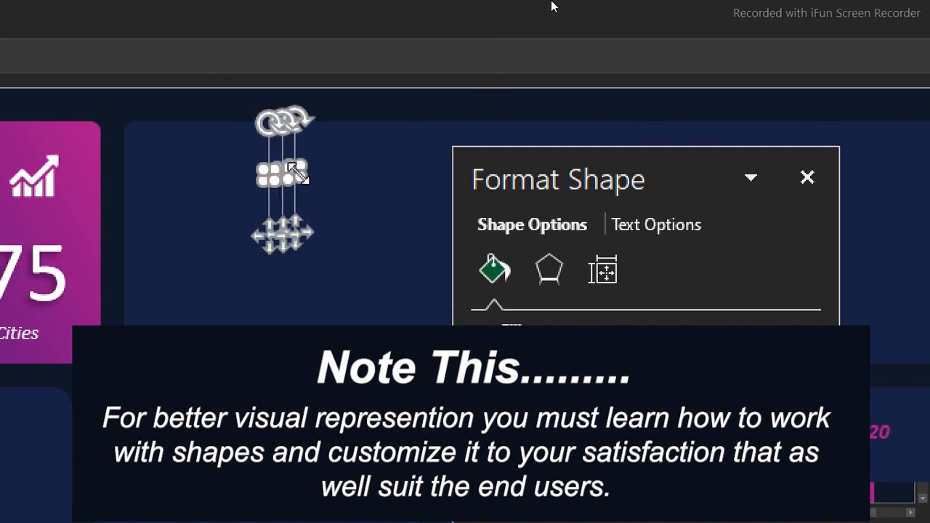
left_click(729, 10)
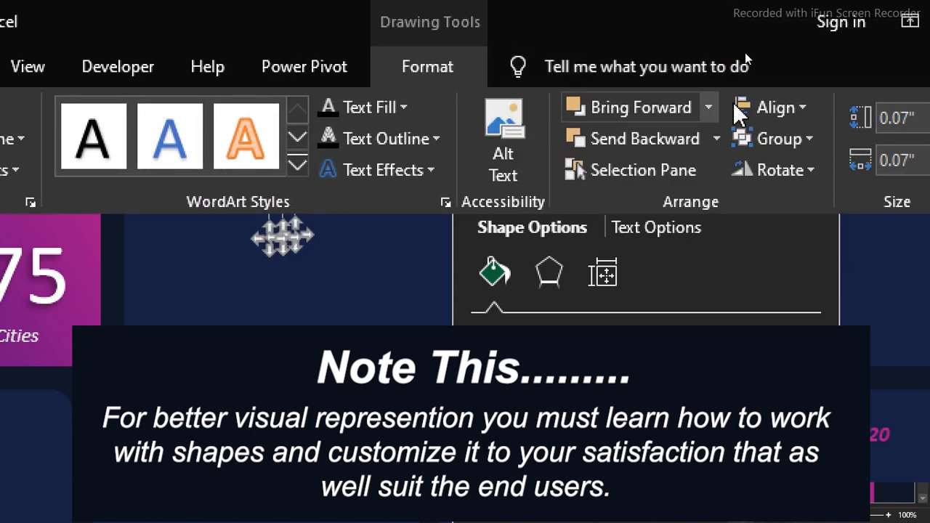
left_click(795, 109)
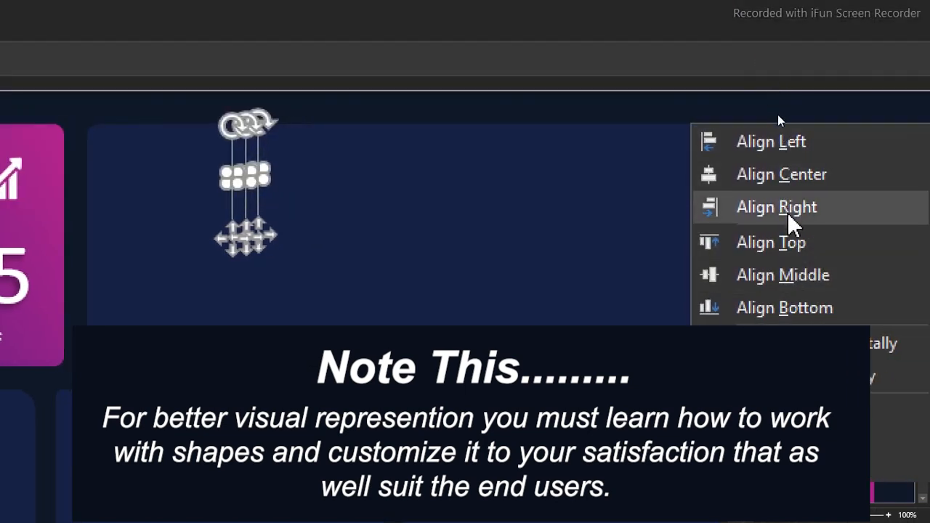
left_click(796, 245)
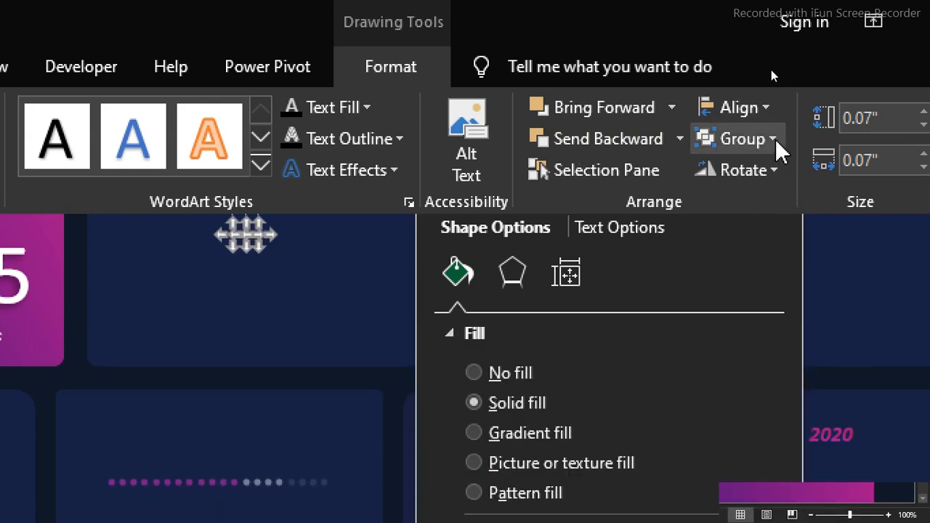
Group the three aligned magenta dots into one object
left_click(775, 139)
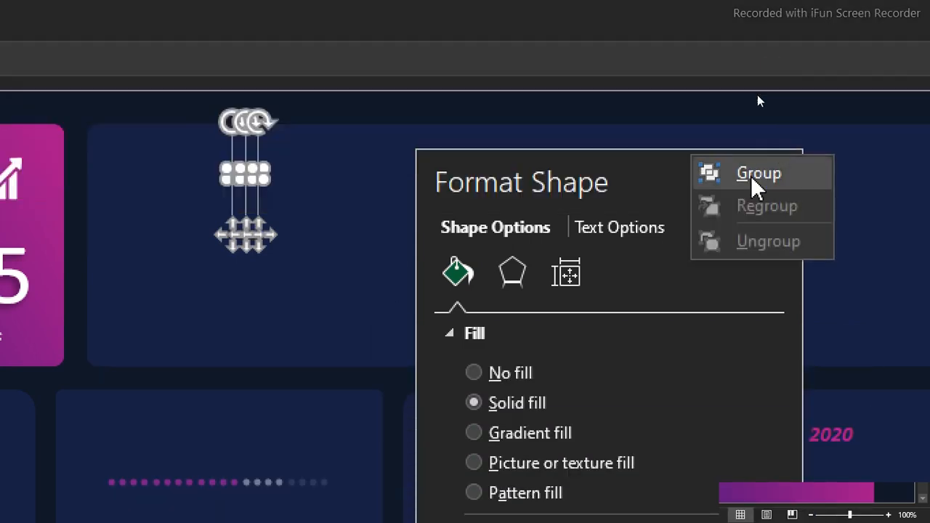
left_click(749, 176)
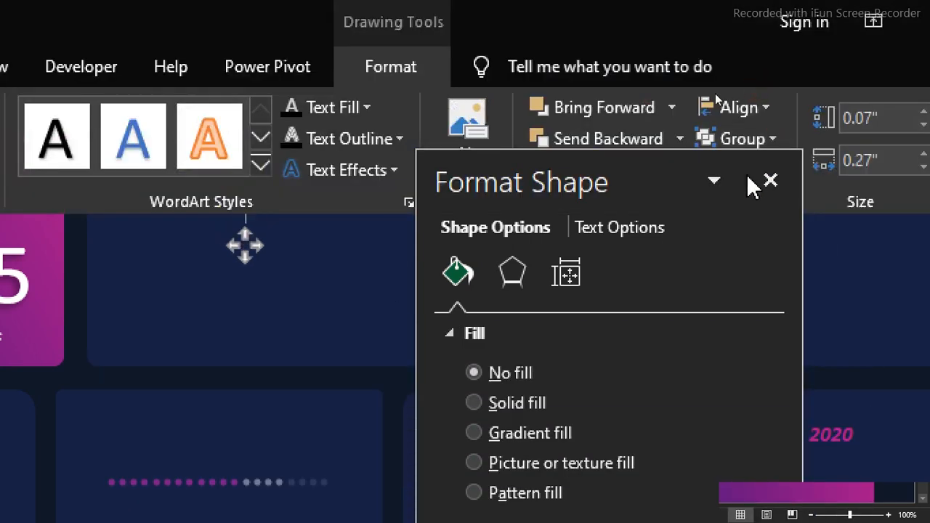
left_click(208, 346)
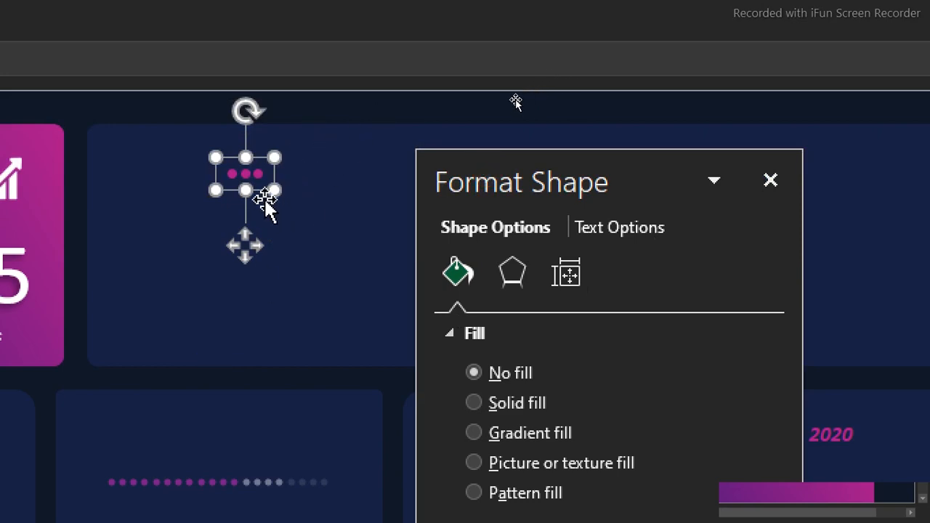
Duplicate the three-dot group immediately to its right and group both sets into a row of six dots
left_click_drag(266, 198, 303, 190)
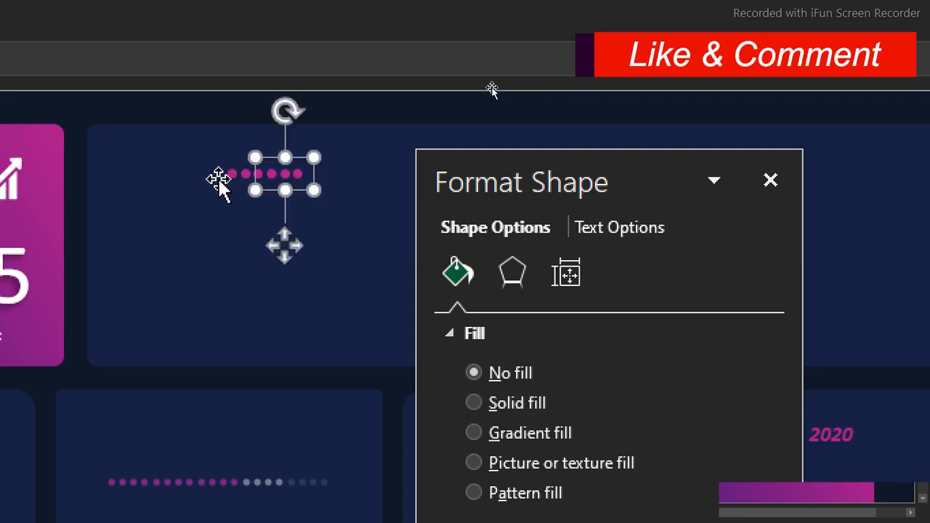
left_click_drag(230, 171, 234, 181)
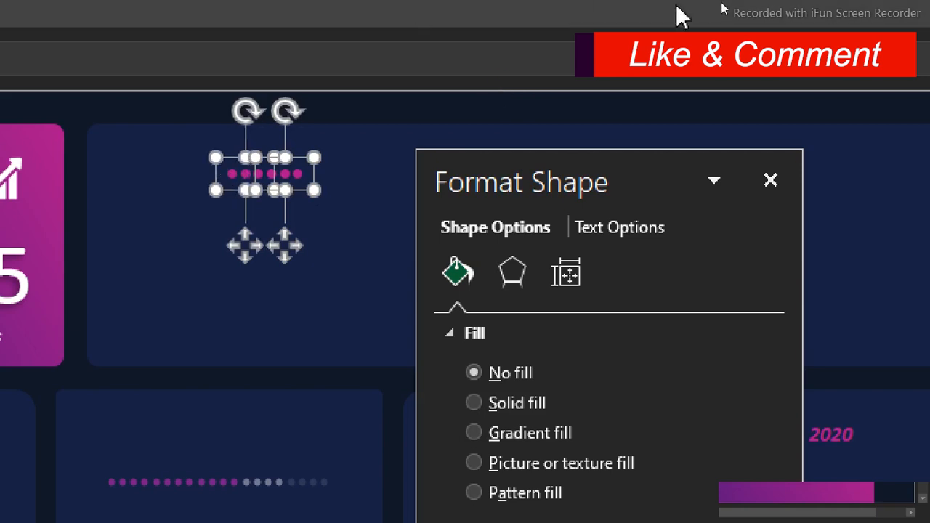
left_click(648, 10)
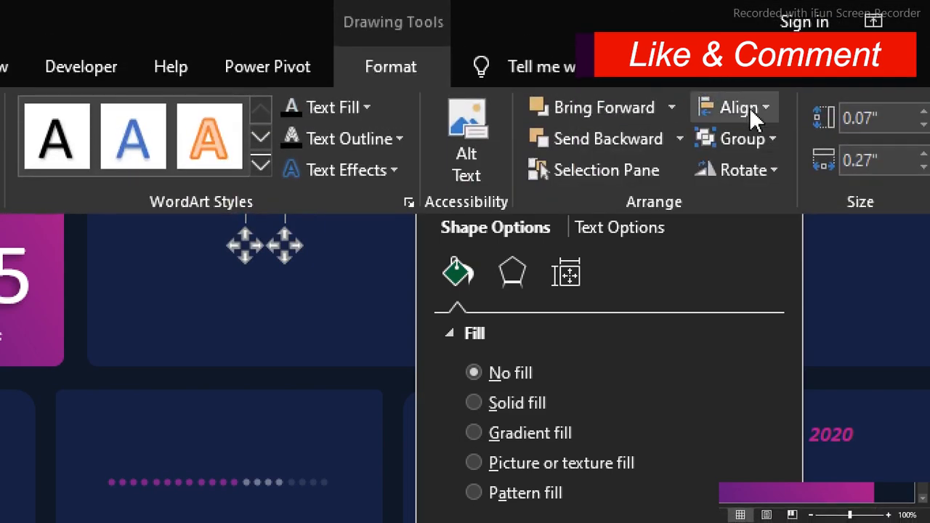
left_click(770, 141)
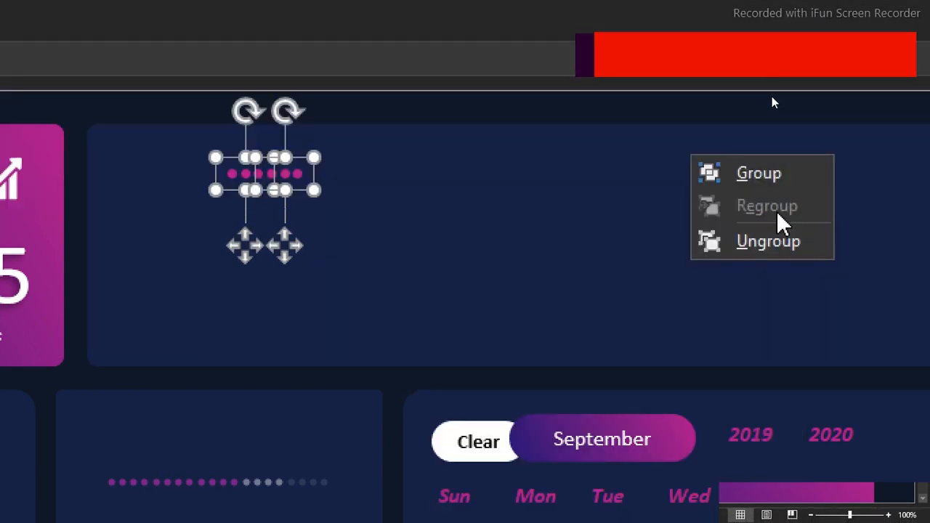
left_click(776, 183)
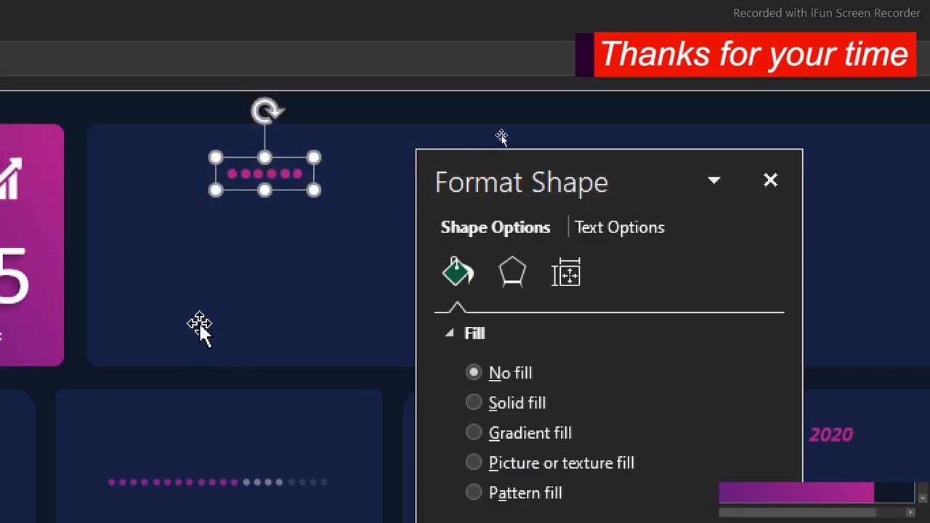
Place a copy of the six-dot row directly to its left and give the original row a solid medium gray fill
left_click_drag(310, 192, 215, 193)
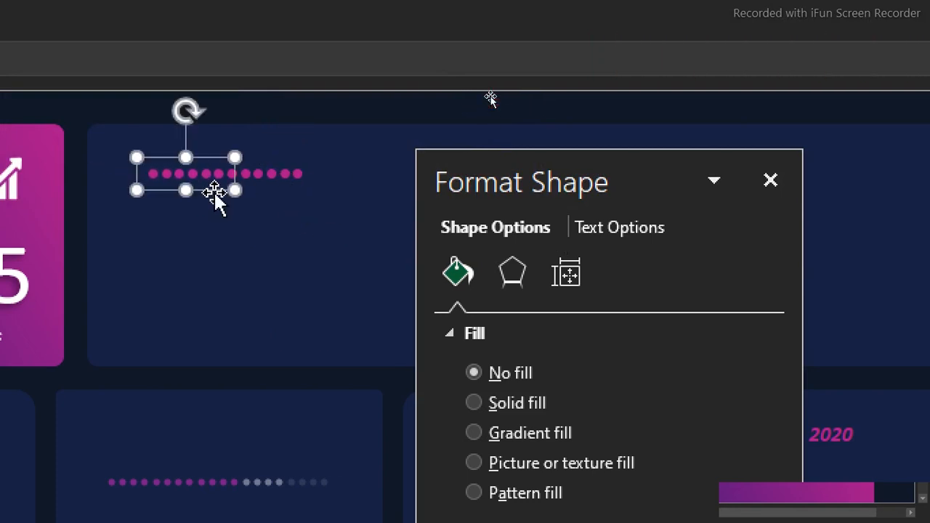
left_click(266, 182)
left_click(283, 173)
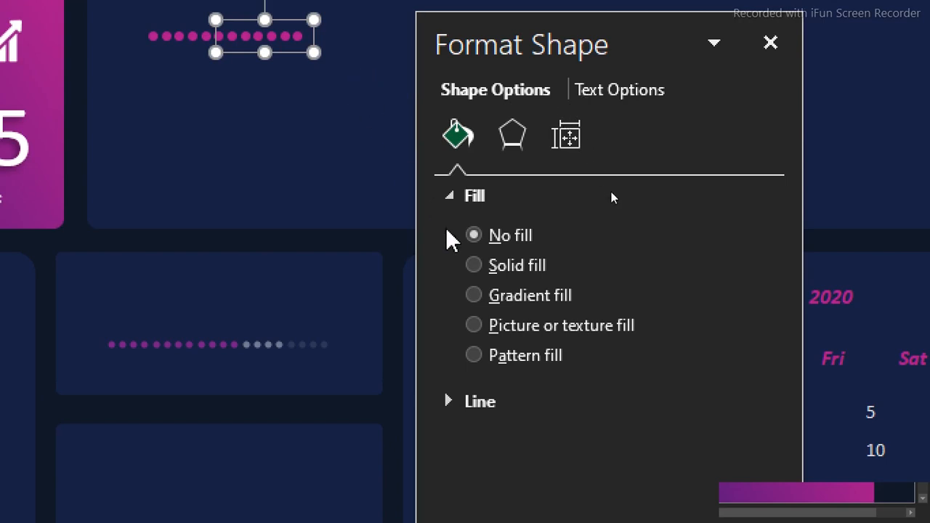
left_click(474, 266)
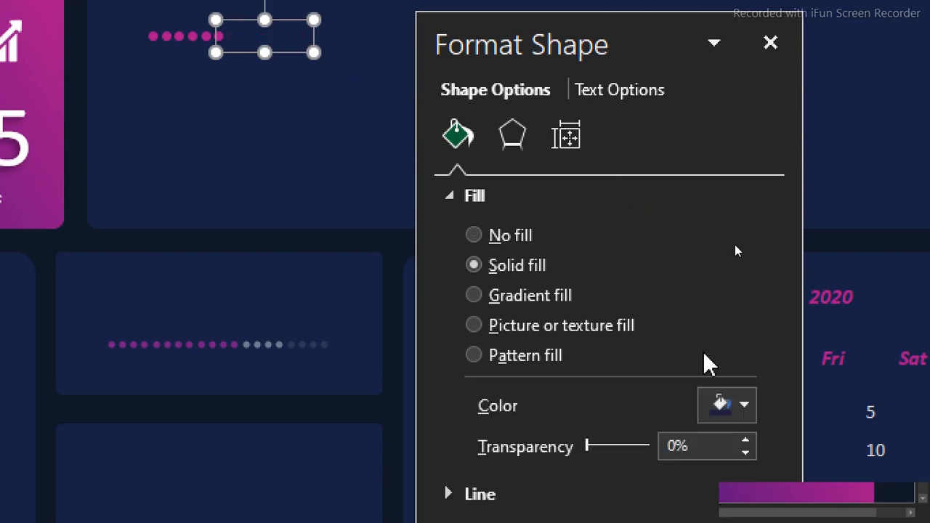
left_click(741, 407)
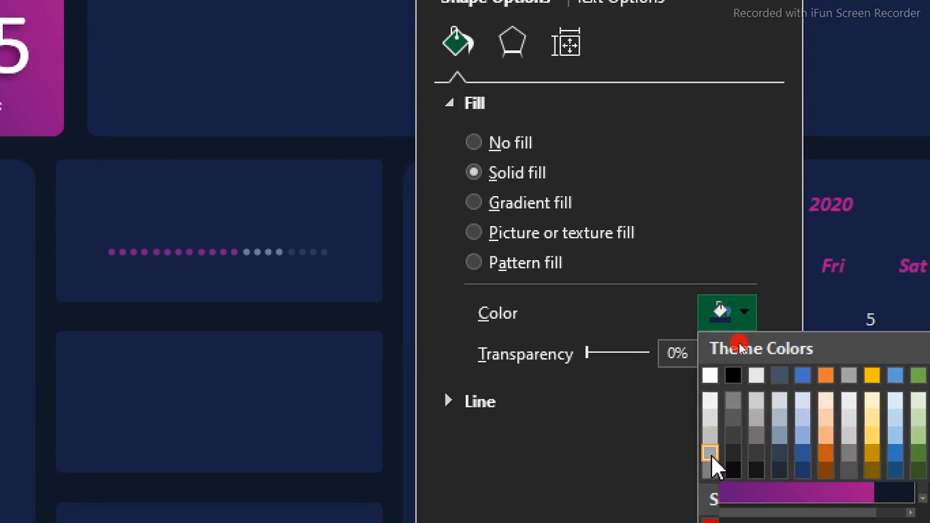
left_click(712, 455)
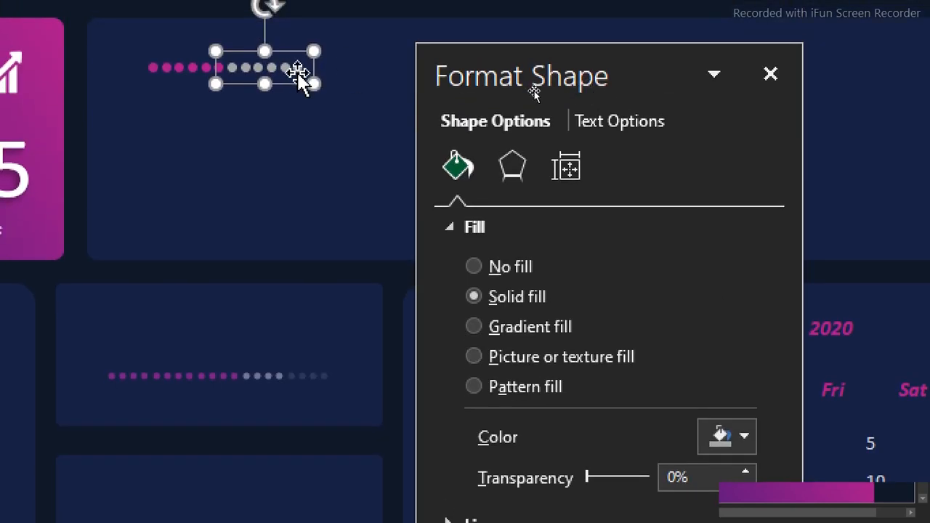
Duplicate the gray six-dot row to its right and fill the copy with a darker gray
left_click_drag(298, 94, 356, 85)
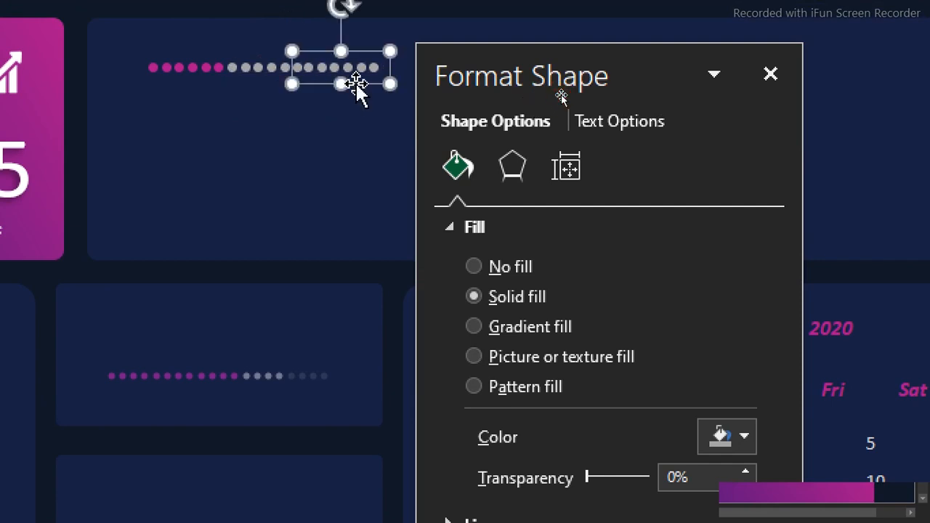
key("Right")
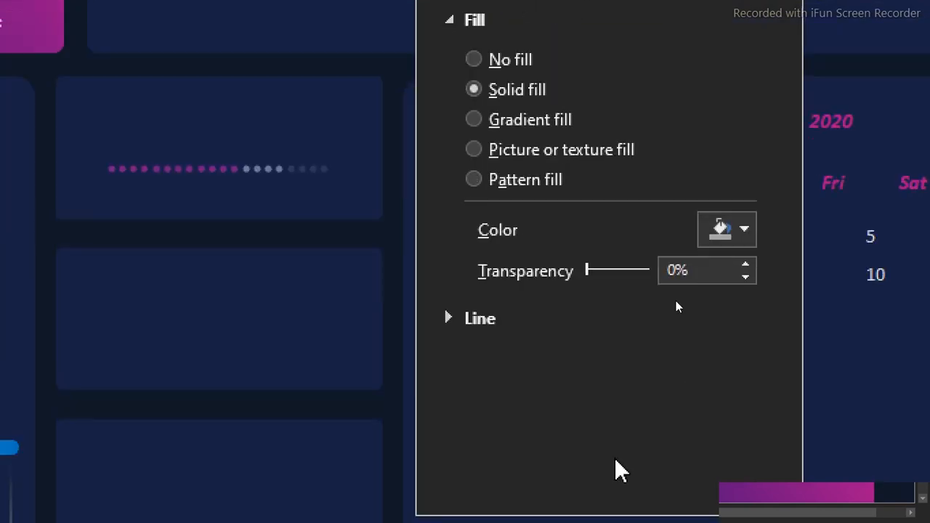
left_click(741, 231)
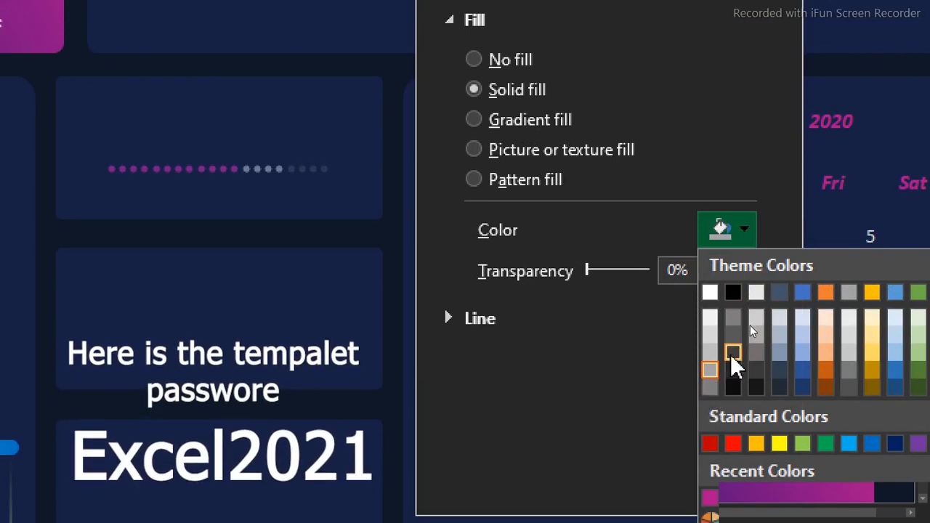
left_click(735, 317)
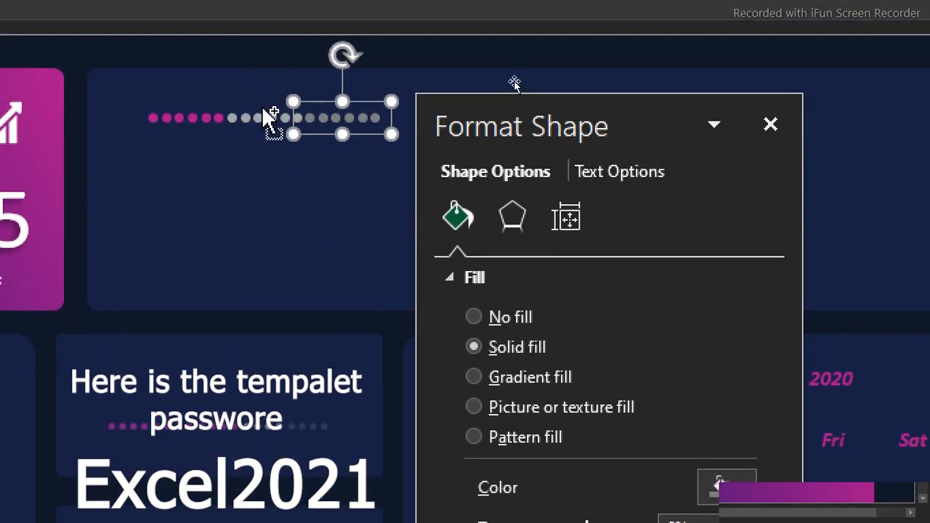
Delete the light gray, dark gray and magenta dot rows from the wide empty card
left_click(263, 117)
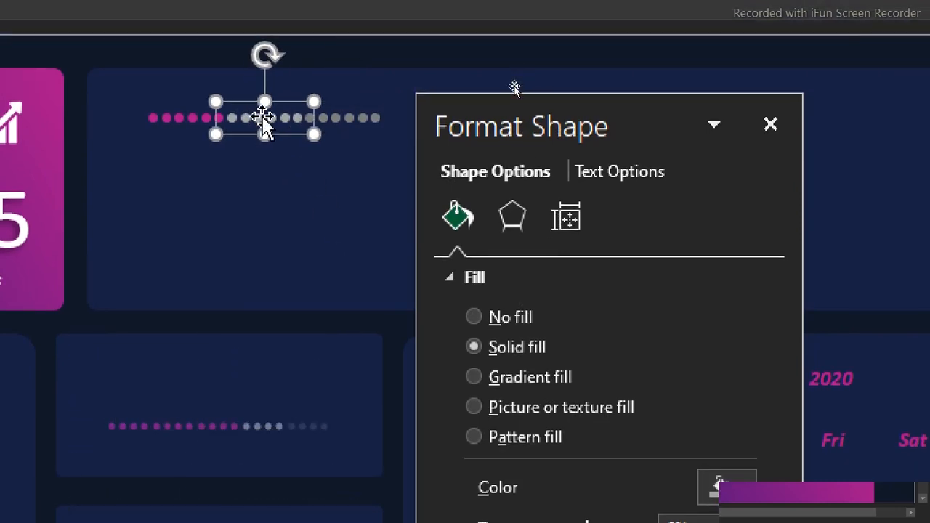
key("Delete")
left_click(357, 122)
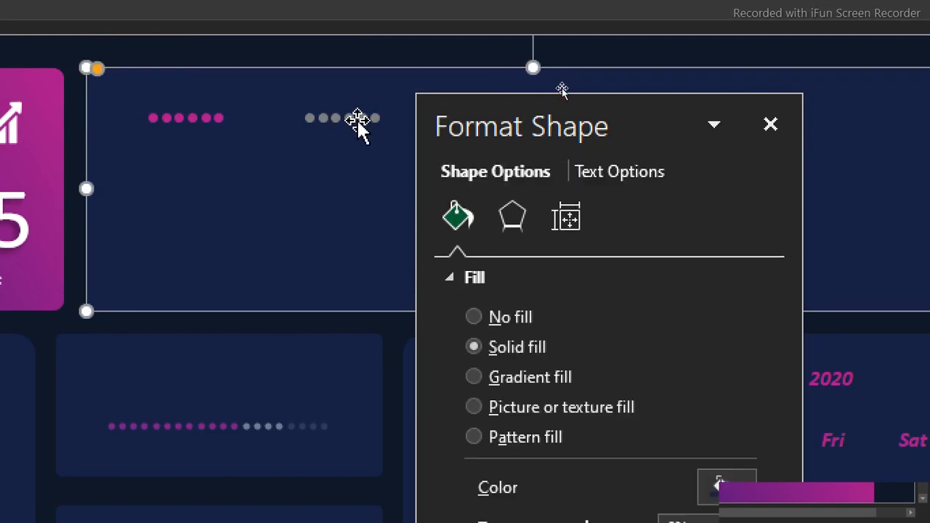
left_click(348, 118)
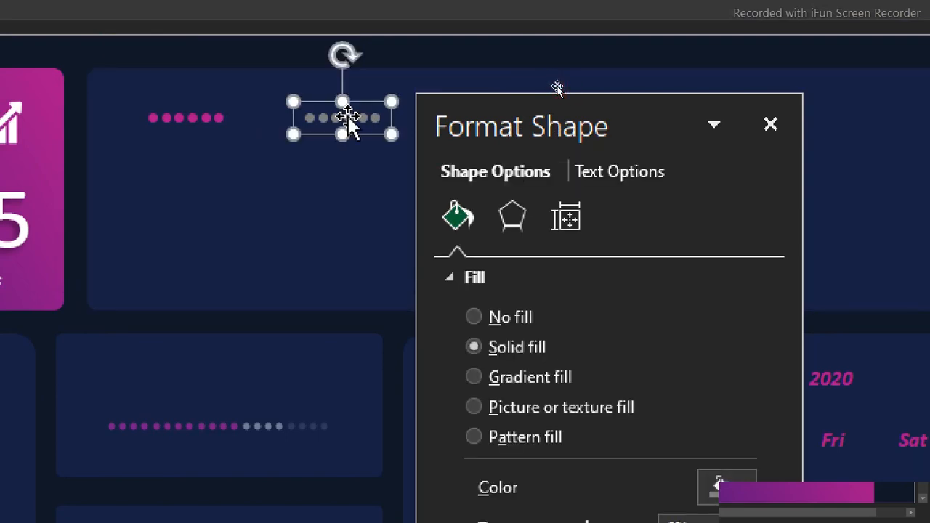
key("Delete")
left_click(182, 118)
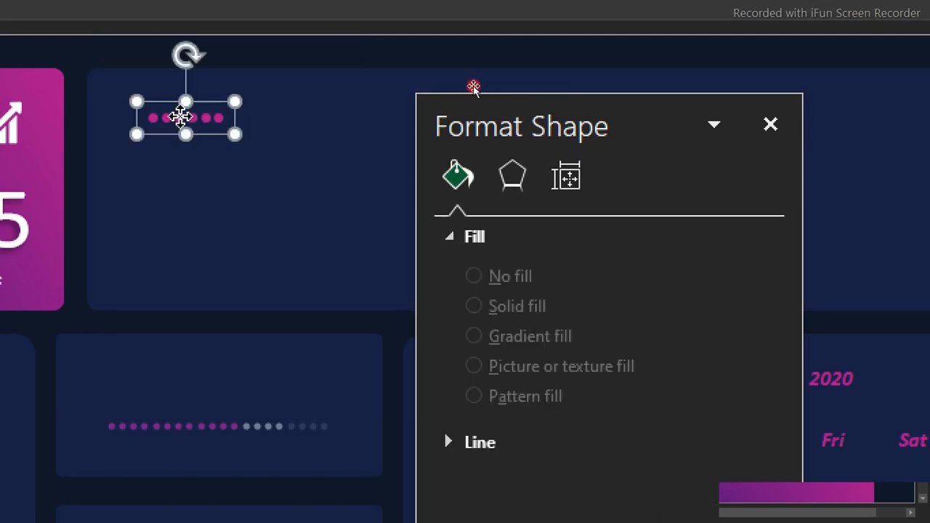
key("Delete")
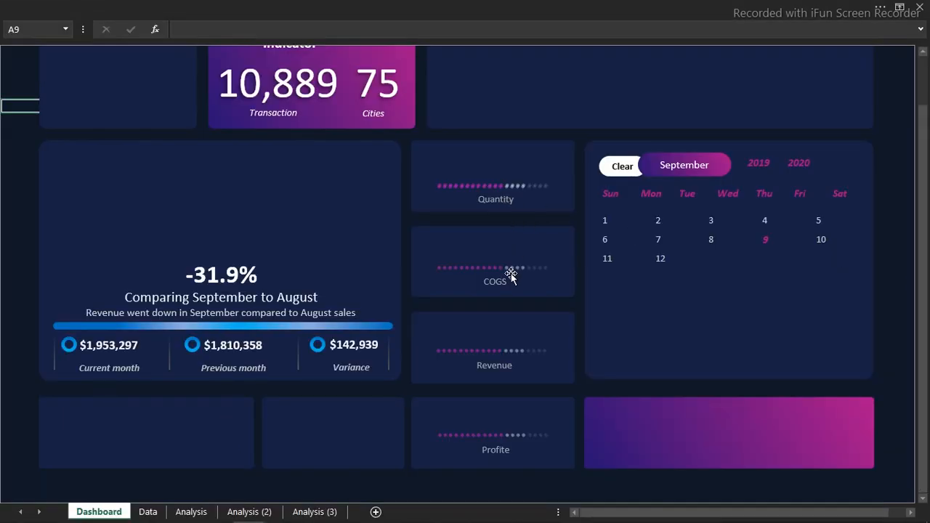
Duplicate the Quantity, COGS, Revenue and Profite labels together and place the copies just above the dotted rows of their cards
left_click(497, 204)
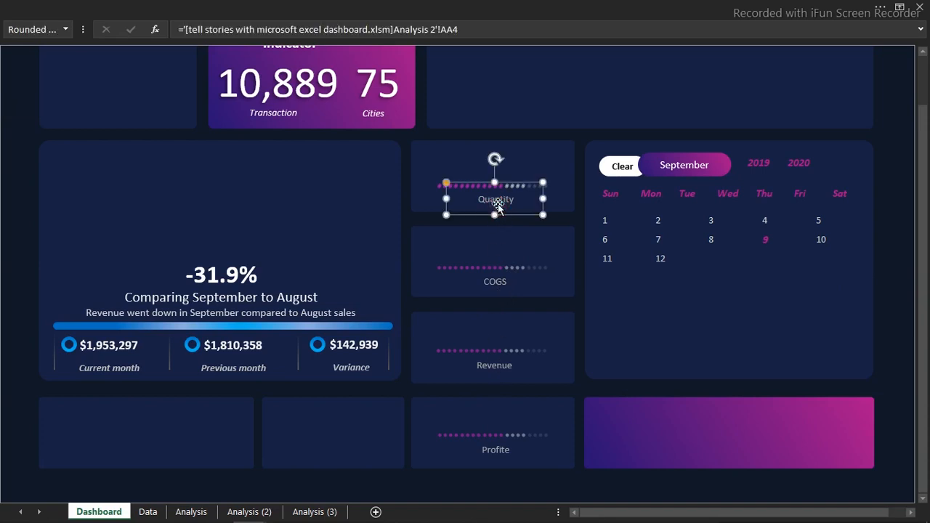
left_click(496, 282, "ctrl")
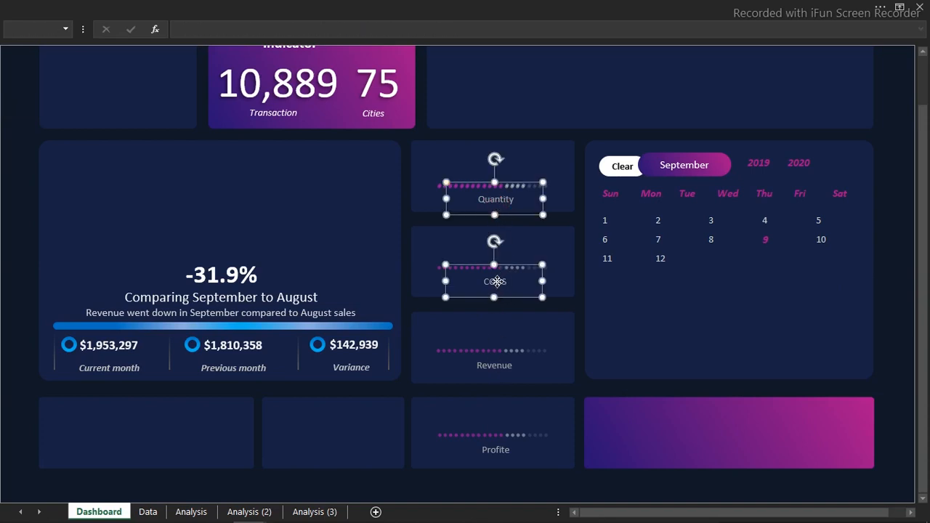
left_click(494, 368, "ctrl")
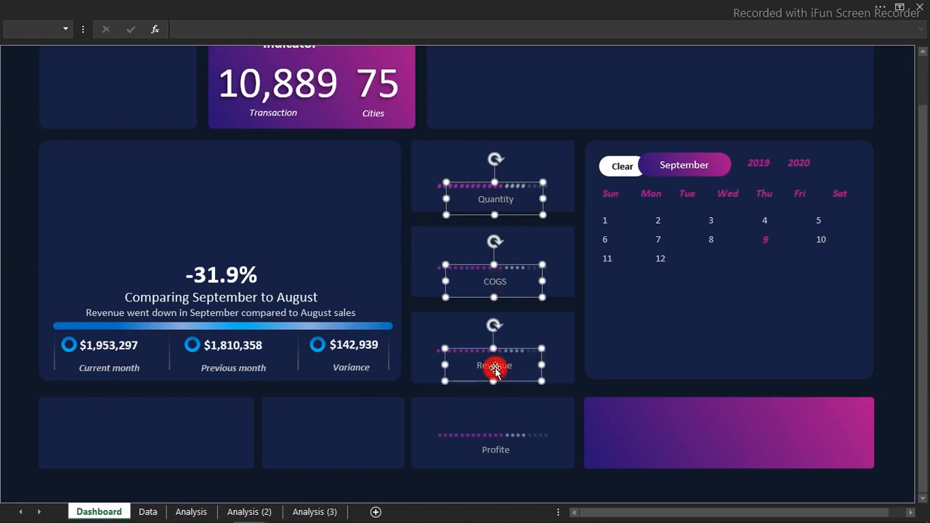
left_click(495, 456, "ctrl")
left_click(483, 456, "ctrl")
left_click(493, 456, "ctrl")
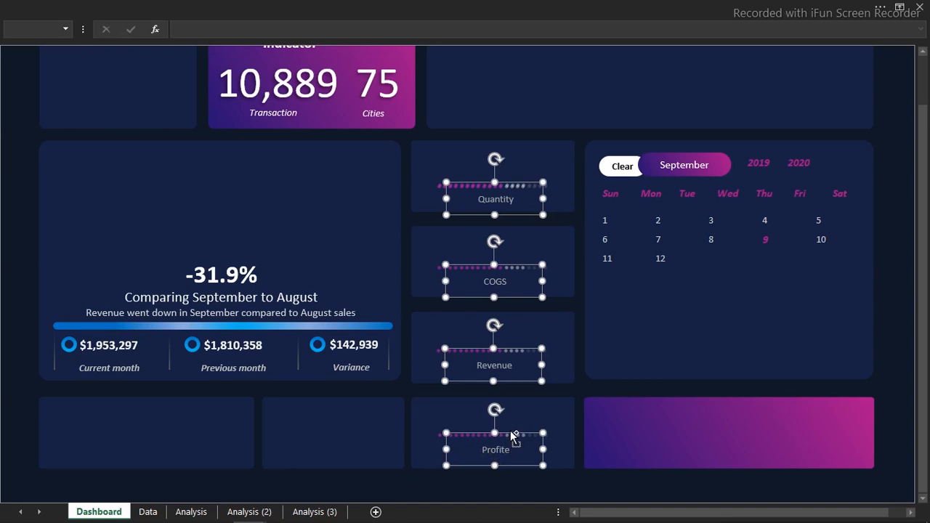
left_click_drag(511, 437, 512, 411)
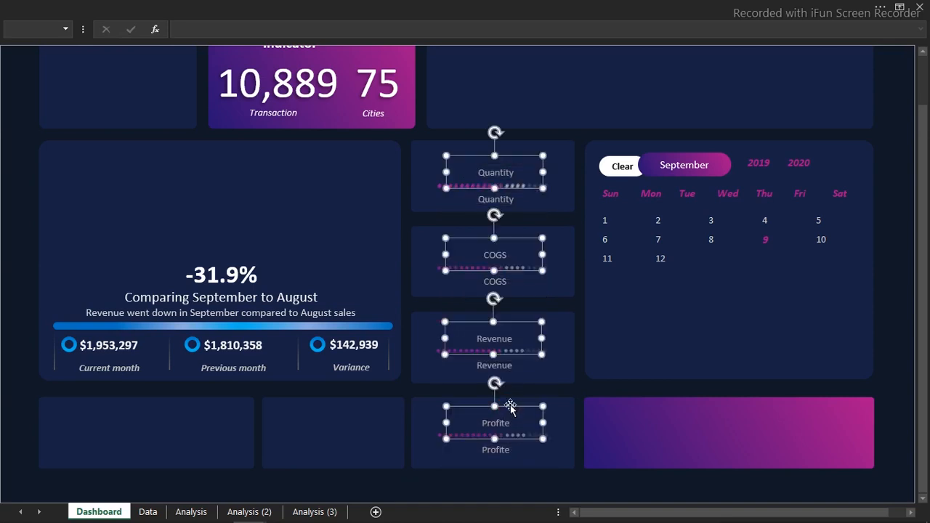
key("Up")
key("Up")
key("Up")
key("Up")
key("Up")
key("Up")
key("Up")
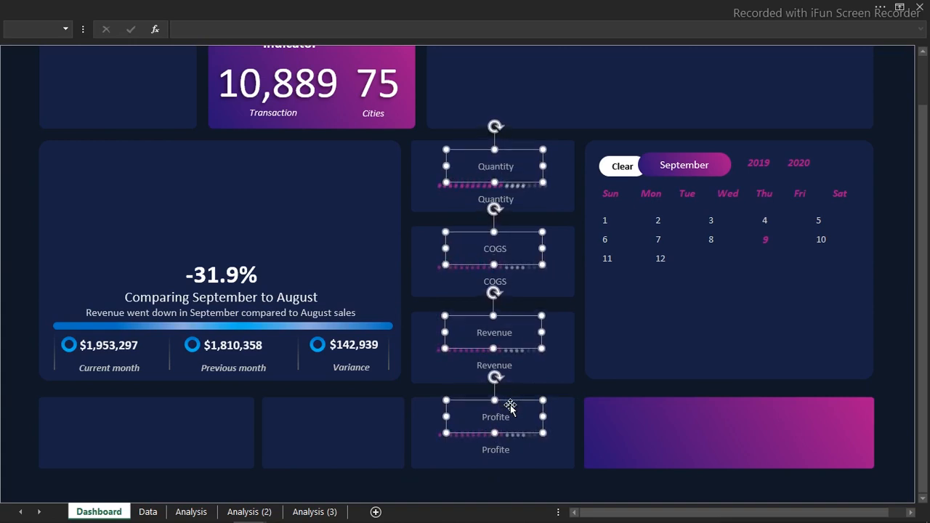
key("Up")
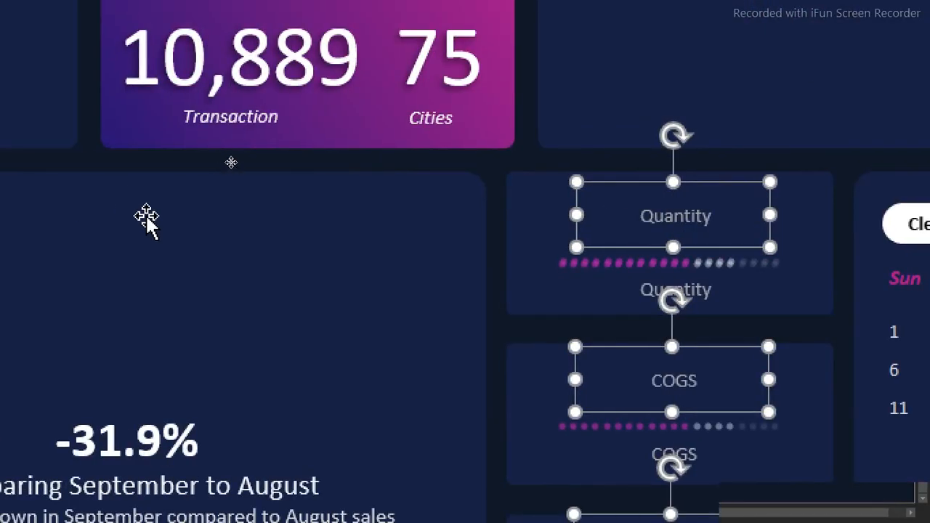
Select only the copied label above the dots in the Quantity card
left_click(87, 218)
left_click(680, 225)
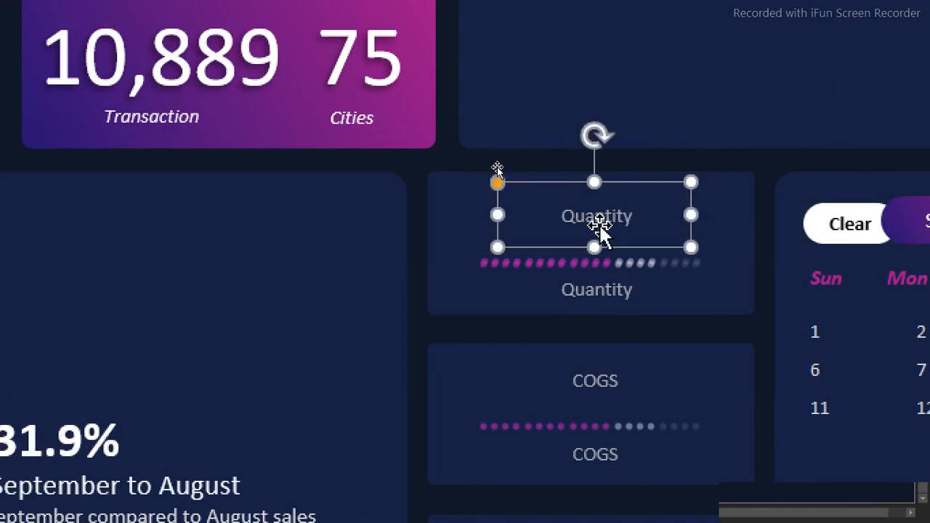
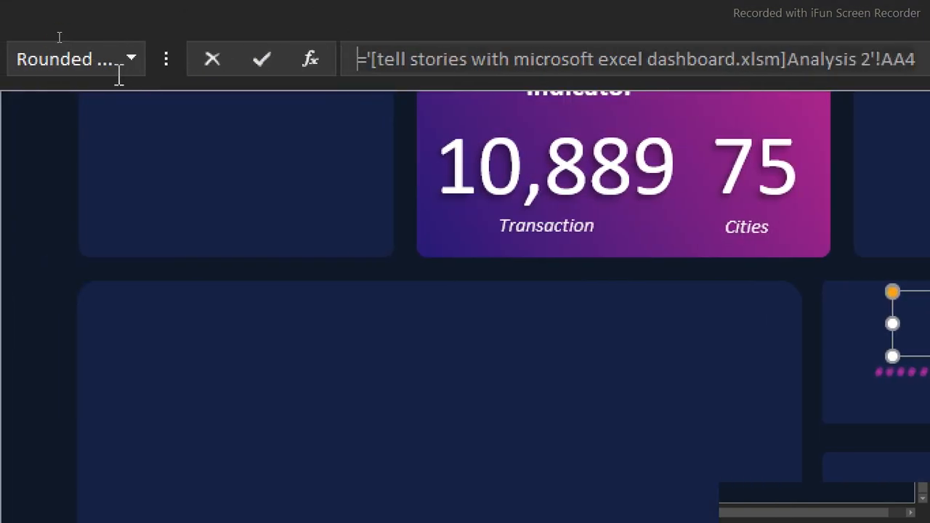
Link the copied label above the dots in the Quantity card to cell E4 of the Analysis (2) sheet
type("=")
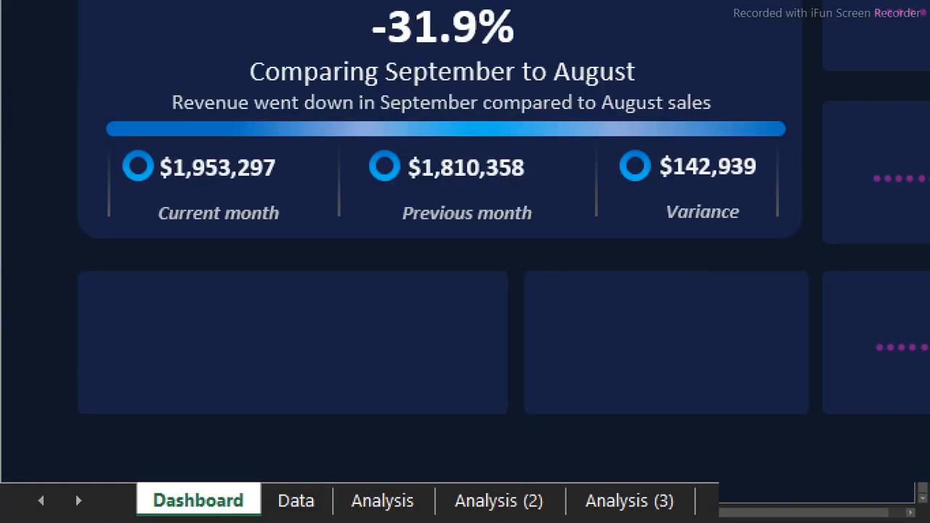
left_click(502, 501)
left_click(196, 501)
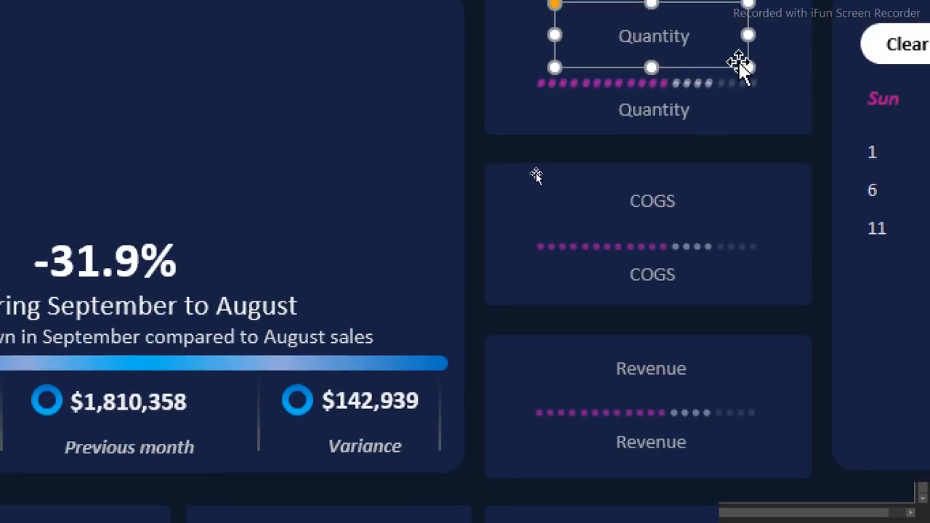
left_click_drag(749, 52, 805, 53)
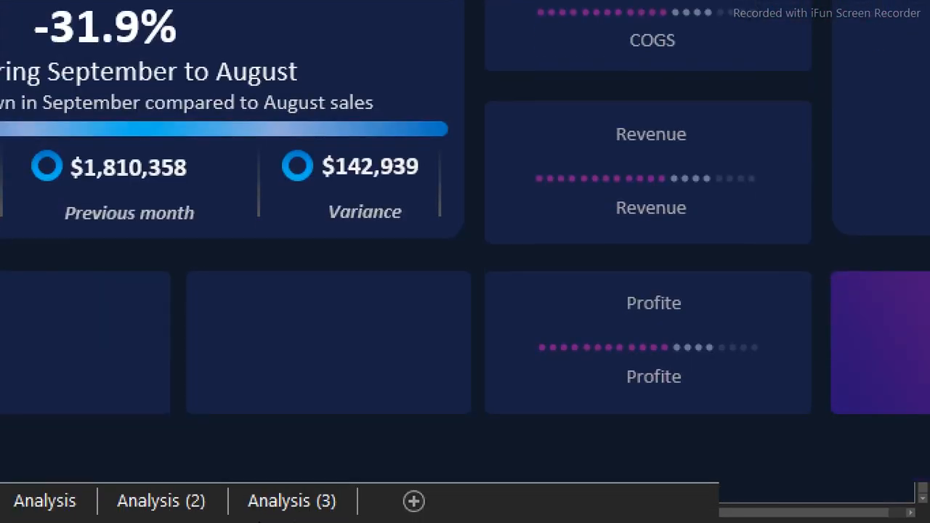
left_click(172, 502)
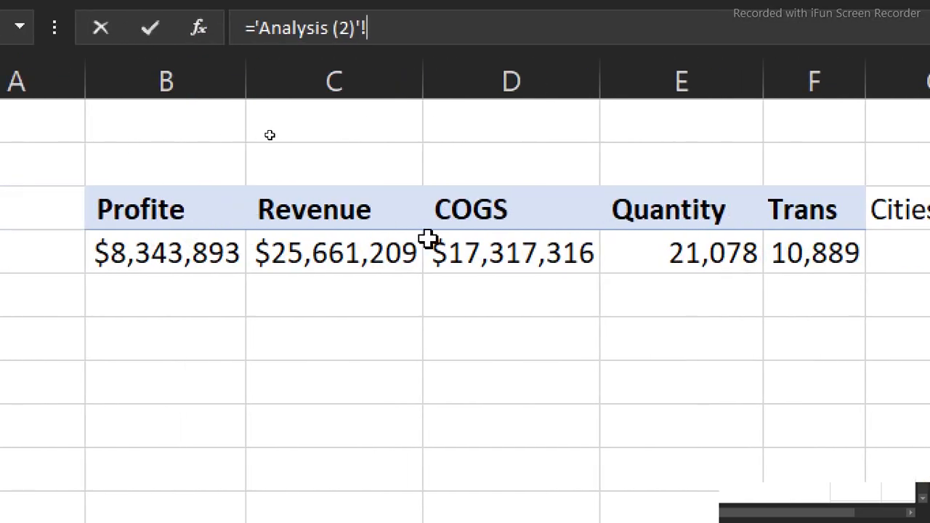
left_click(657, 253)
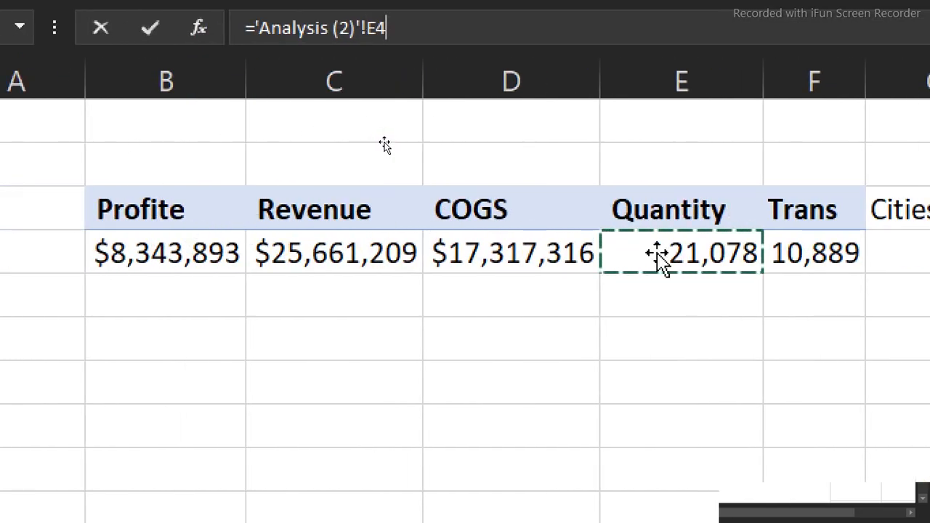
key("Return")
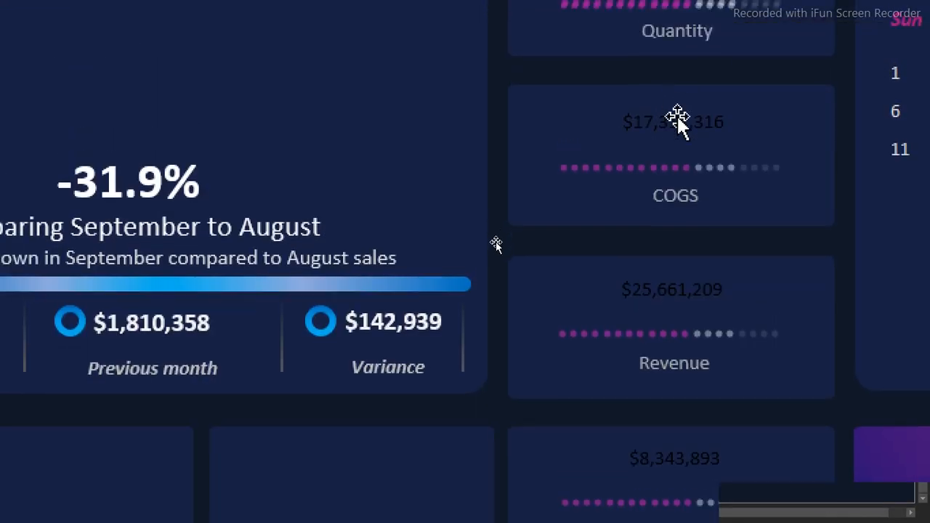
Select the four value labels above the dots in the Quantity, COGS, Revenue and Profite cards and set their font size to 36
left_click(676, 116)
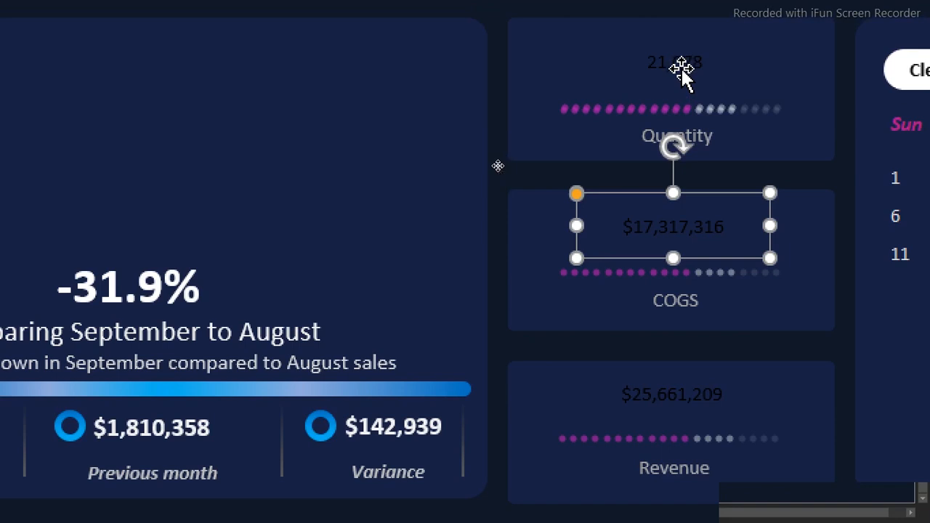
left_click(682, 69, "shift")
left_click(687, 396, "shift")
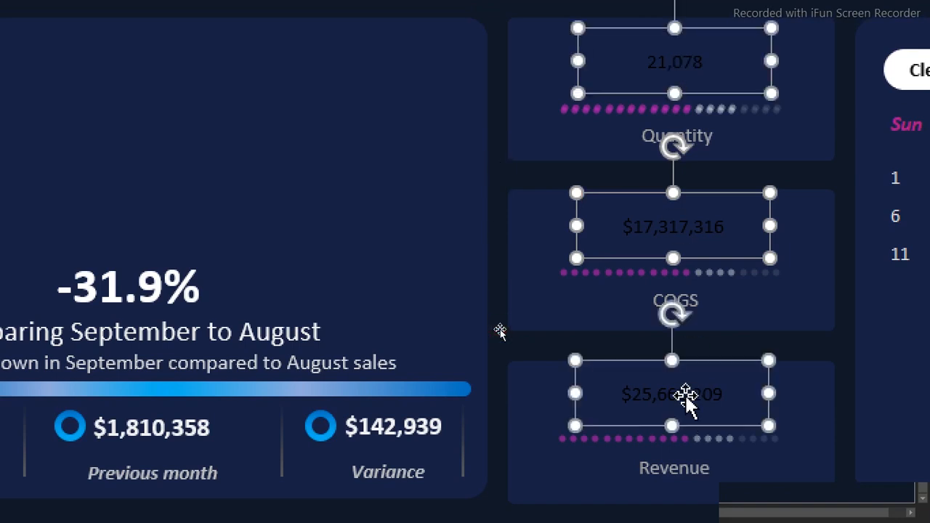
scroll(687, 396, "down", 3)
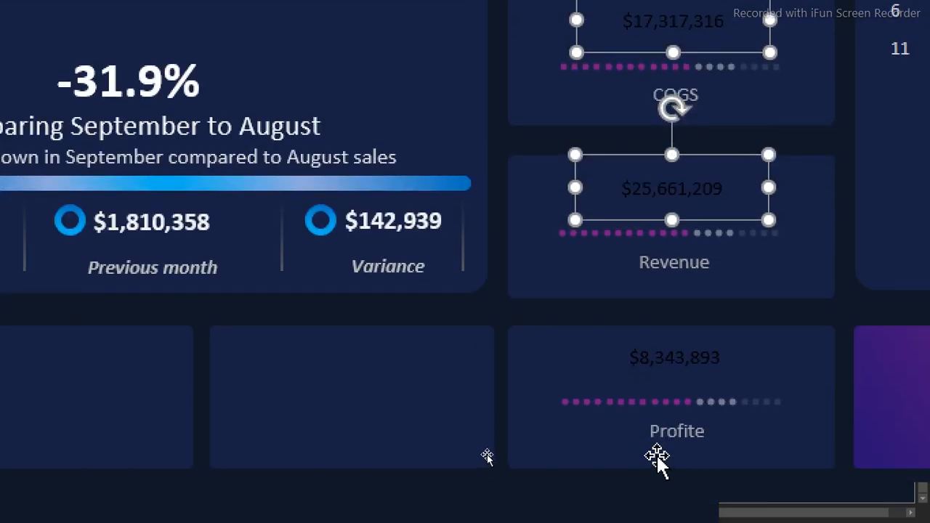
left_click(695, 343, "shift")
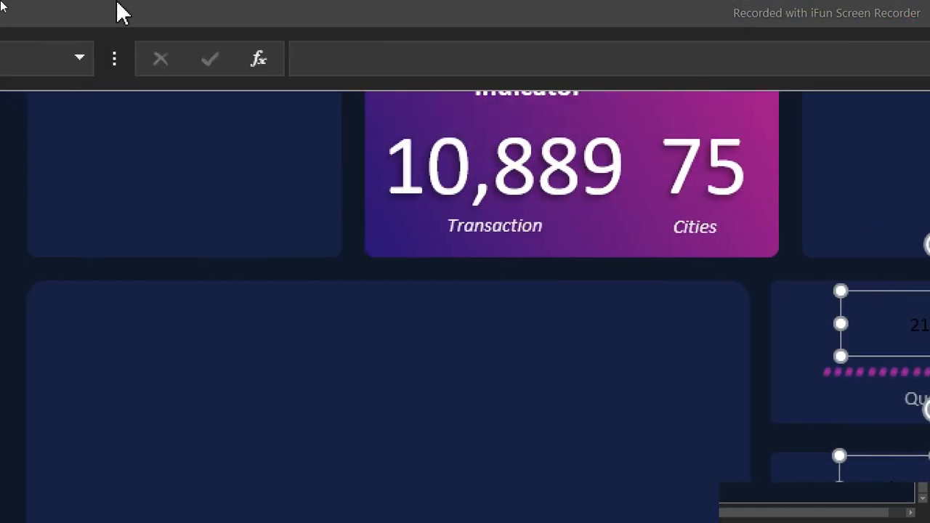
left_click(78, 6)
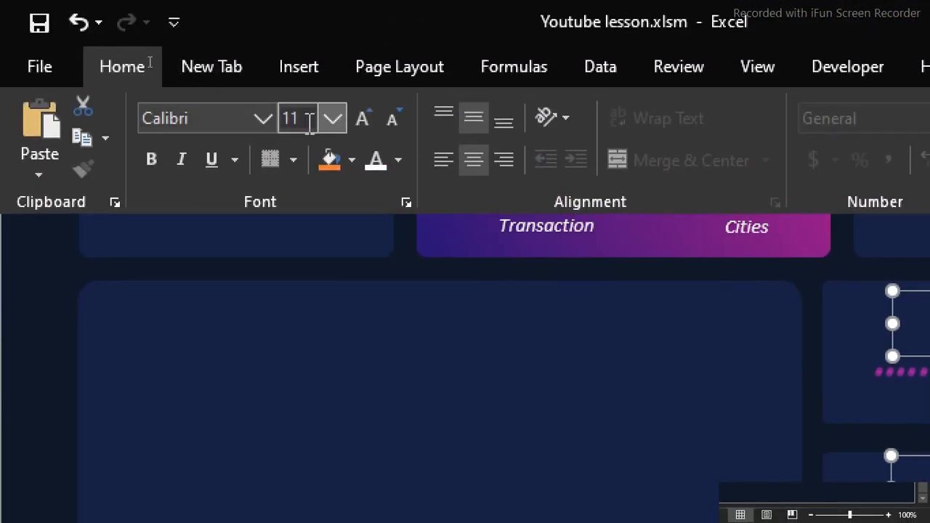
left_click(332, 118)
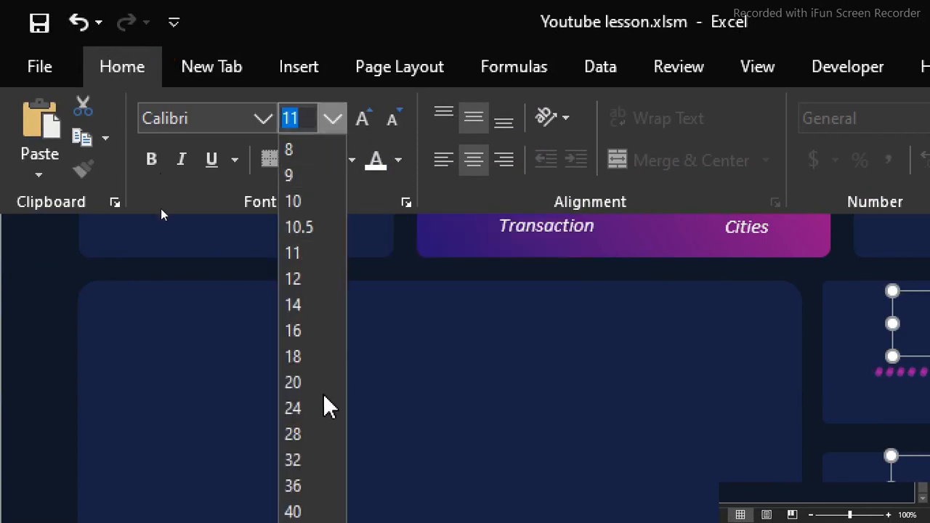
left_click(294, 461)
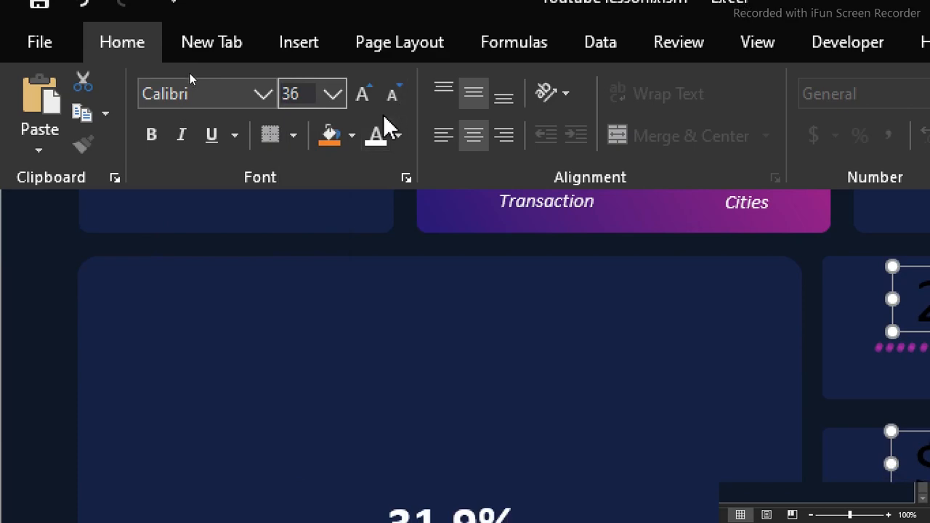
Set the font color of the four selected value labels to light gray and deselect them
left_click(399, 136)
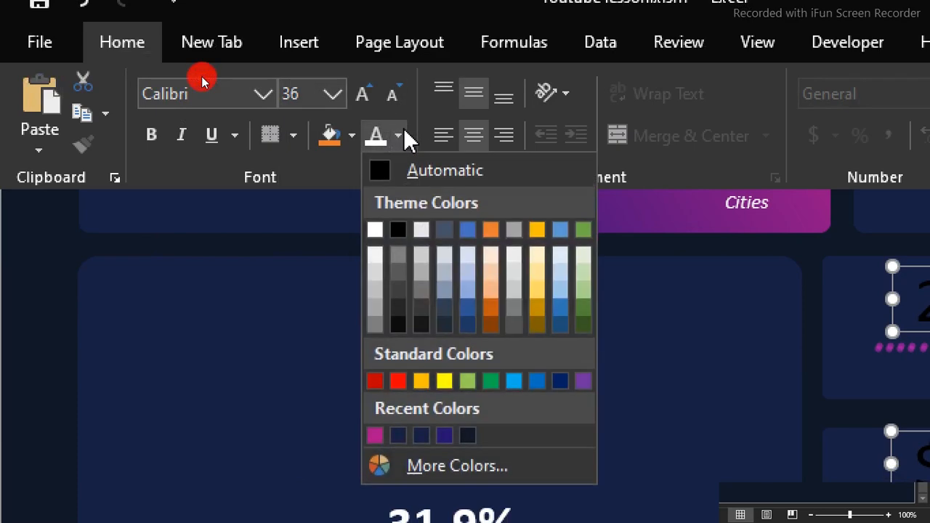
left_click(375, 277)
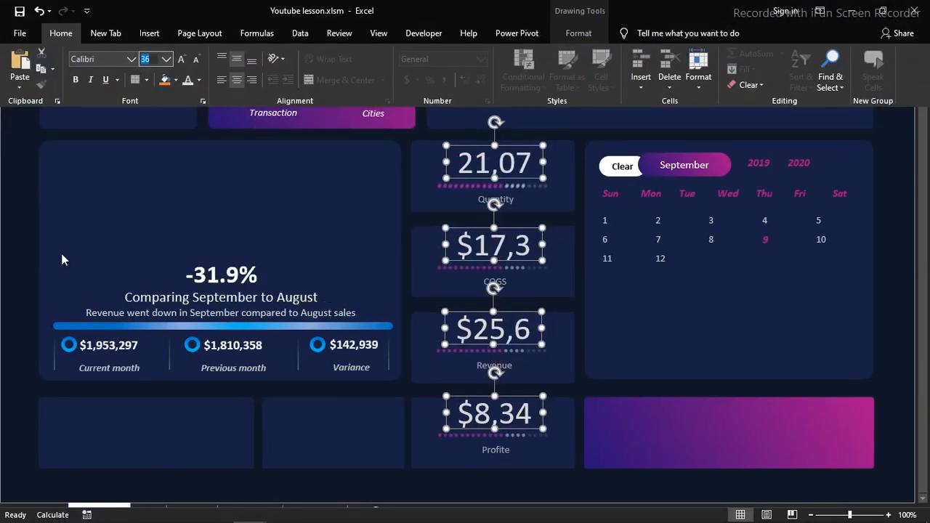
key("ctrl+shift+F1")
left_click(18, 242)
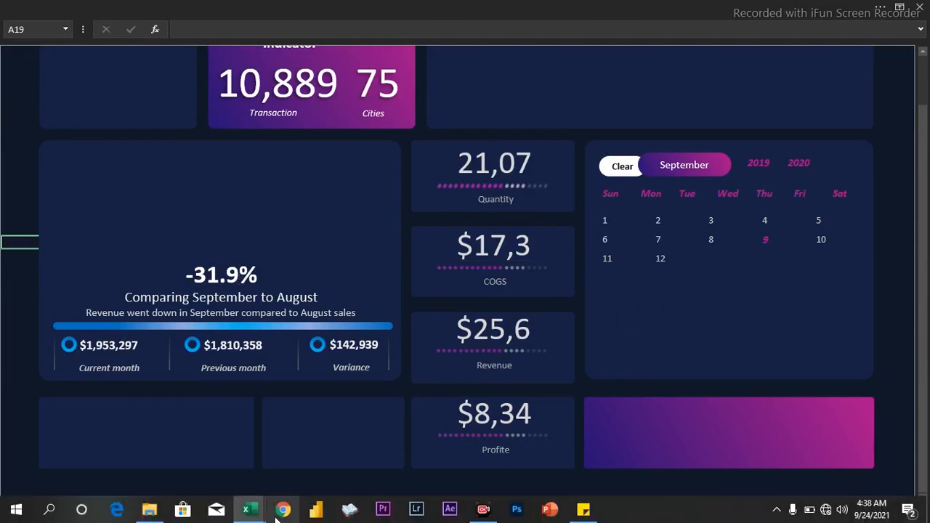
Switch to the tell stories with microsoft excel dashboard workbook to examine its finished layout, and return to Youtube lesson.xlsm
mouse_move(247, 509)
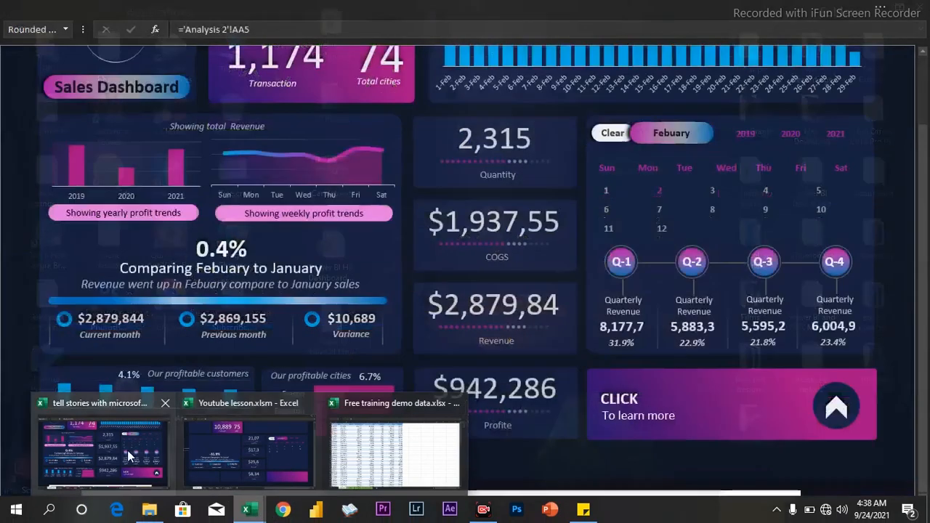
left_click(128, 450)
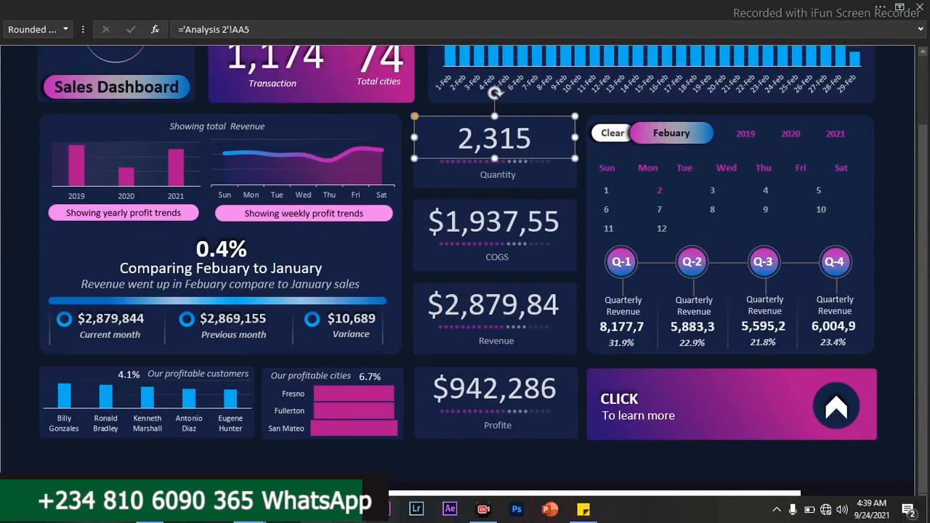
mouse_move(252, 514)
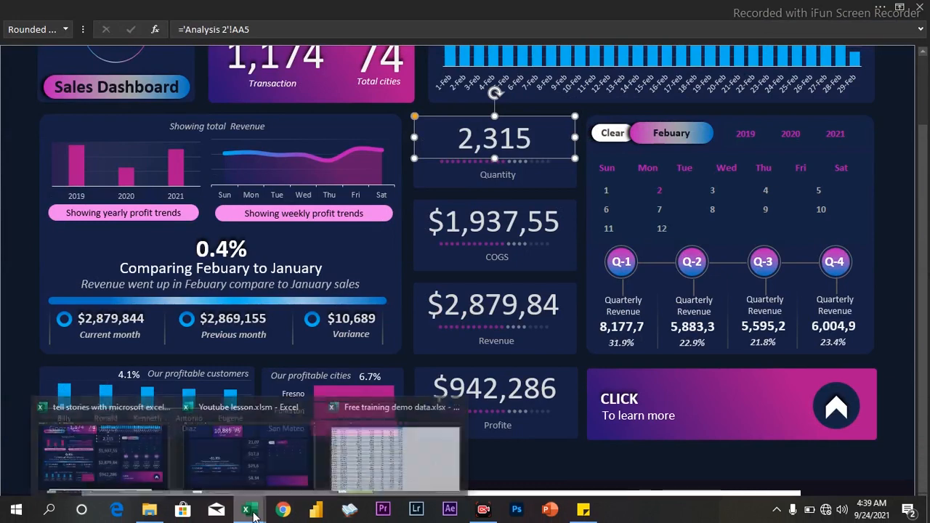
left_click(259, 463)
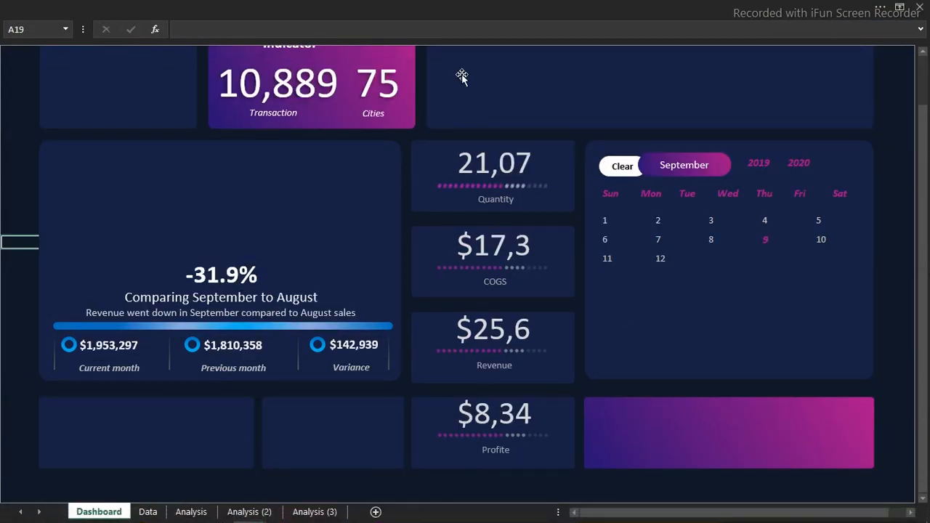
Insert a small circle in the calendar card and position it just below the dates 11 and 12
left_click(282, 6)
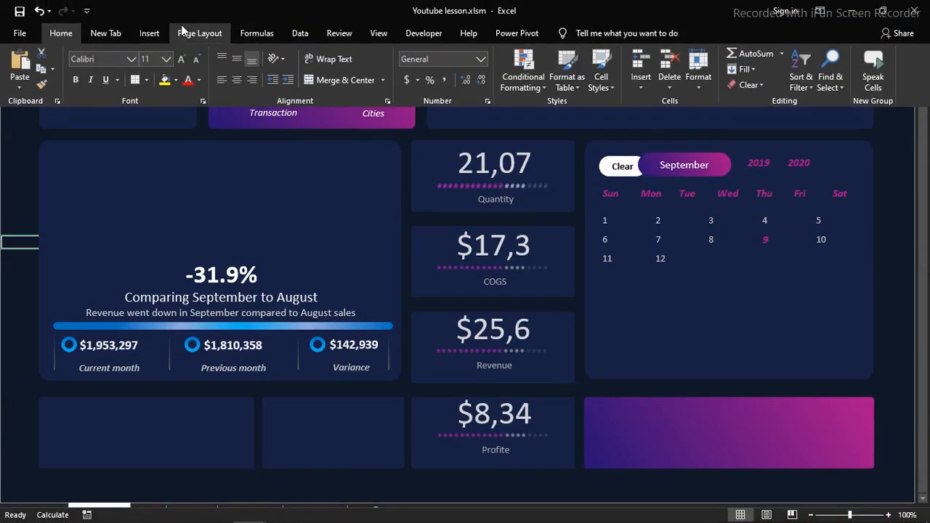
left_click(149, 34)
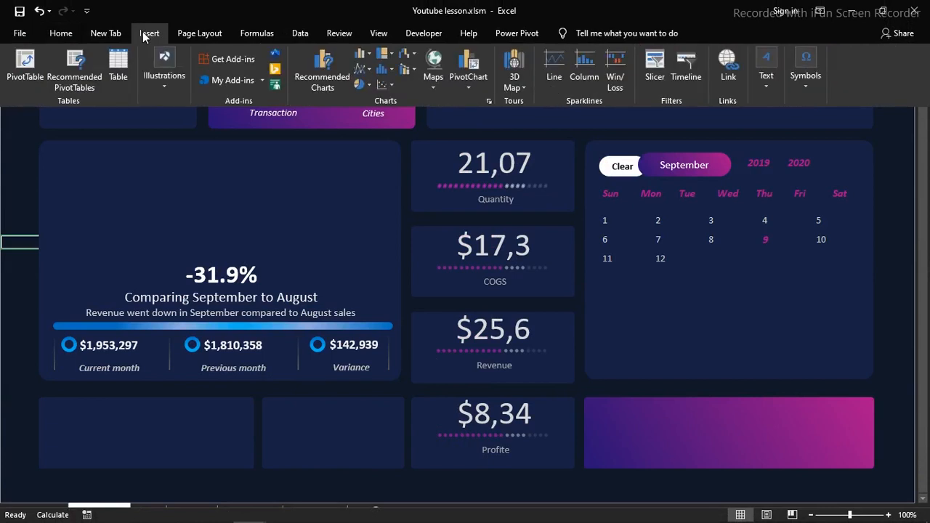
left_click(162, 84)
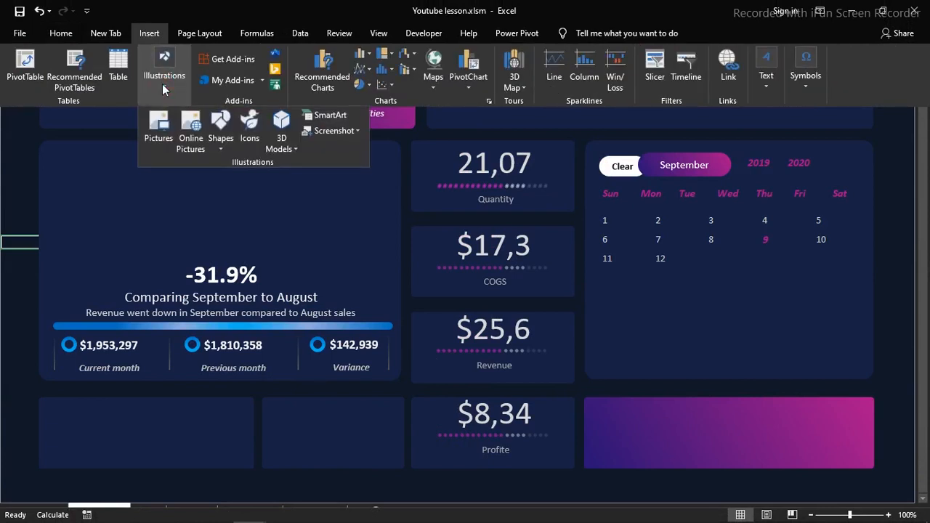
left_click(223, 148)
left_click(272, 181)
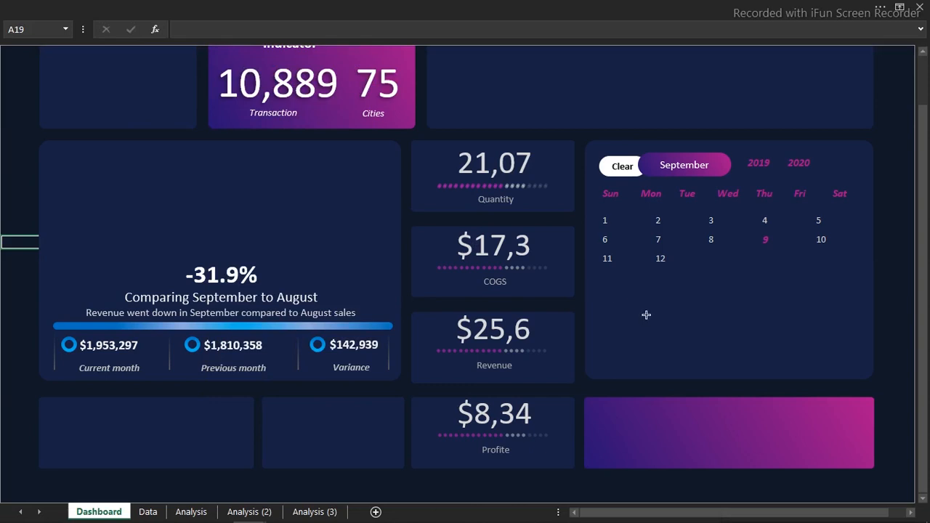
mouse_move(647, 316)
left_mouse_down()
mouse_move(670, 353)
mouse_move(632, 328)
left_mouse_up()
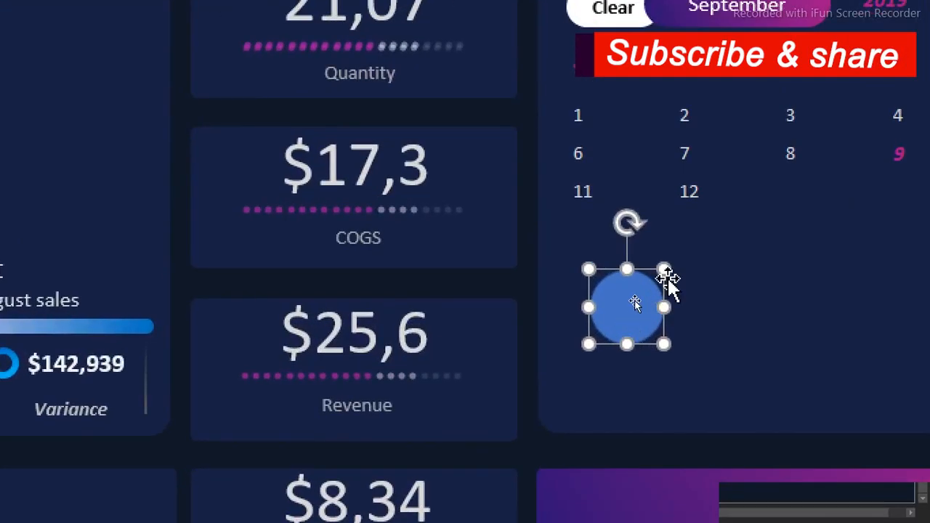
left_click_drag(630, 307, 627, 290)
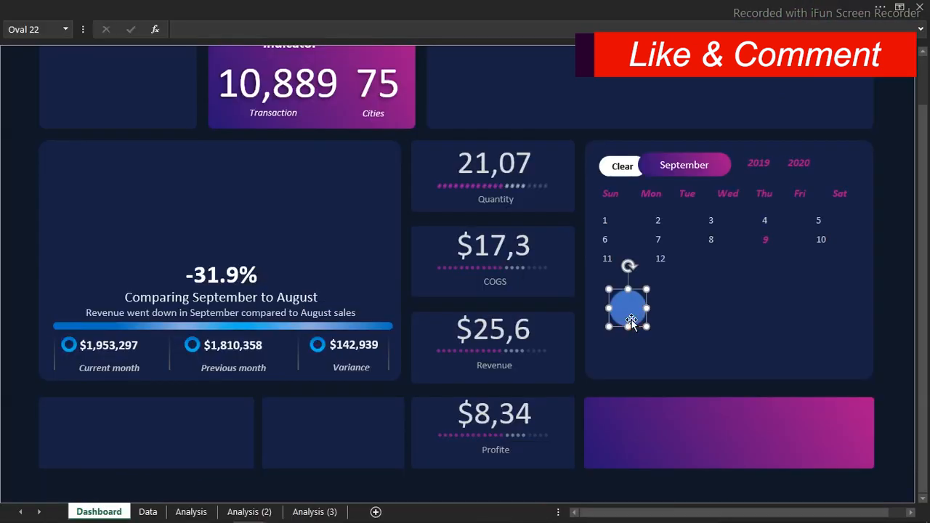
Remove the outline of the new circle and give it a gradient fill
right_click(632, 320)
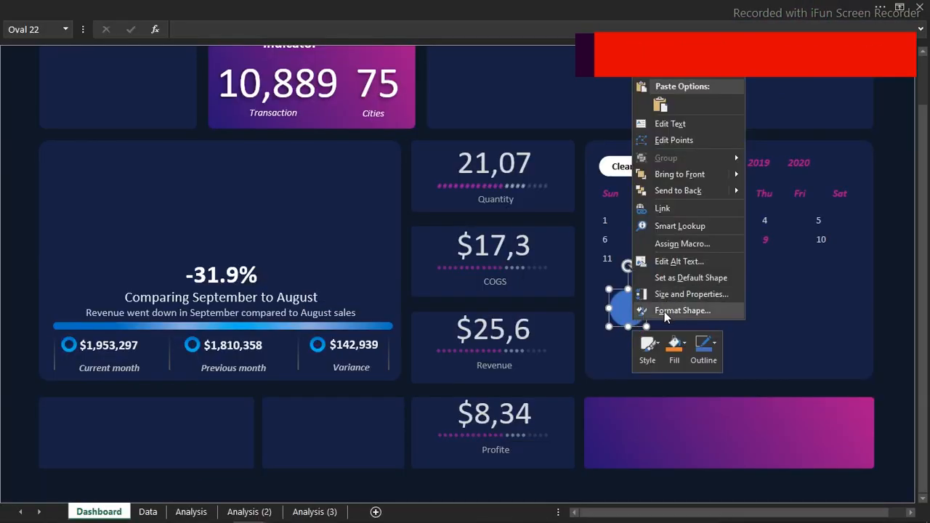
left_click(665, 310)
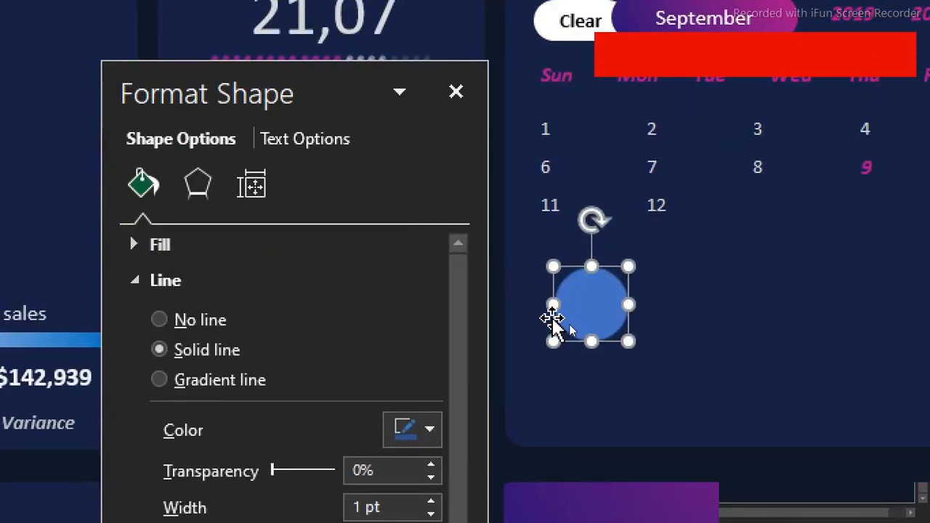
scroll(460, 331, "down", 1)
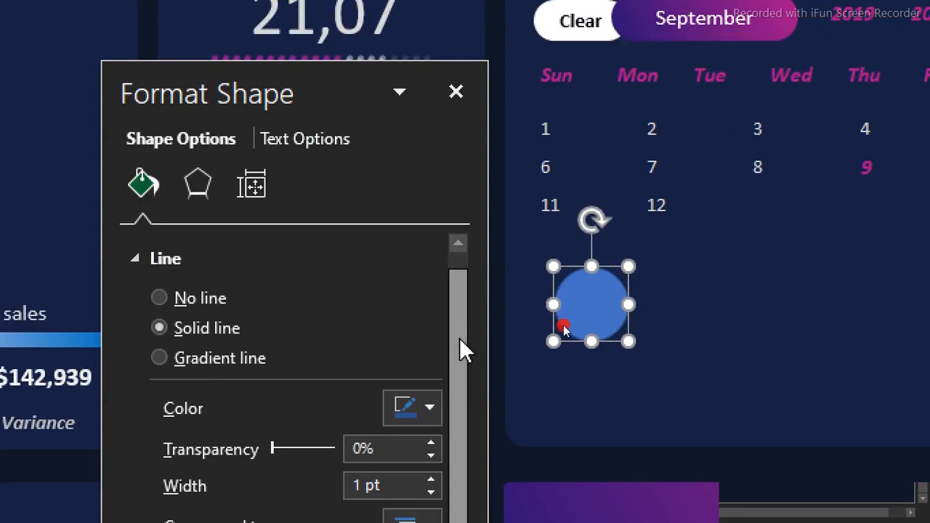
left_click(157, 298)
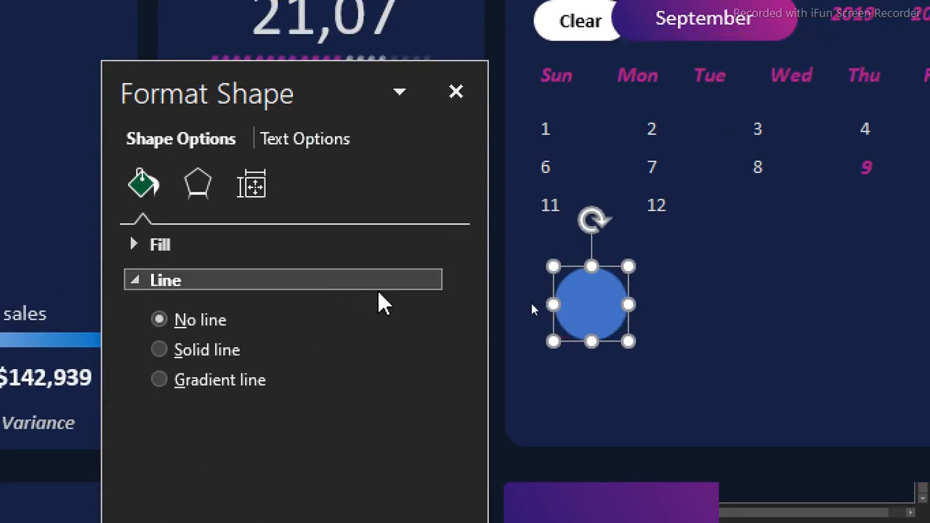
left_click(135, 248)
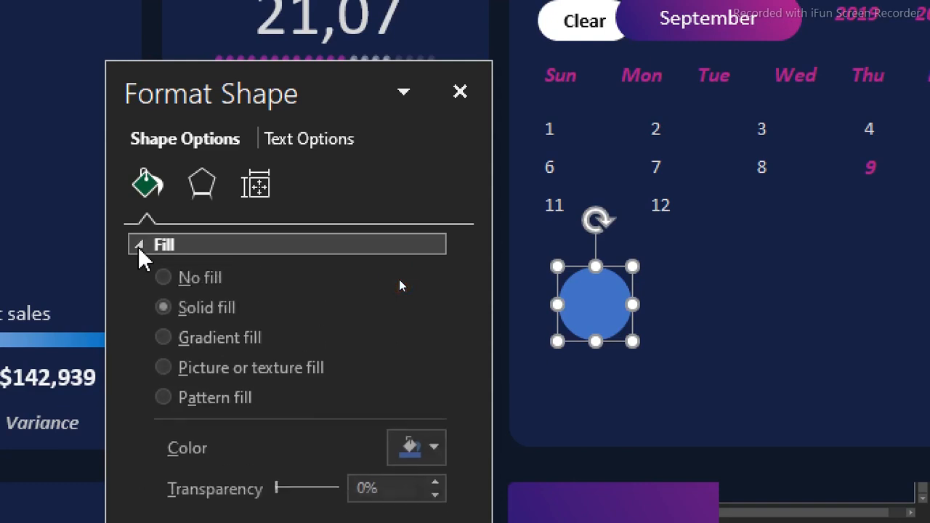
left_click(163, 345)
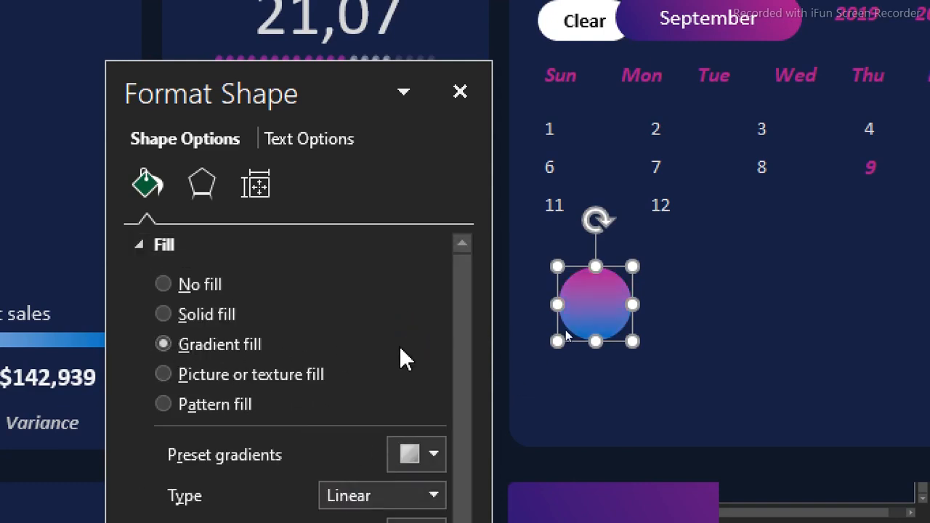
Add four more gradient stops to the circle's linear gradient fill
left_click_drag(458, 359, 477, 458)
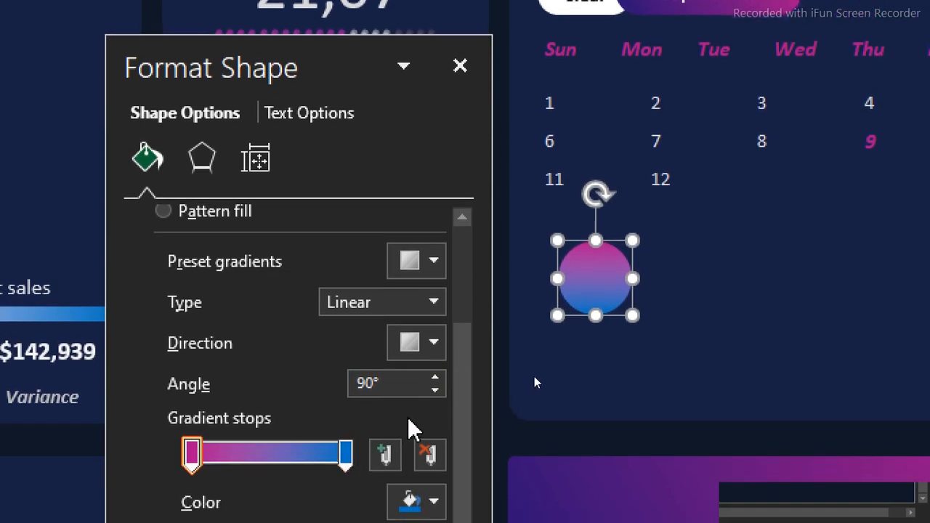
left_click(385, 456)
left_click(385, 455)
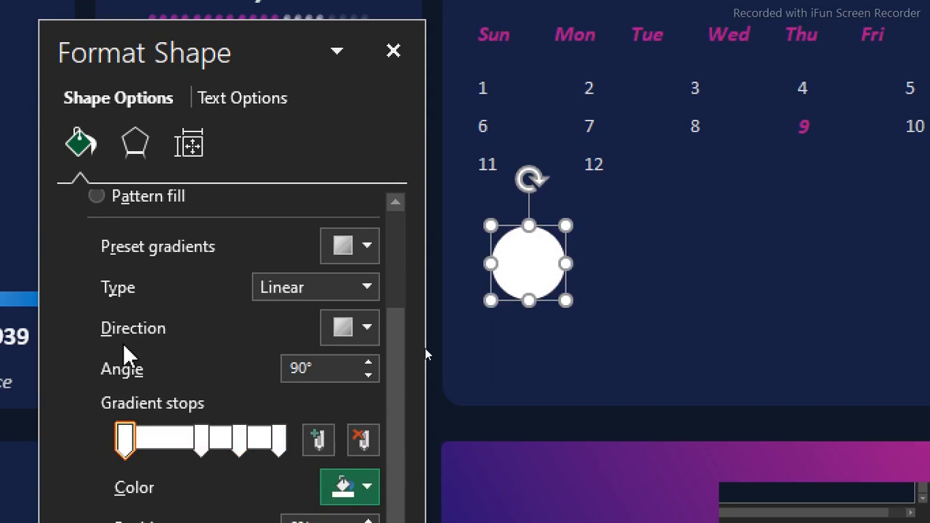
left_click(240, 440)
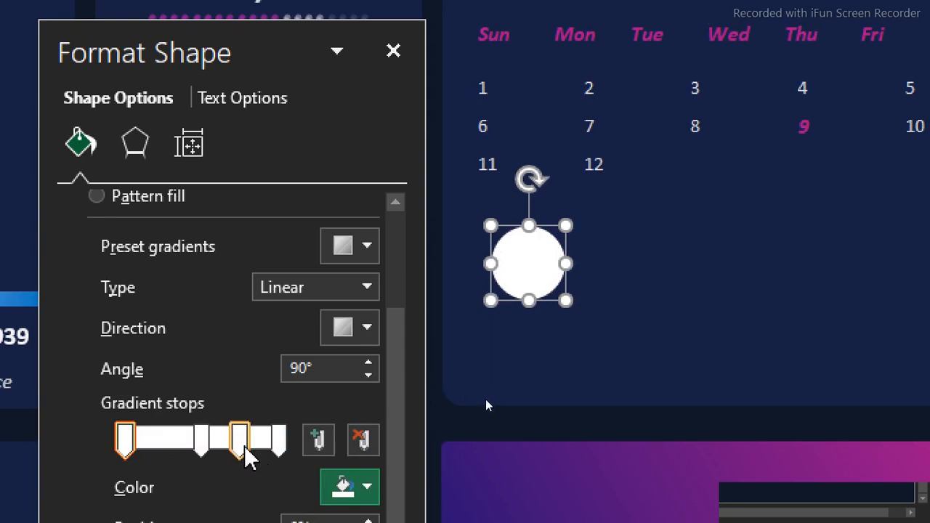
left_click(320, 441)
left_click(320, 441)
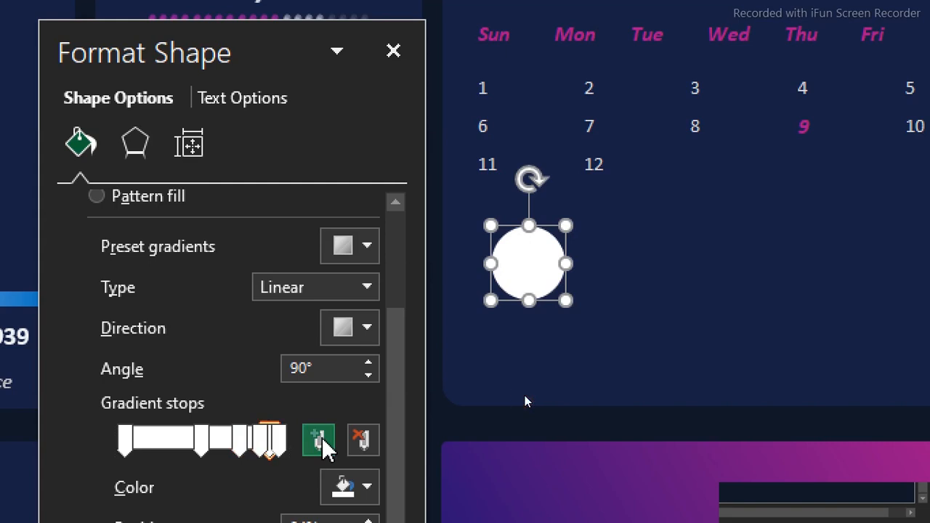
Remove the middle stops from the circle's gradient so only two remain, and color the 0% stop with the recent magenta
left_click(364, 440)
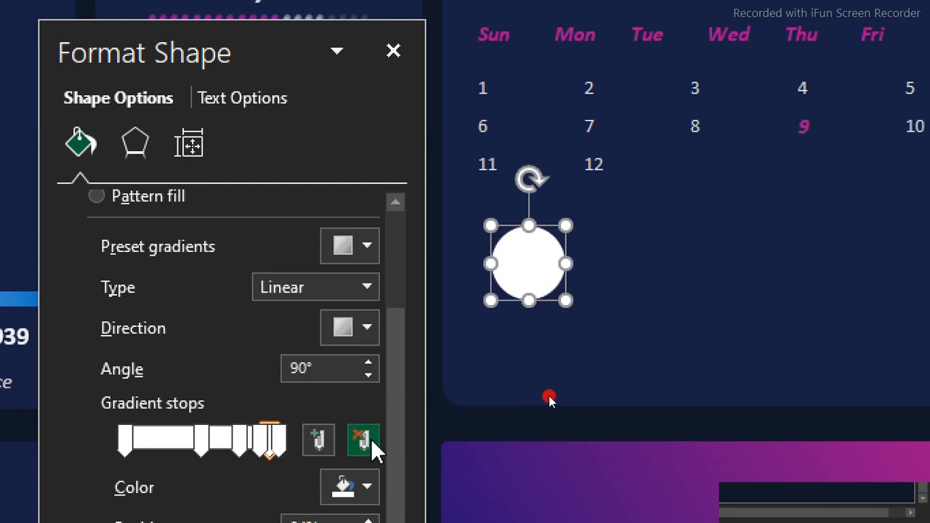
left_click(364, 441)
left_click(364, 441)
left_click(364, 441)
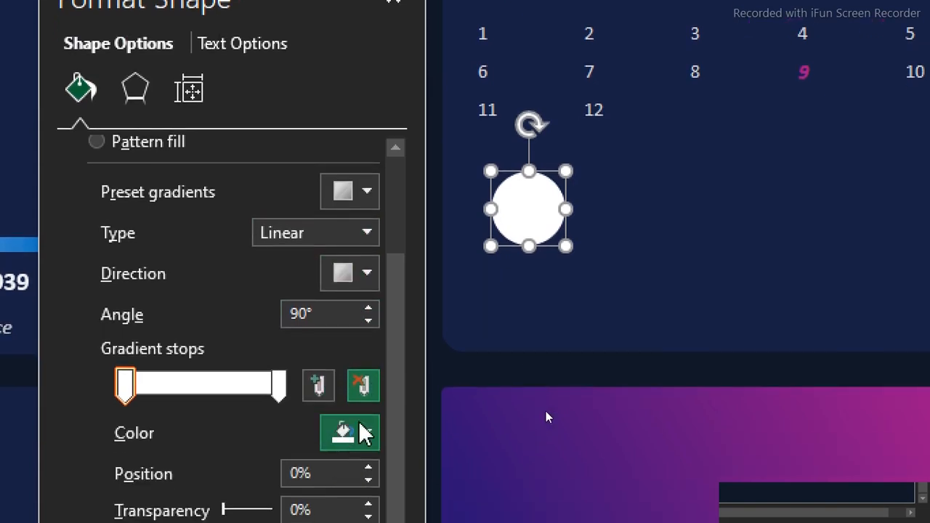
left_click(368, 484)
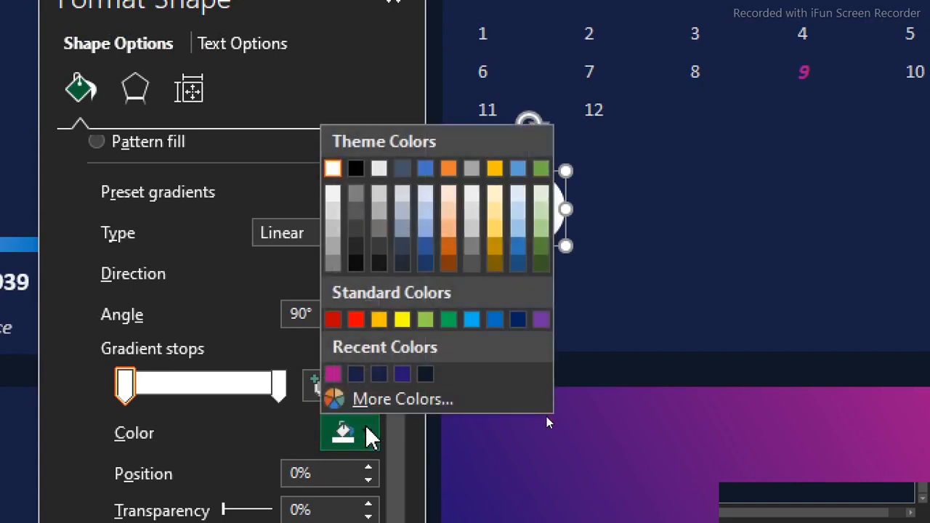
left_click(333, 374)
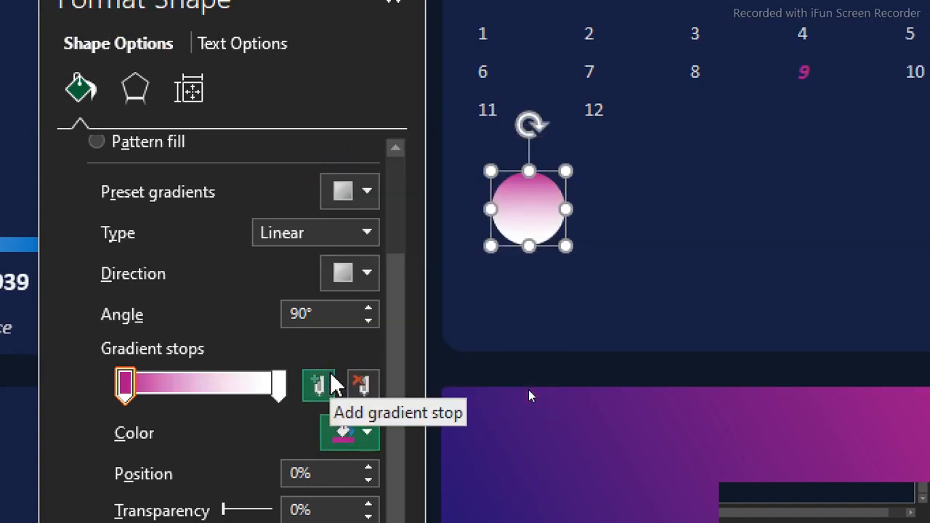
Try a 180° linear direction for the circle's gradient, and return it to 90°
left_click(367, 274)
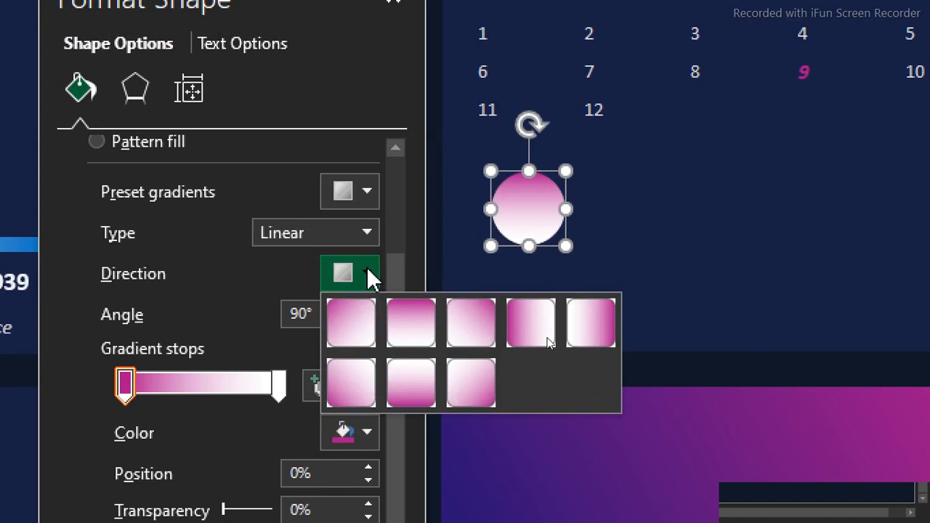
left_click(592, 323)
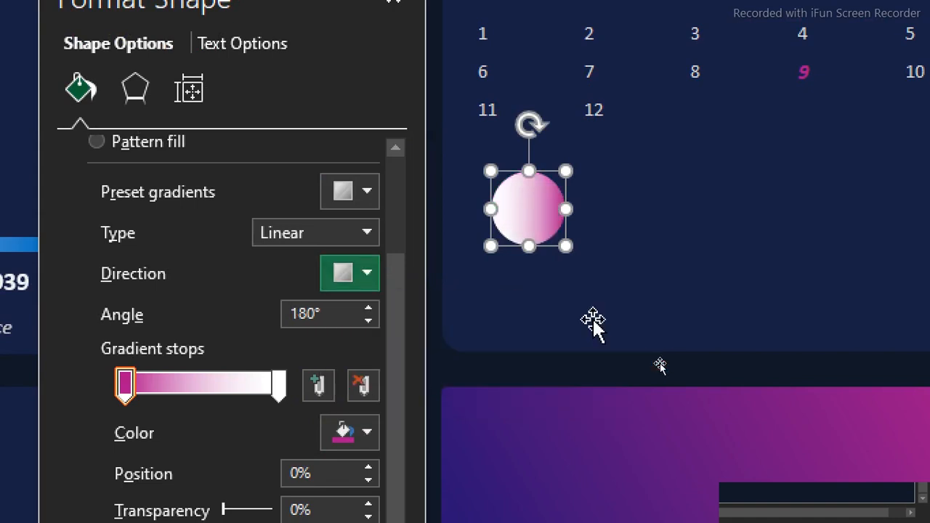
left_click(368, 275)
left_click(415, 317)
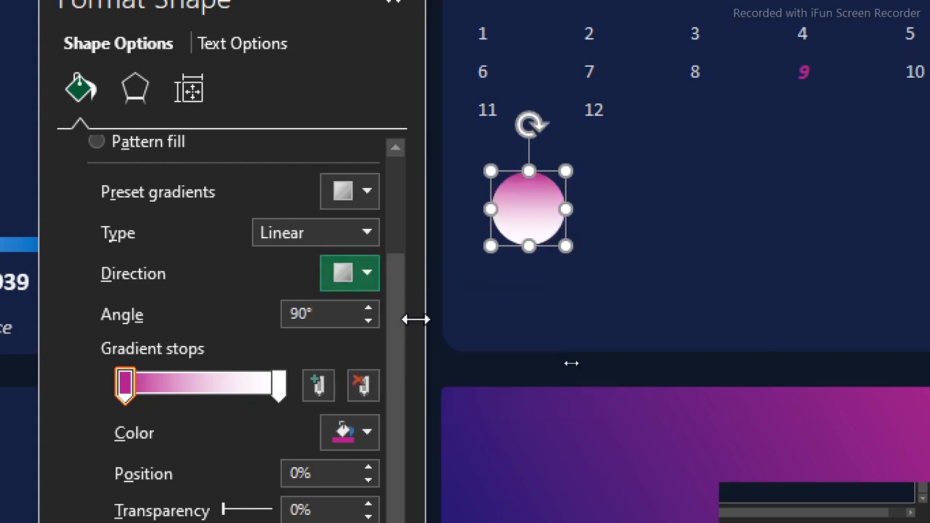
Set the 100% gradient stop to the standard blue and close the shape formatting settings
left_click(276, 389)
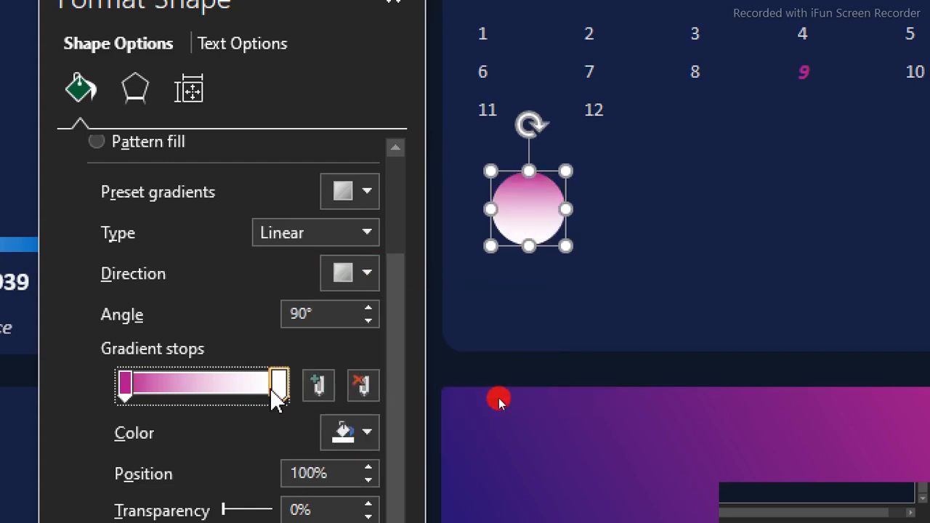
left_click(367, 434)
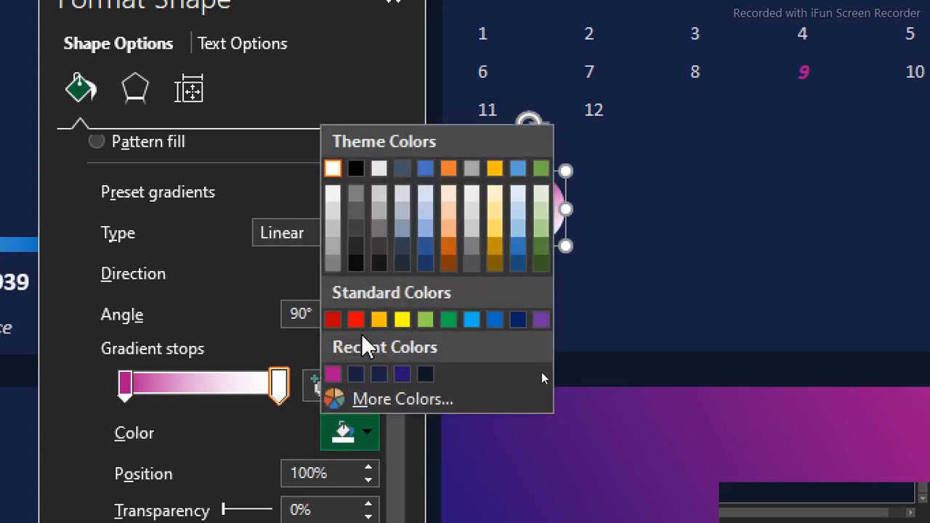
left_click(495, 321)
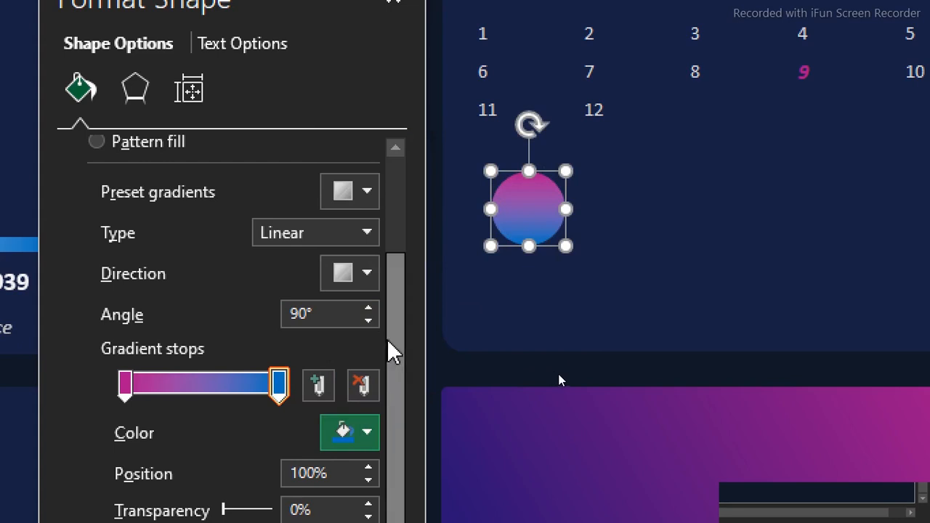
left_click_drag(397, 357, 397, 245)
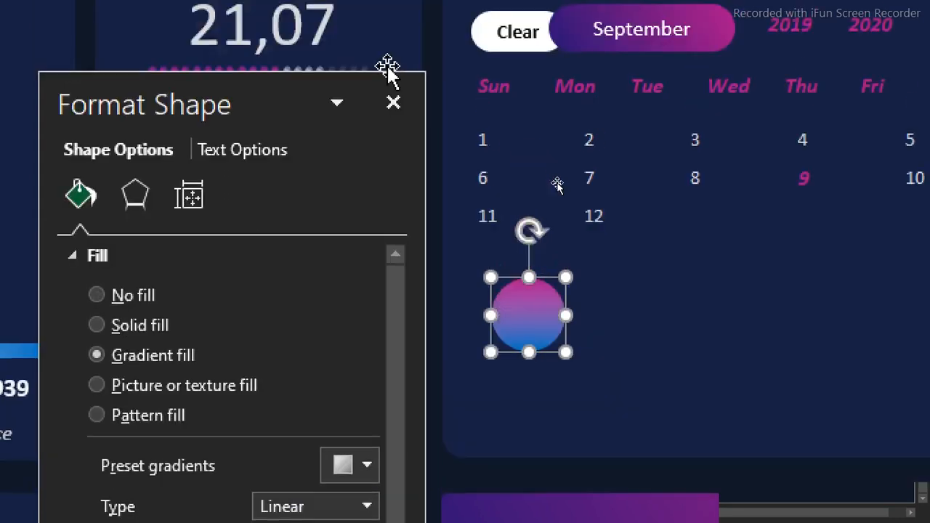
left_click(393, 138)
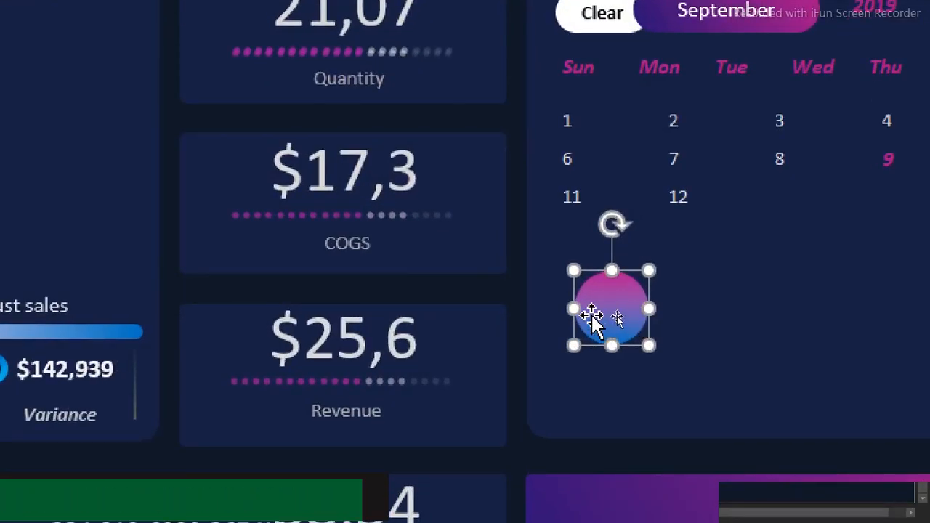
Duplicate the gradient circle up and to its right, and remove the copy's fill
left_click_drag(593, 312, 695, 260)
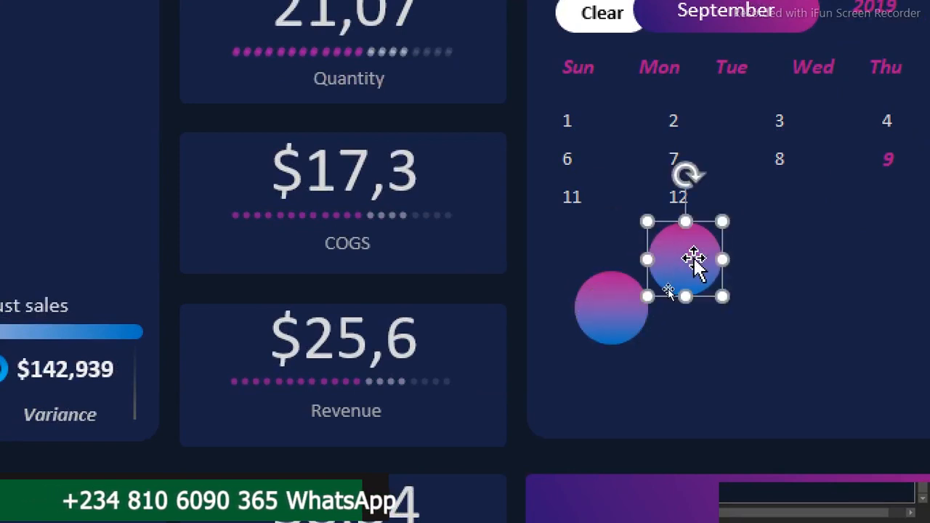
right_click(696, 267)
left_click(775, 242)
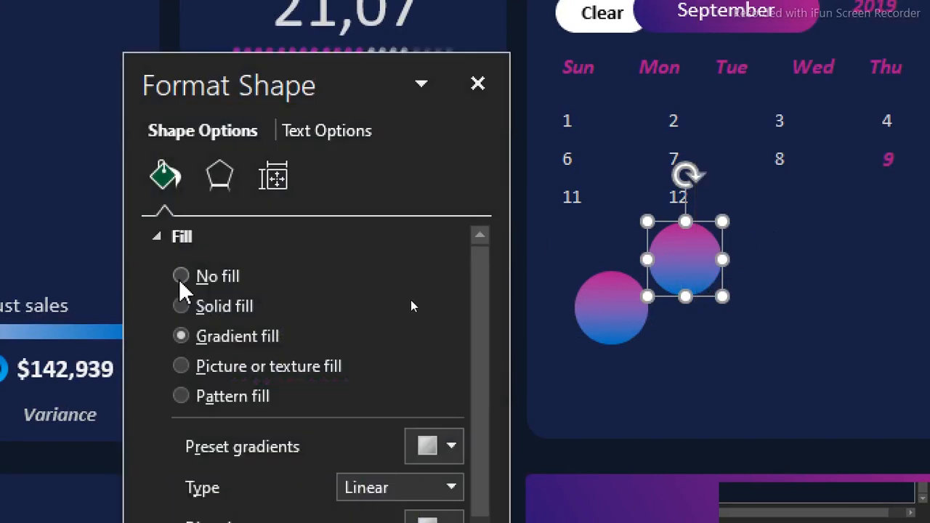
left_click(181, 277)
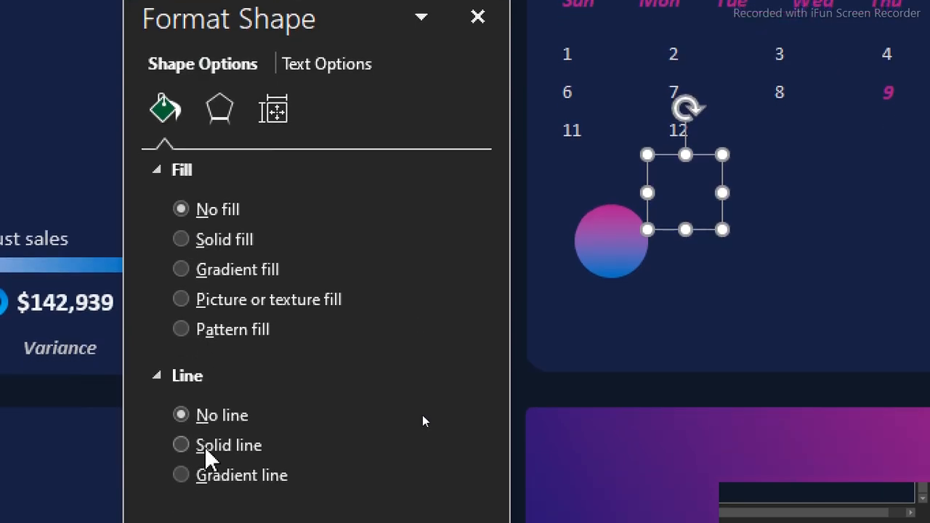
Give the unfilled circle a solid dark grey outline with a width of 1.5 pt
left_click(181, 446)
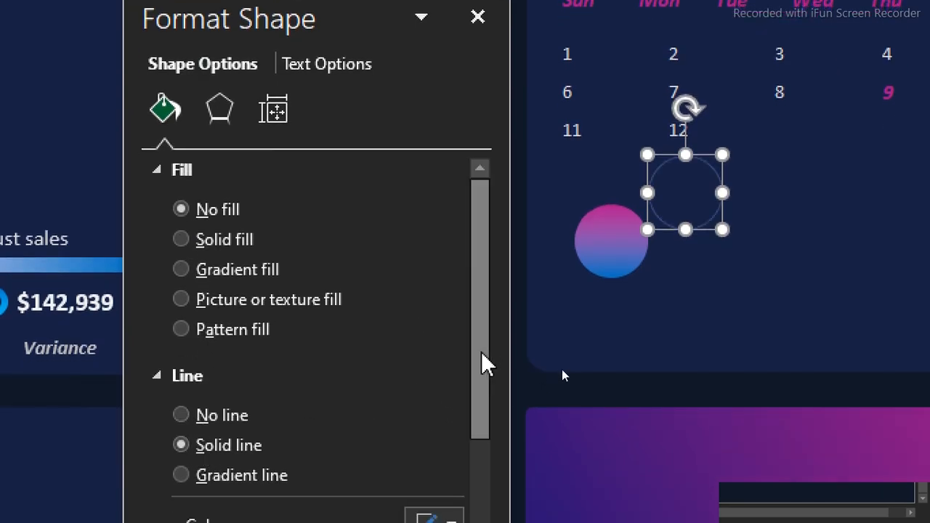
left_click_drag(482, 354, 484, 432)
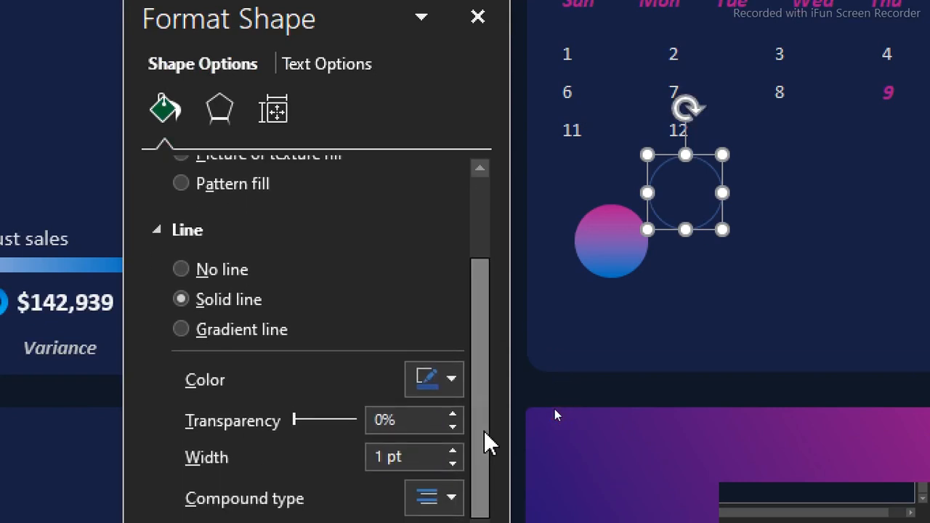
left_click(453, 451)
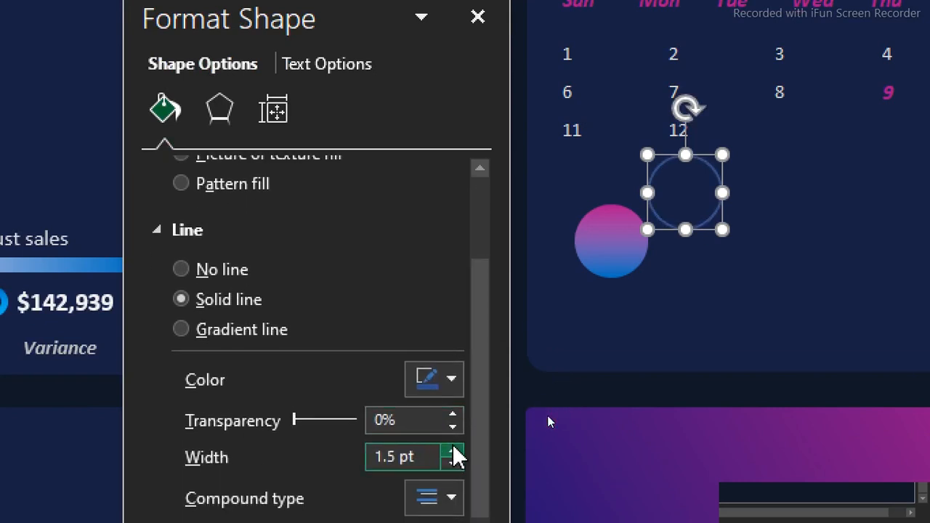
left_click(452, 382)
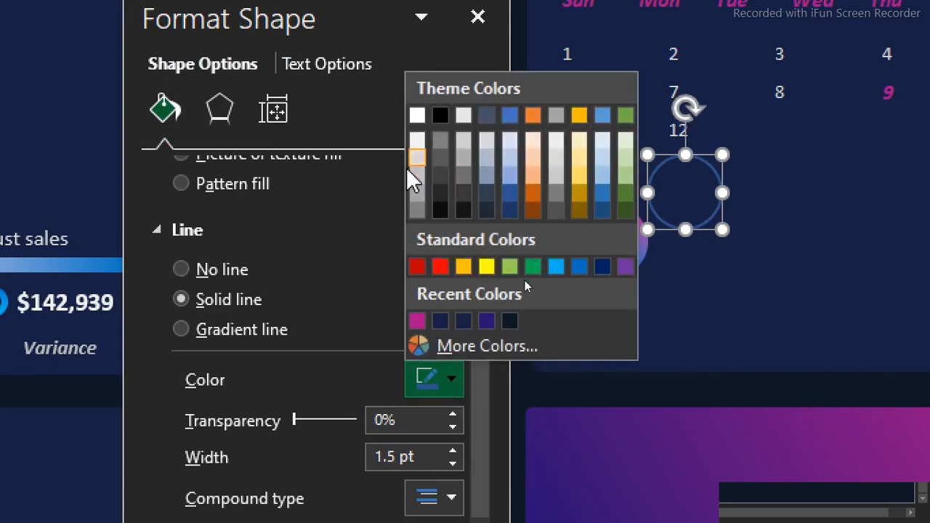
left_click(417, 210)
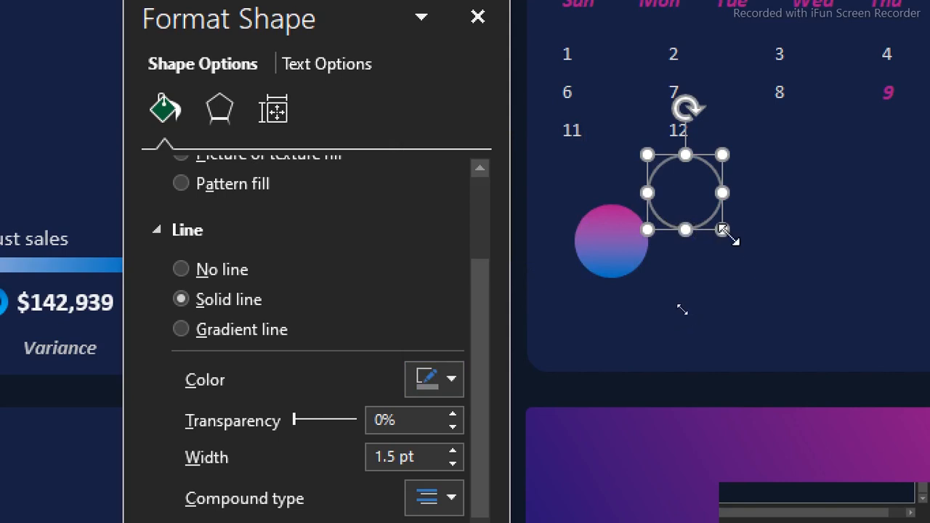
Enlarge the outlined circle slightly and place it as a ring around the gradient circle
left_click_drag(724, 230, 731, 243)
left_click_drag(695, 200, 632, 237)
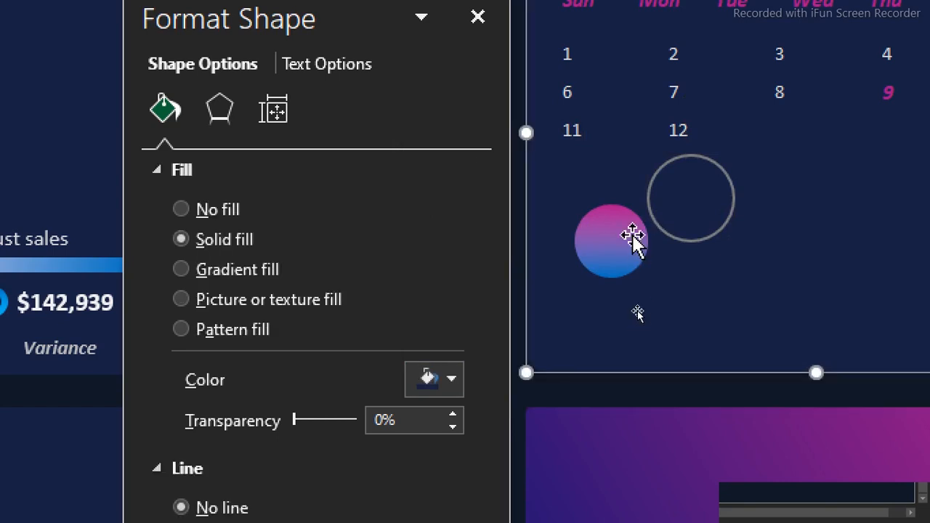
left_click(675, 237)
left_click_drag(674, 238, 596, 279)
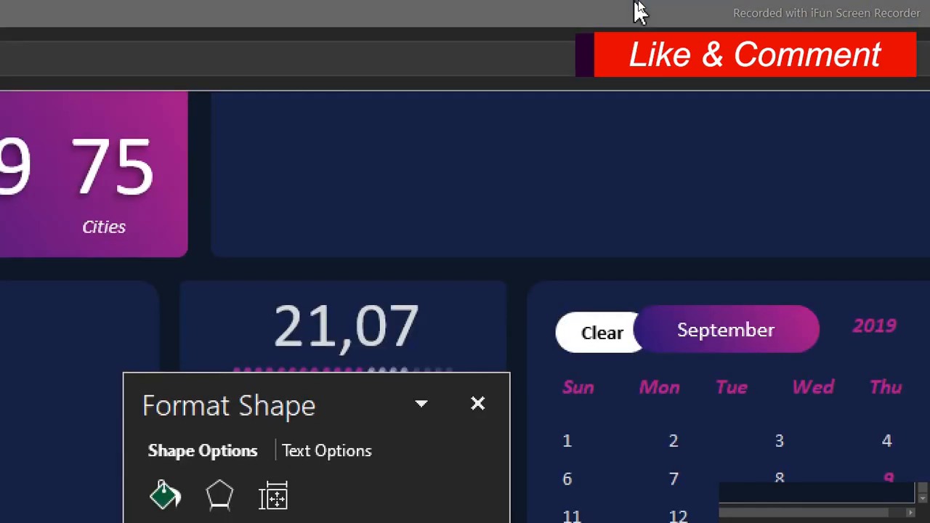
Align the ring and the gradient circle to each other with Align Middle and Align Center
left_click(637, 5)
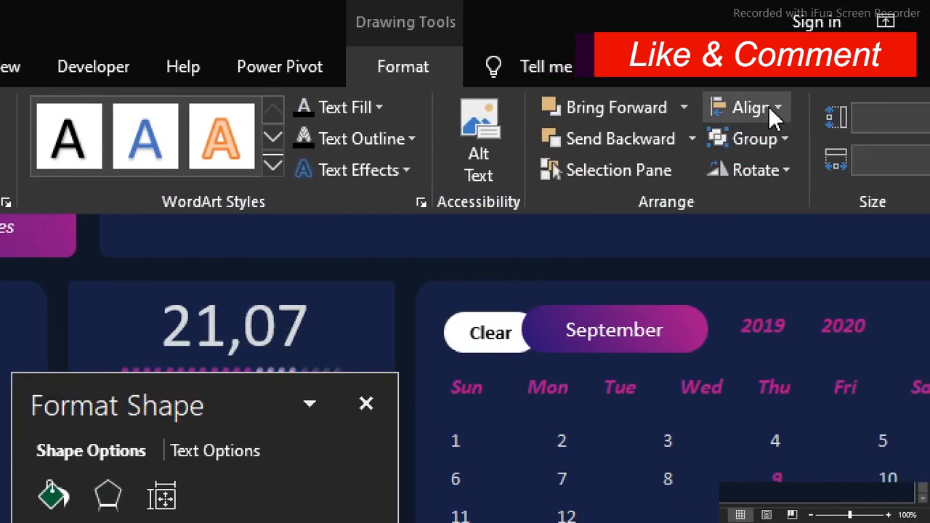
left_click(770, 110)
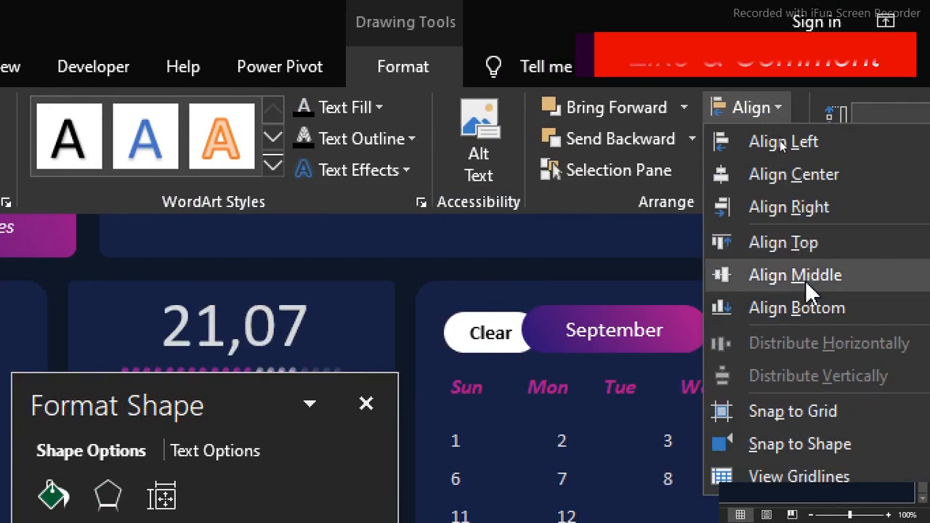
left_click(805, 281)
left_click(774, 102)
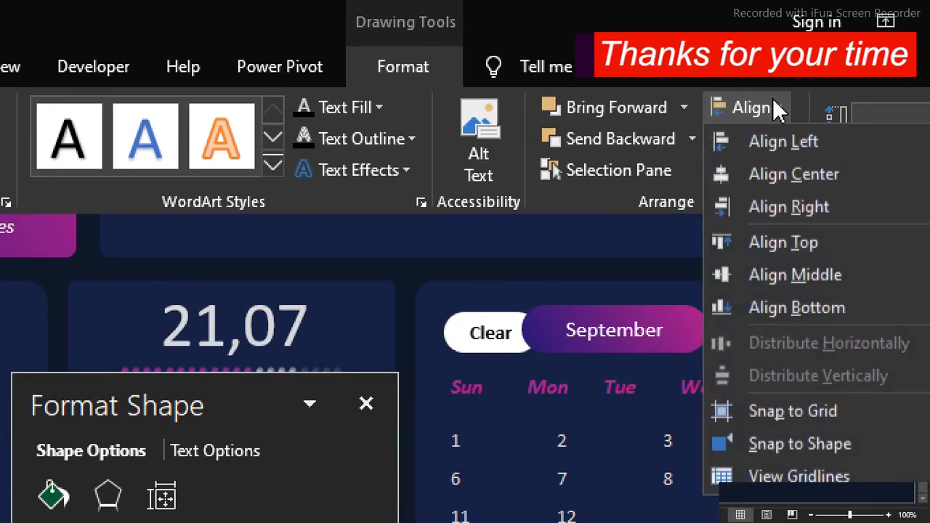
left_click(796, 181)
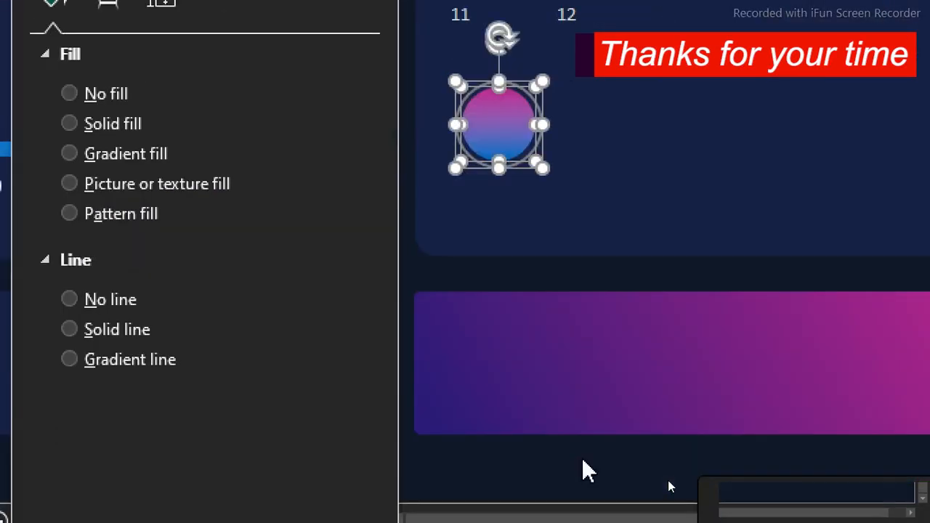
Group the ring and the gradient circle into one object
right_click(515, 162)
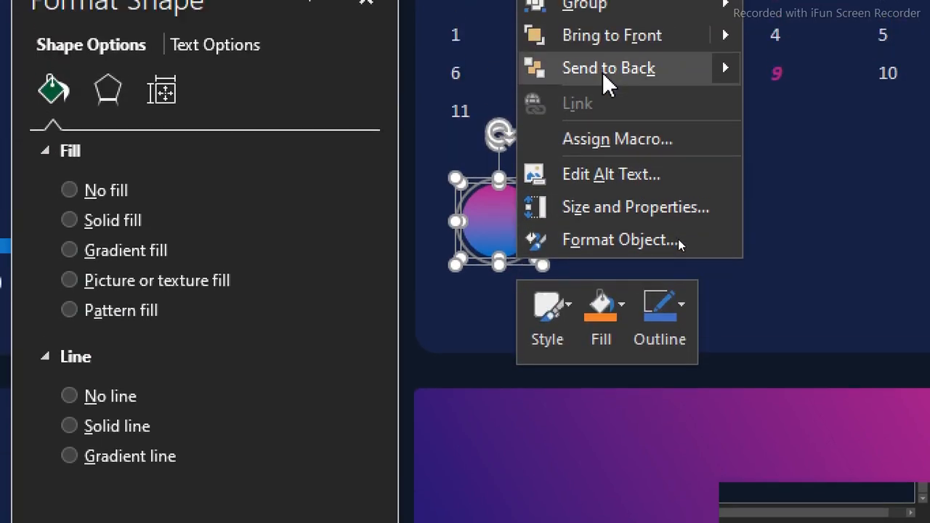
mouse_move(615, 59)
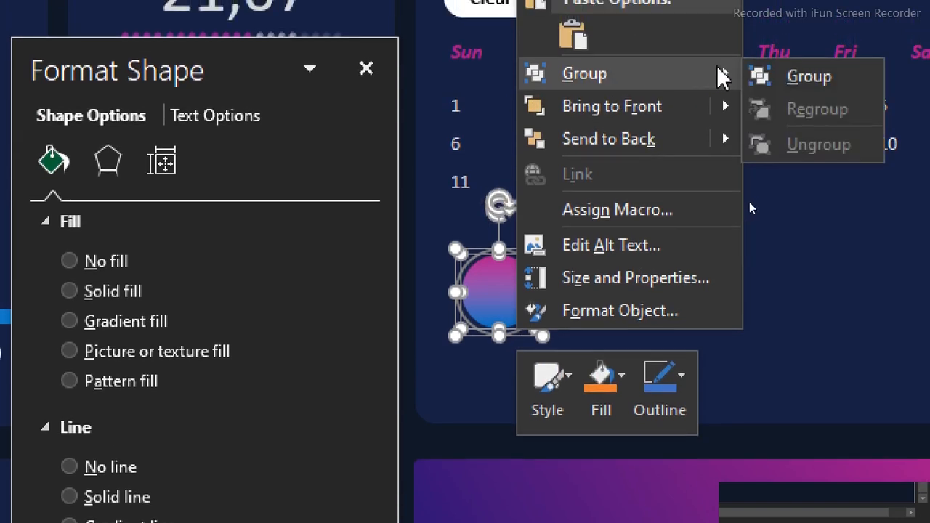
left_click(807, 62)
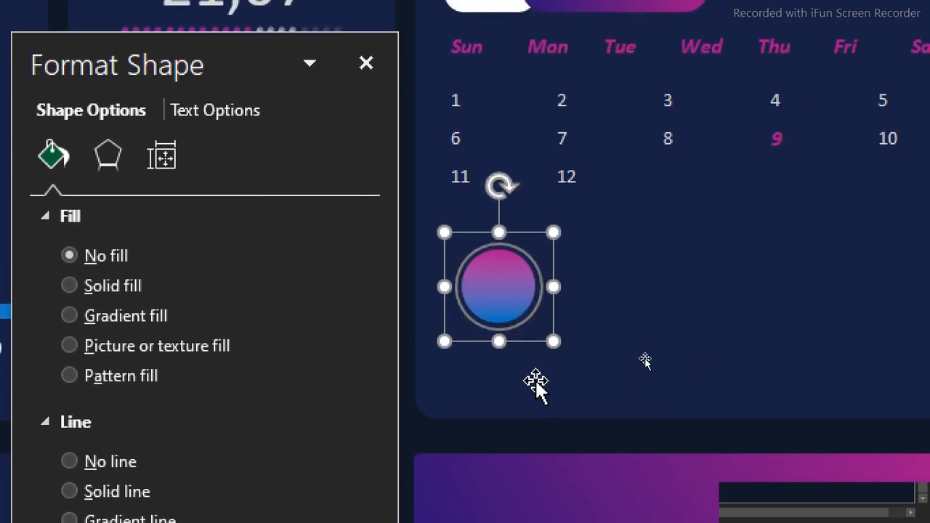
Nudge the gradient circle slightly to the right inside its ring, and select the whole group
left_click(503, 301)
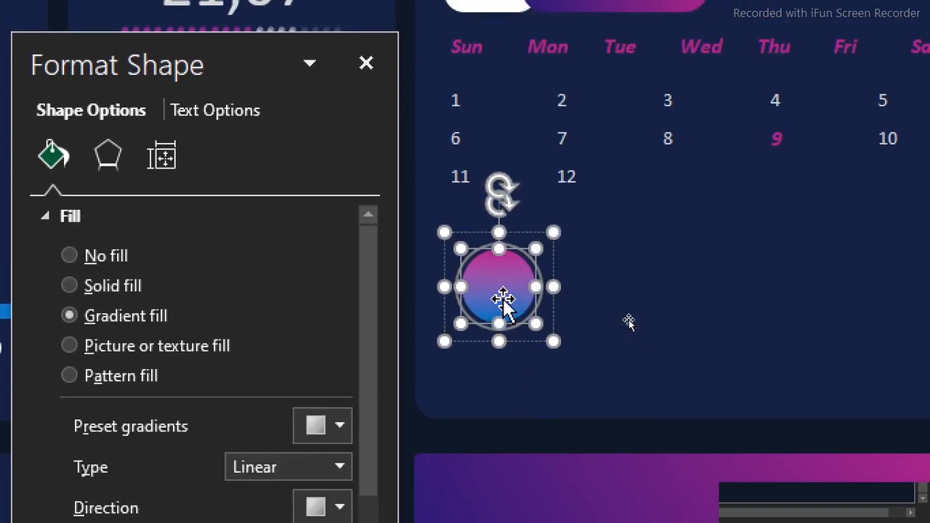
key("Down")
key("Right")
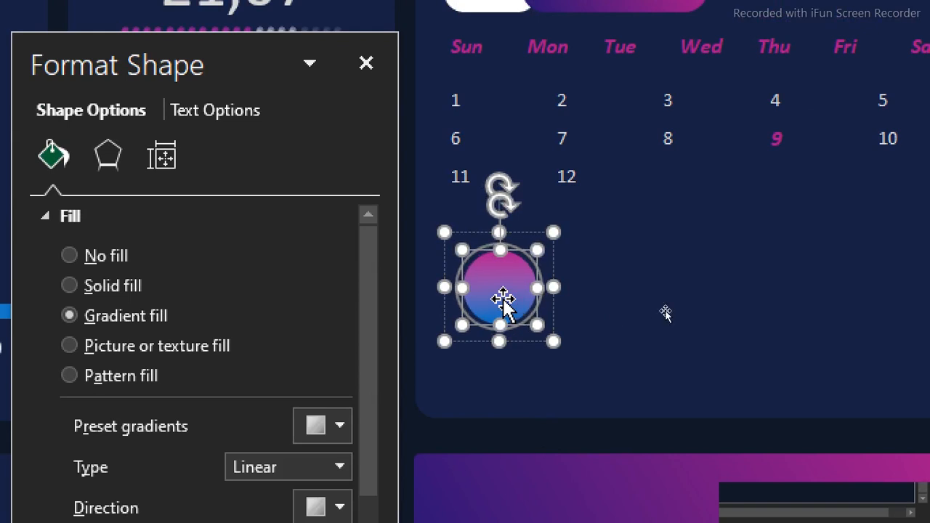
left_click(608, 272)
left_click(495, 295)
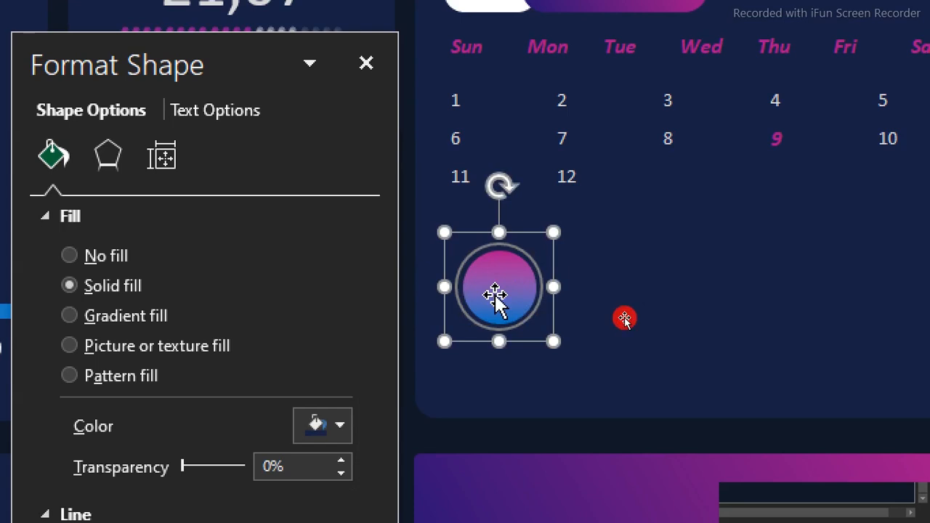
left_click(495, 295)
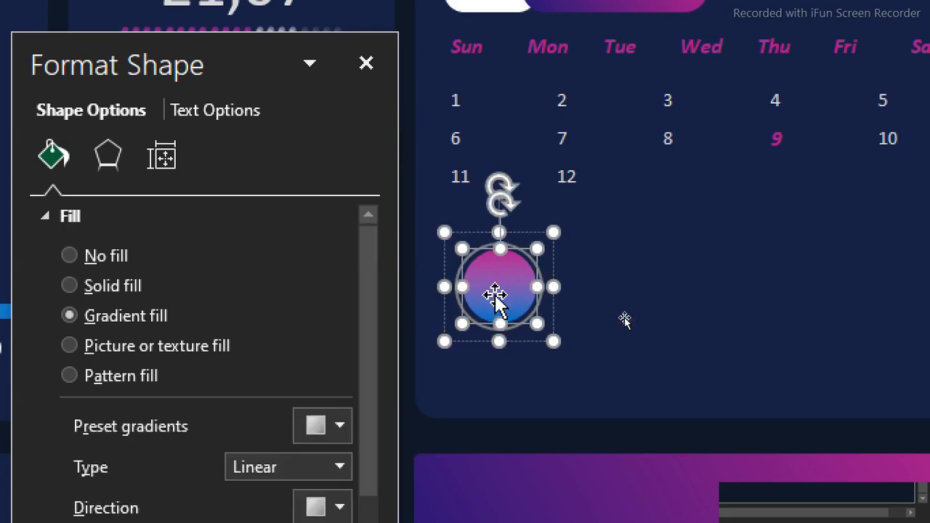
left_click(643, 274)
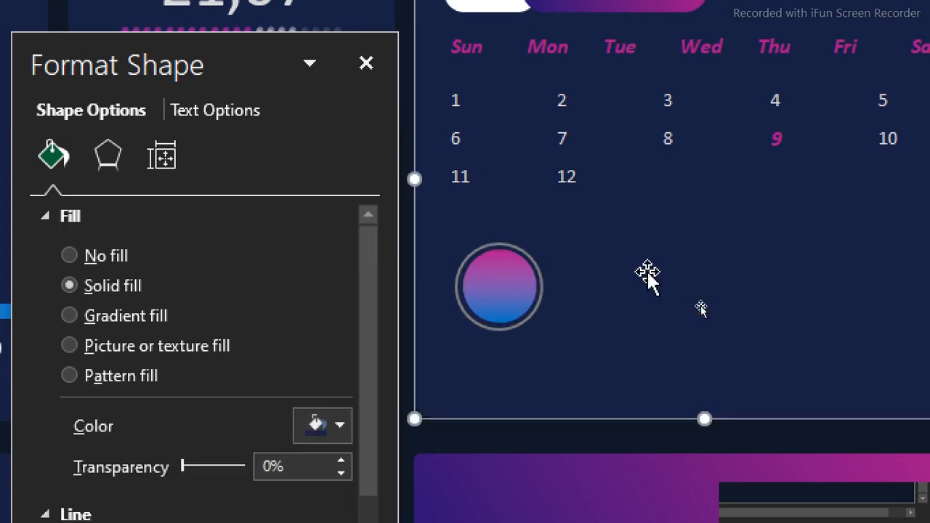
left_click(505, 290)
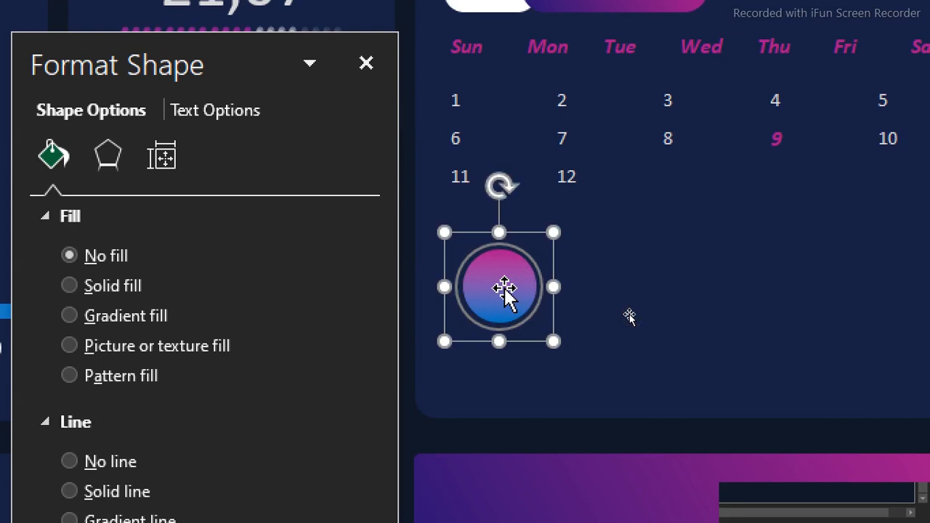
Duplicate the ringed gradient circle three times and place one copy below the dates near the calendar card's right edge
key("ctrl+d")
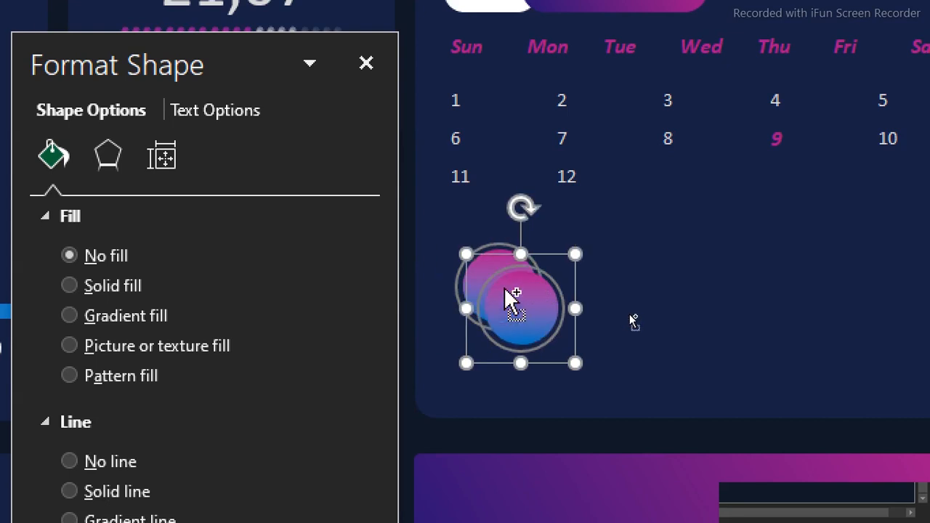
key("ctrl+d")
key("ctrl+d")
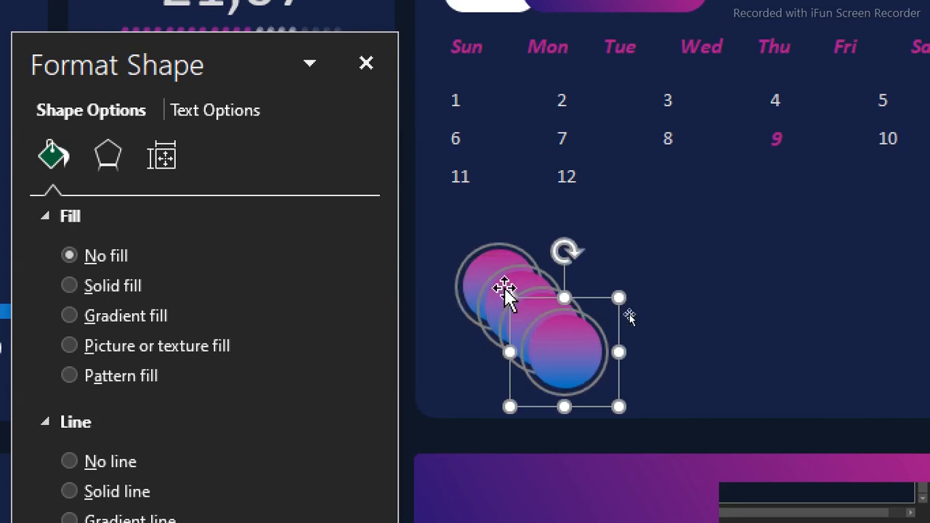
left_click_drag(565, 370, 915, 280)
left_click_drag(833, 280, 818, 300)
left_click_drag(749, 301, 753, 293)
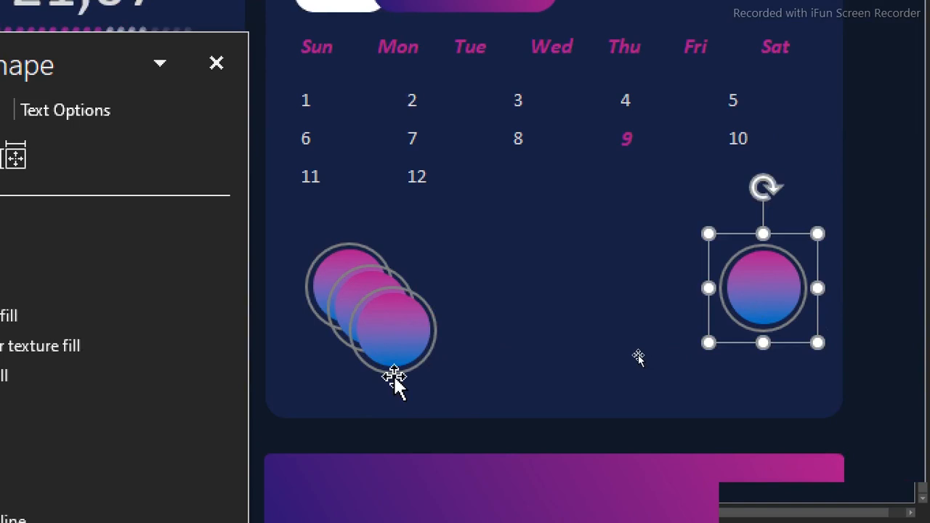
Spread the remaining ringed circles into a row below the dates and move the two outer circles slightly outward
left_click_drag(378, 336, 608, 295)
left_click(351, 310)
left_click_drag(350, 310, 449, 296)
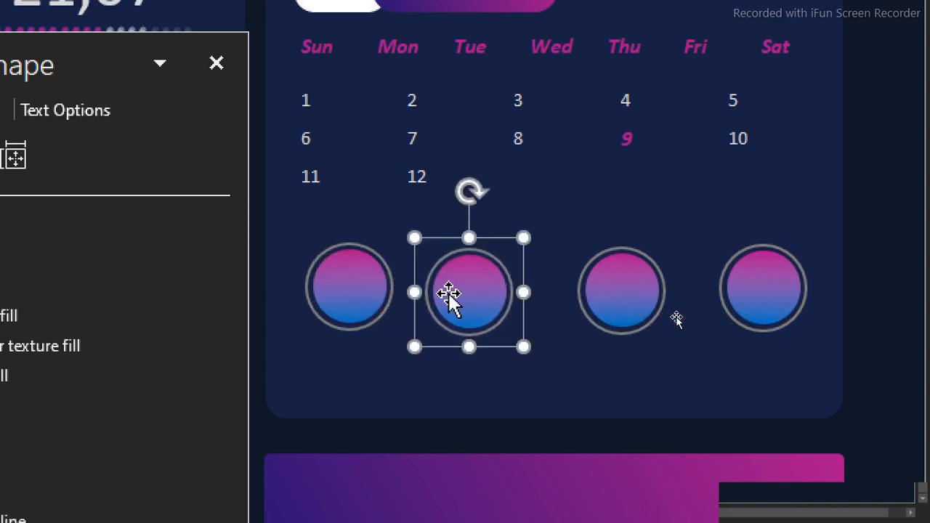
left_click(334, 295)
left_click_drag(334, 295, 323, 301)
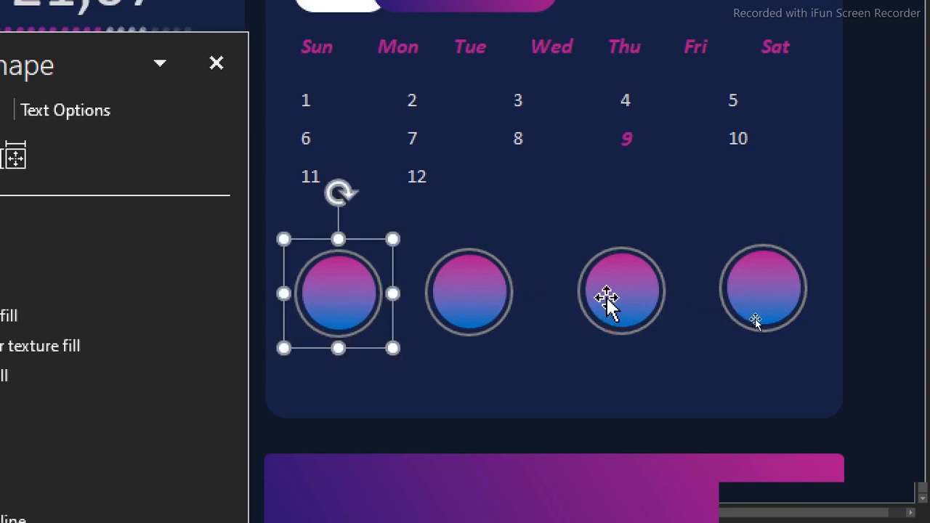
left_click_drag(763, 296, 785, 297)
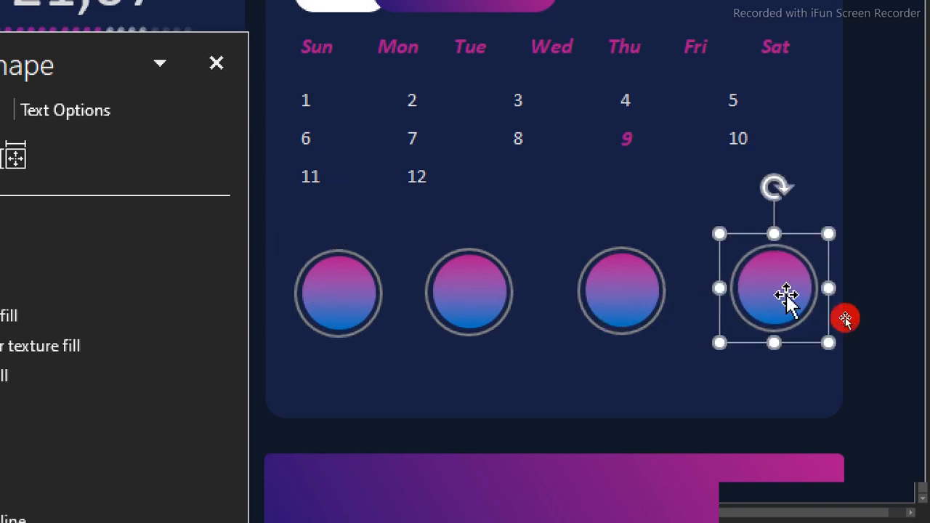
Select all four ringed circles, align them with Align Top and apply Distribute Horizontally and Distribute Vertically
left_click(631, 295, "shift")
left_click(467, 292, "shift")
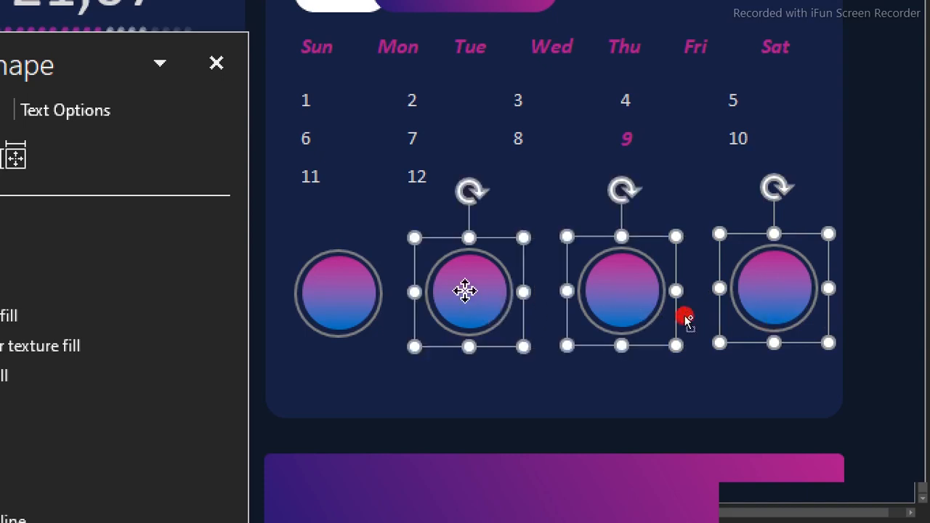
left_click(357, 291, "shift")
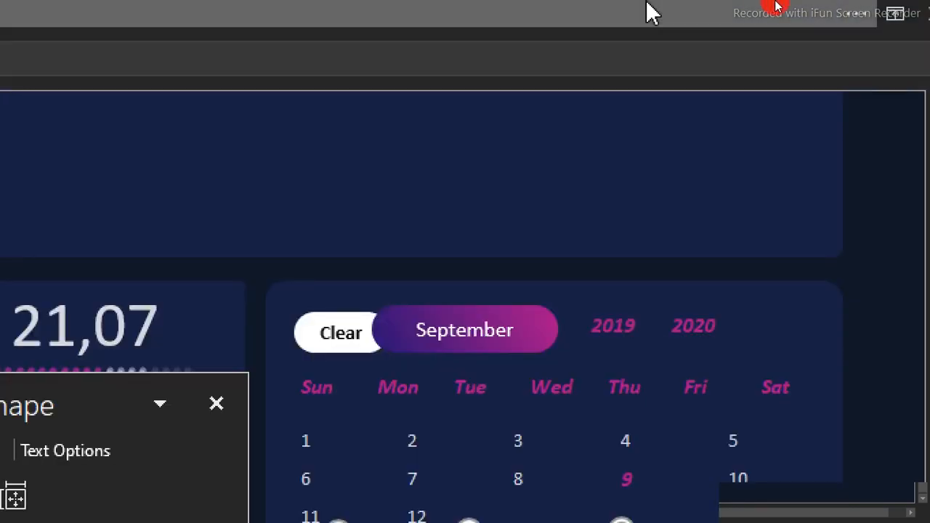
left_click(626, 69)
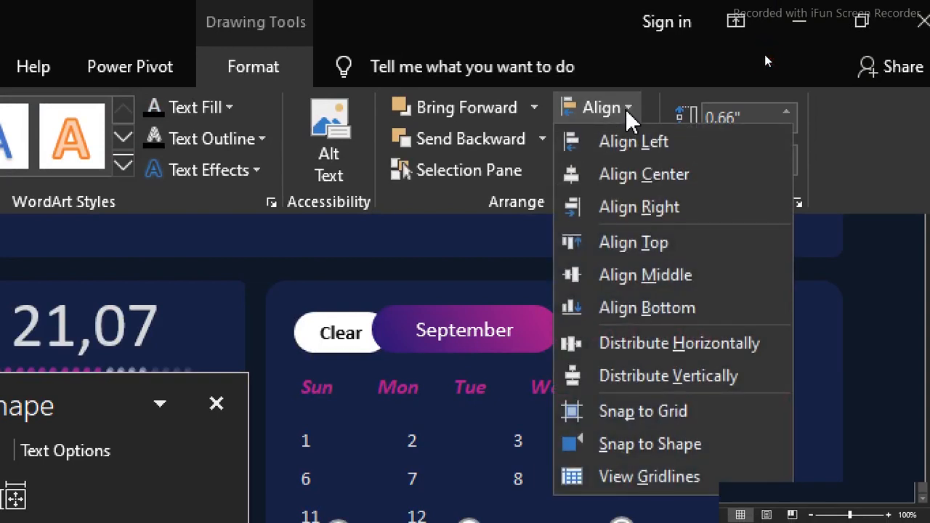
left_click(654, 243)
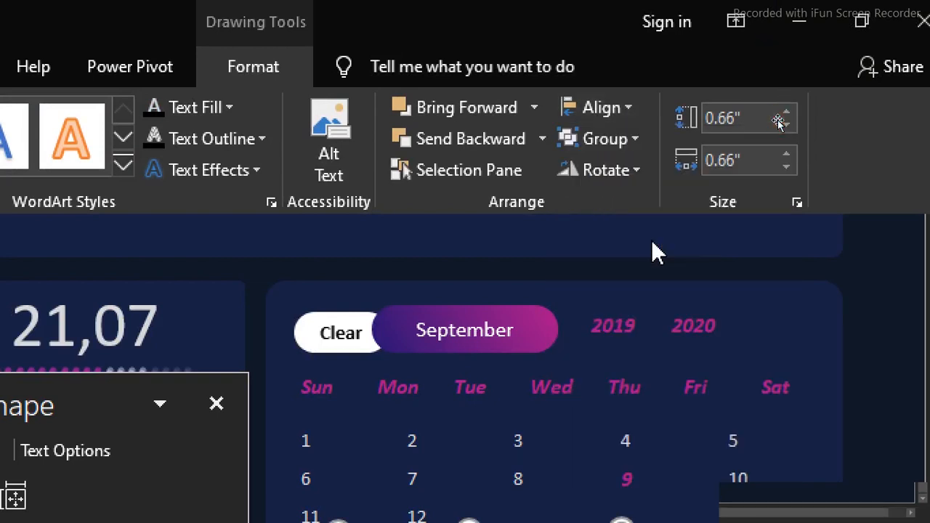
left_click(622, 105)
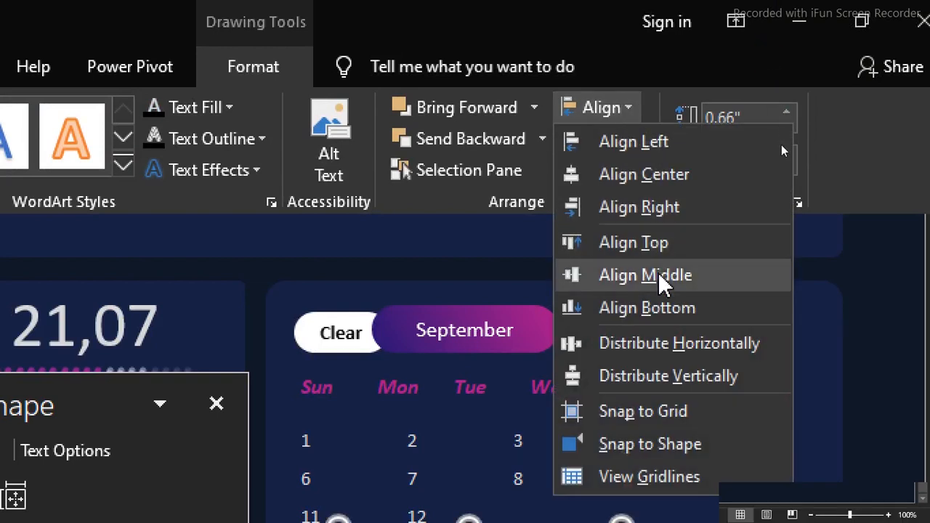
left_click(659, 347)
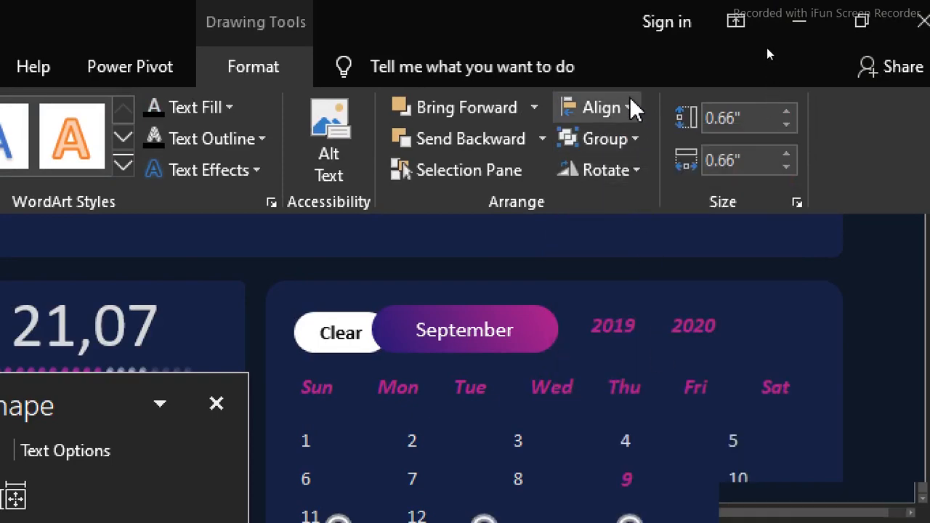
left_click(630, 108)
left_click(656, 378)
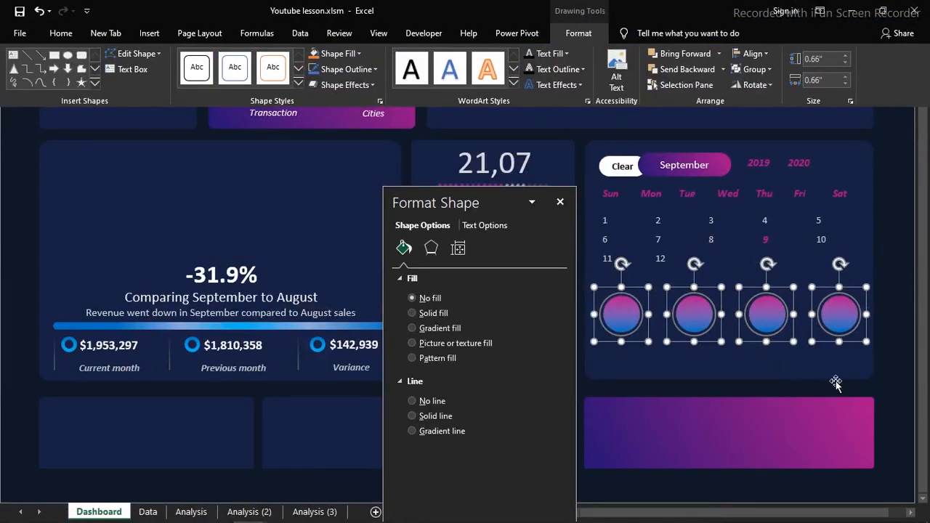
Enlarge the four selected ringed circles slightly together and deselect them
left_click(867, 342)
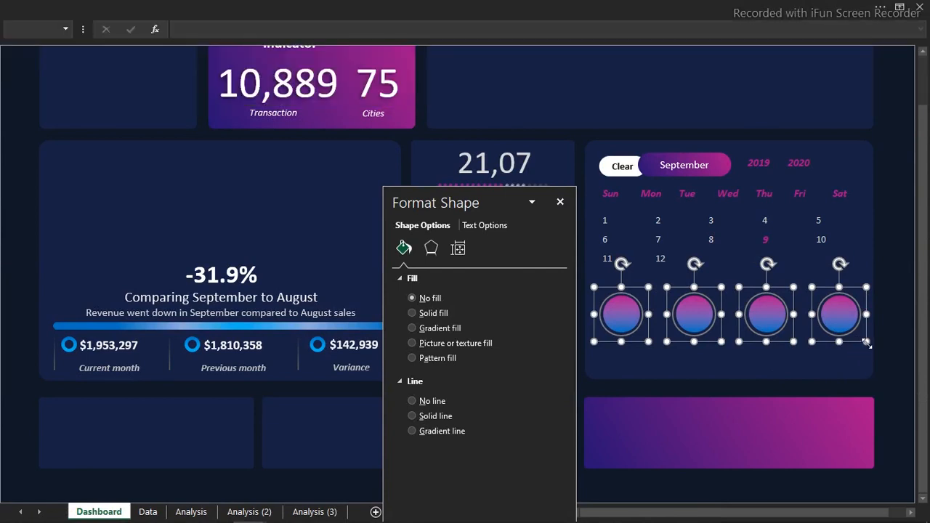
left_click(864, 340)
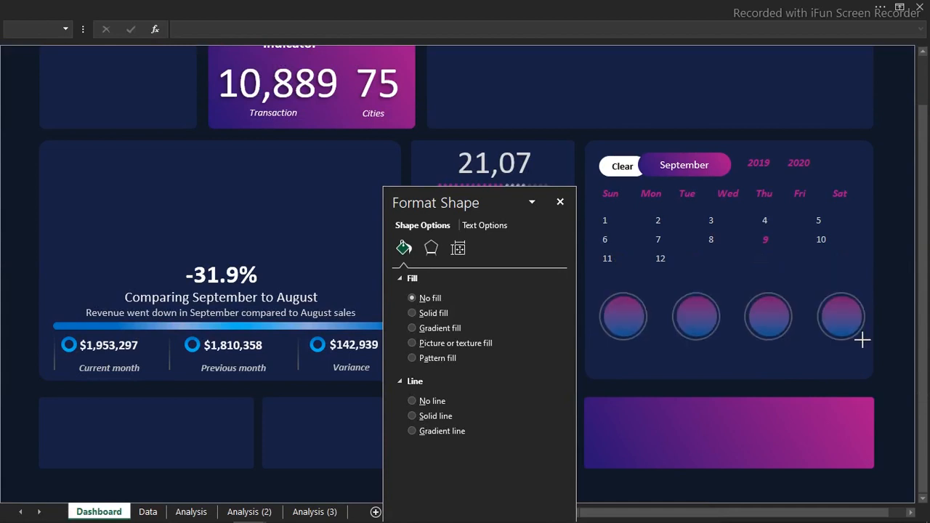
left_click(862, 340)
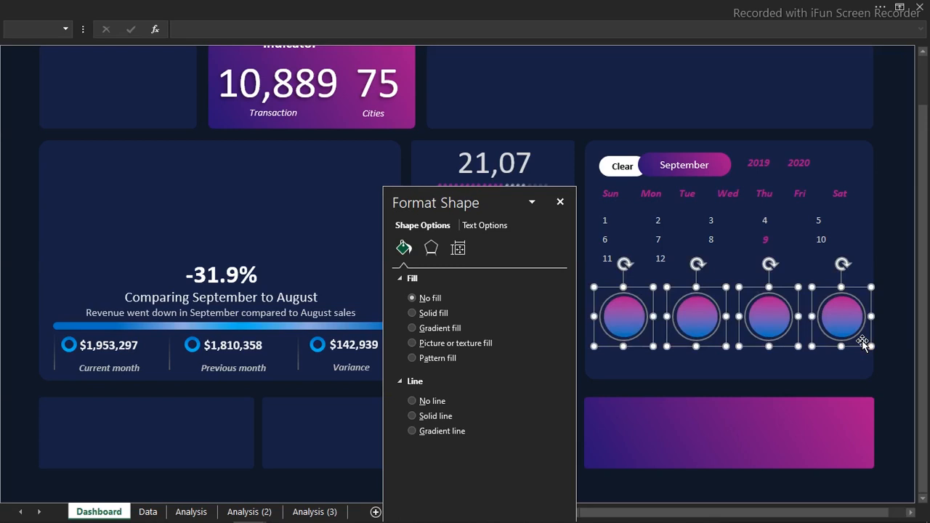
left_click(893, 329)
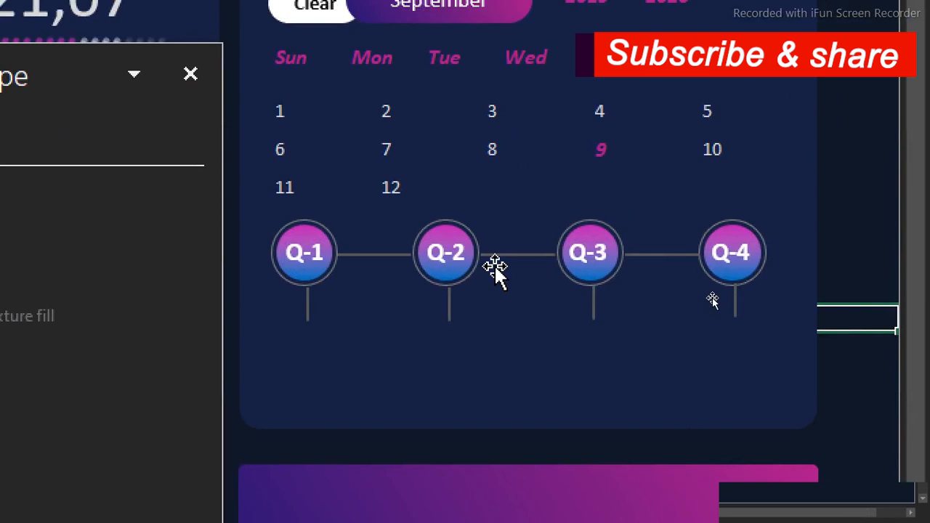
left_click(599, 255)
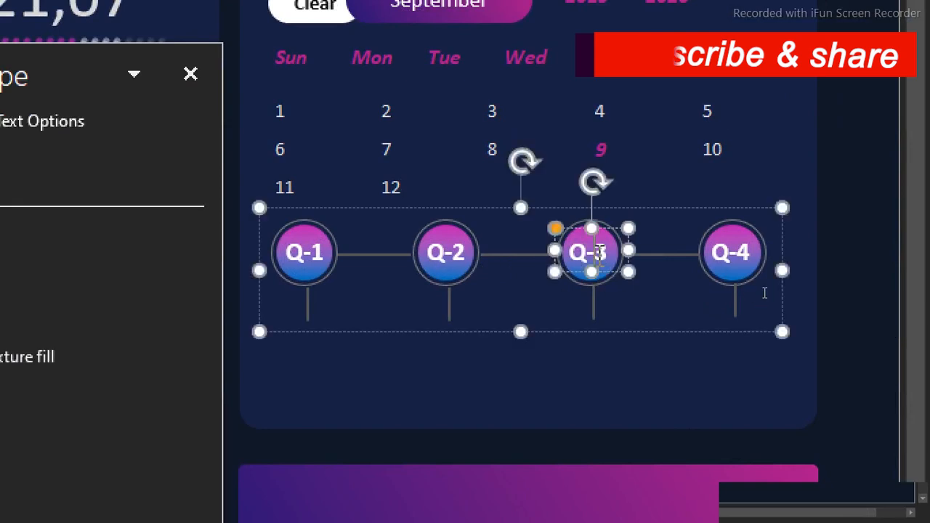
left_click(860, 210)
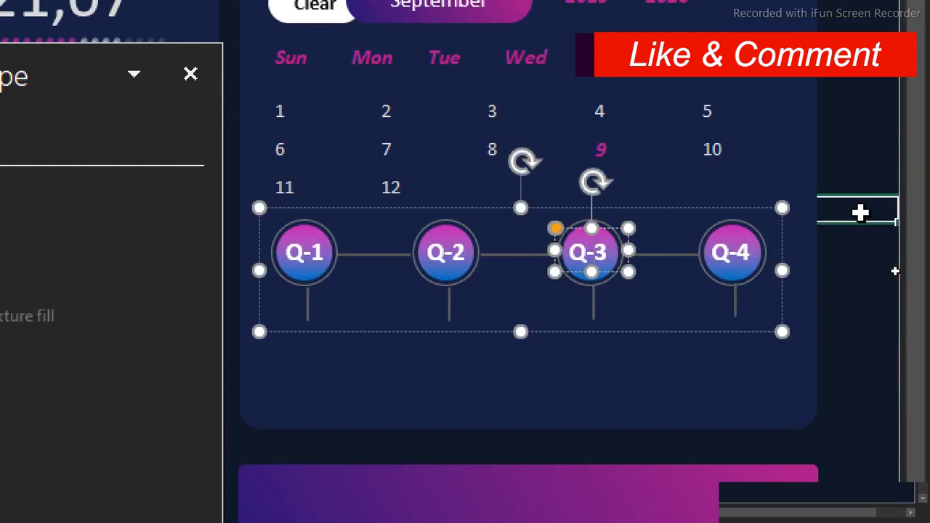
left_click(663, 258)
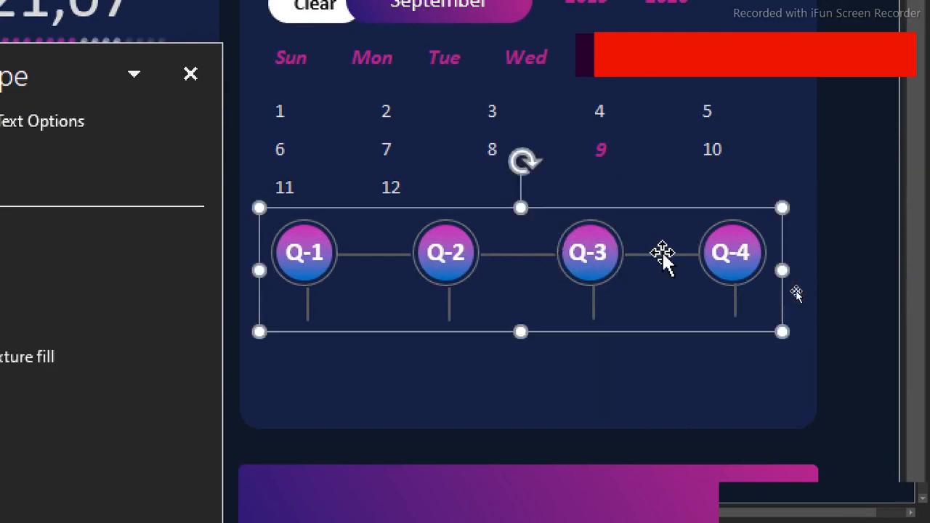
left_click(837, 210)
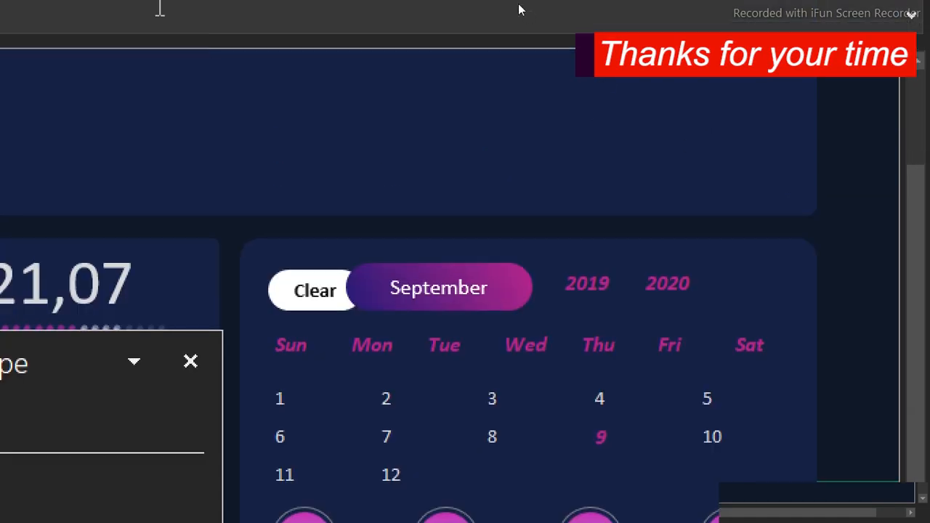
Start inserting a recently used shape for the quarterly section below the calendar dates
left_click(352, 4)
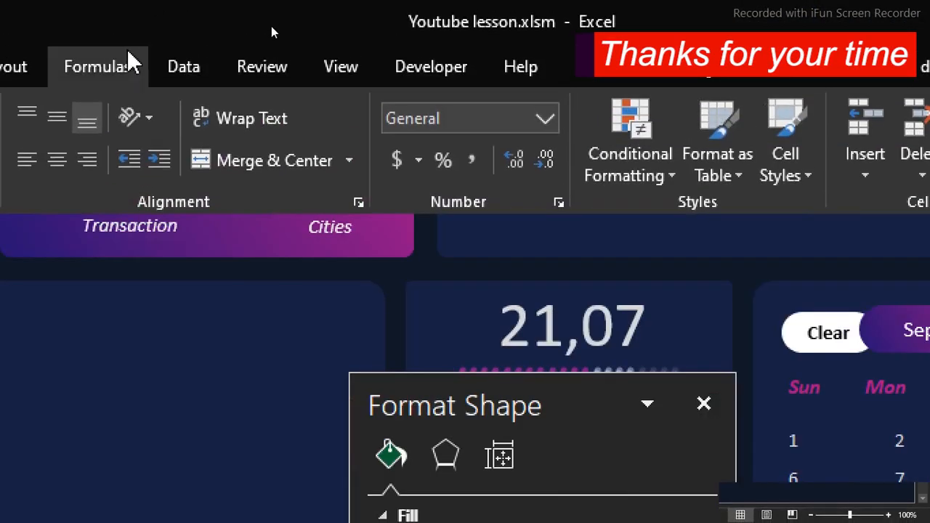
left_click(79, 66)
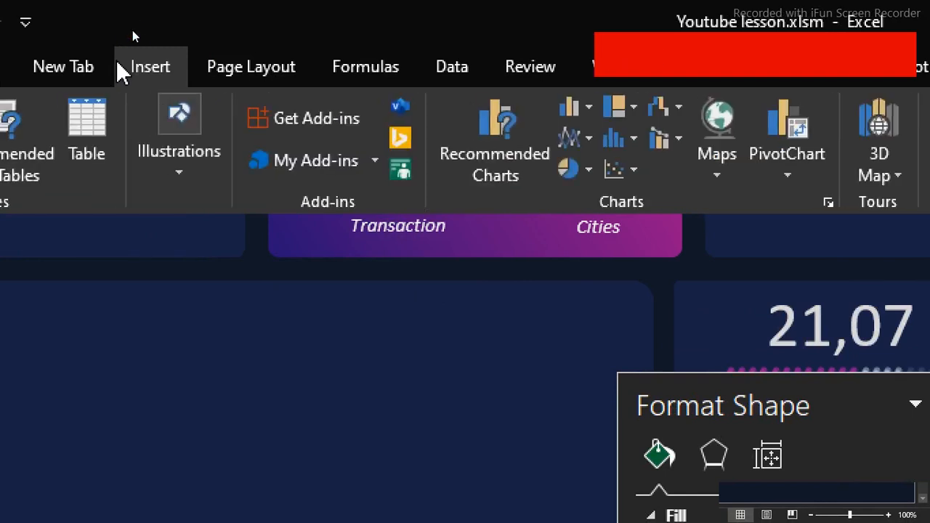
left_click(189, 193)
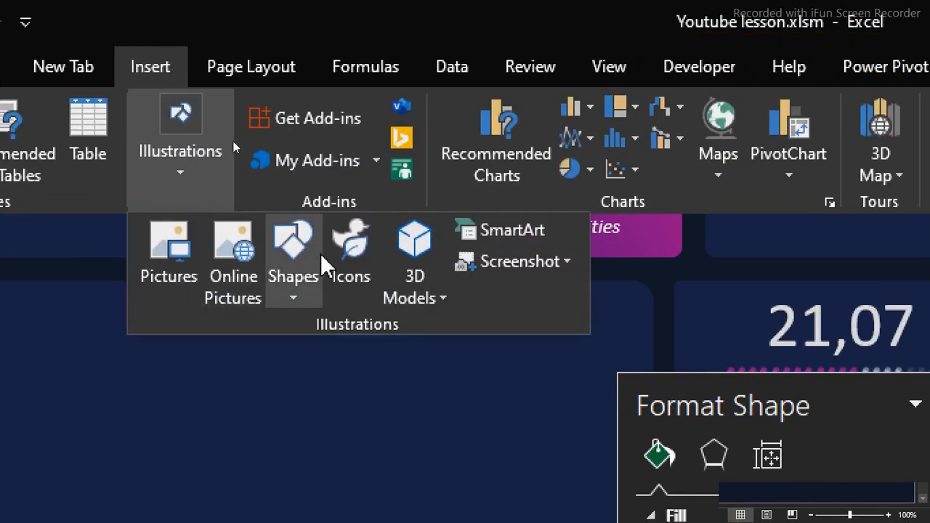
left_click(301, 308)
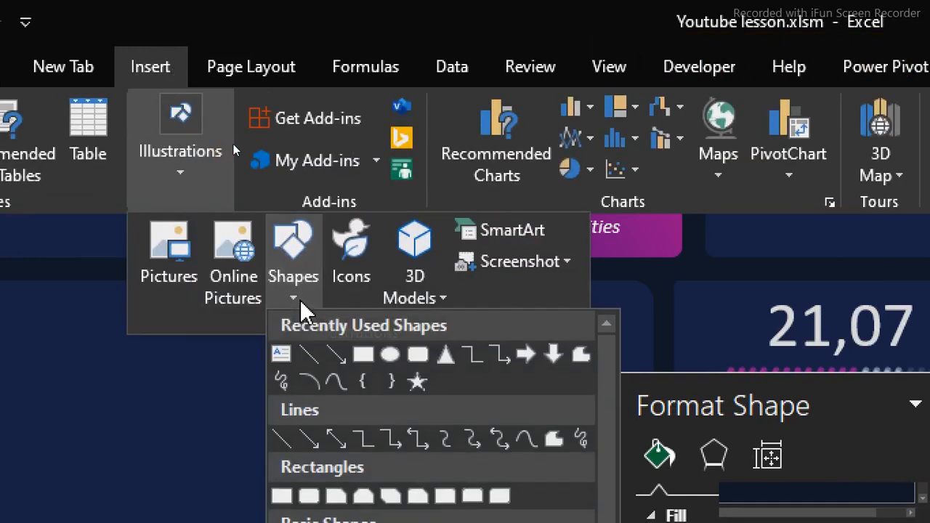
left_click(324, 354)
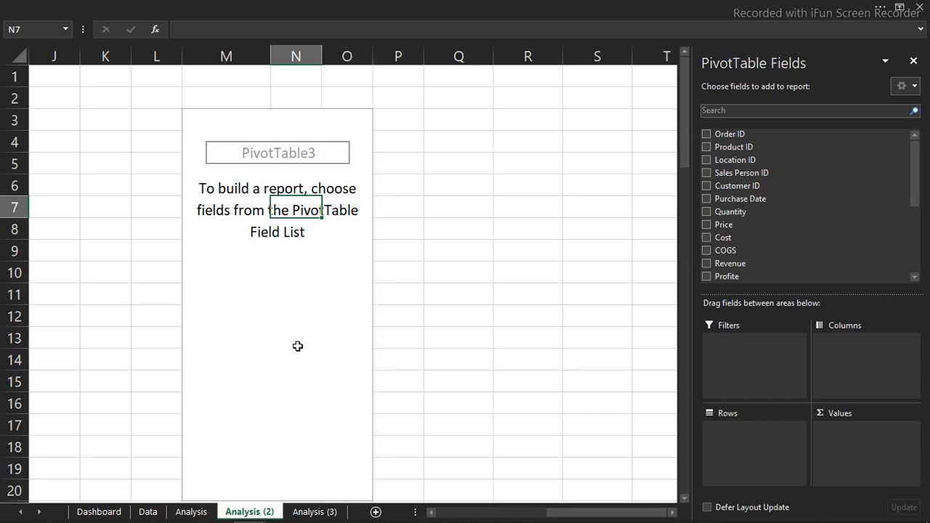
Build the empty PivotTable on the Analysis (2) sheet with Quarters as rows and Revenue as values
scroll(913, 258, "down", 4)
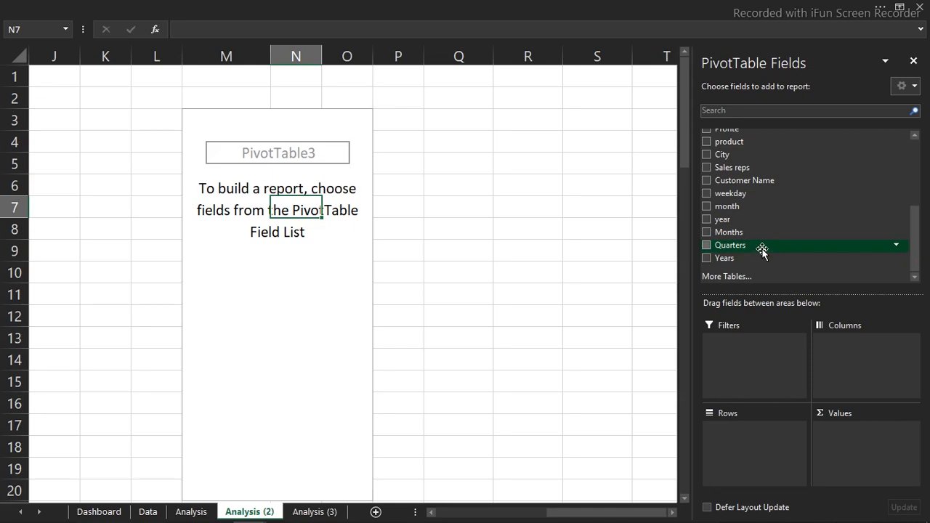
left_click_drag(754, 247, 755, 456)
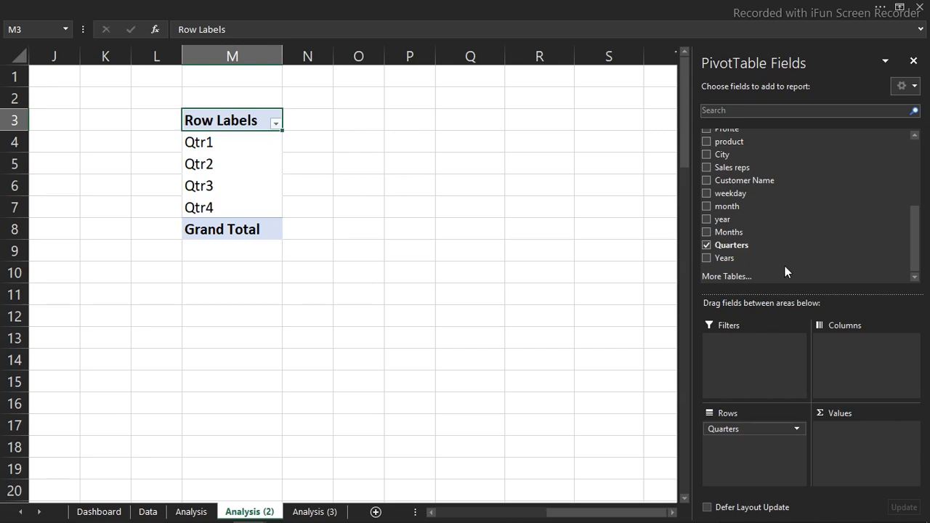
left_click_drag(914, 263, 914, 237)
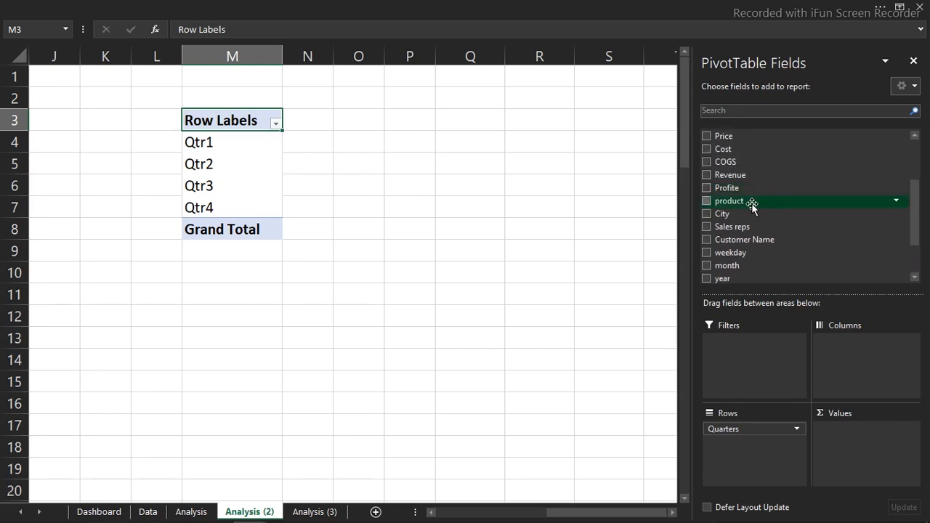
left_click_drag(737, 174, 851, 434)
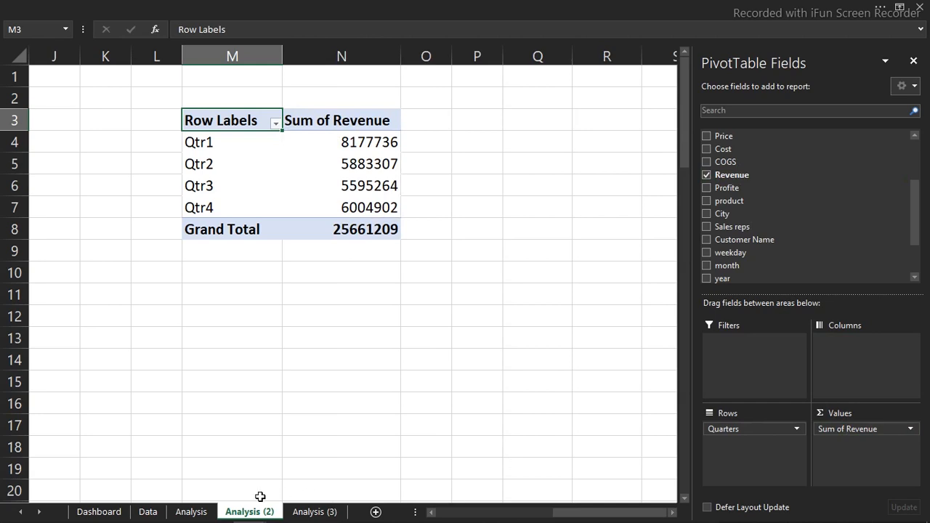
Check the dashboard's quarterly section, and add Revenue a second time to the values of the quarterly PivotTable on Analysis (2)
left_click(99, 512)
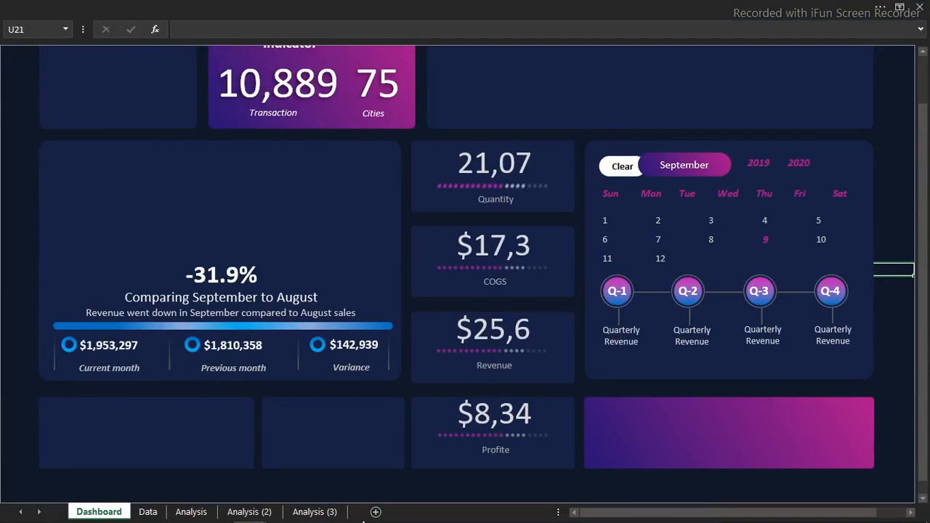
left_click(254, 513)
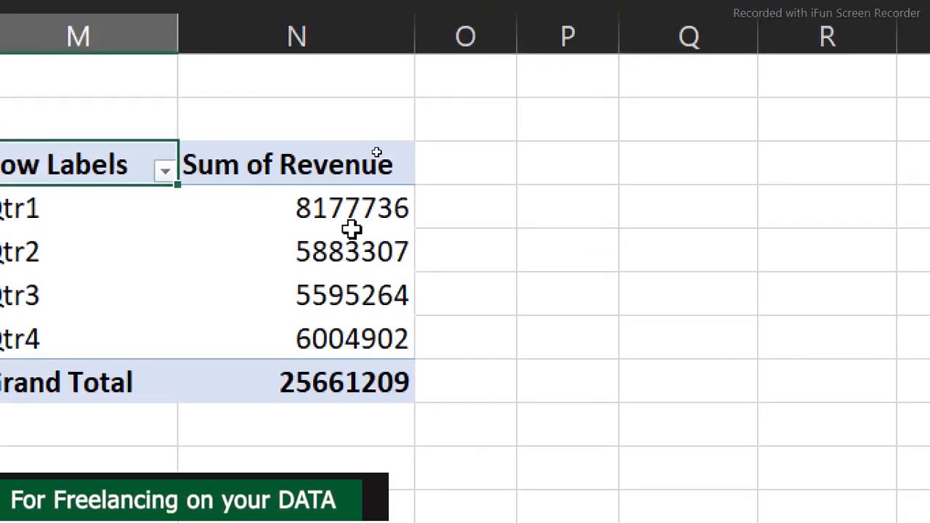
left_click(352, 229)
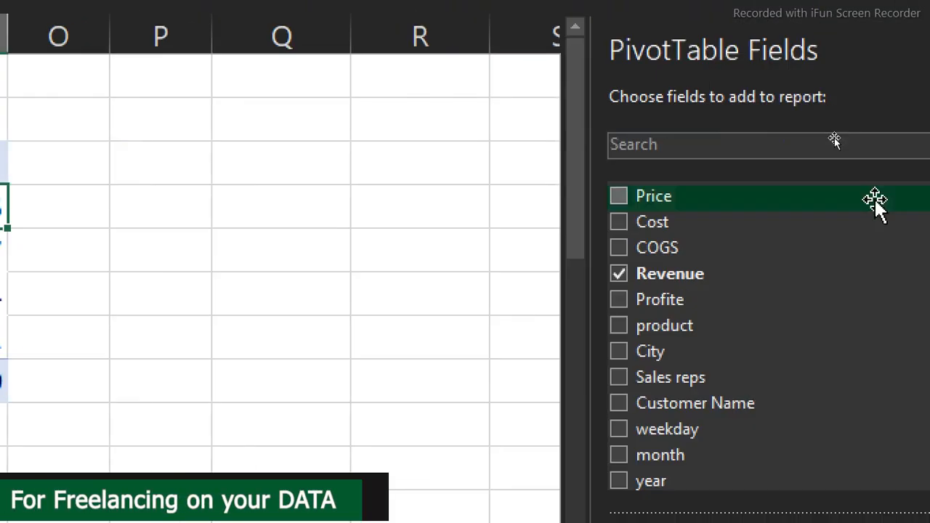
left_click_drag(544, 275, 895, 522)
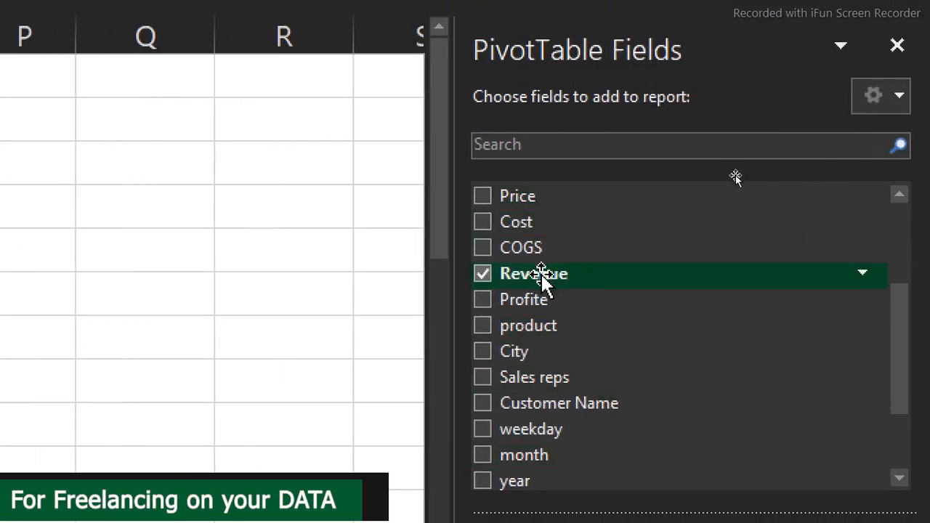
left_click_drag(895, 418, 780, 390)
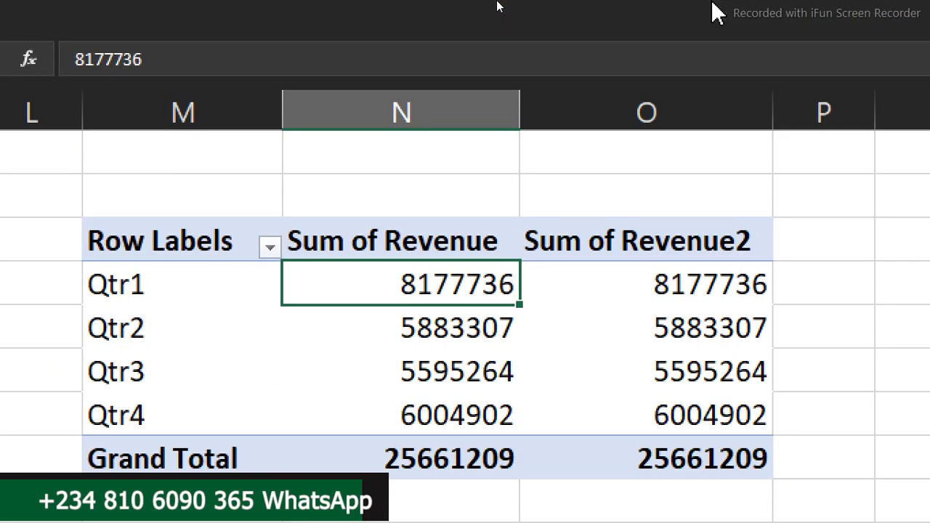
left_click(714, 7)
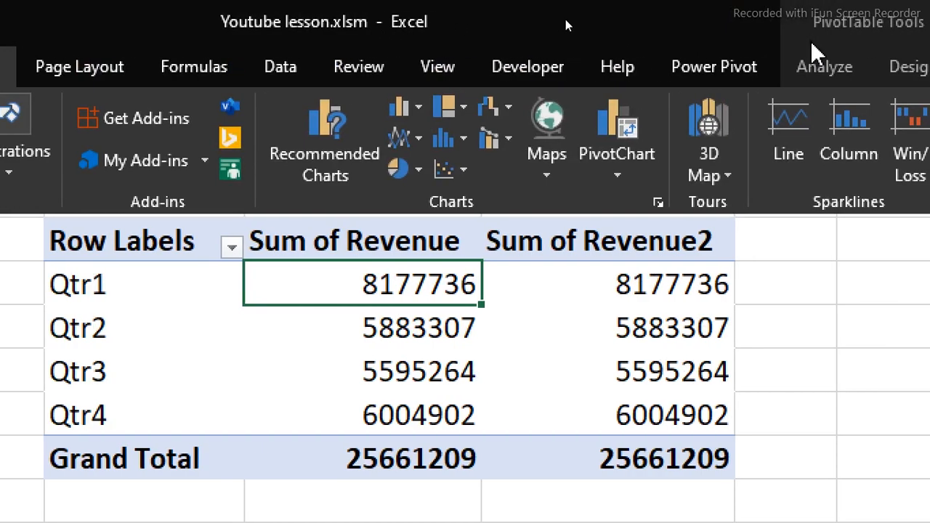
Turn off grand totals for rows and columns in the quarterly PivotTable and show it in tabular form
left_click(816, 67)
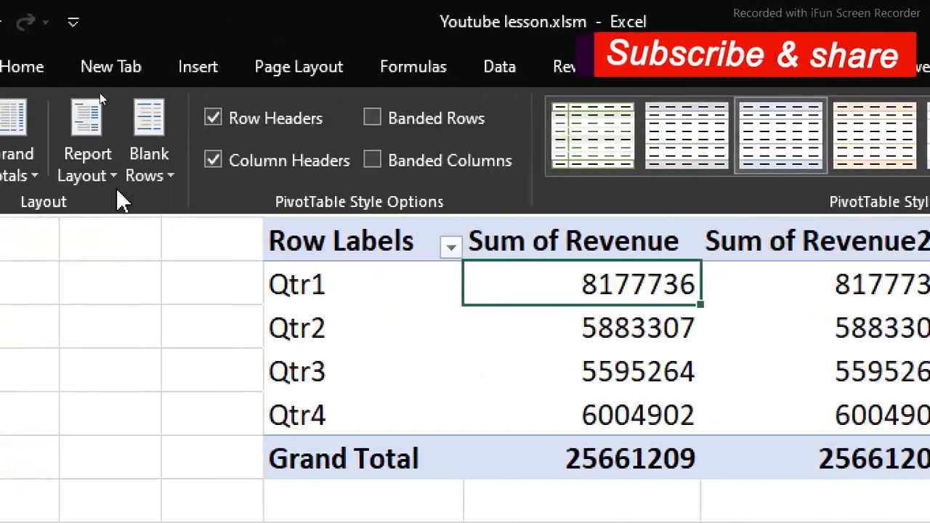
left_click(130, 173)
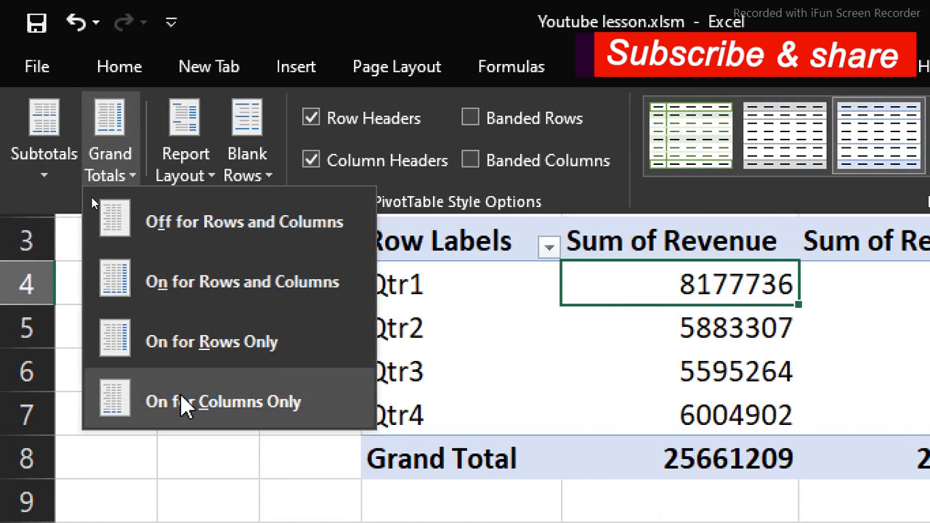
left_click(192, 225)
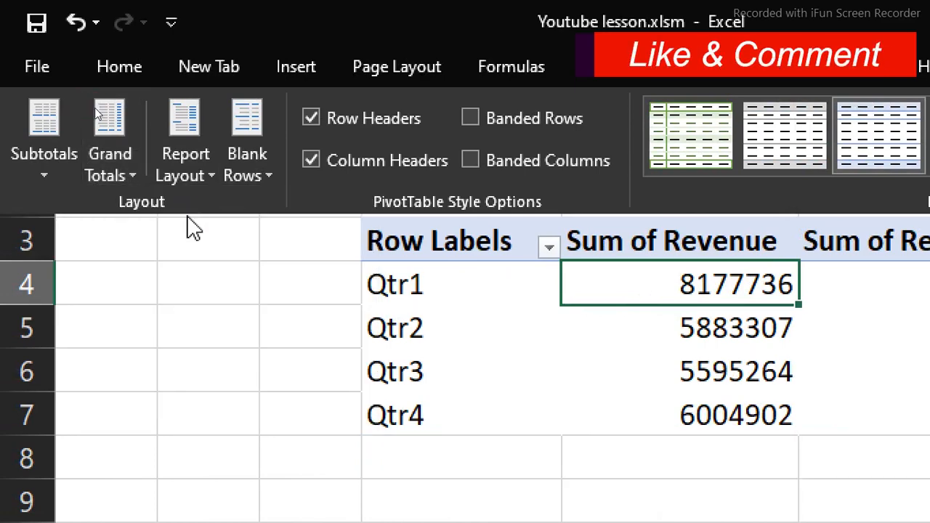
left_click(173, 171)
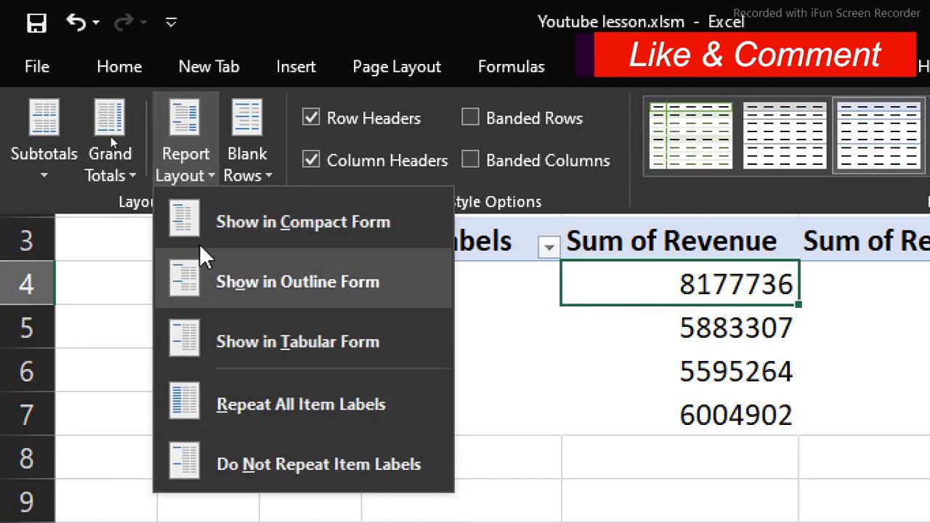
left_click(251, 348)
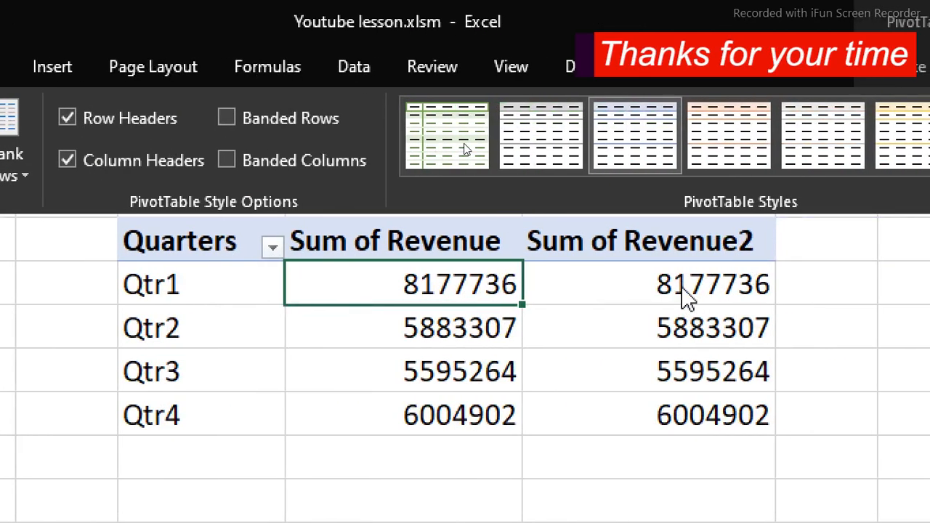
Show the Sum of Revenue2 values as % of Grand Total
left_click(683, 290)
left_click(680, 285)
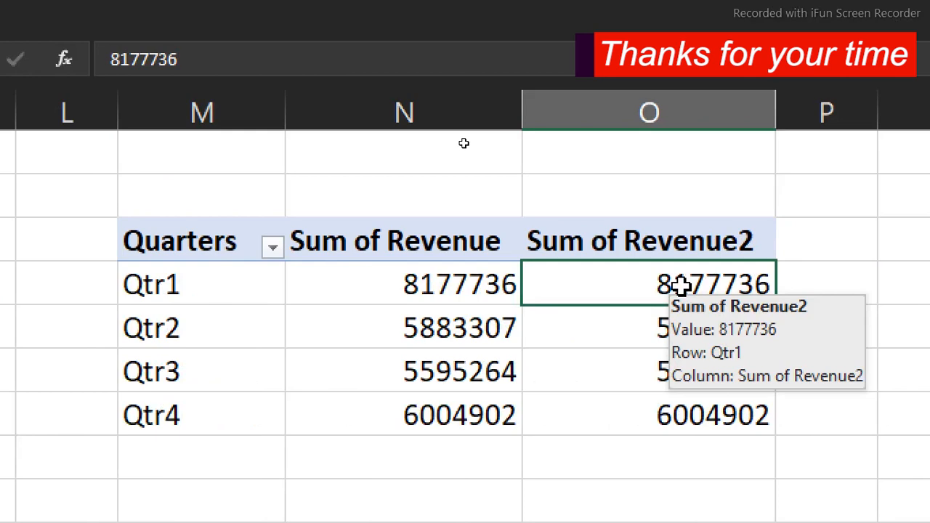
right_click(680, 285)
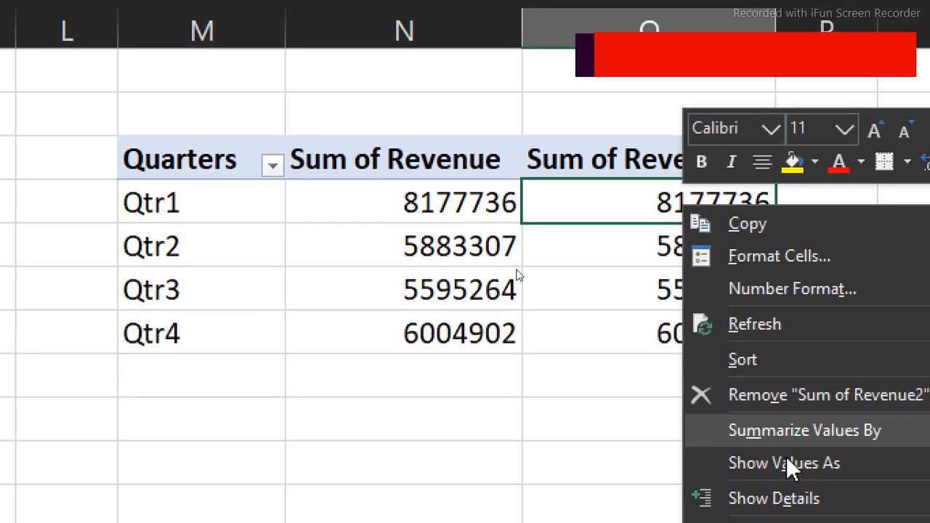
mouse_move(869, 465)
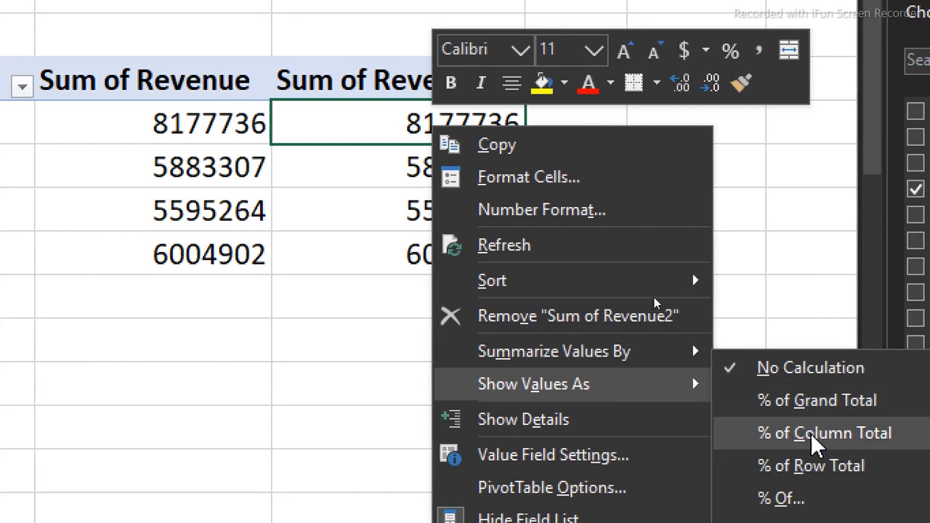
left_click(819, 402)
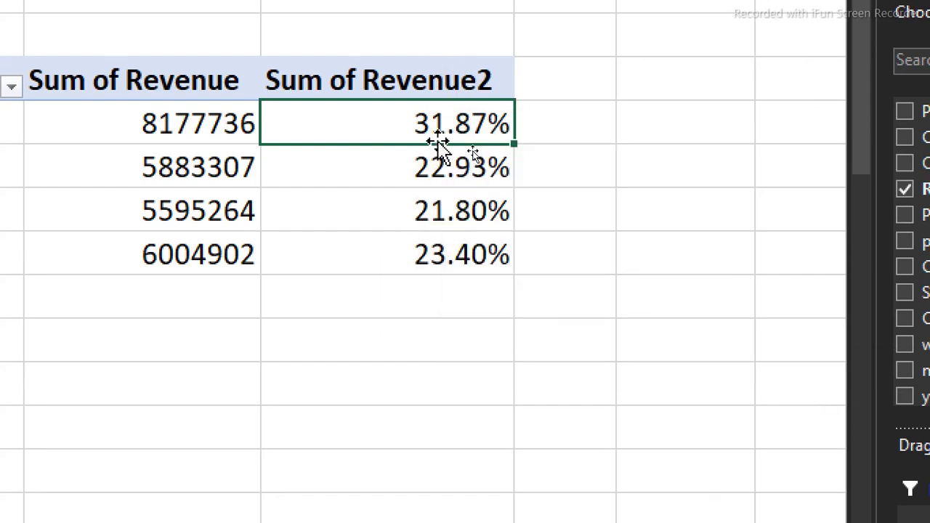
Set the number format of the Sum of Revenue2 percentages to 1 decimal place
left_click_drag(433, 125, 426, 249)
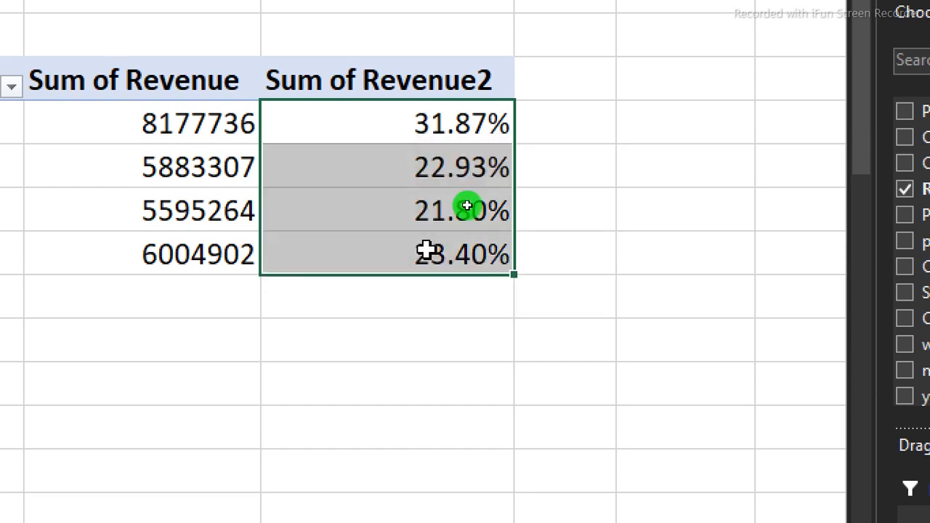
right_click(427, 251)
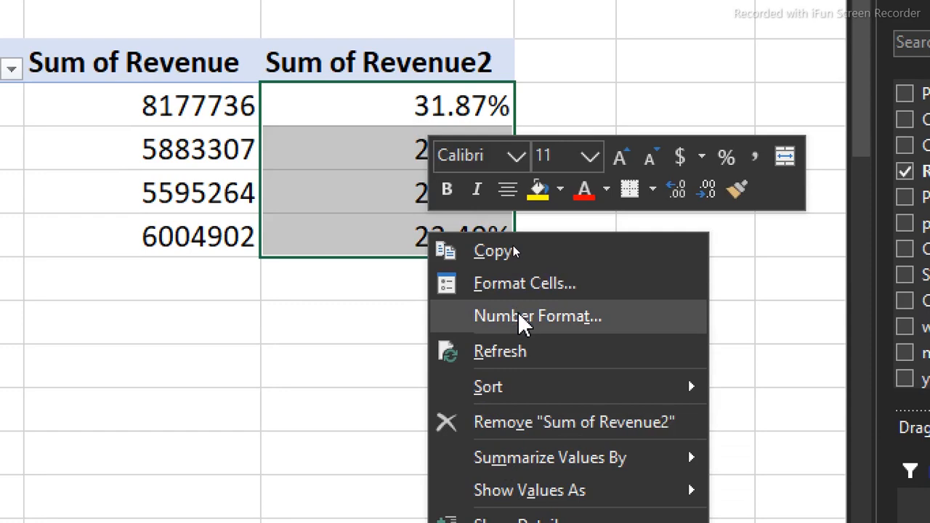
left_click(519, 317)
left_click(508, 161)
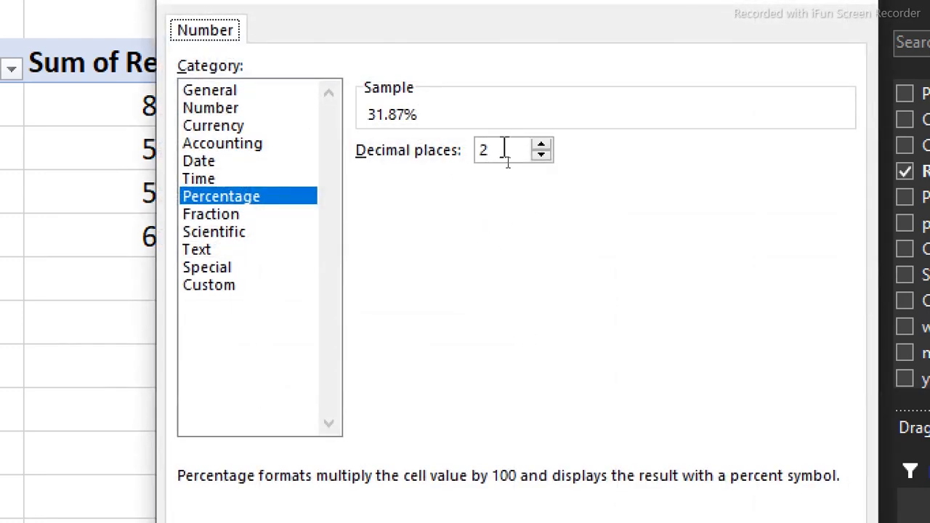
left_click(541, 155)
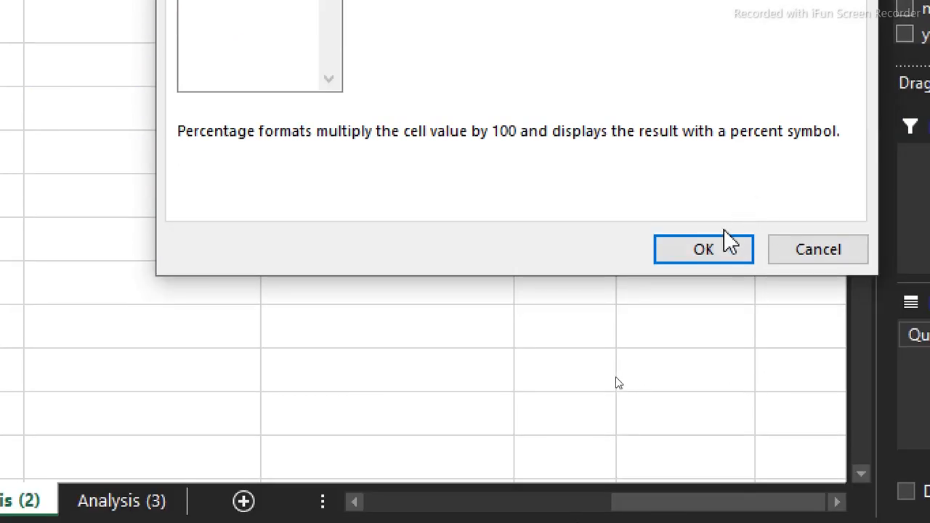
left_click(722, 248)
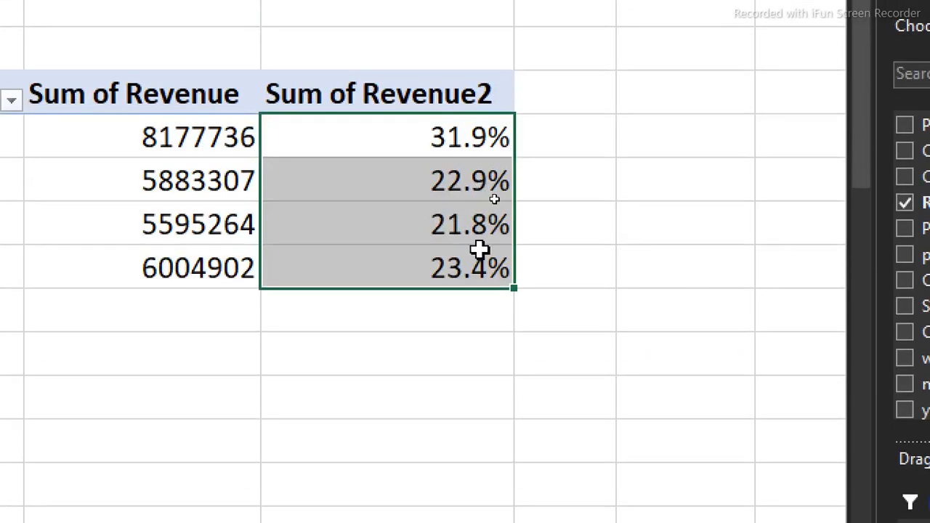
Try to copy the currency format of the Profite and Revenue totals onto the quarterly Sum of Revenue values with Format Painter
left_click_drag(170, 137, 179, 270)
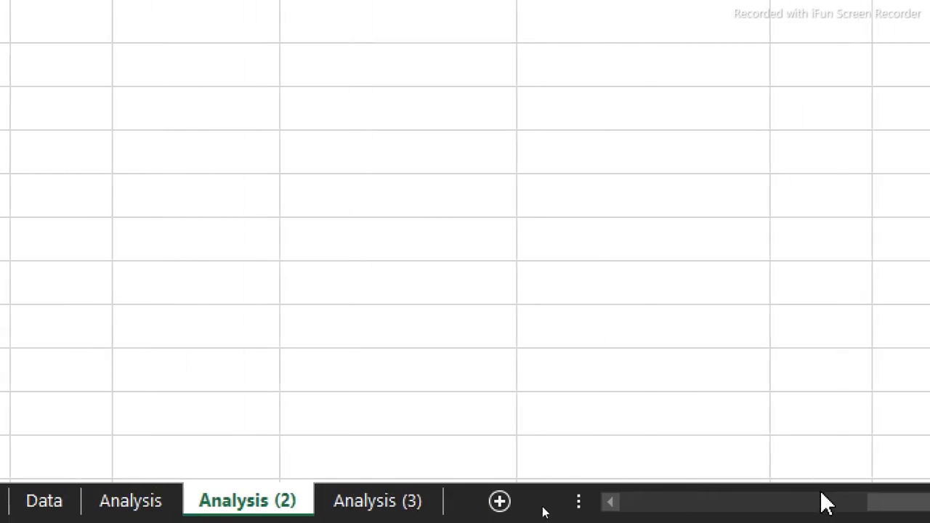
left_click_drag(835, 501, 603, 514)
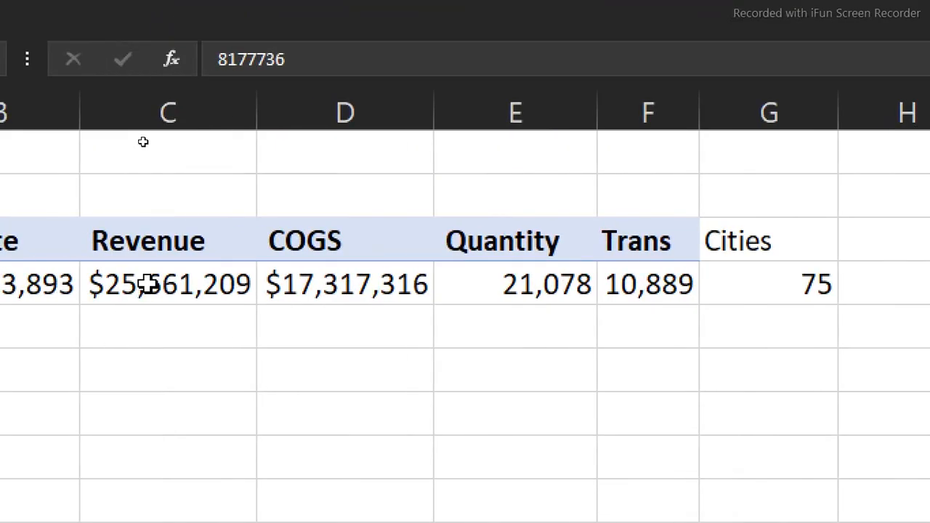
left_click_drag(141, 286, 44, 153)
left_click(102, 9)
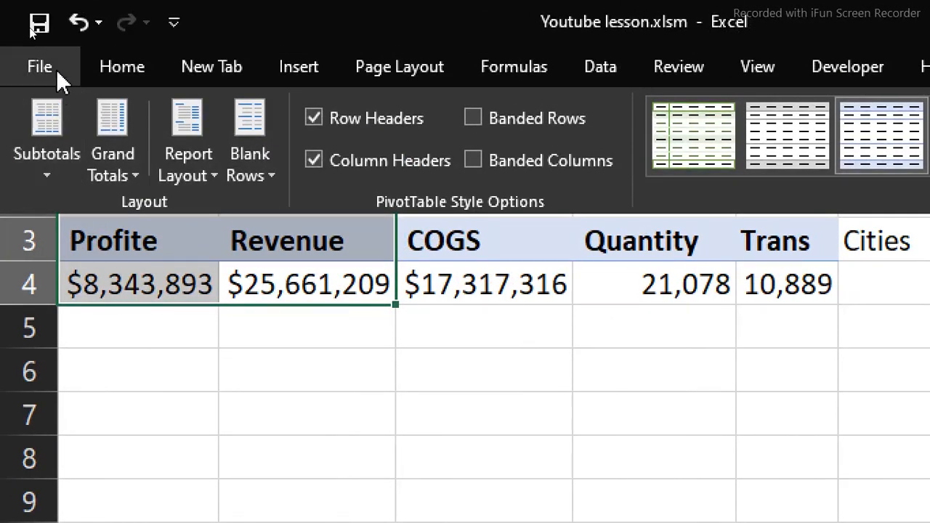
left_click(123, 71)
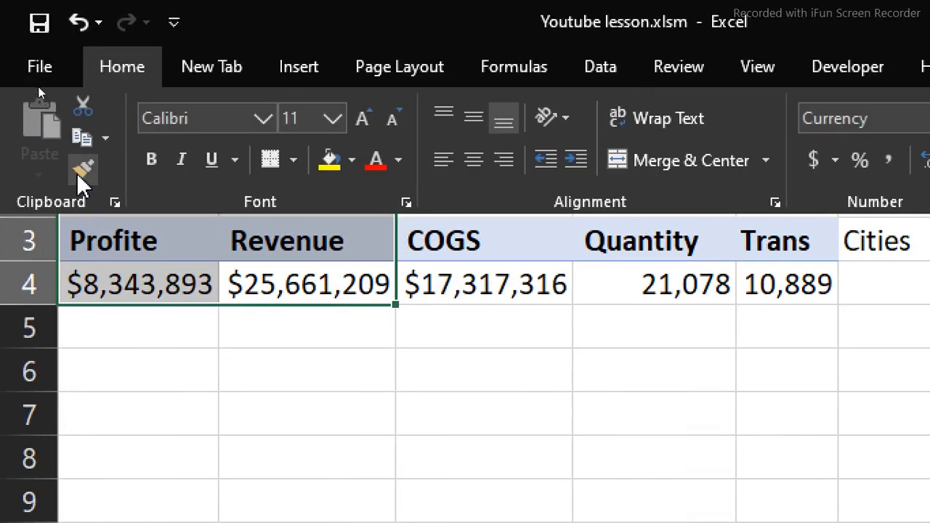
left_click(77, 170)
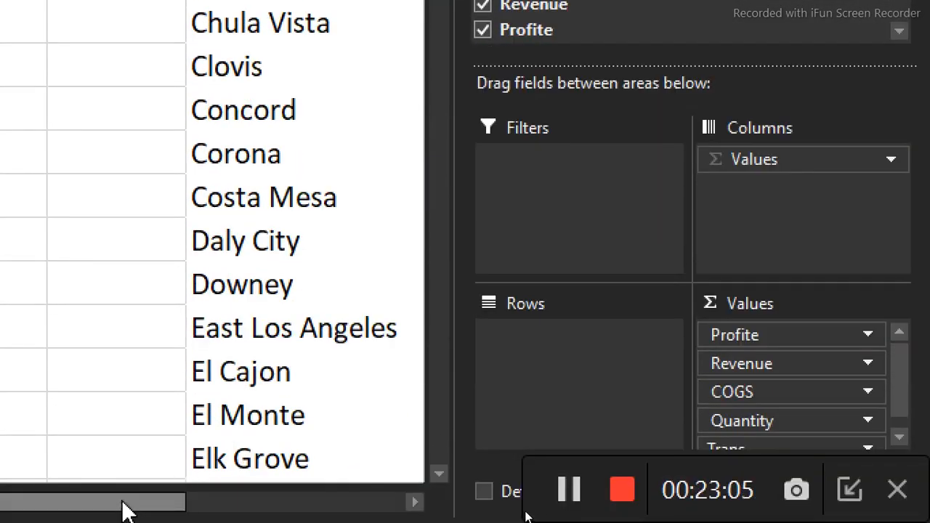
left_click_drag(120, 503, 481, 472)
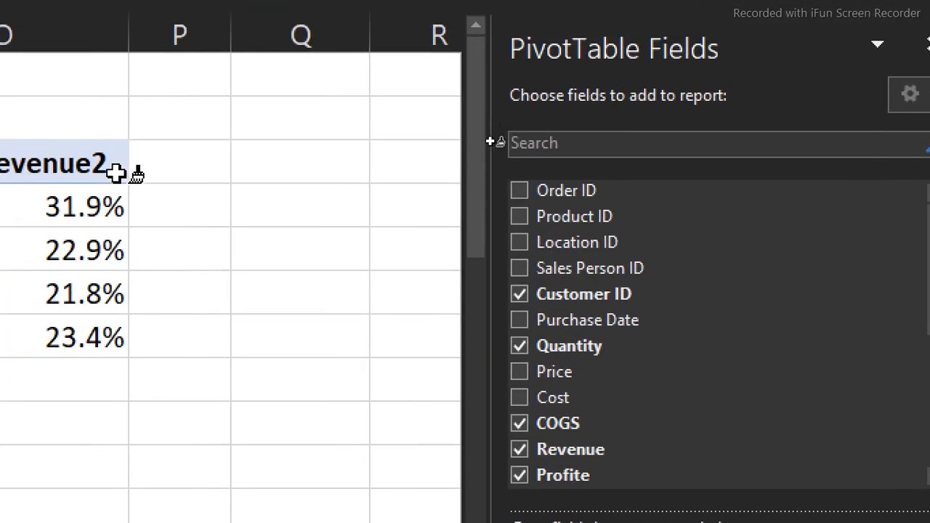
left_click_drag(129, 203, 126, 314)
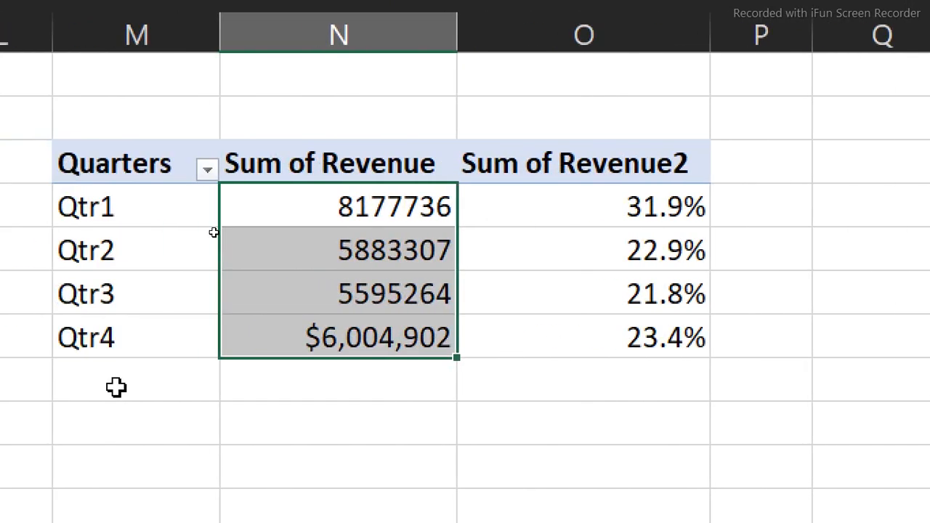
Remove "sum of" from both revenue headers of the quarterly PivotTable using Replace All with an empty replacement
left_click(263, 164)
left_click_drag(263, 164, 534, 146)
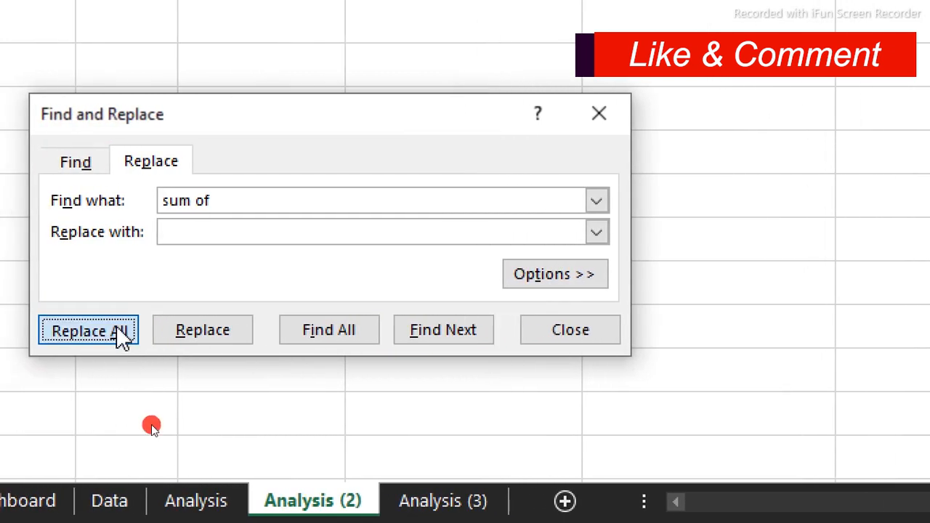
left_click(117, 330)
left_click(677, 131)
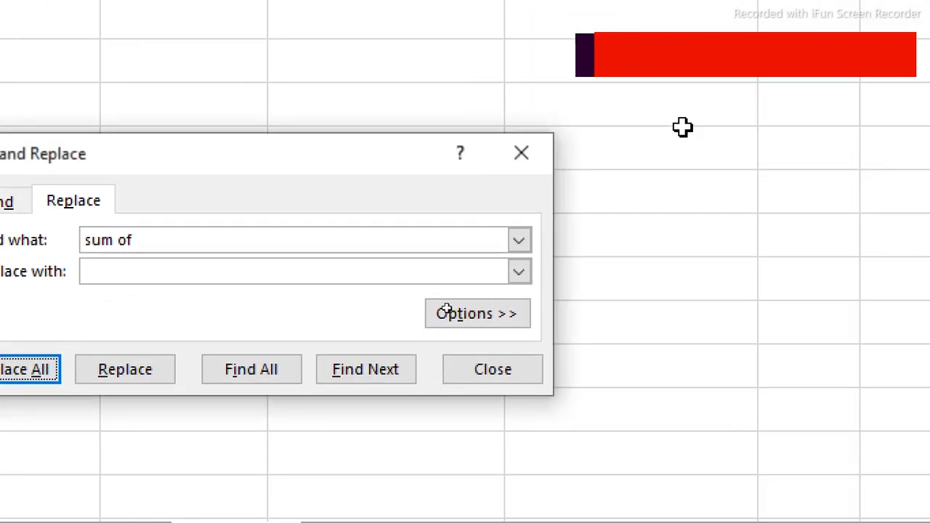
left_click(522, 156)
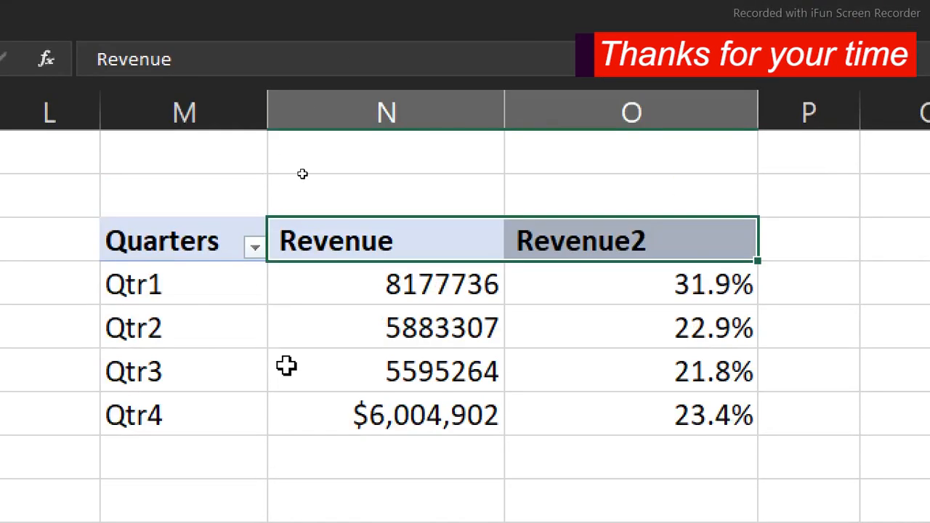
Copy the currency format of the Qtr4 revenue onto the Qtr1 to Qtr3 revenue values with Format Painter
left_click(380, 426)
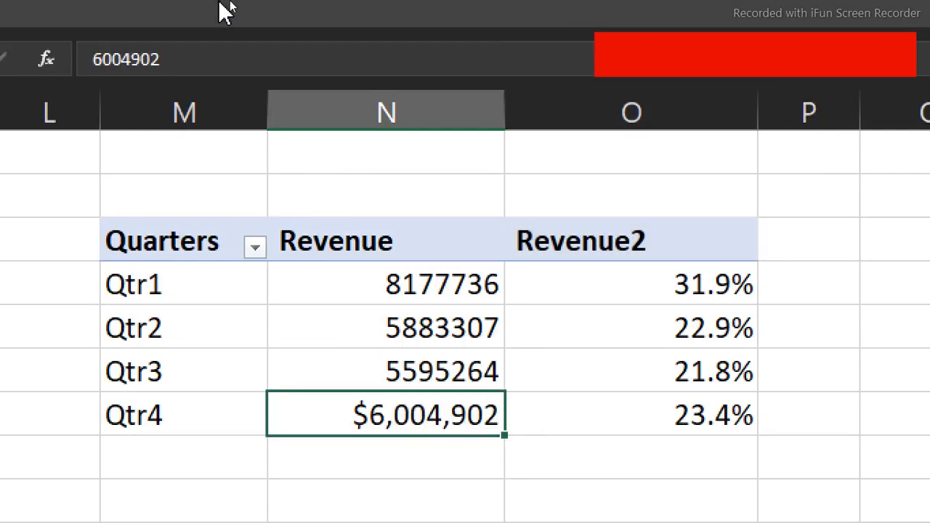
left_click(156, 11)
left_click(83, 168)
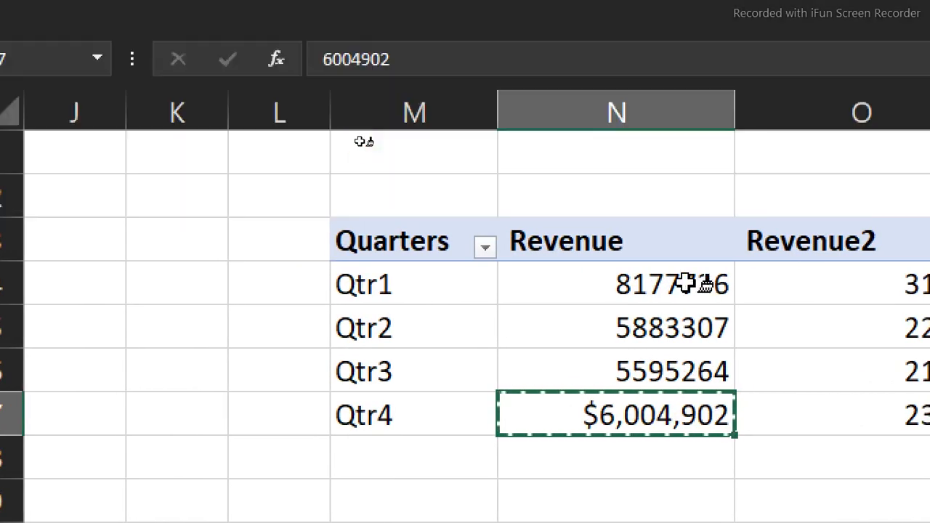
left_click_drag(689, 287, 687, 356)
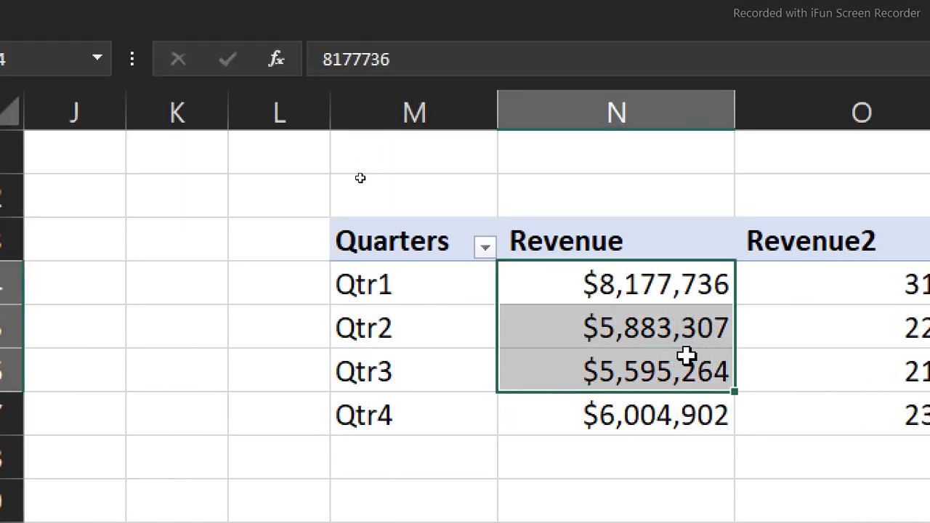
left_click(622, 343)
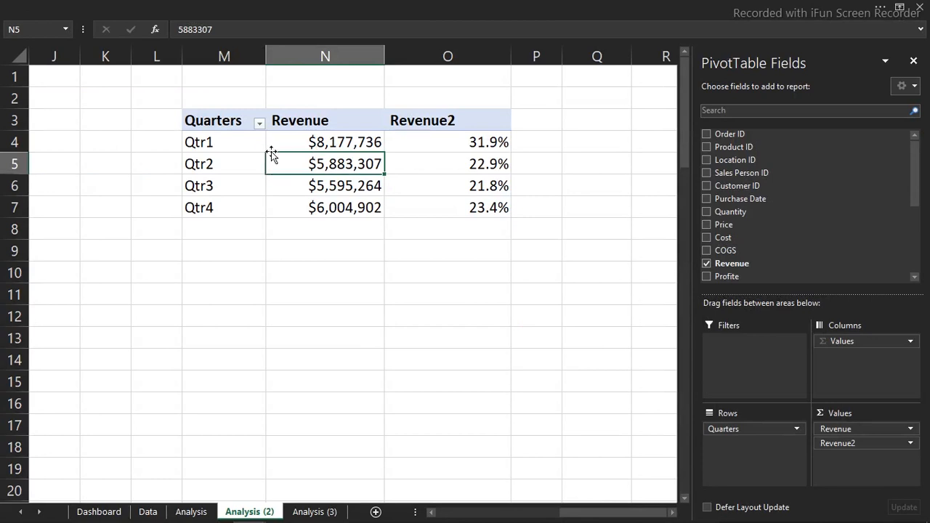
Review the revenue amount of each quarter and the percentage shares in the quarterly PivotTable
left_click(308, 143)
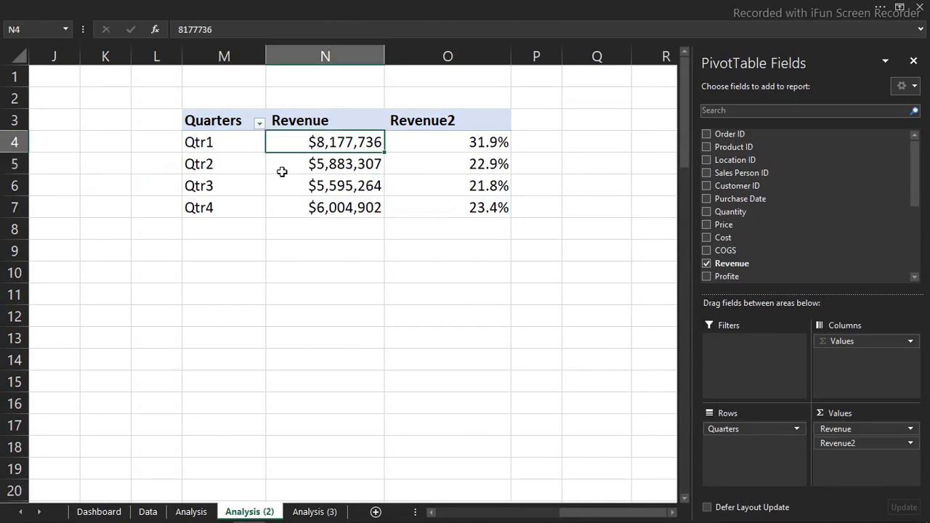
left_click(319, 166)
left_click(320, 187)
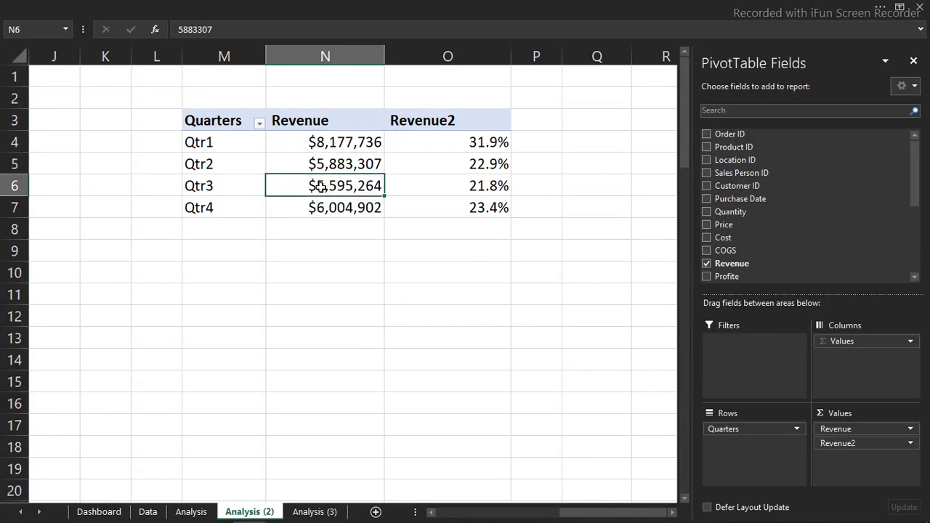
left_click(316, 205)
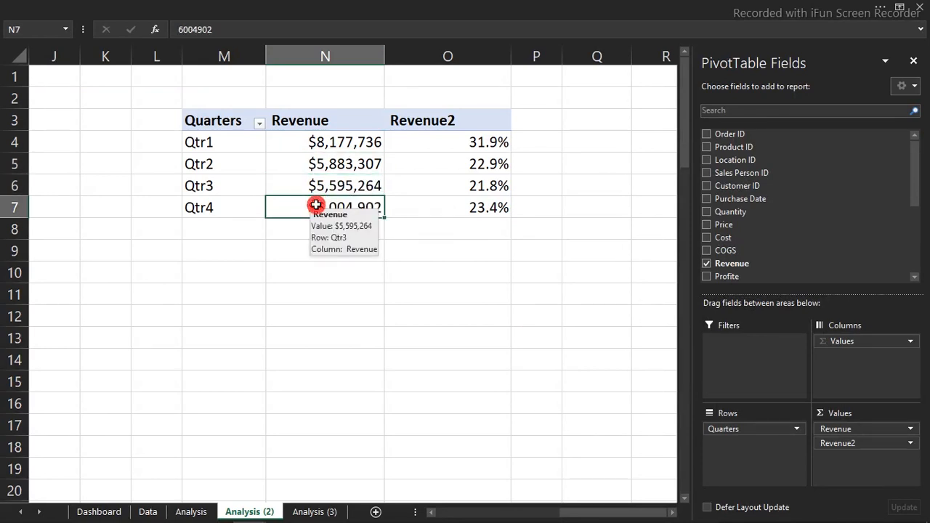
left_click(336, 141)
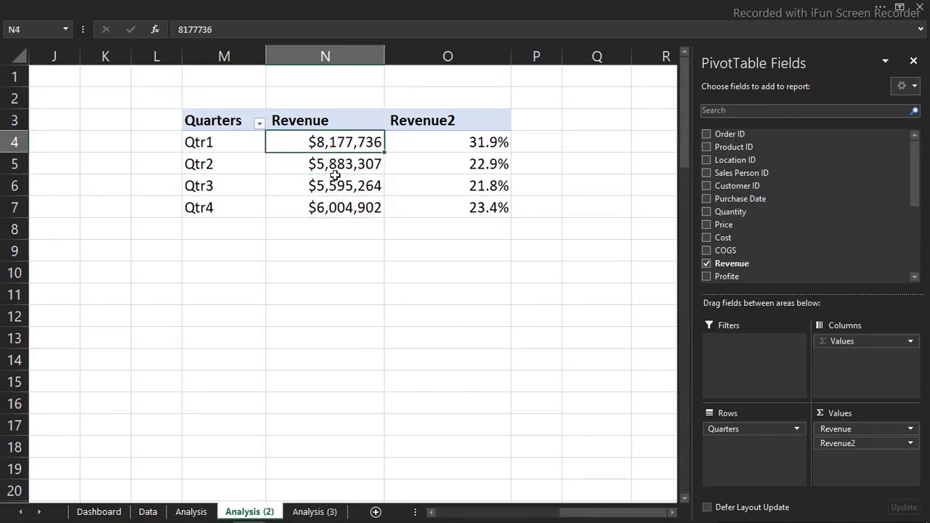
left_click(336, 206)
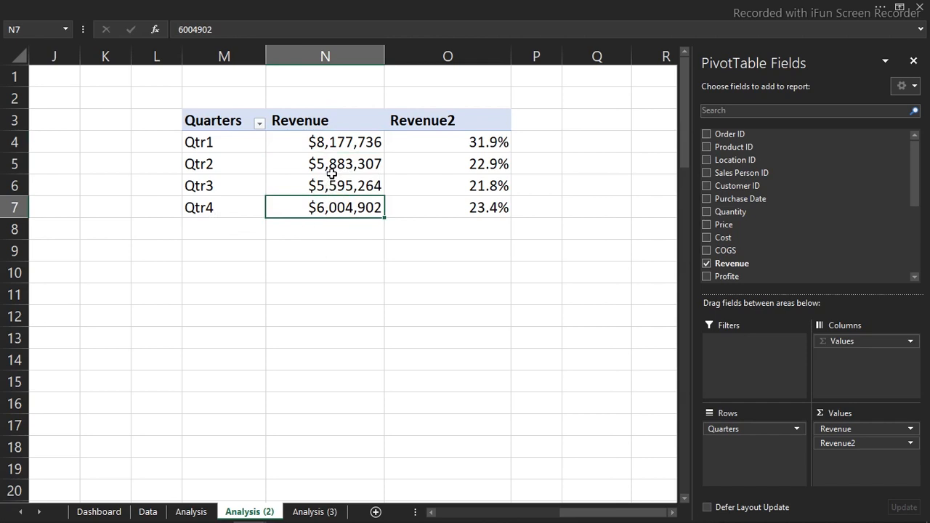
left_click(453, 154)
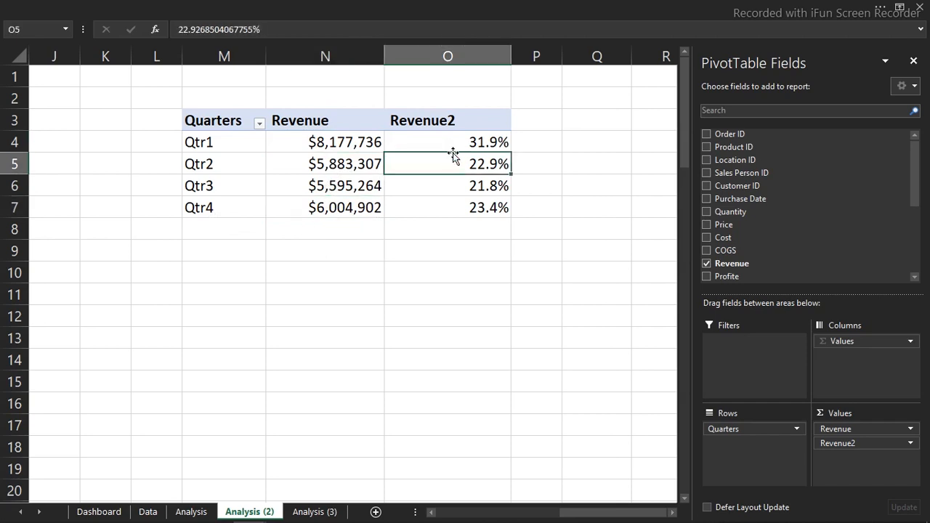
left_click(365, 142)
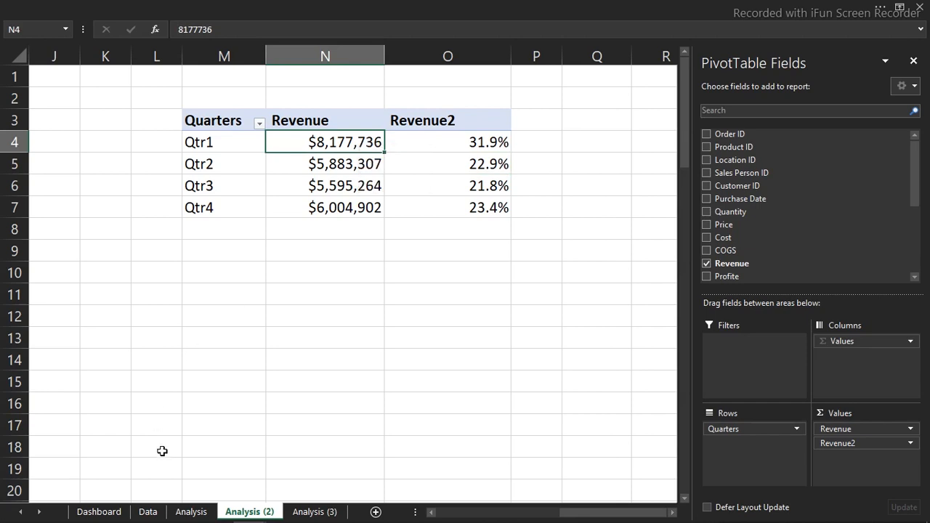
On the Dashboard sheet, copy the Revenue card's text label to just below the Quarterly Revenue caption of Q-1
left_click(109, 512)
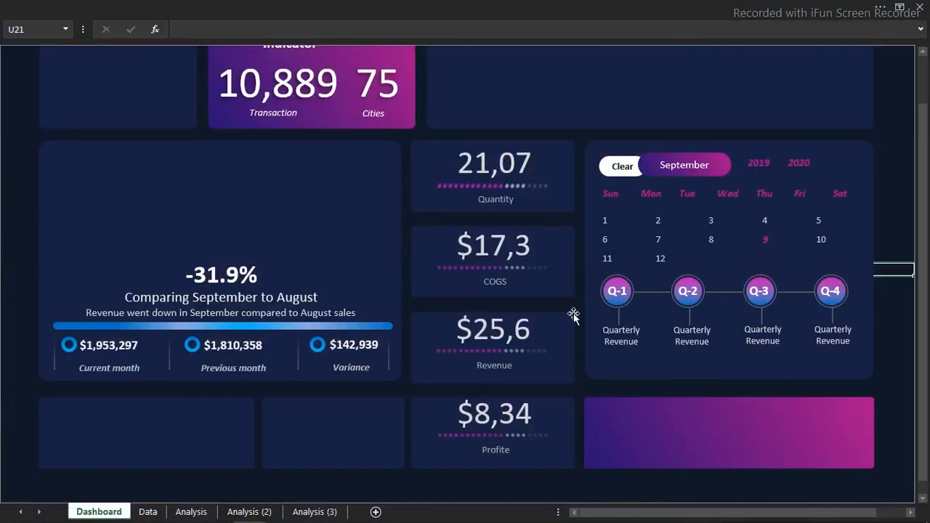
left_click(503, 366)
left_click(503, 366)
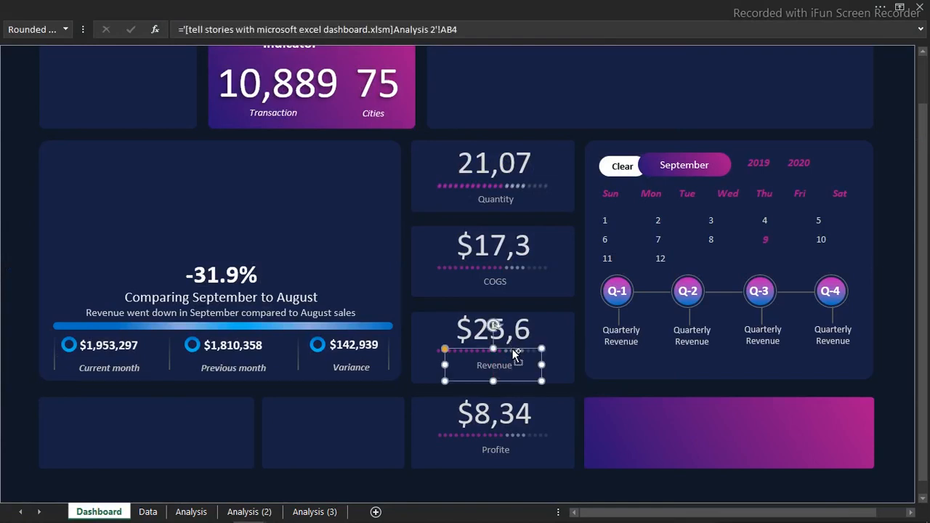
left_click_drag(514, 354, 637, 343)
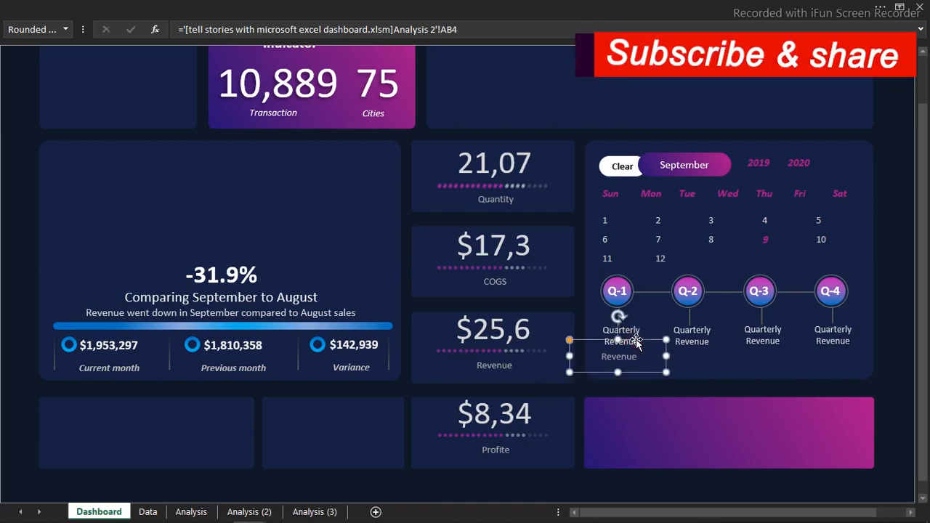
Link the copied label under Q-1 to cell N4 of Analysis (2) and duplicate it under Q-2, Q-3 and Q-4
left_click_drag(469, 30, 164, 29)
type("=")
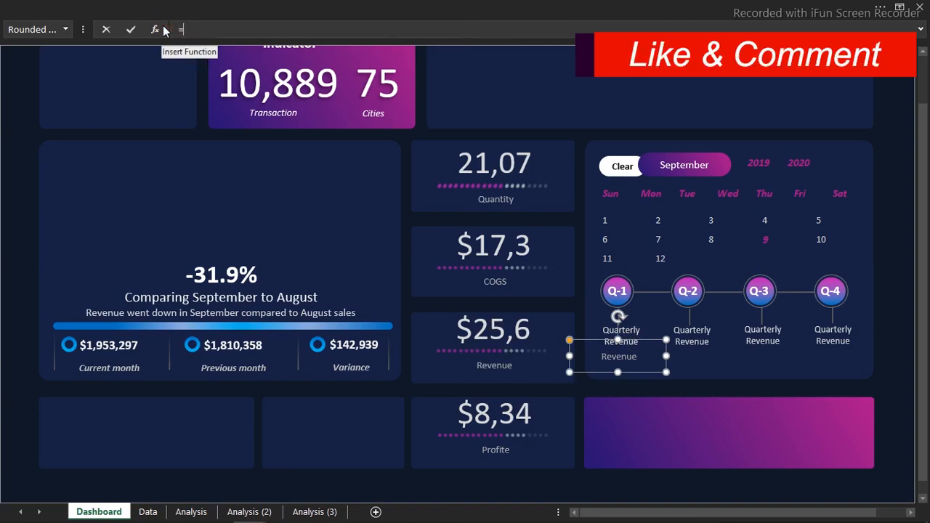
left_click(247, 512)
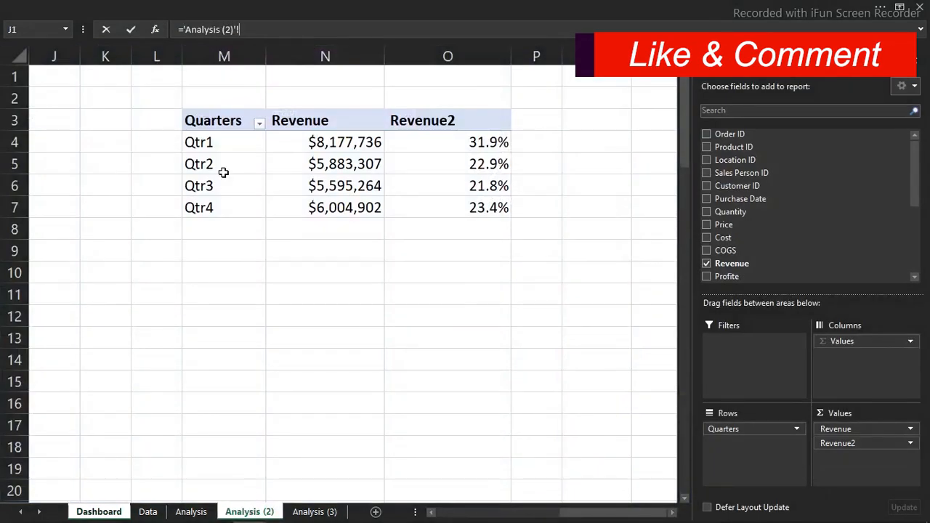
left_click(317, 144)
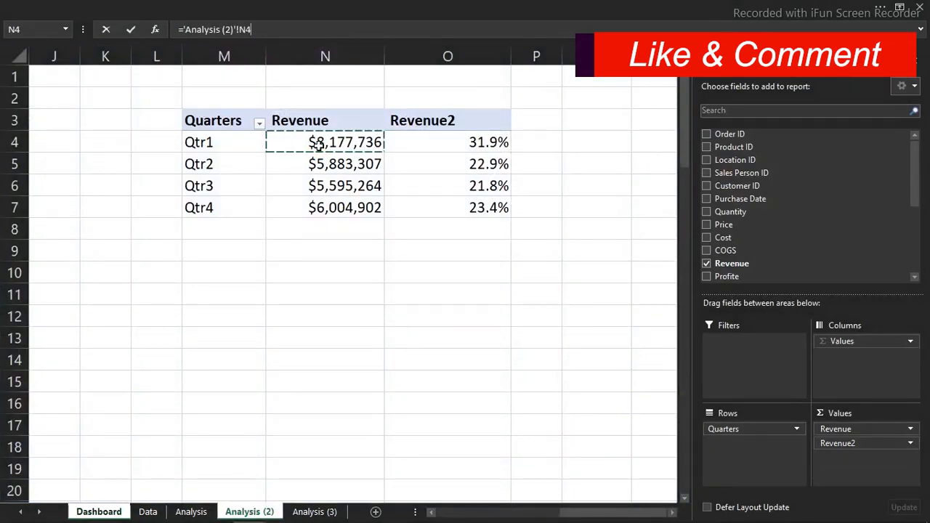
key("Return")
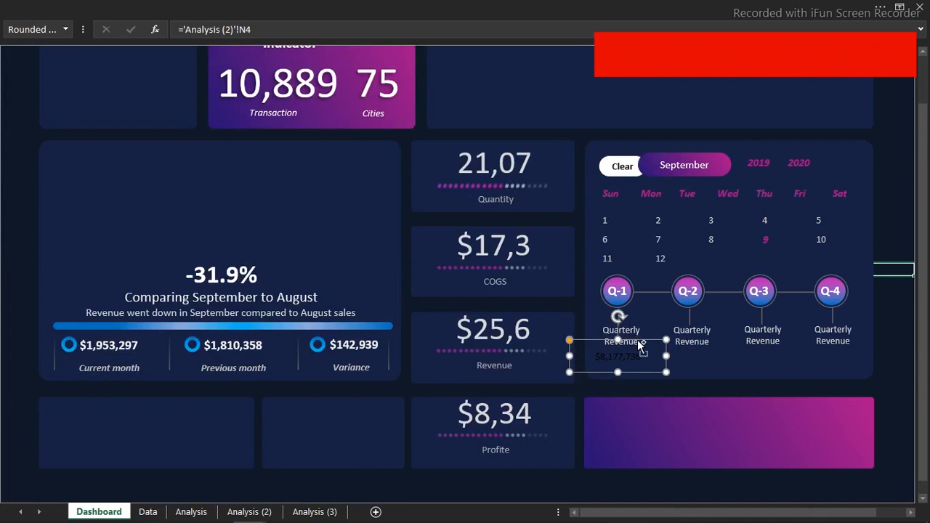
key("ctrl+d")
left_click_drag(664, 351, 709, 342)
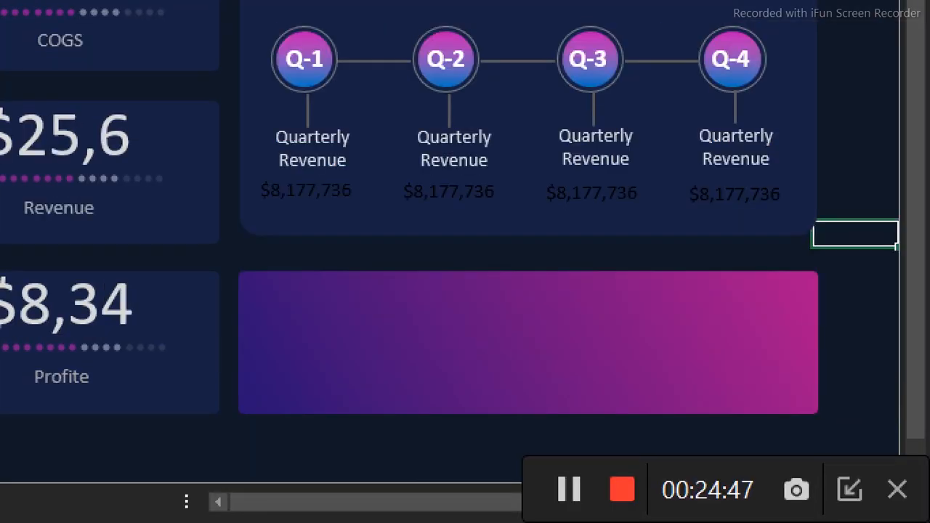
Link the duplicated labels under Q-2, Q-3 and Q-4 to the matching quarterly revenues in N5, N6 and N7 of Analysis (2)
left_click(309, 192)
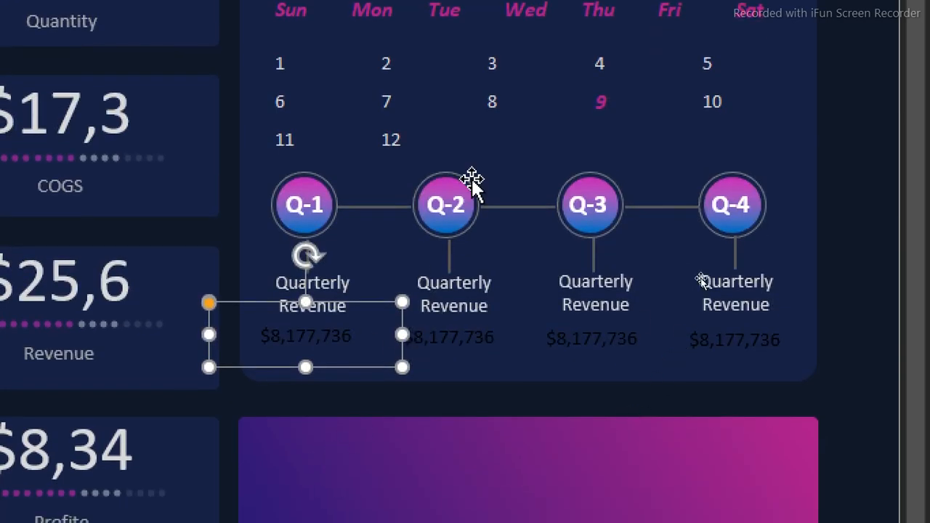
left_click(477, 334)
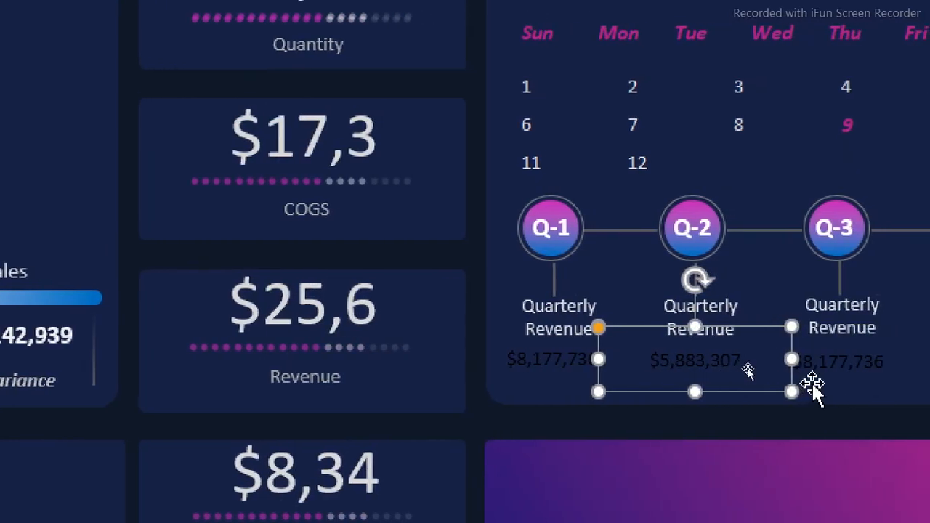
left_click(853, 354)
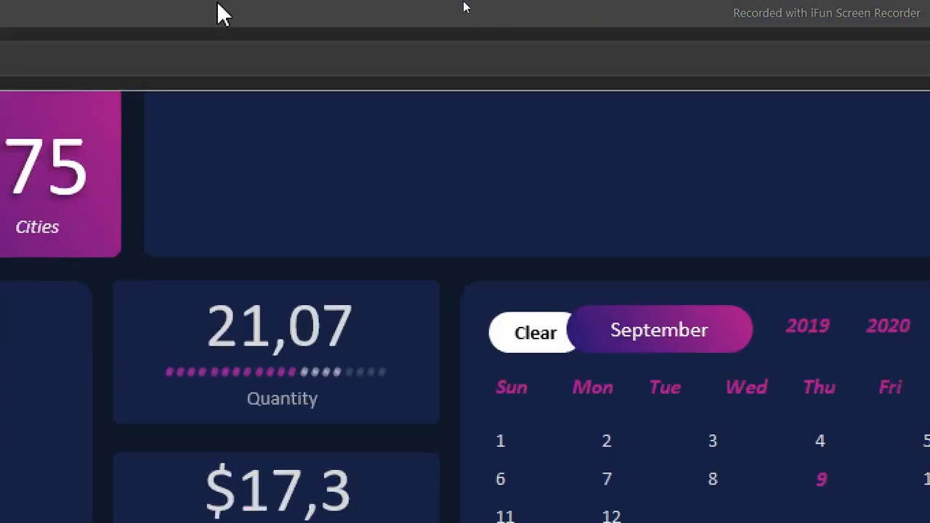
left_click(267, 67)
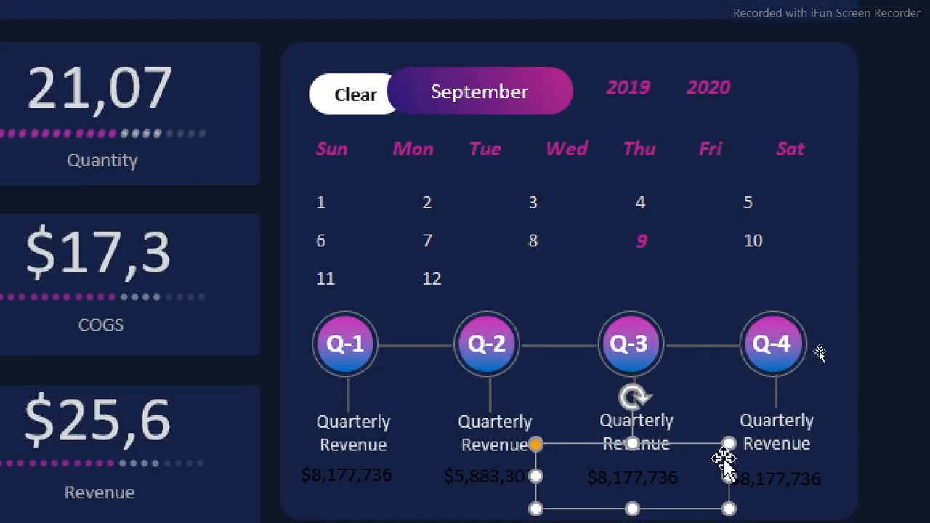
left_click_drag(725, 458, 791, 463)
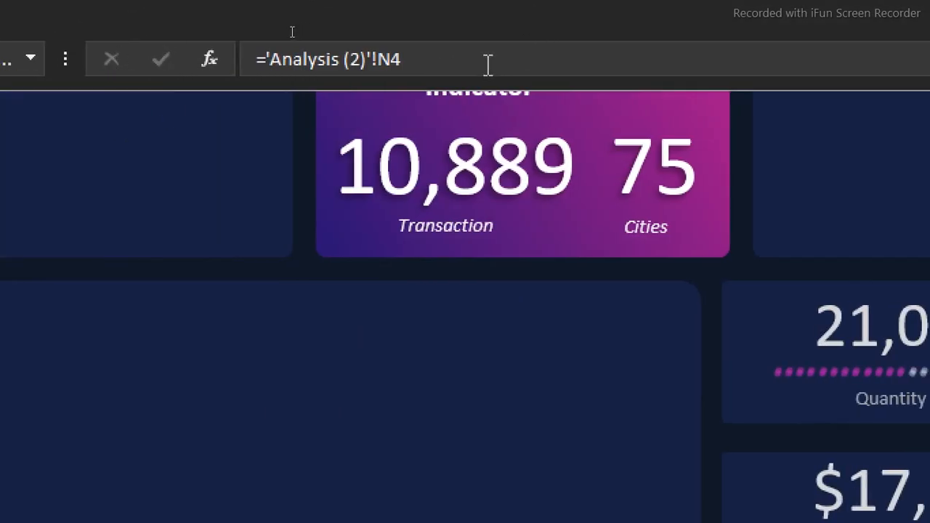
left_click(77, 58)
key("Return")
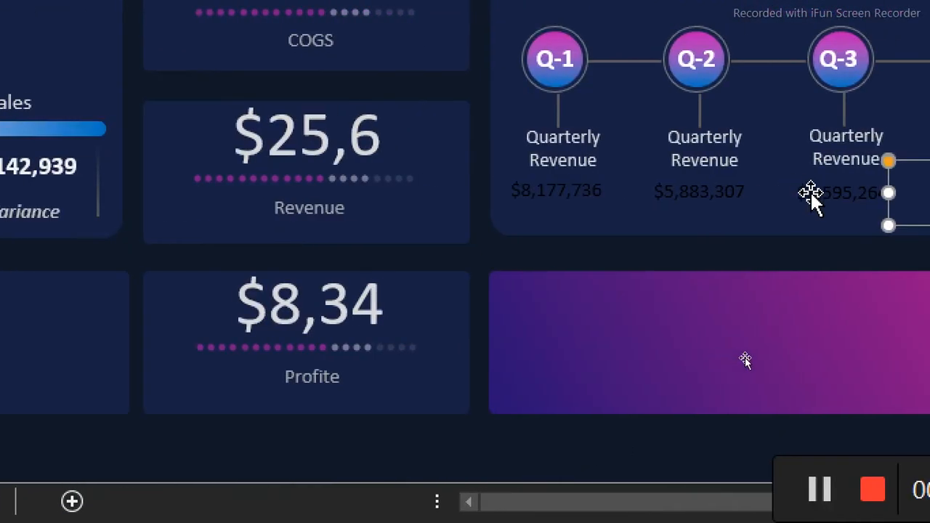
Format all four quarterly revenue labels under the circles in bold with a light font colour at size 14
left_click(811, 191)
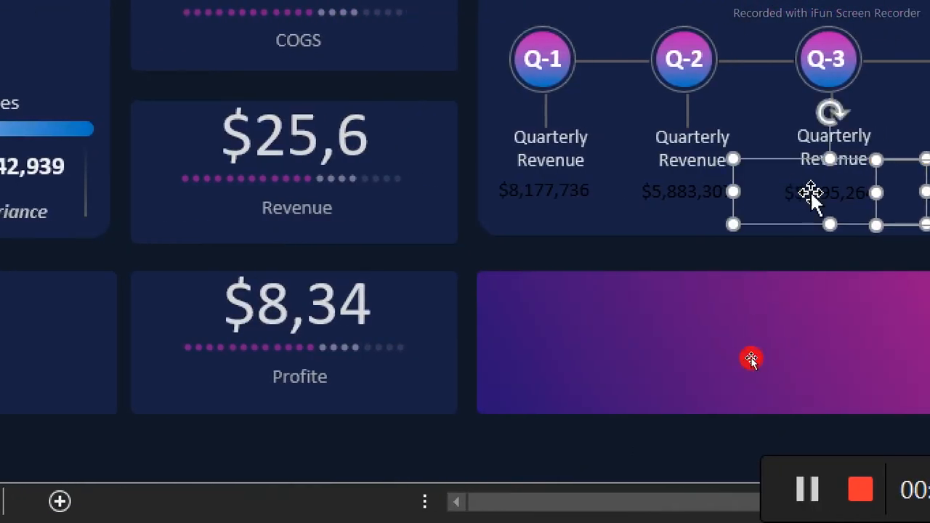
left_click(665, 193, "shift")
left_click(551, 193, "shift")
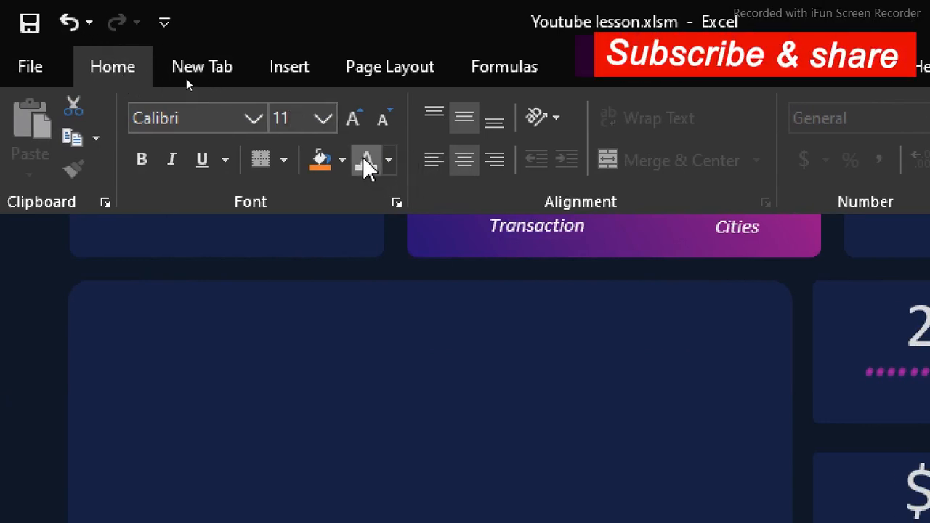
left_click(139, 159)
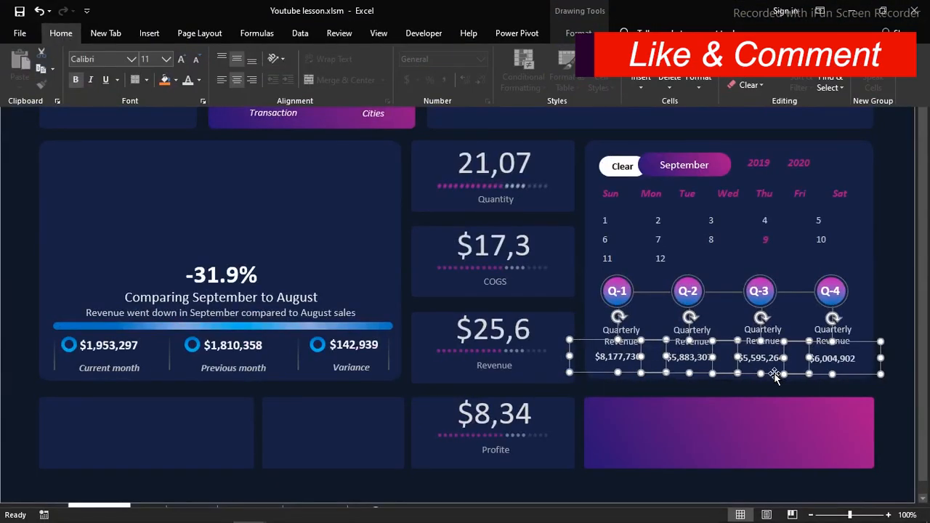
left_click(182, 61)
left_click(182, 61)
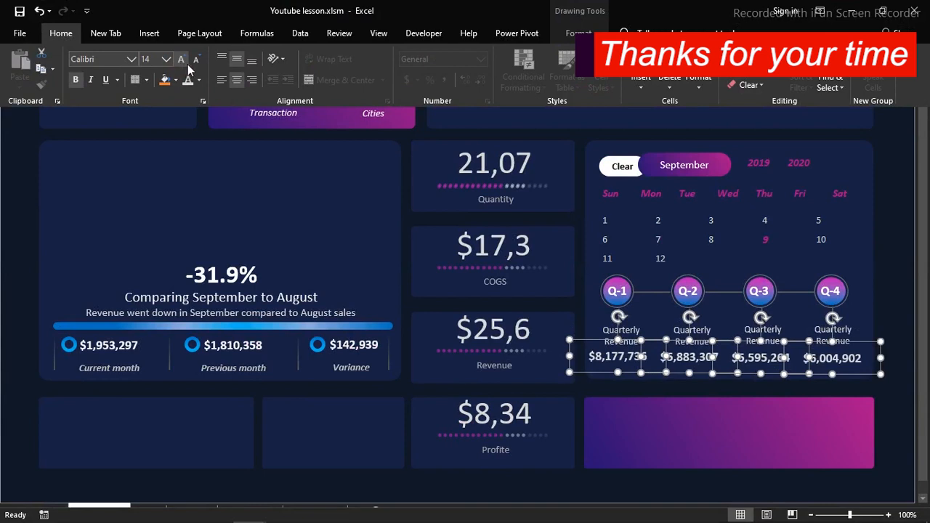
left_click(195, 64)
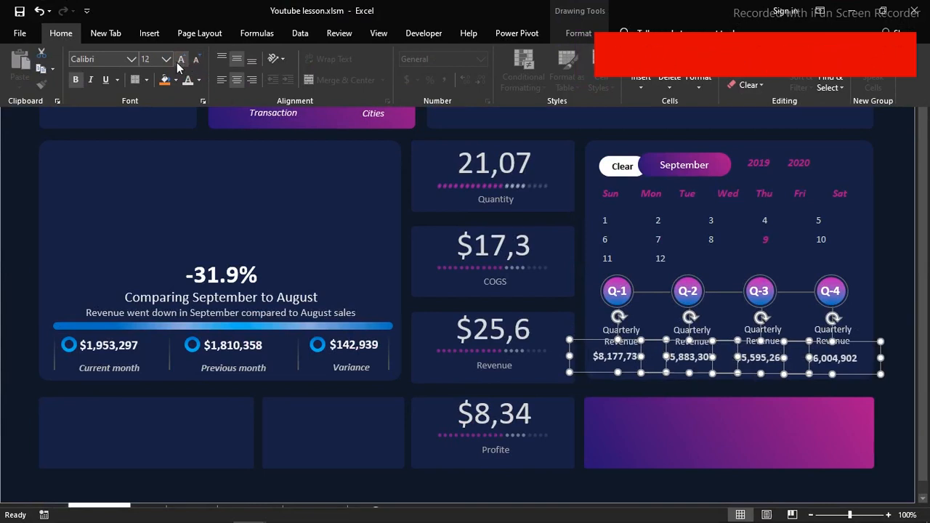
left_click(181, 59)
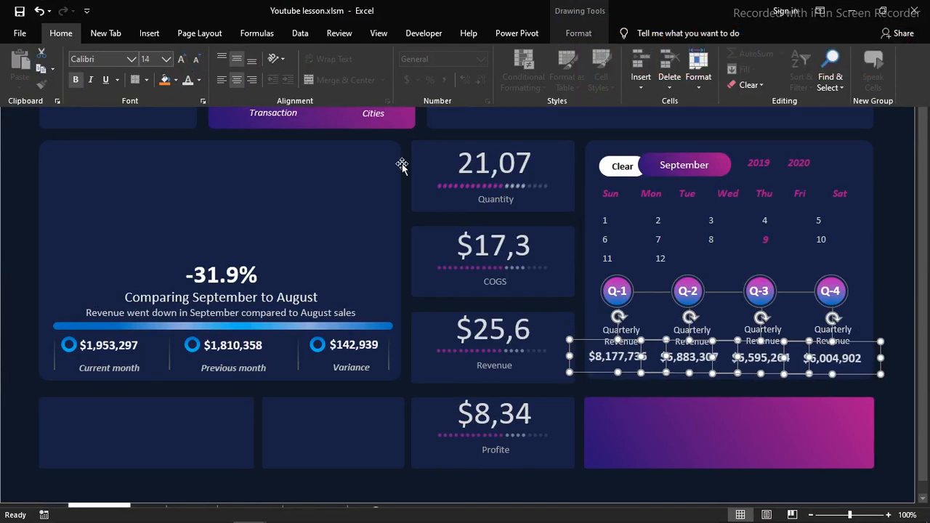
Nudge the four quarterly revenue labels slightly right and up, and duplicate the whole row directly below them
key("ctrl+shift+F1")
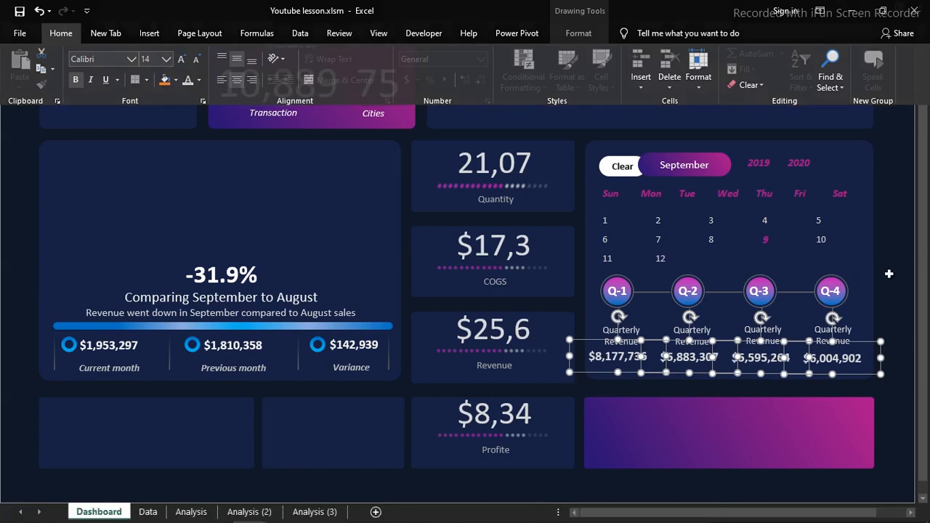
key("Right")
key("Right")
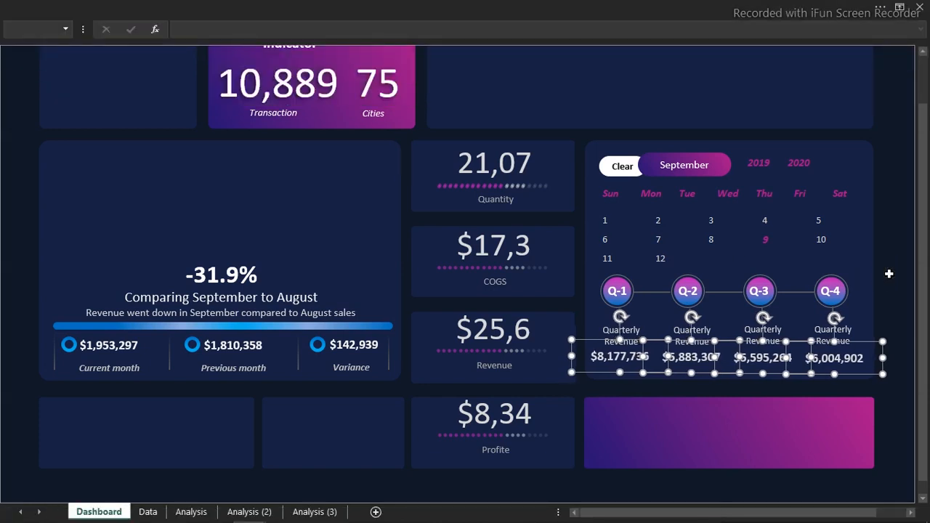
key("Up")
key("Up")
key("Up")
key("Up")
key("Up")
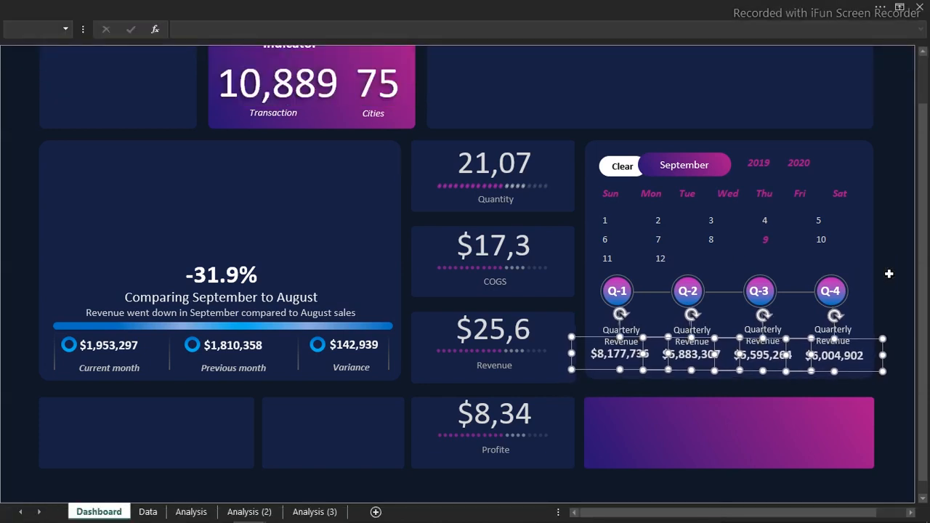
key("Right")
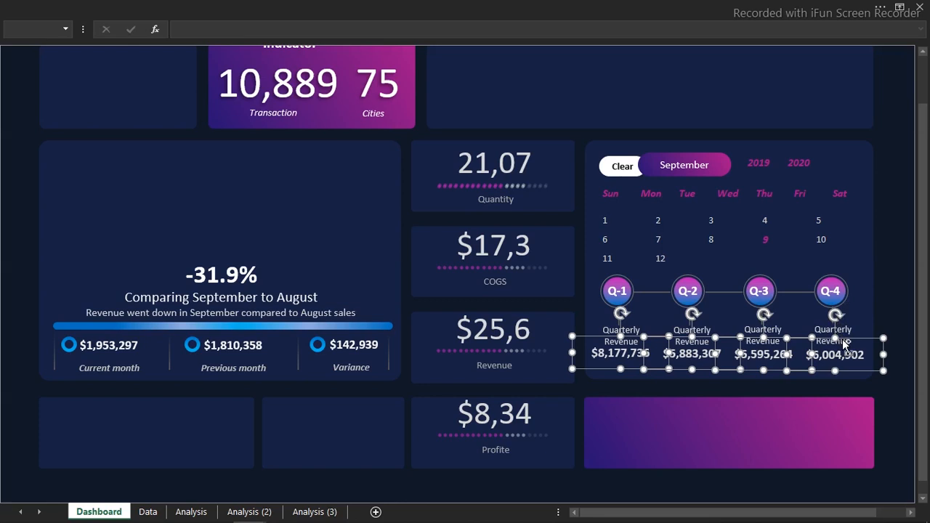
left_click_drag(842, 339, 845, 359)
left_click(882, 311)
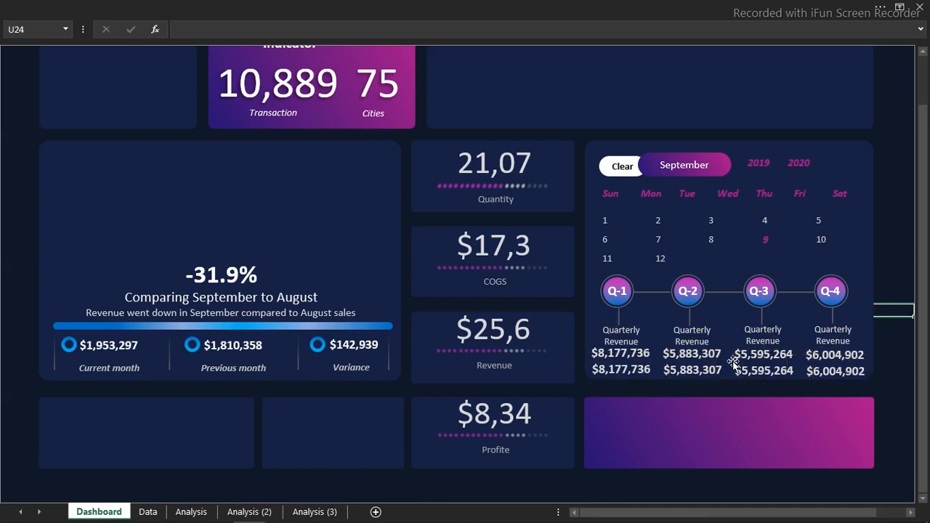
Link the lower row of labels under Q-1 to Q-4 to the quarterly percentage shares in O4 to O7 of Analysis (2)
left_click(649, 370)
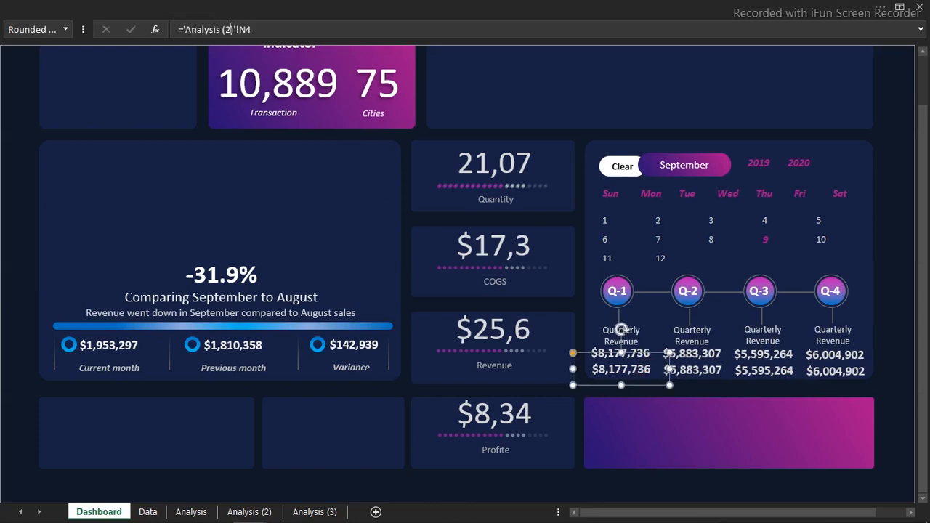
left_click(253, 29)
key("Return")
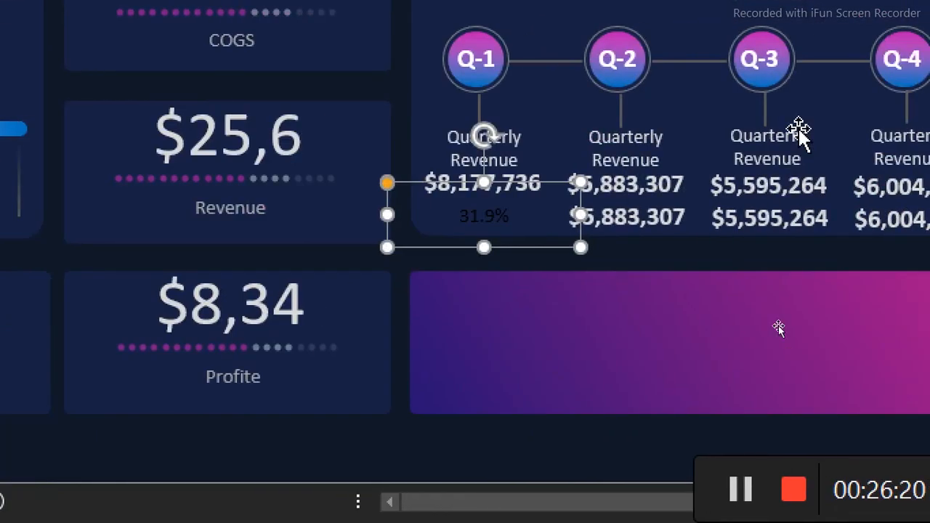
left_click(625, 226)
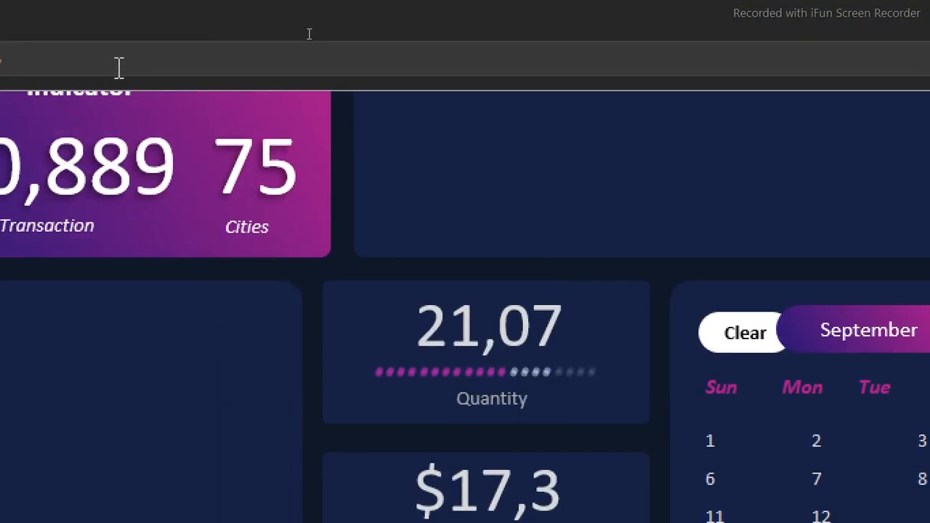
left_click_drag(245, 57, 196, 64)
type("O5")
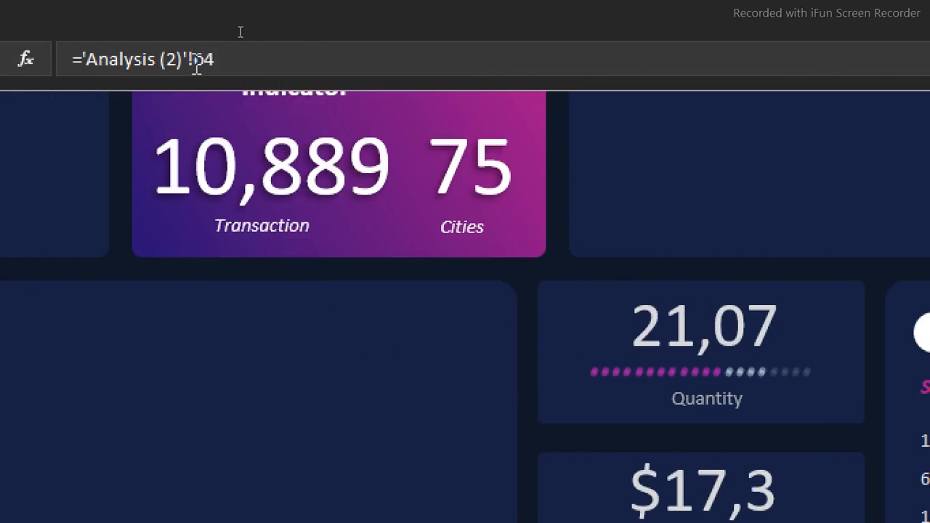
key("Return")
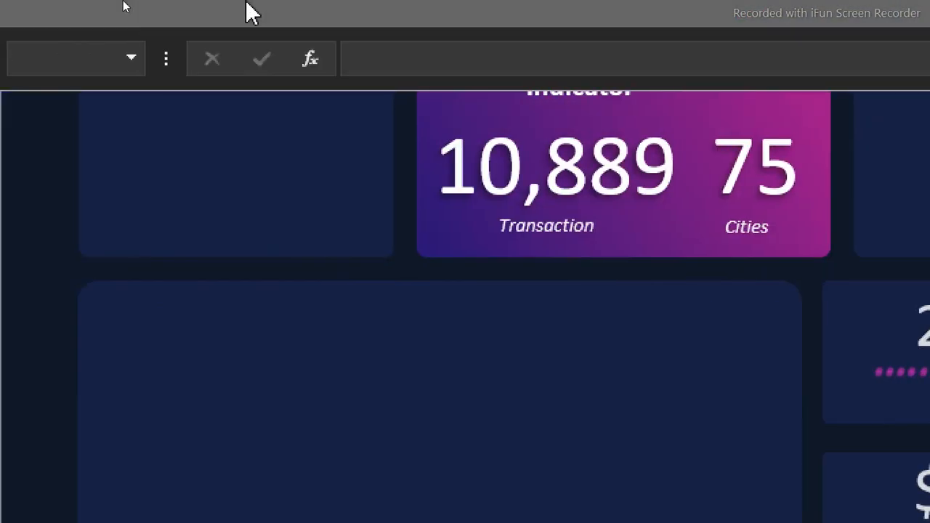
Format the four quarterly percentage labels in bold with a light grey font colour
left_click(250, 11)
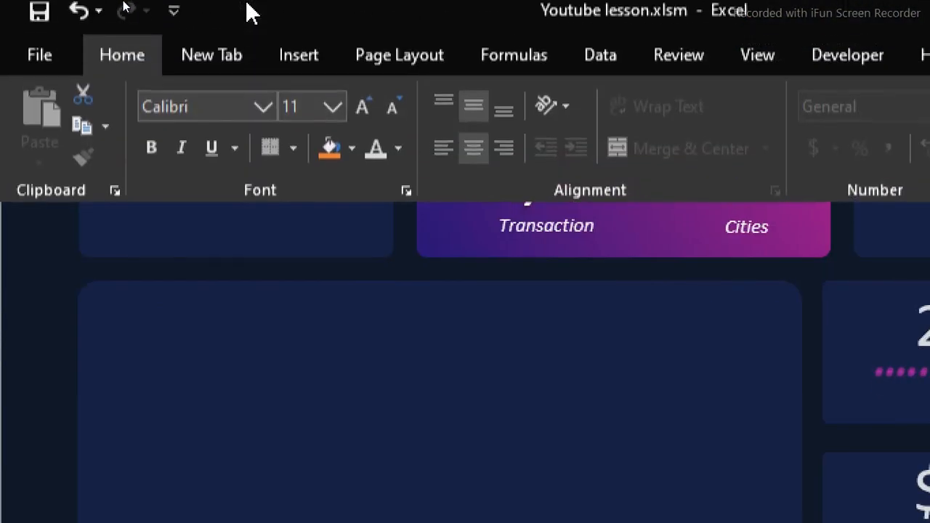
left_click(400, 161)
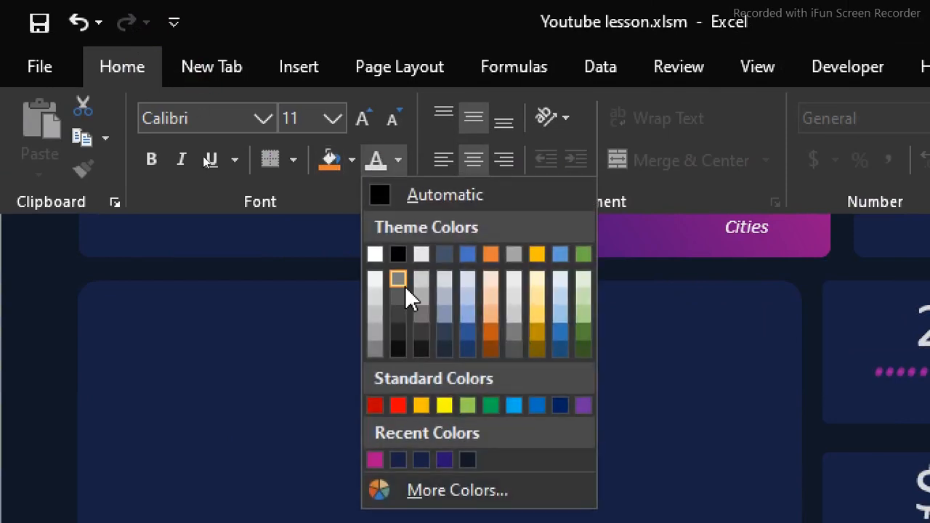
left_click(375, 317)
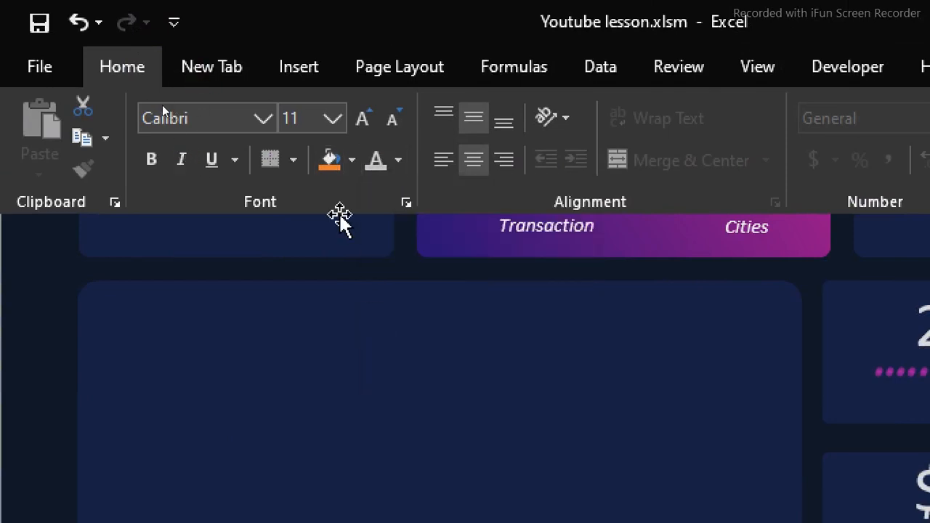
left_click(146, 166)
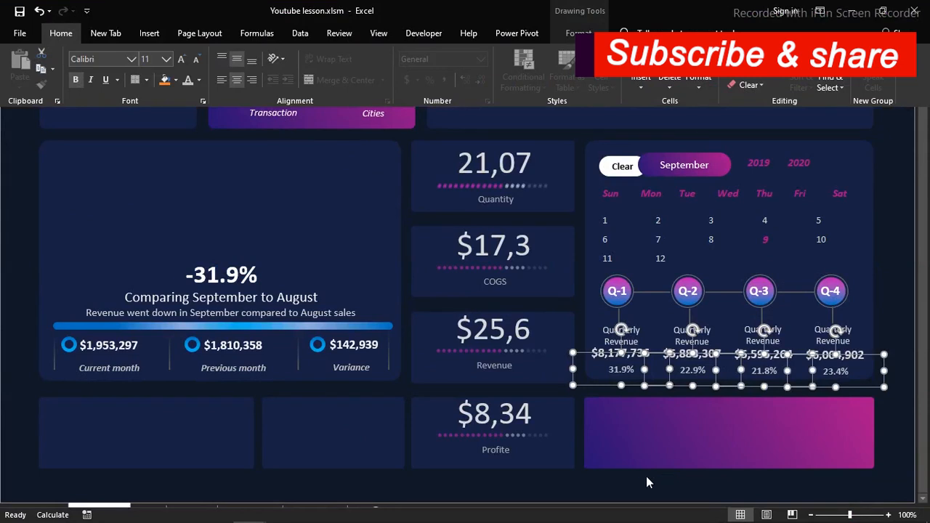
Test the dashboard slicers with months 7 and 3, weekday Wed and year 2019 to check the quarterly labels
left_click(638, 485)
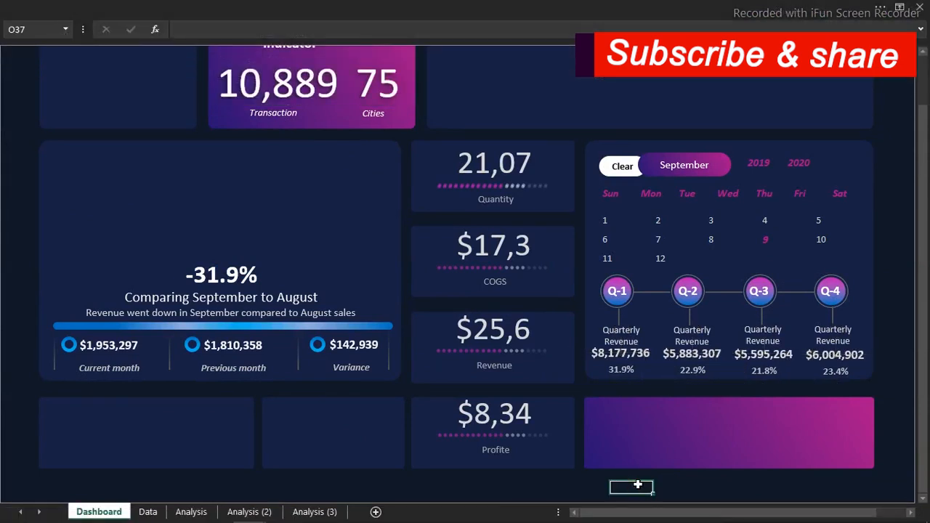
left_click(661, 242)
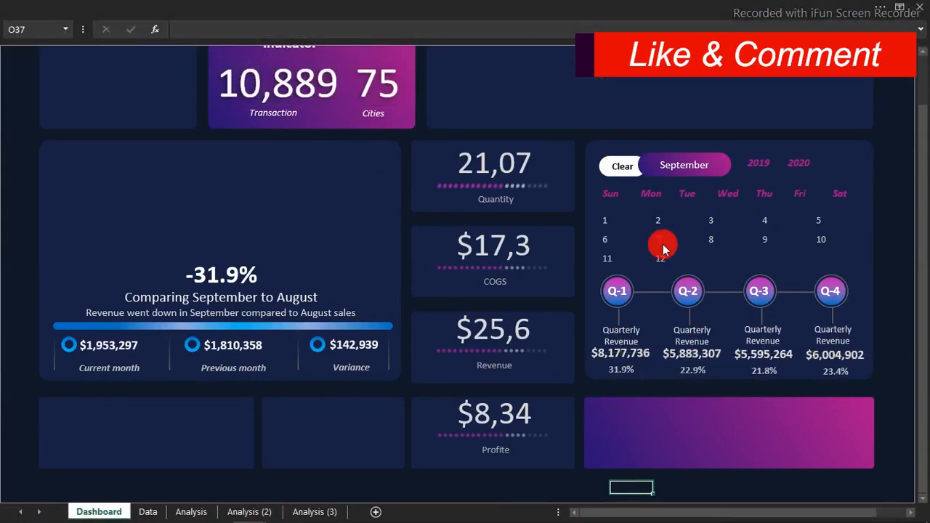
left_click(709, 222)
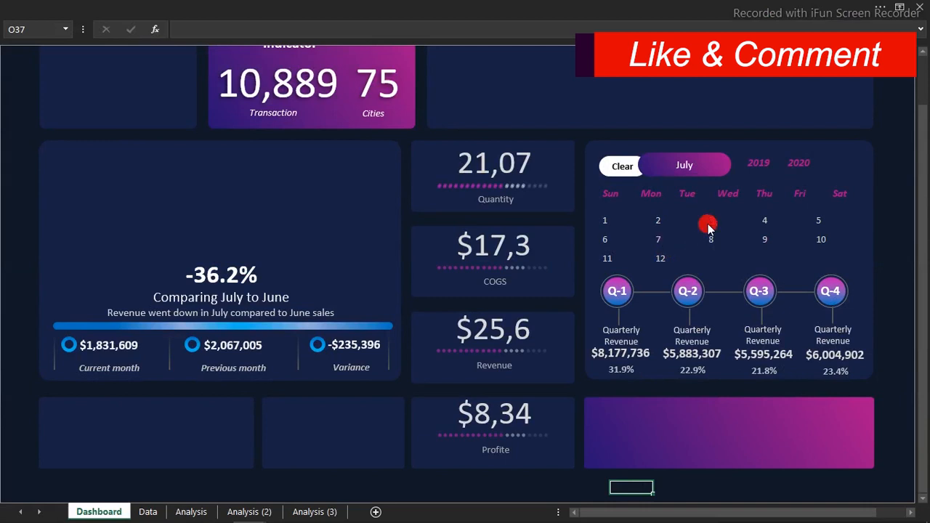
left_click(729, 195)
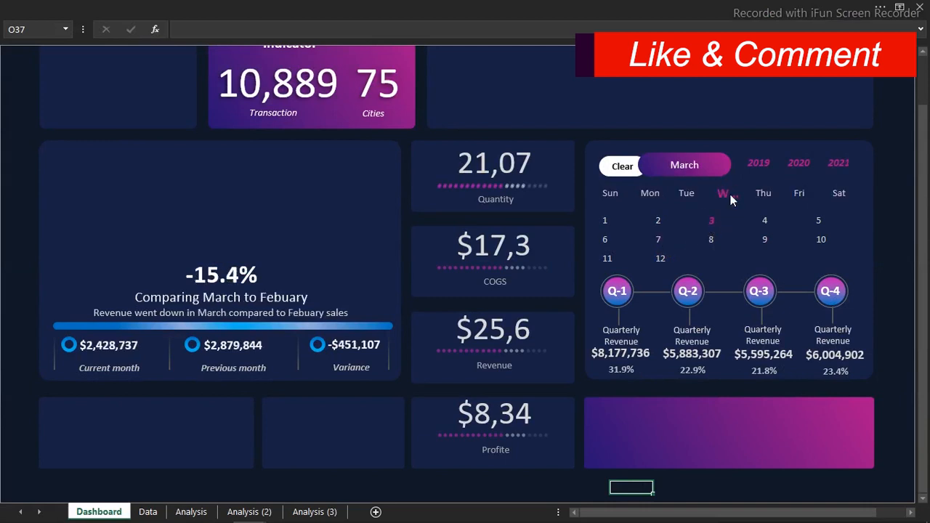
left_click(761, 169)
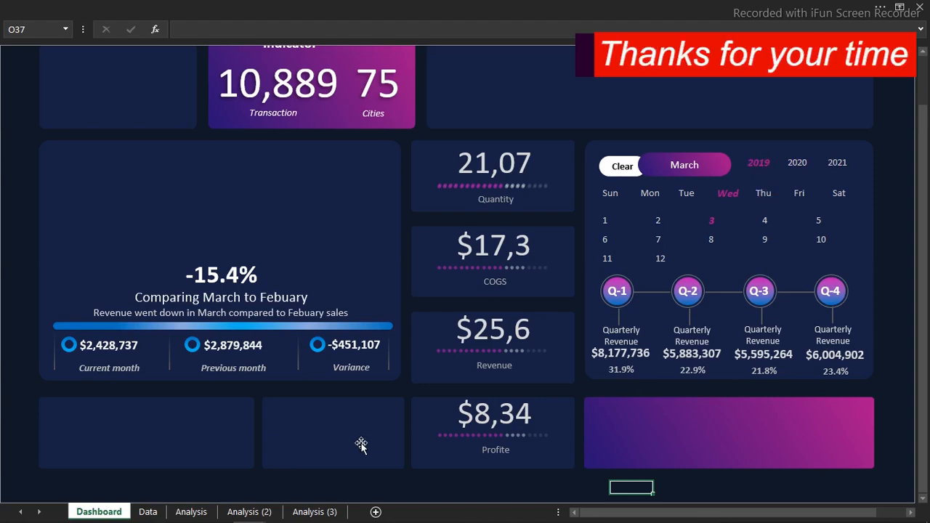
Connect the quarterly revenue PivotTable on Analysis (2) to the weekday and year slicers, leaving month unconnected
left_click(260, 509)
left_click(339, 164)
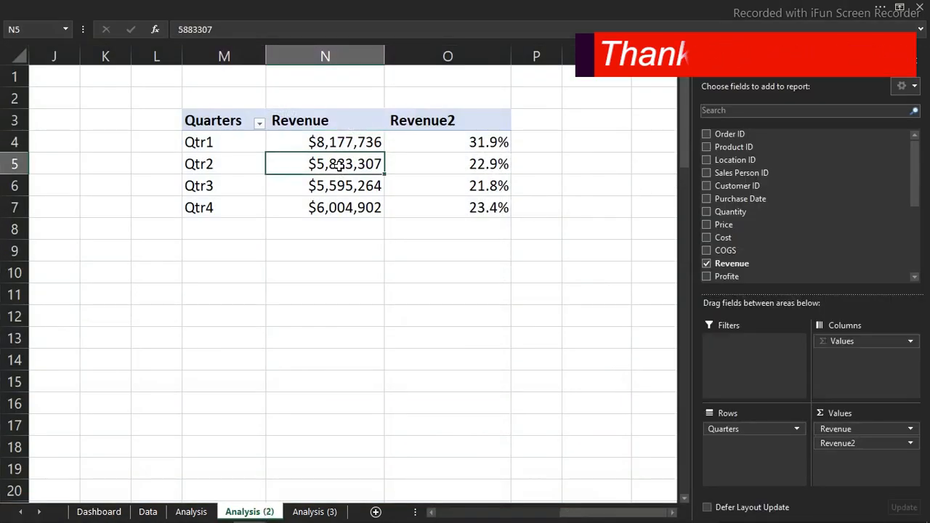
left_click(563, 5)
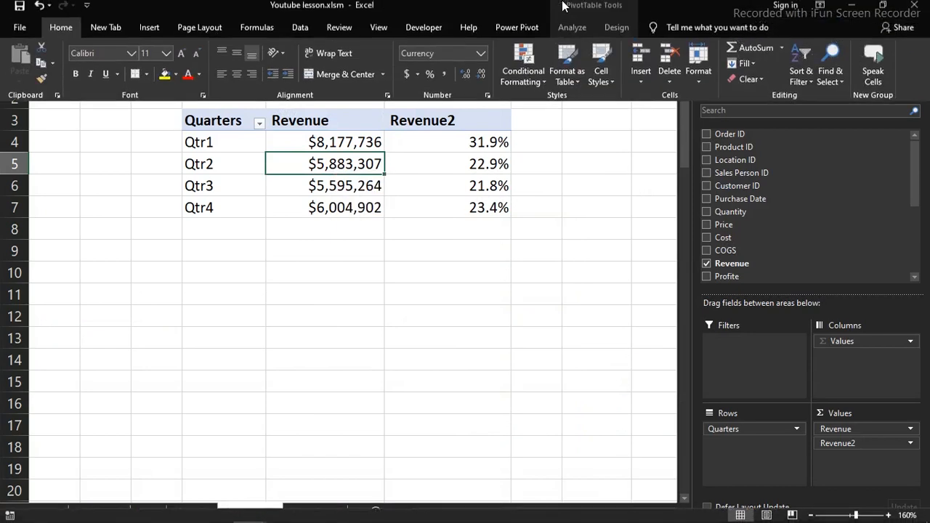
left_click(609, 34)
left_click(574, 33)
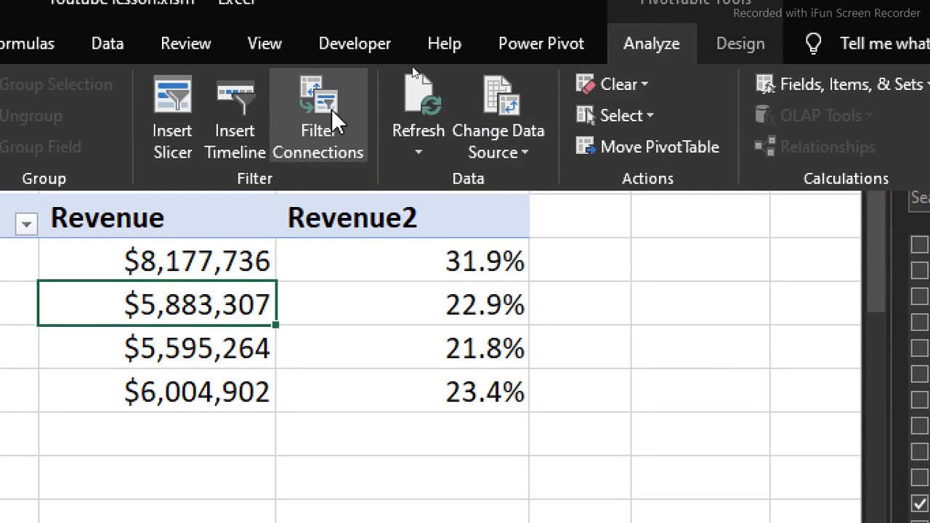
left_click(332, 109)
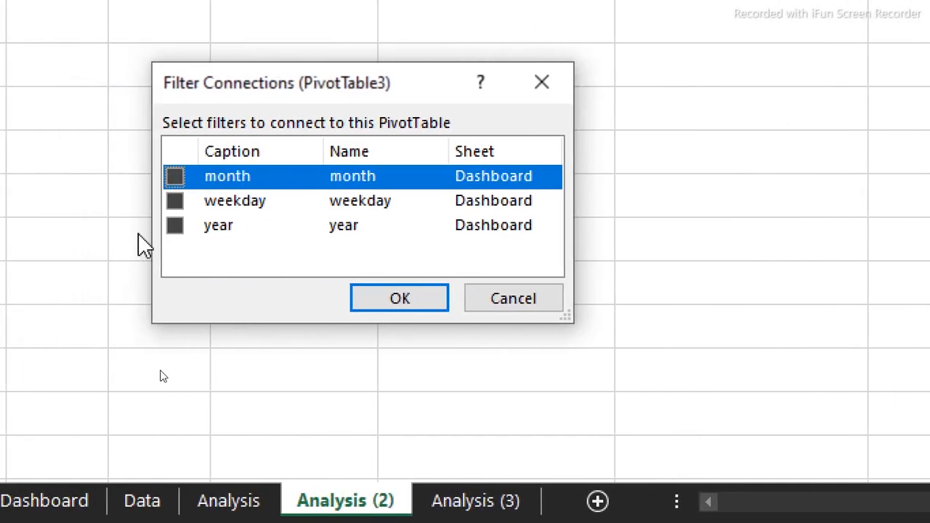
left_click(175, 201)
left_click(175, 226)
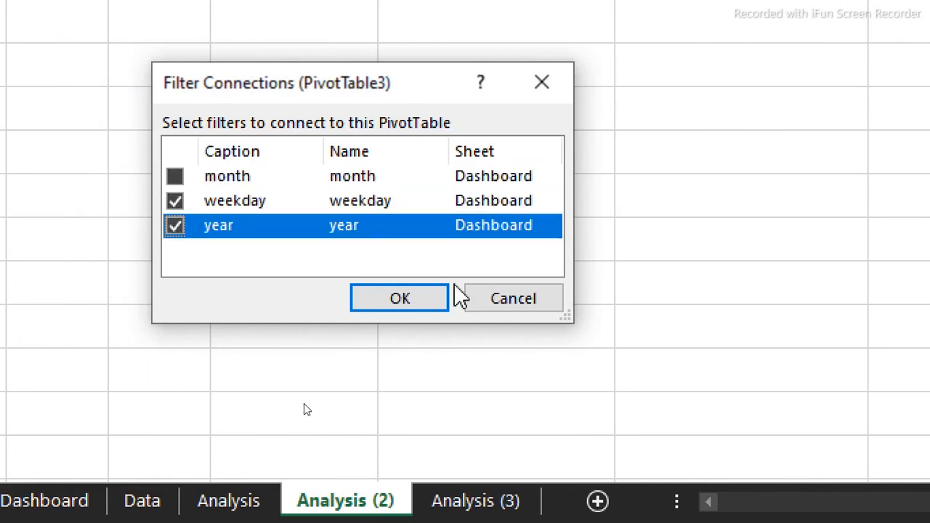
left_click(425, 298)
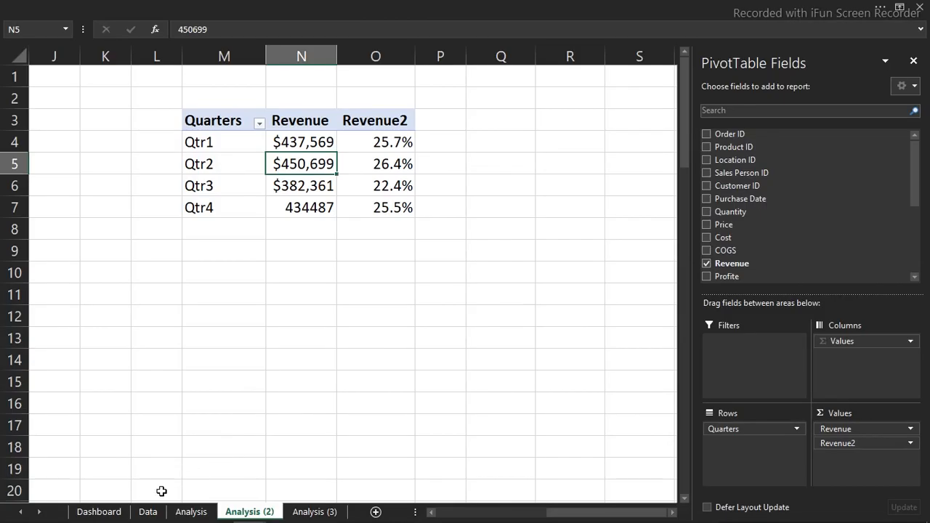
Return to the Dashboard and check the quarterly labels with different weekdays, including Mon and Fri, and the years 2020 and 2019
left_click(99, 512)
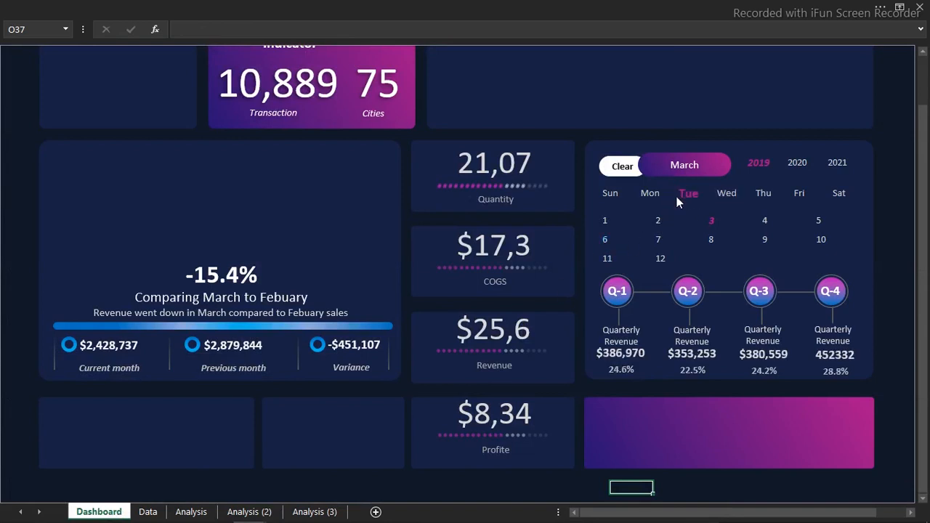
left_click(656, 196)
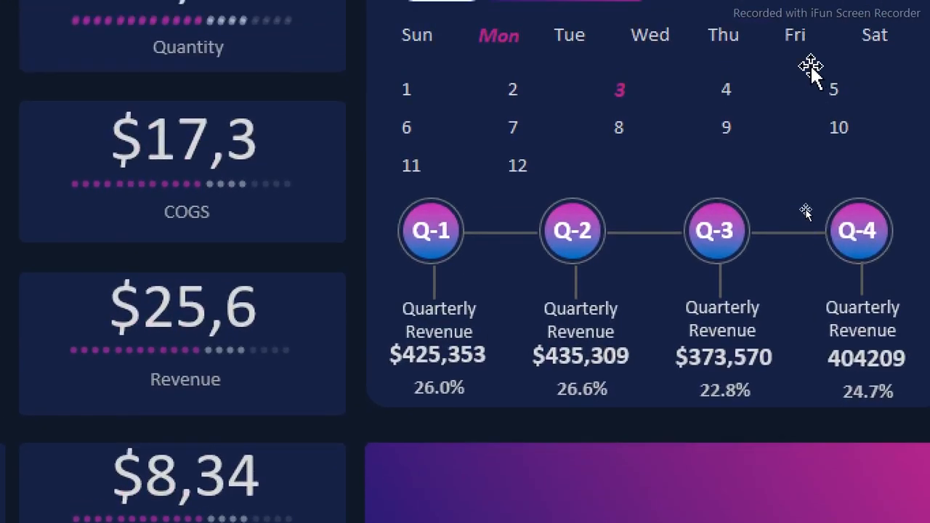
left_click(798, 67)
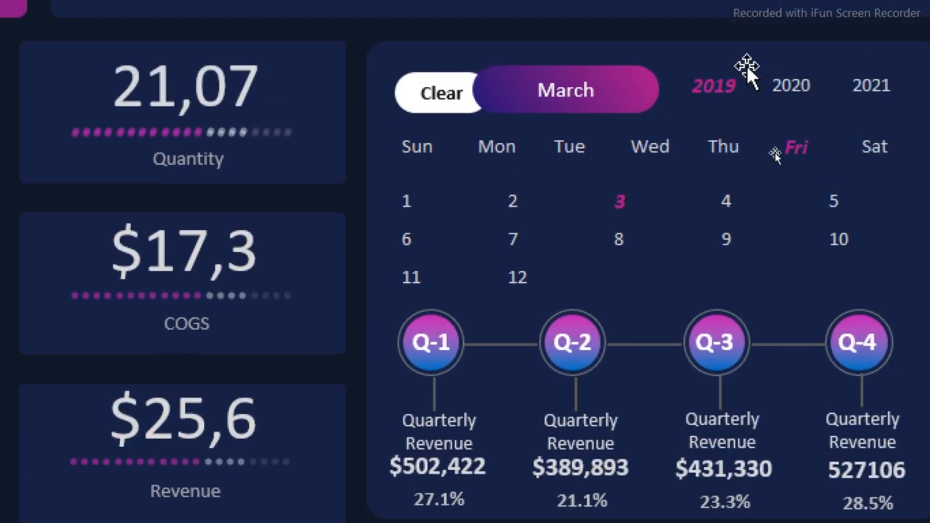
left_click(794, 10)
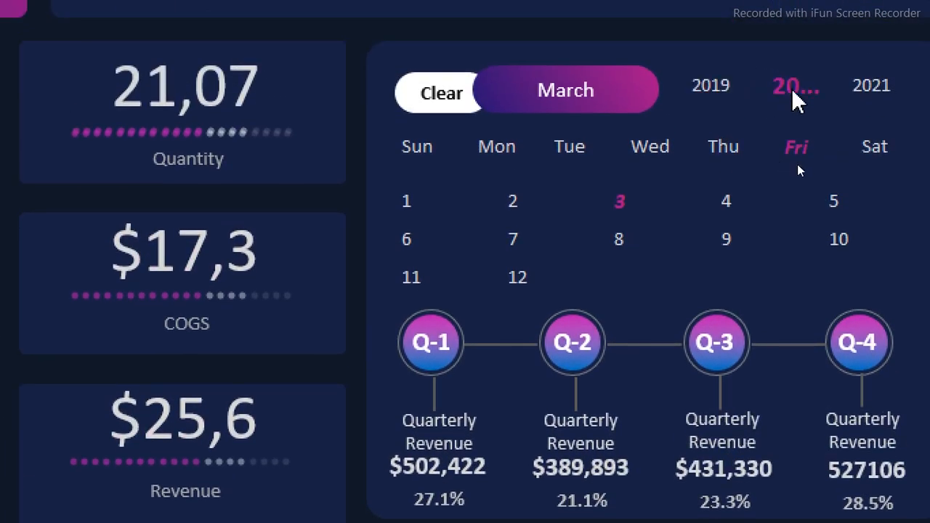
left_click(727, 87)
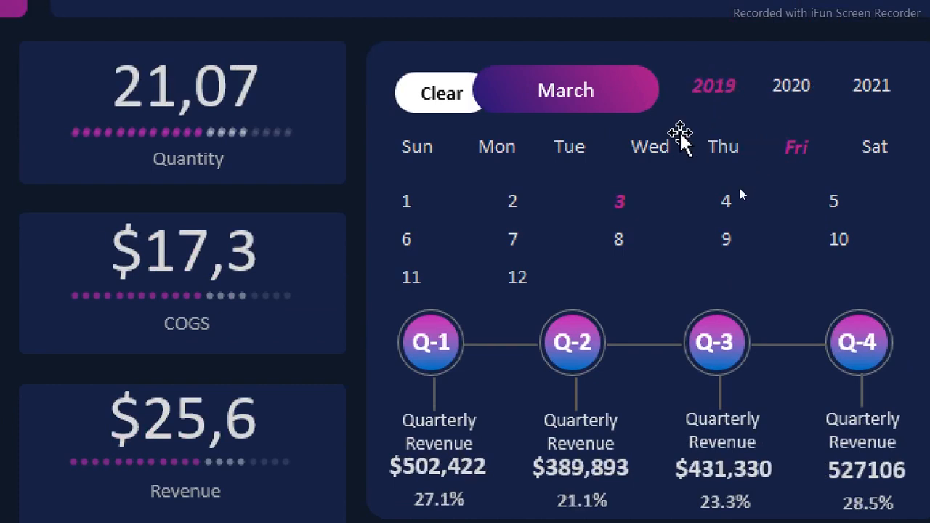
left_click(649, 152)
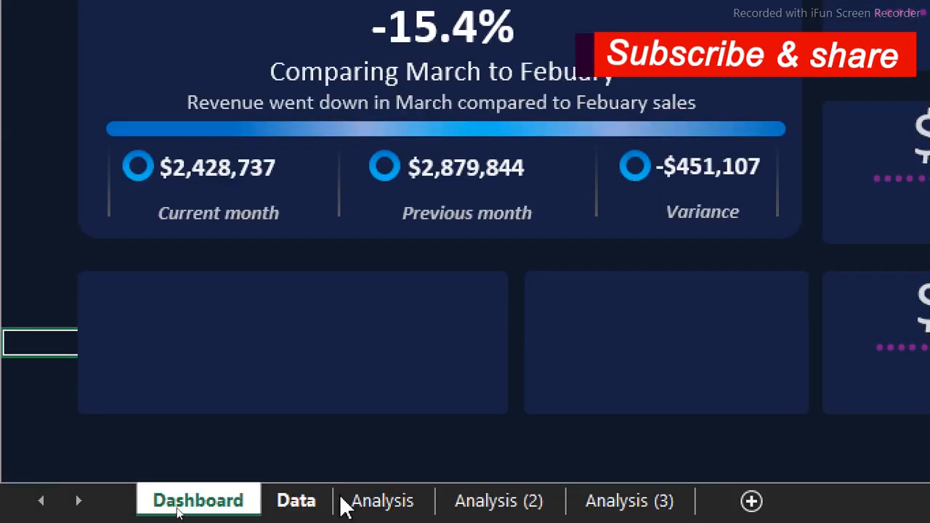
Duplicate the quarterly revenue PivotTable on Analysis (2) to cell R3
left_click(513, 507)
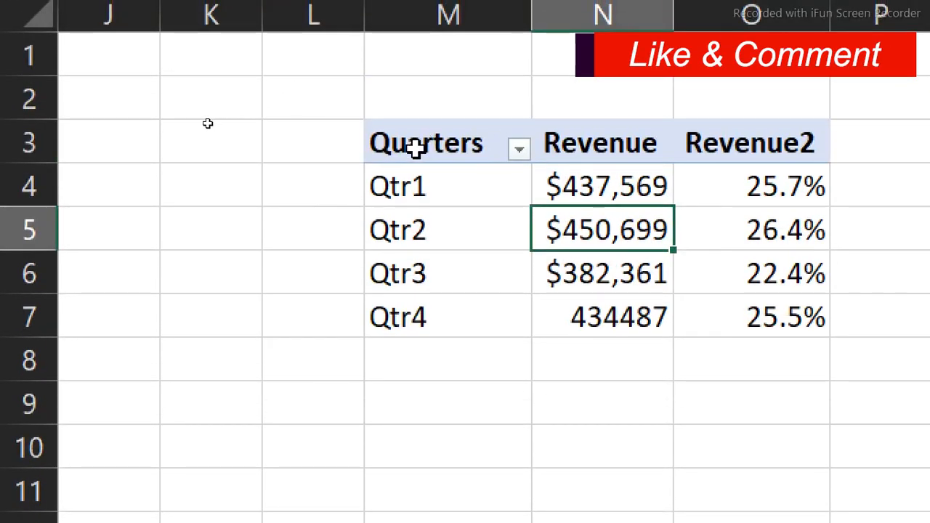
left_click_drag(414, 148, 749, 314)
key("ctrl+c")
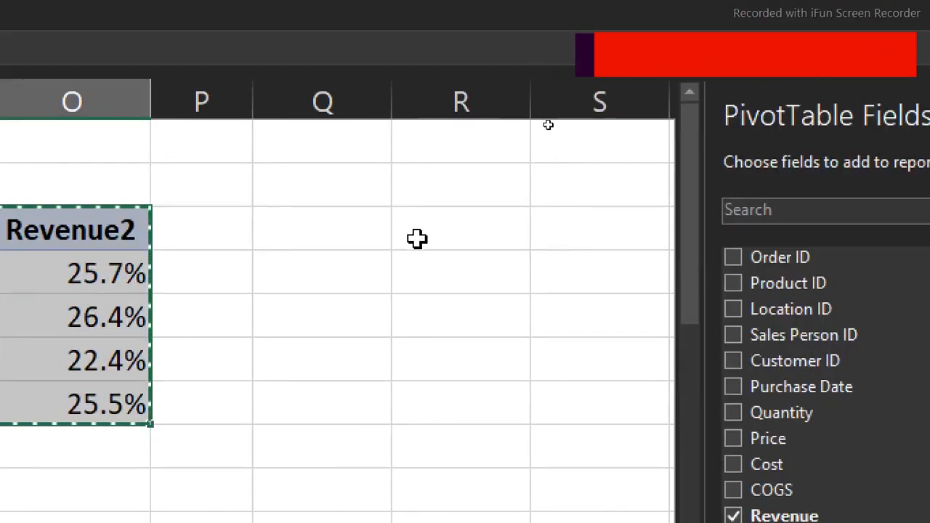
left_click(417, 239)
key("ctrl+v")
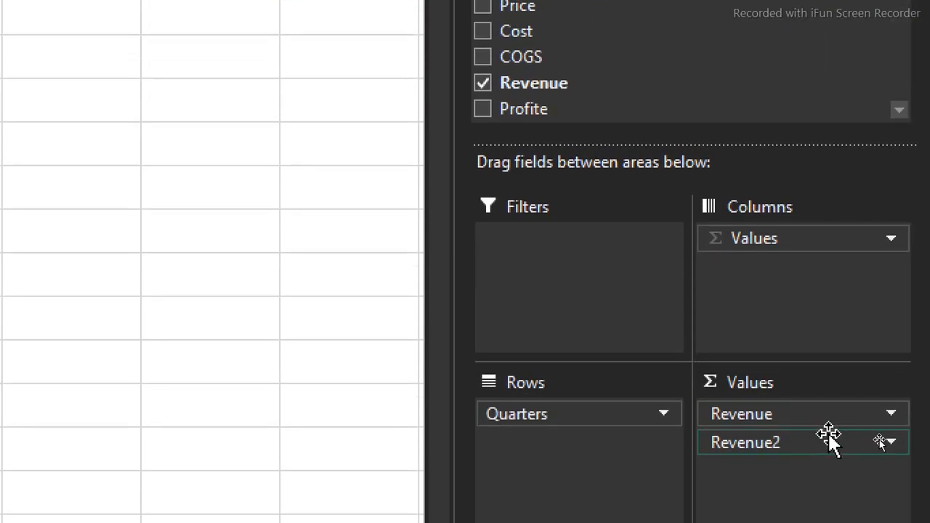
Remove Revenue2 and Quarters from the copied PivotTable, add Customer Name as its row field, and close the field list
left_click_drag(828, 435, 155, 371)
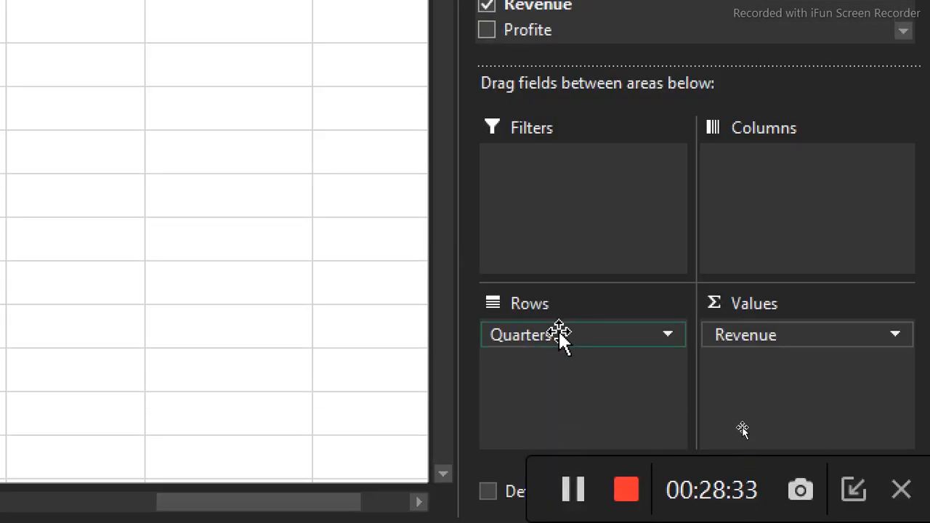
left_click_drag(559, 333, 189, 270)
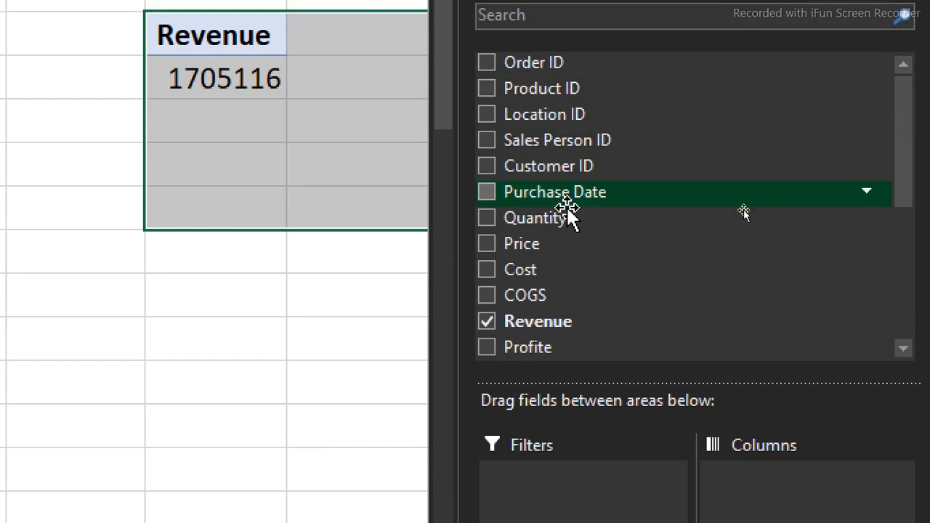
left_click_drag(907, 123, 900, 237)
left_click_drag(594, 229, 569, 392)
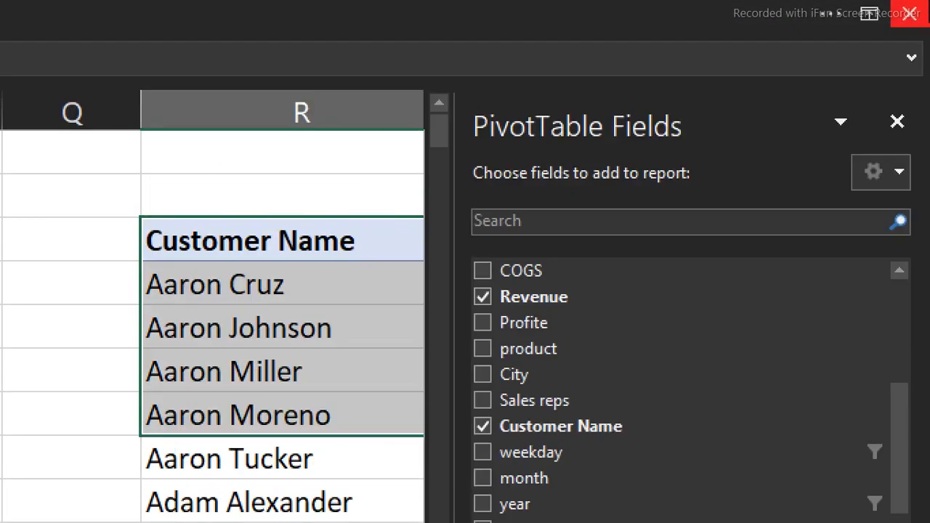
left_click(898, 128)
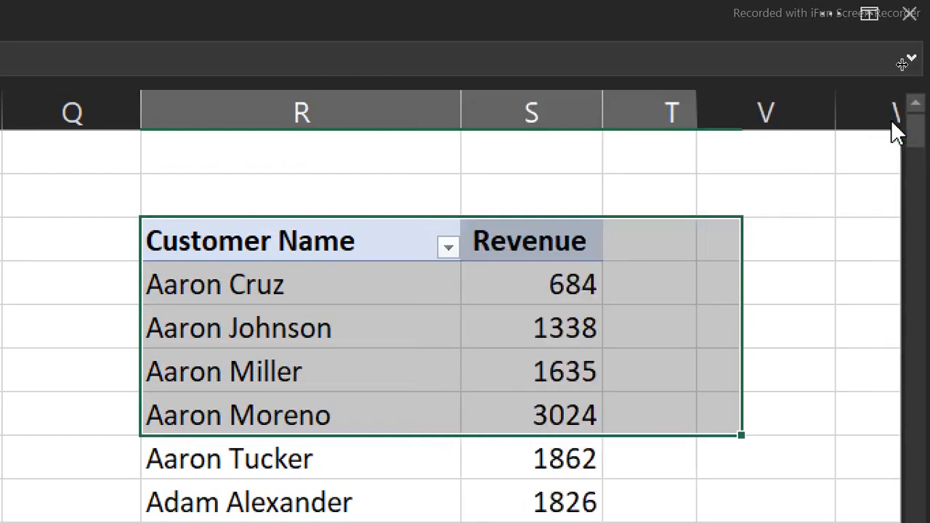
Filter the Customer Name PivotTable to the top 5 items by Revenue
left_click(525, 291)
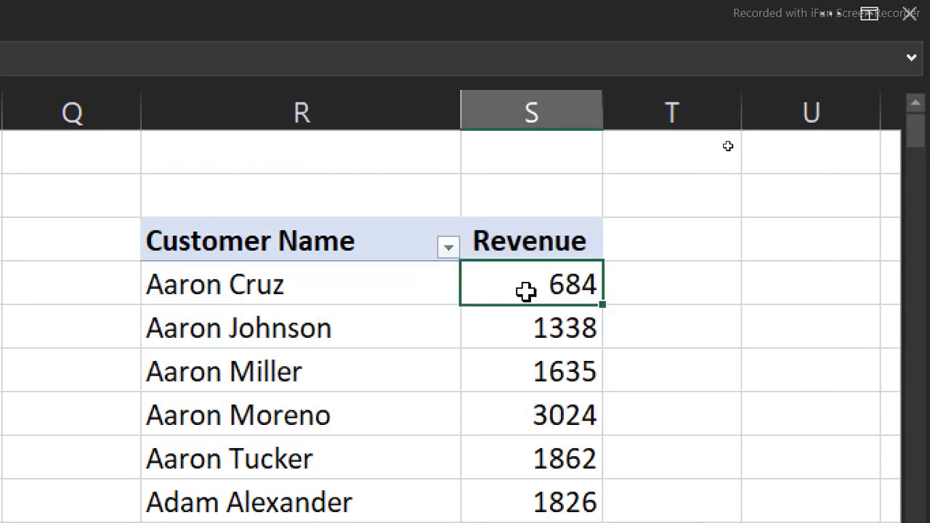
left_click(384, 297)
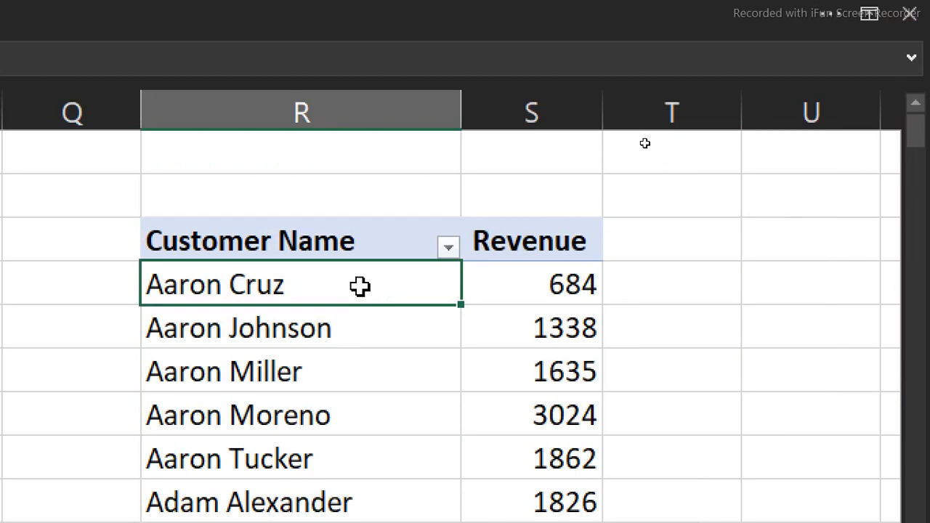
right_click(361, 286)
mouse_move(438, 445)
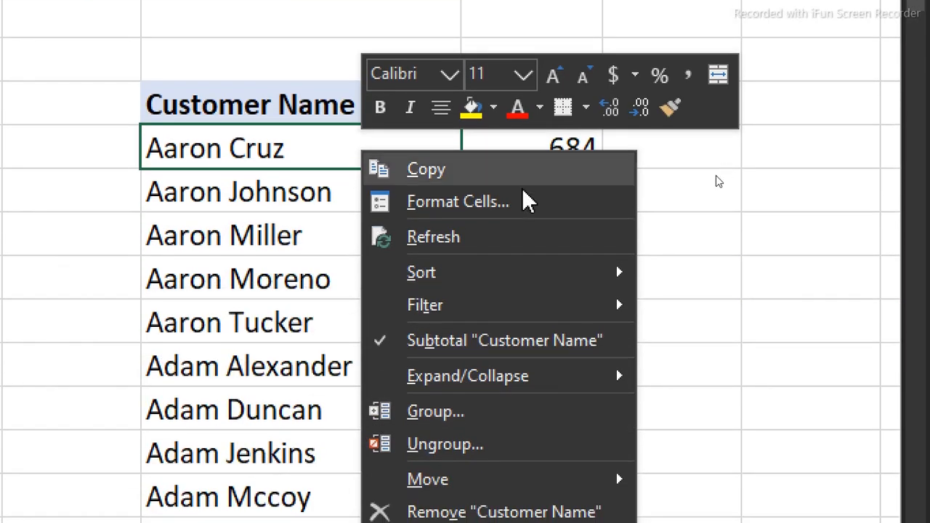
mouse_move(460, 311)
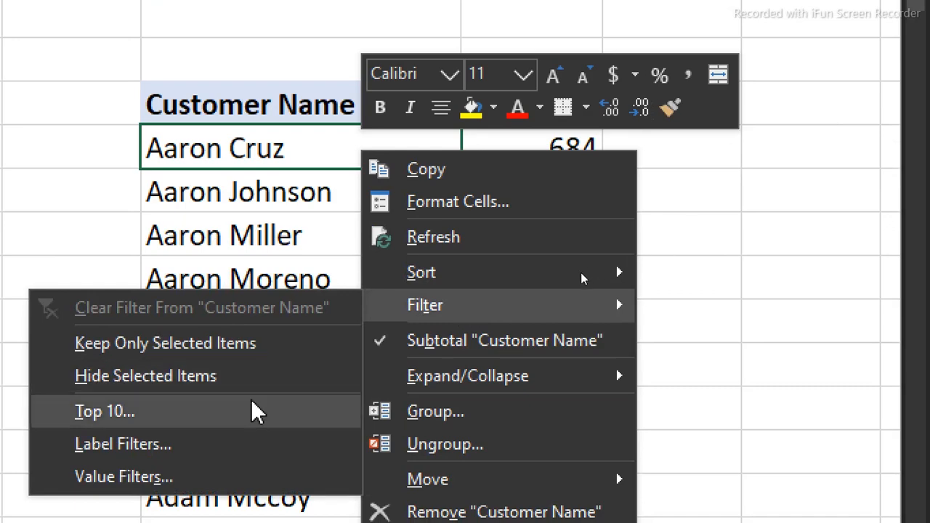
left_click(187, 417)
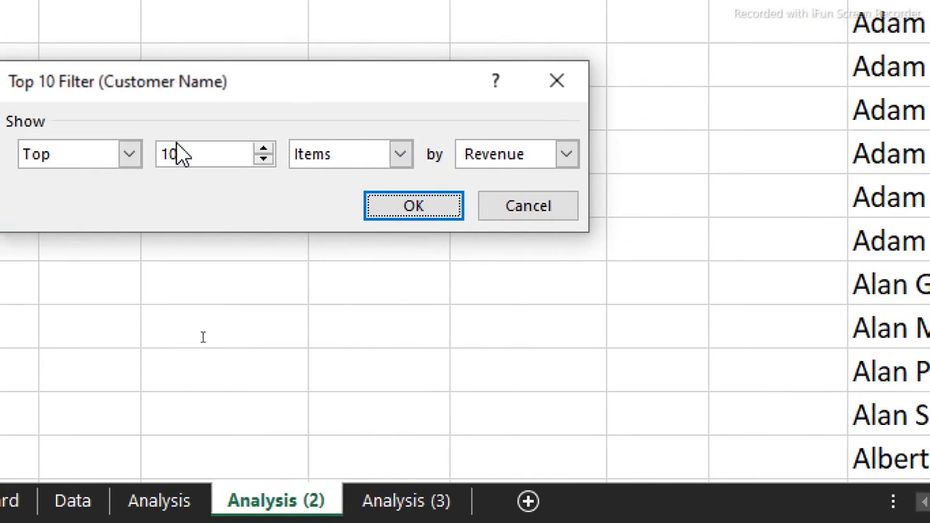
double_click(189, 162)
type("5")
left_click(441, 208)
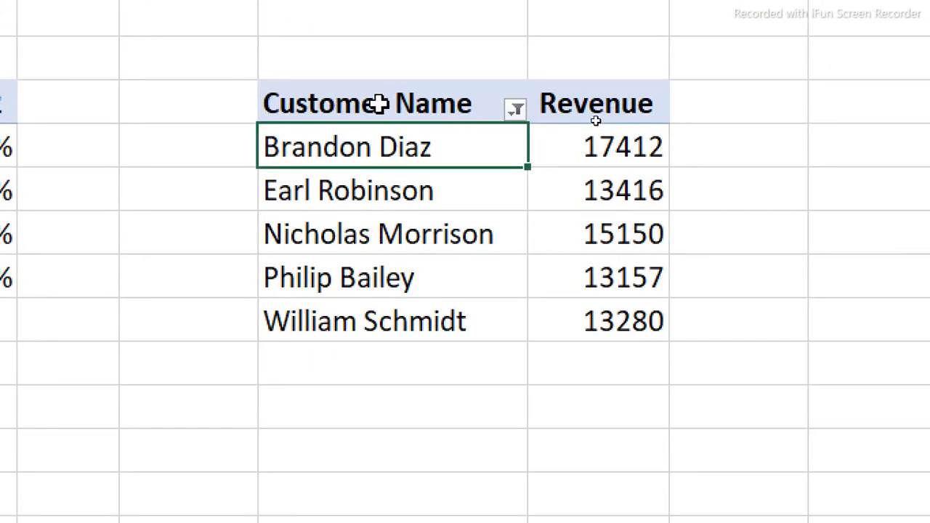
Duplicate the top-five customer PivotTable to cell U3 and clear the Customer Name filter from the copy
mouse_move(380, 104)
left_mouse_down()
mouse_move(561, 232)
mouse_move(609, 309)
left_mouse_up()
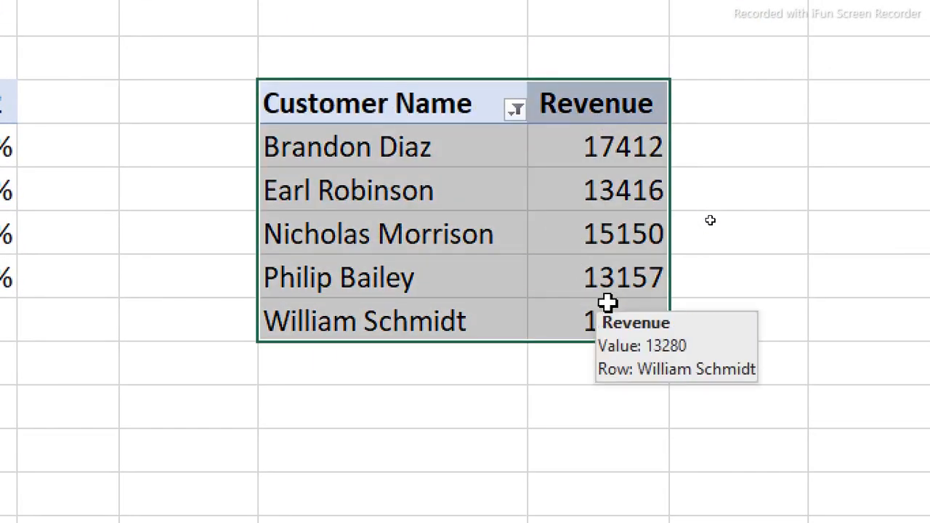
key("ctrl+c")
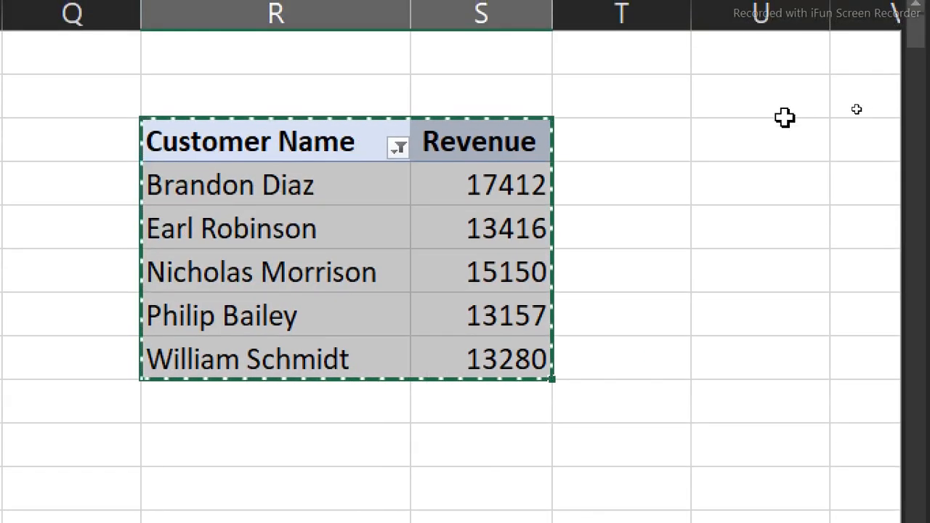
left_click(779, 132)
key("ctrl+v")
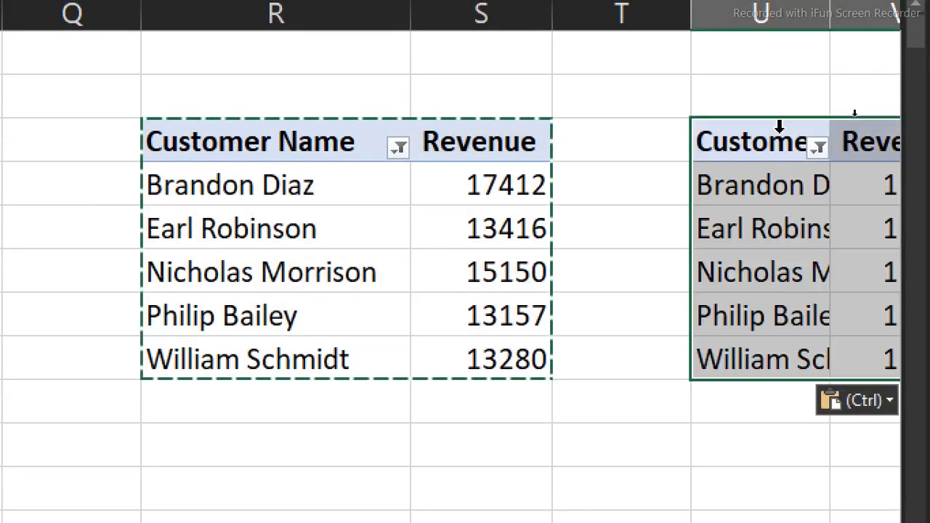
left_click(818, 147)
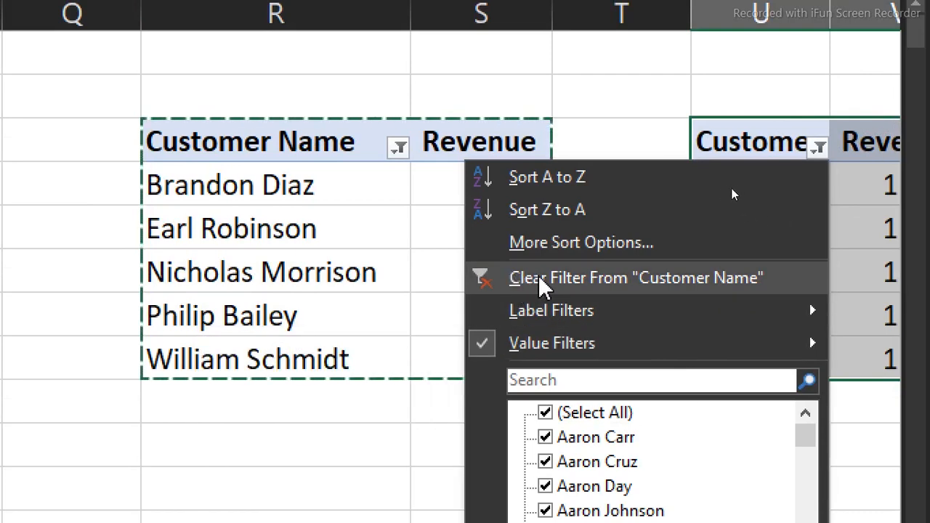
left_click(737, 187)
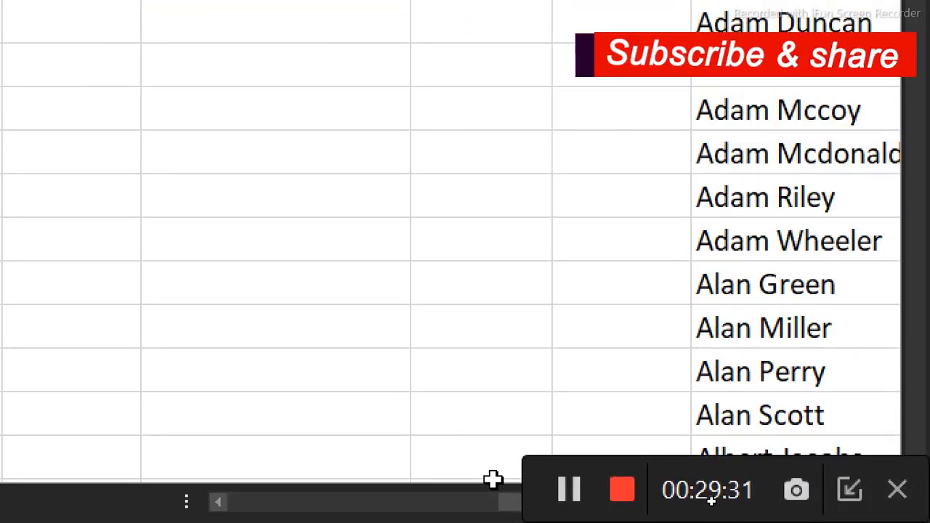
Total the full customer PivotTable's Revenue column V with a SUM formula in cell U2
left_click_drag(509, 503, 570, 502)
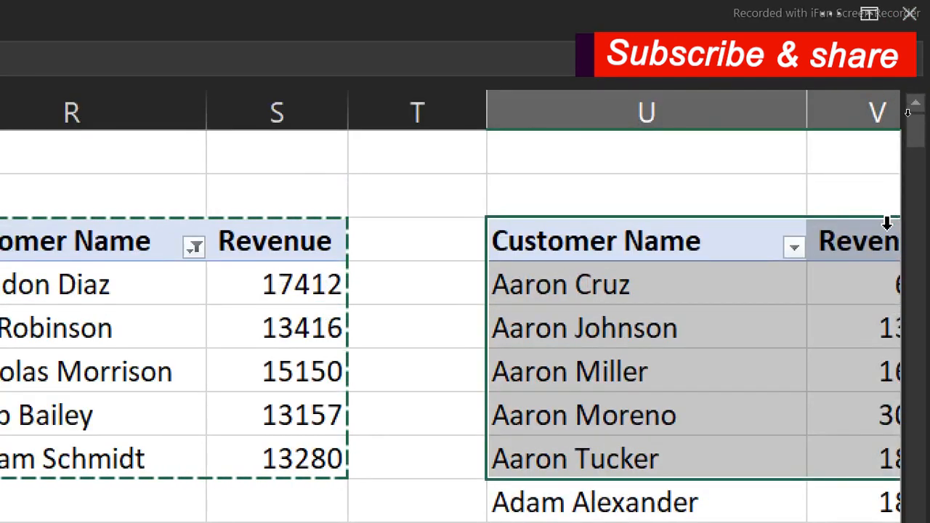
left_click(859, 193)
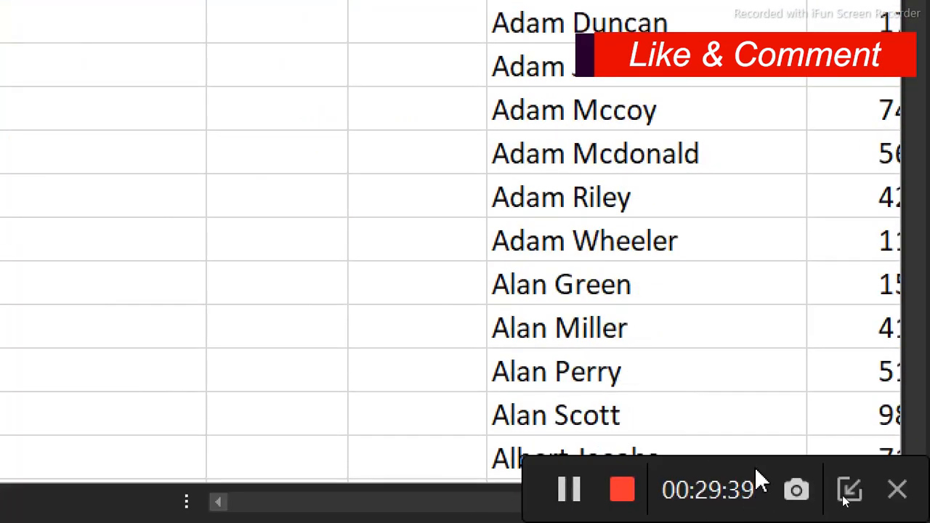
left_click(851, 492)
left_click_drag(820, 505, 847, 509)
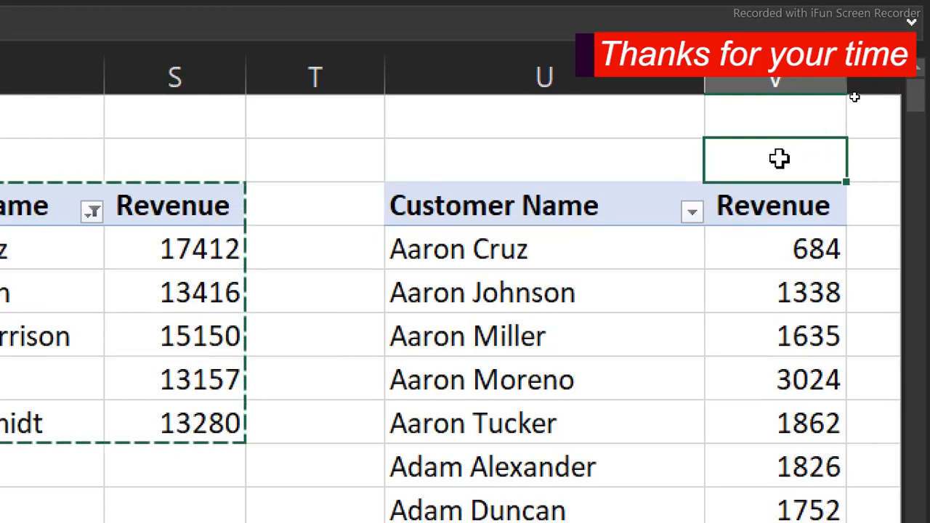
left_click(602, 160)
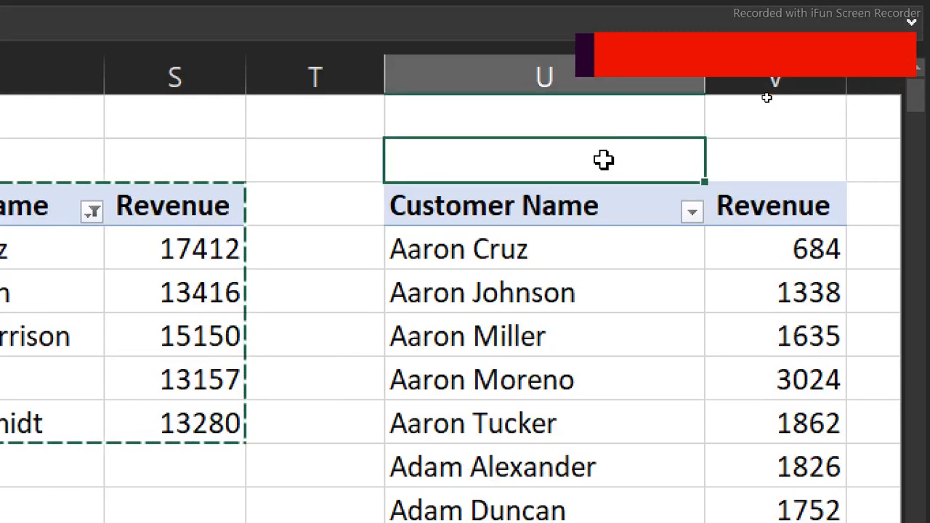
type("=s")
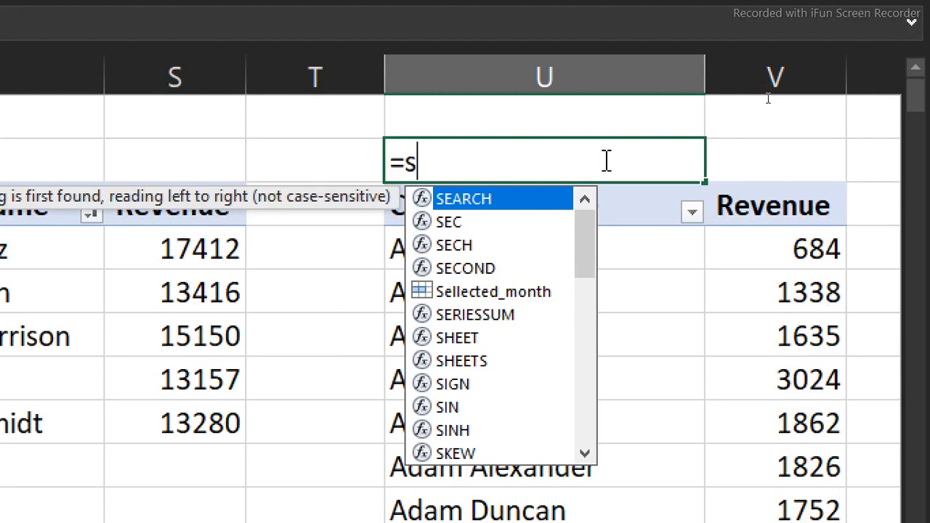
type("um")
key("Tab")
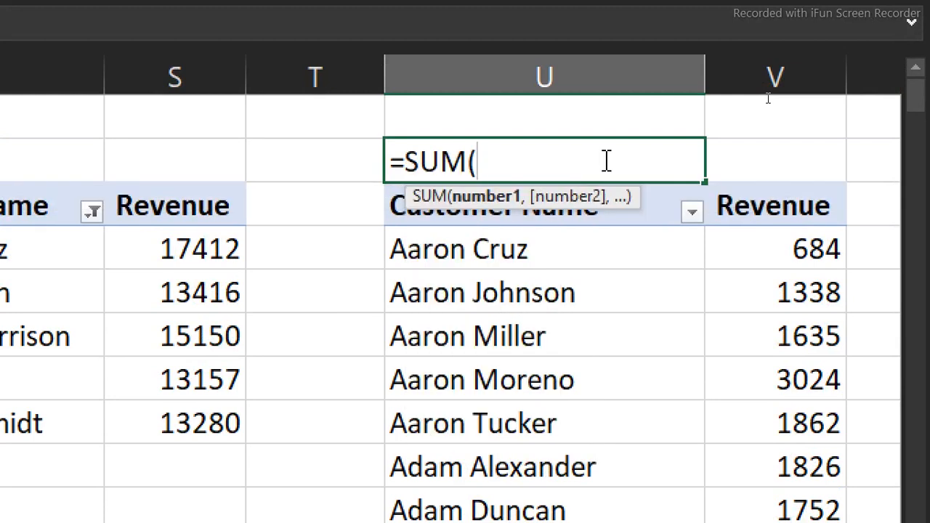
left_click(796, 75)
key("Return")
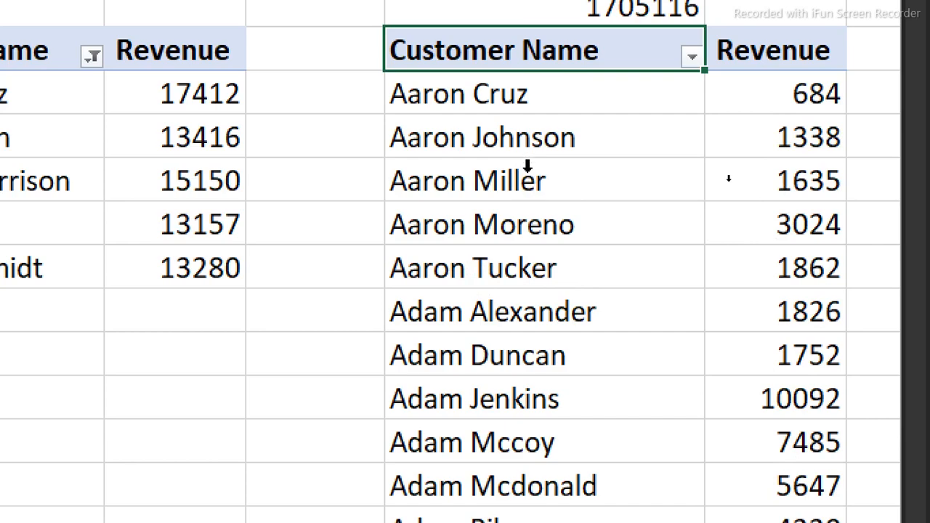
Total the top-five customers' revenue from column S with a SUM formula in cell R2
left_click(529, 167)
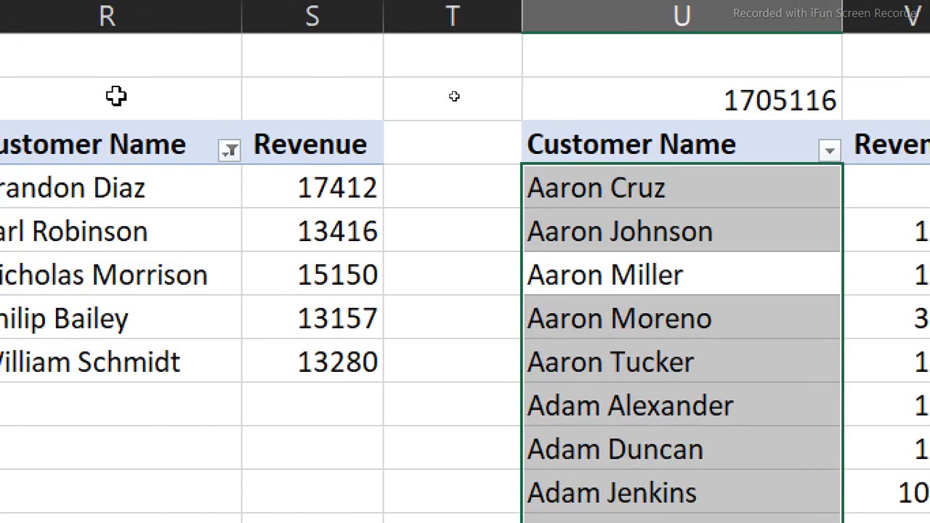
left_click(16, 95)
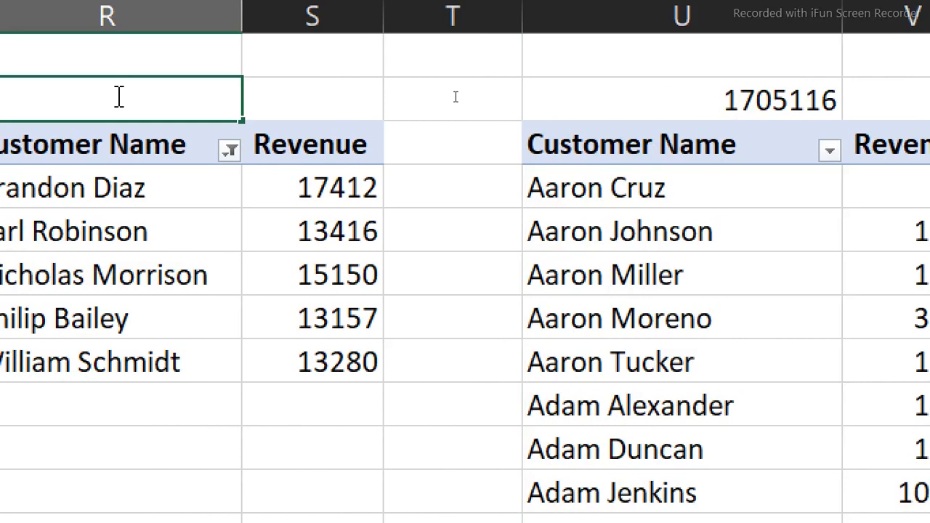
type("=sum")
key("BackSpace")
key("BackSpace")
key("BackSpace")
type("sum")
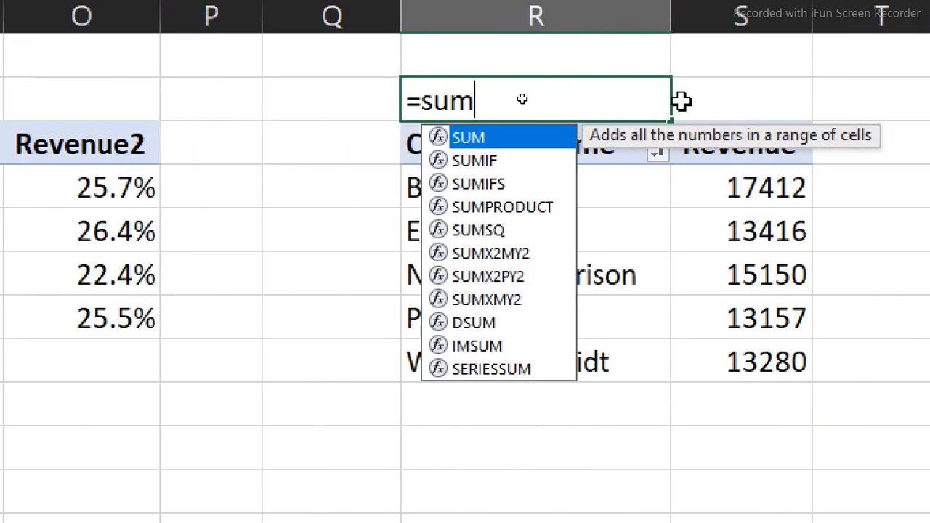
key("Tab")
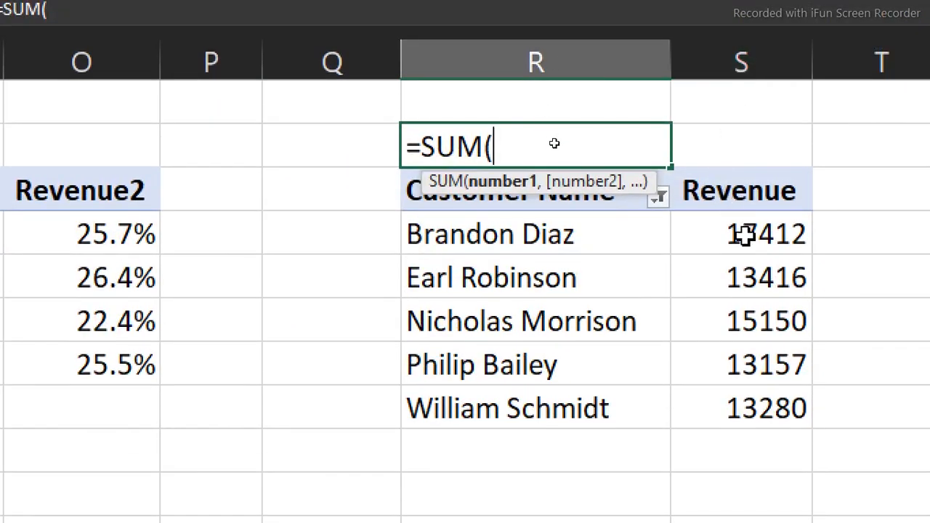
left_click_drag(745, 234, 747, 443)
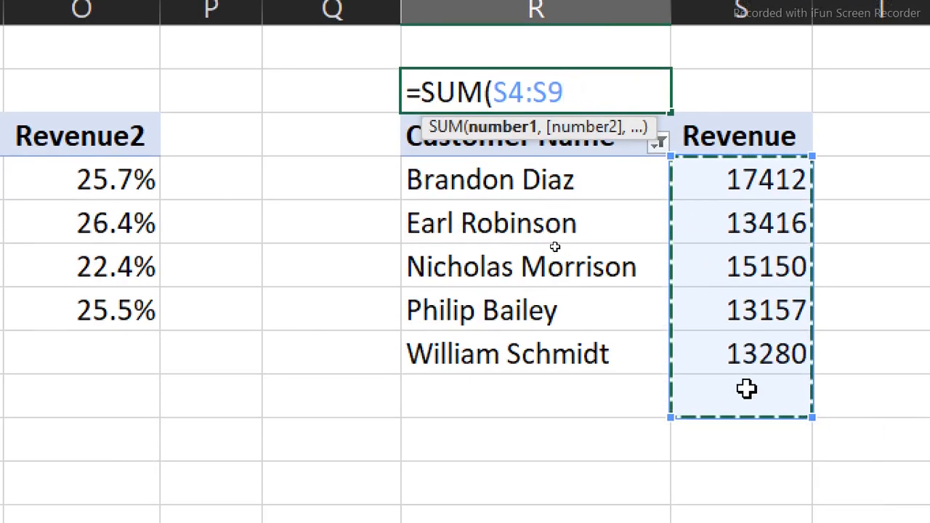
key("Return")
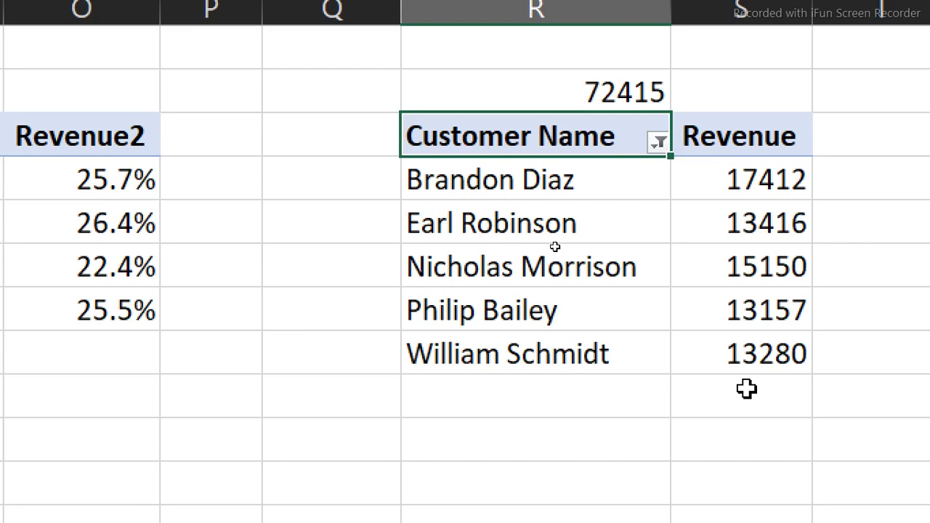
Calculate the top-five customers' share of total revenue in cell R1 with the formula =R2/U2
left_click(546, 55)
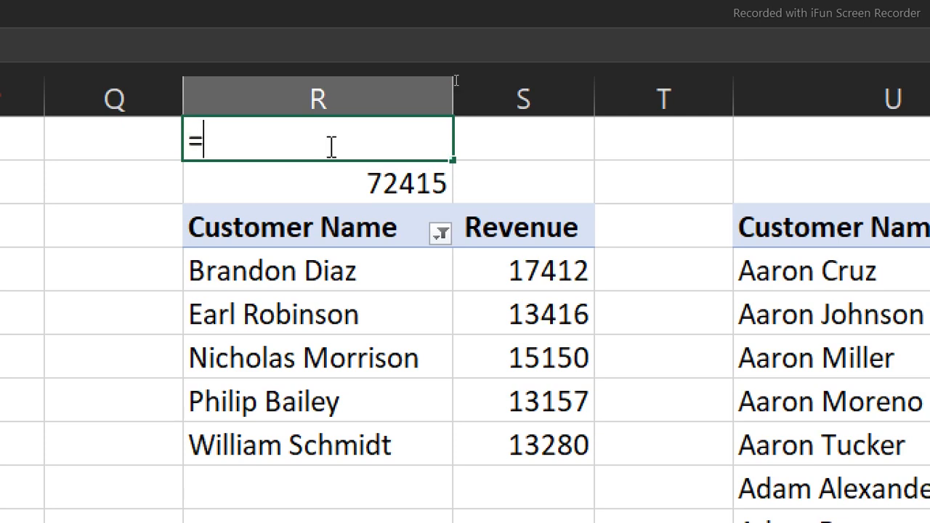
type("=")
left_click(370, 185)
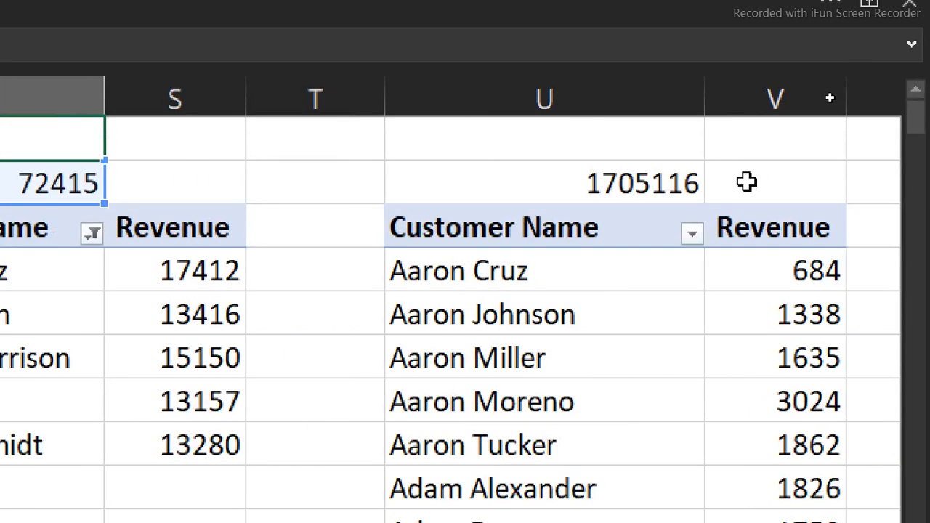
left_click(642, 175)
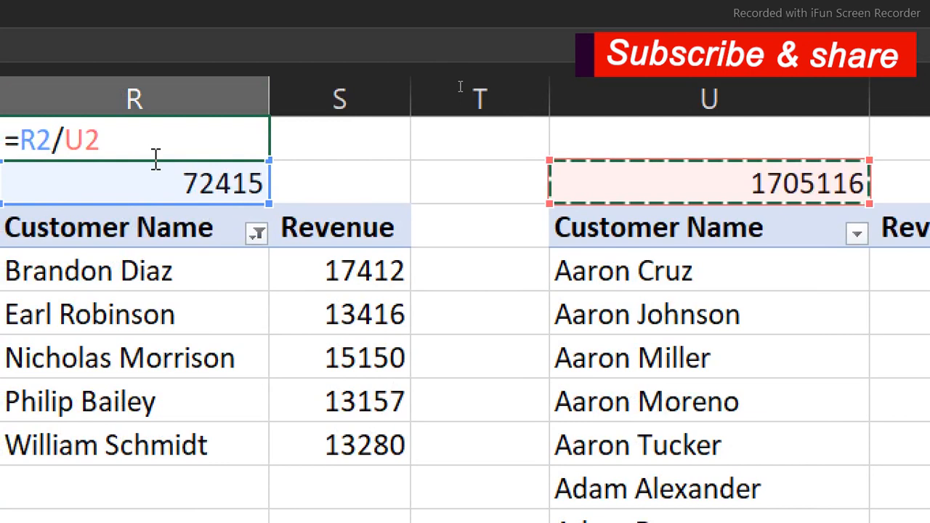
key("Return")
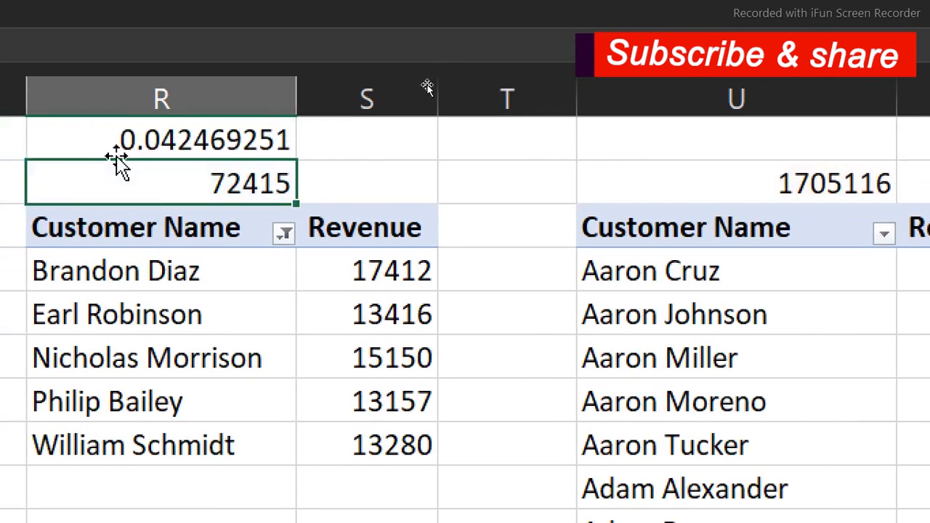
Format the revenue share in cell R1 as a percentage with one decimal place
left_click(146, 137)
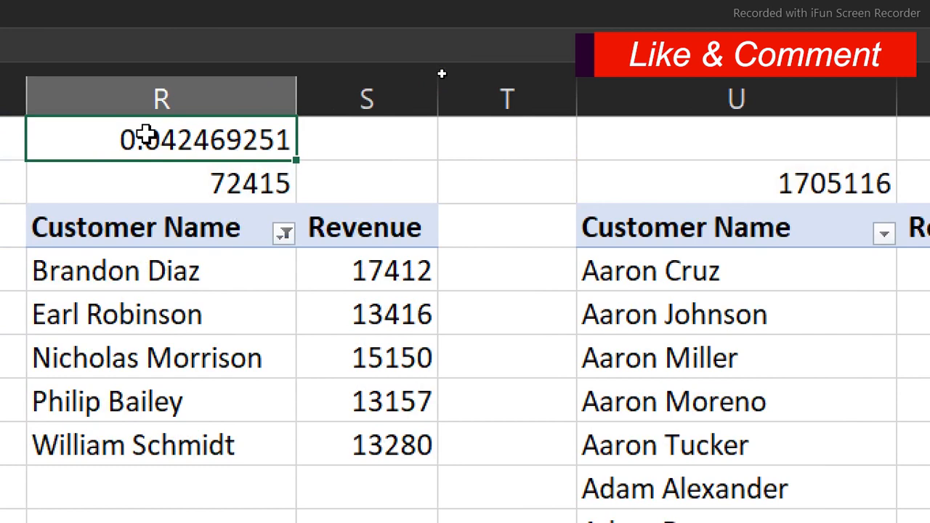
right_click(146, 136)
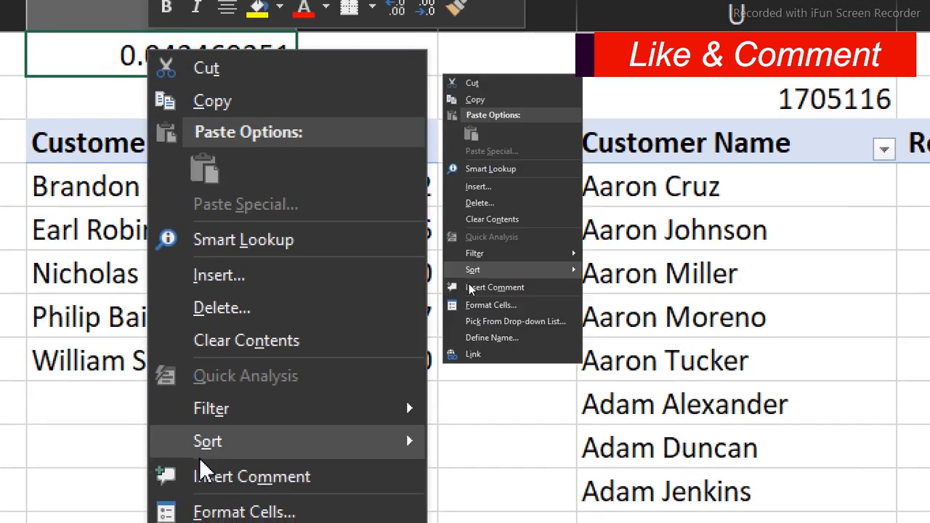
mouse_move(210, 522)
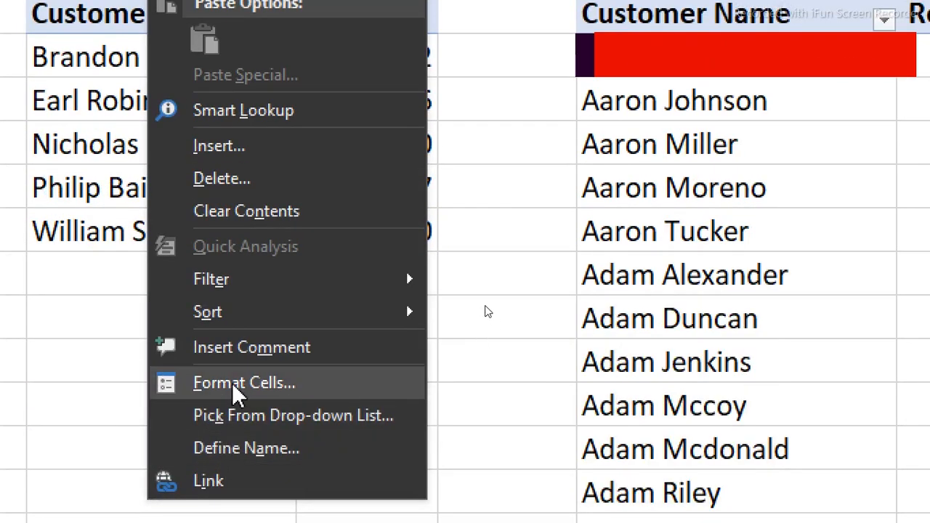
left_click(234, 386)
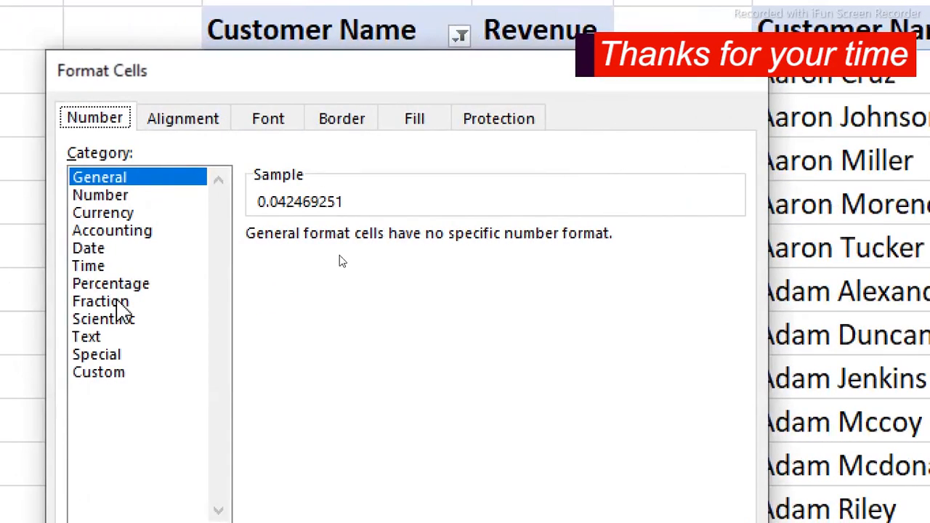
left_click(138, 287)
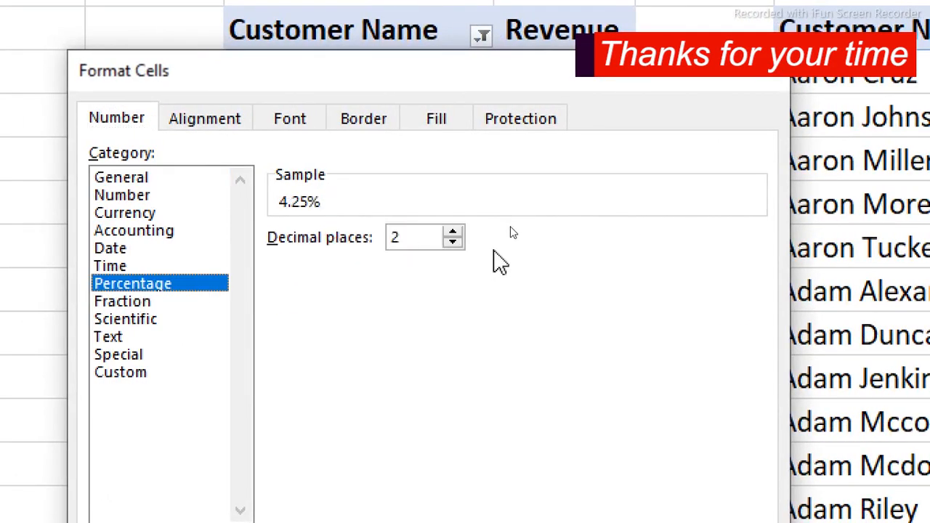
left_click(452, 242)
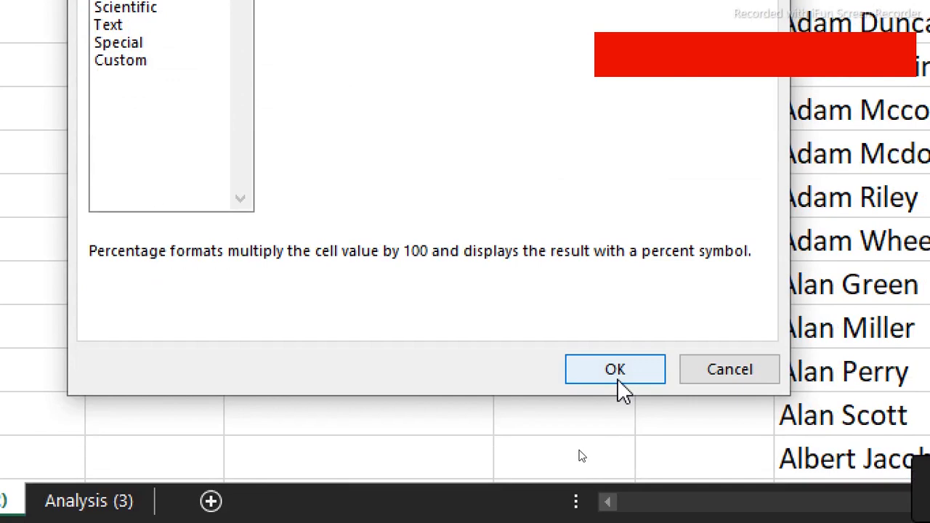
left_click(615, 371)
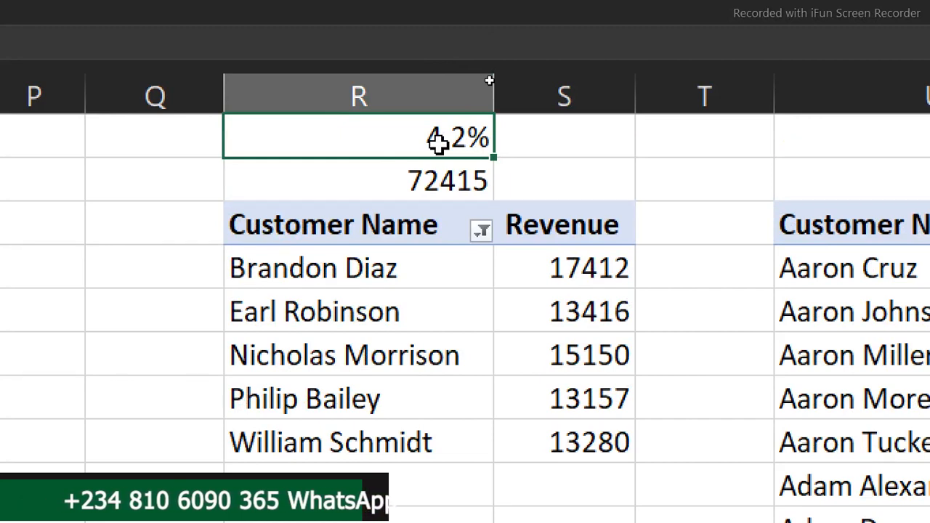
Insert a clustered column chart from the top-five customer PivotTable and shrink it from its upper-left corner
left_click(451, 335)
left_click(434, 359)
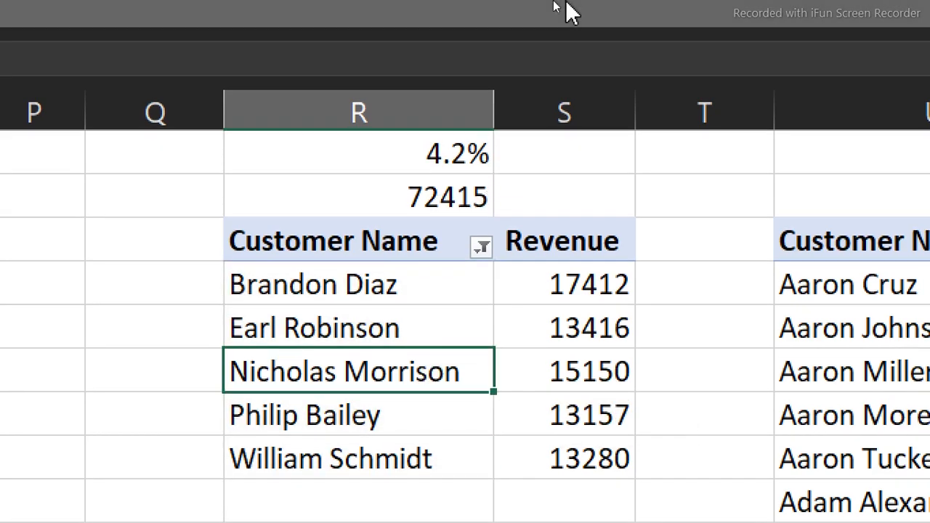
left_click(568, 6)
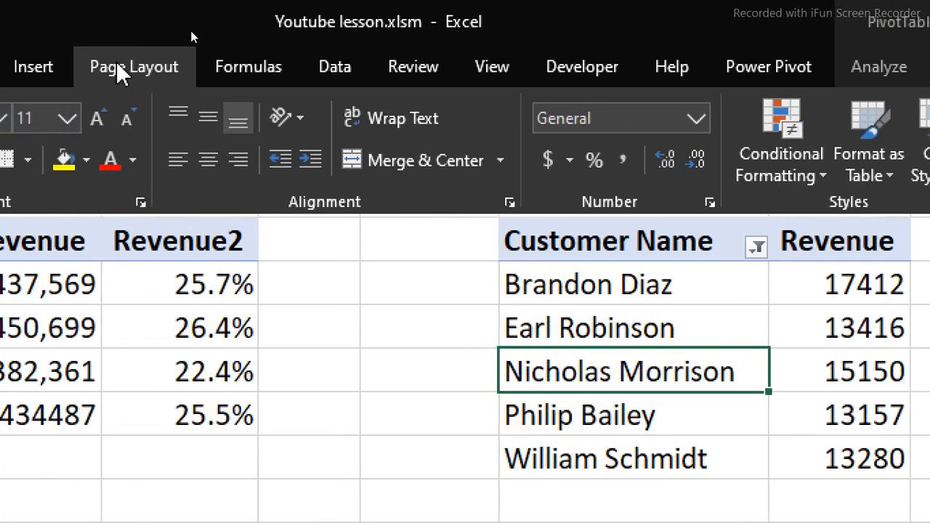
left_click(111, 66)
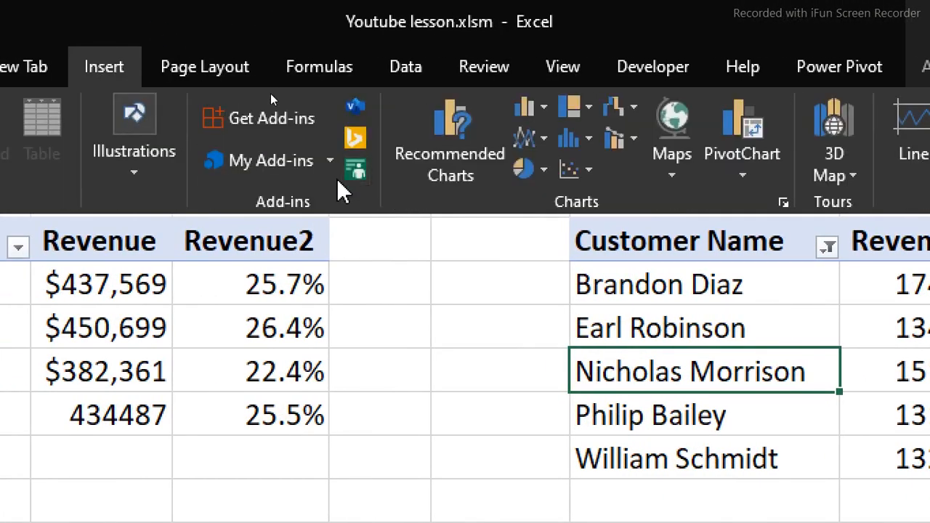
left_click(570, 141)
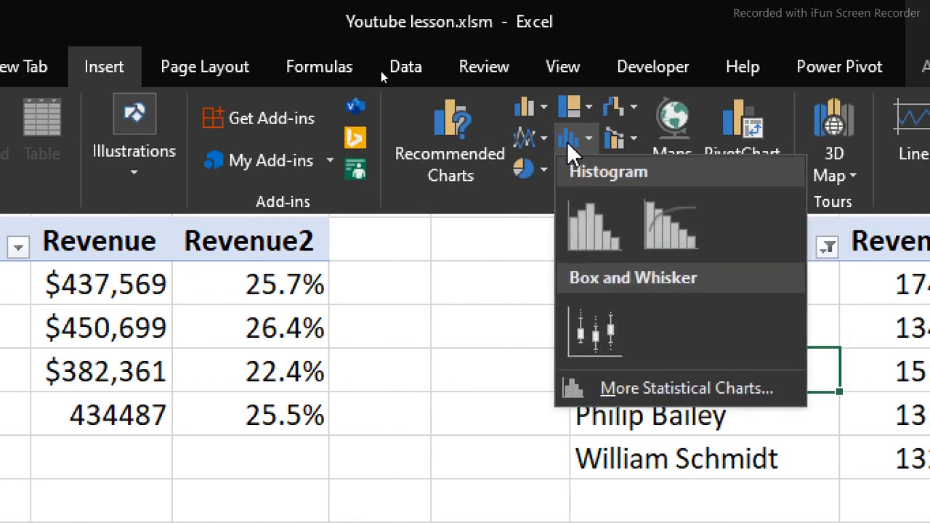
left_click(454, 113)
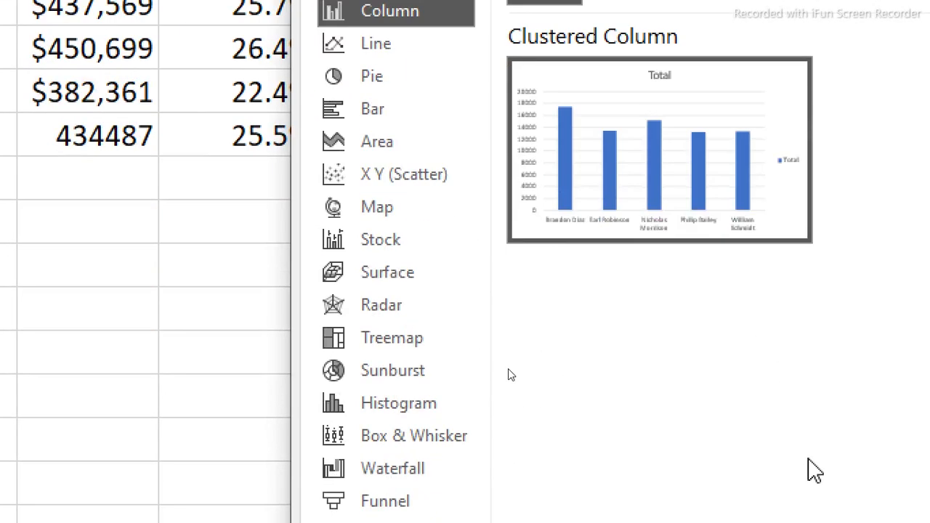
left_click(836, 485)
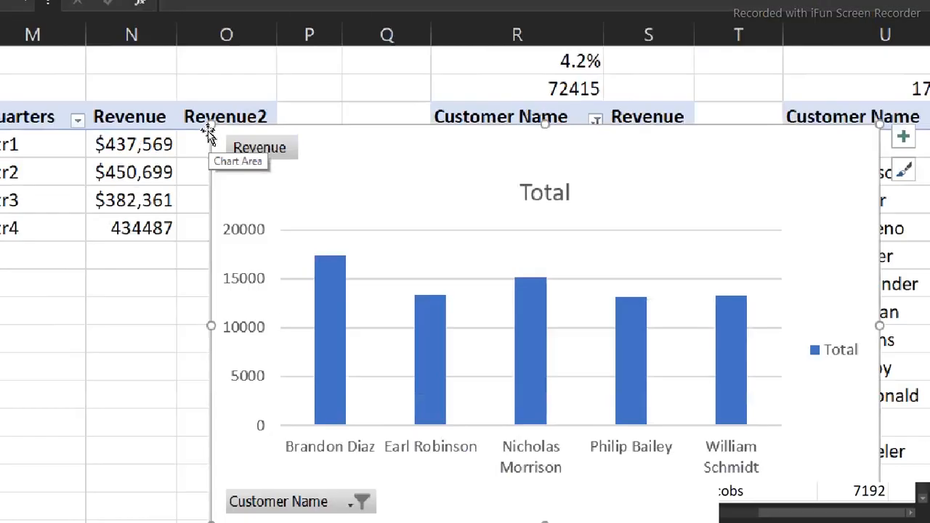
left_click(752, 136)
left_click_drag(208, 131, 342, 203)
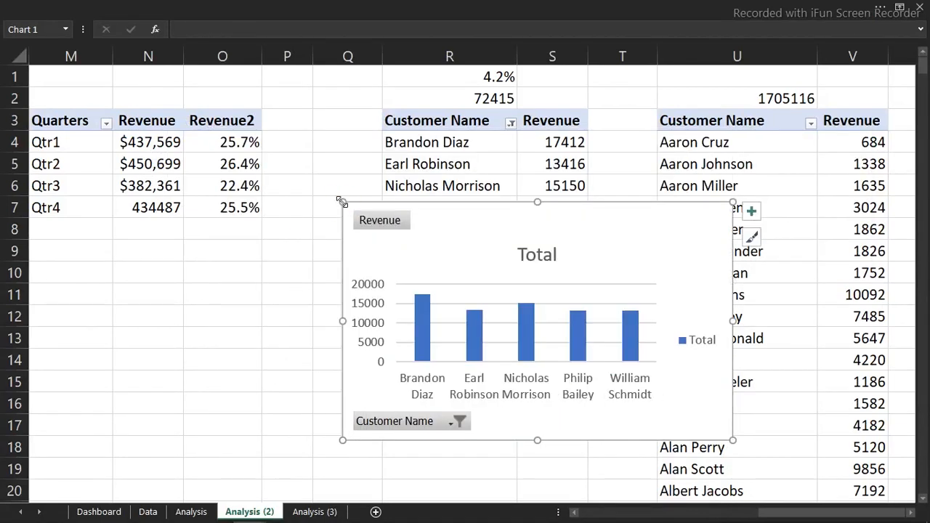
Delete the Total title from the top-five customer chart and hide all its field buttons
left_click(526, 256)
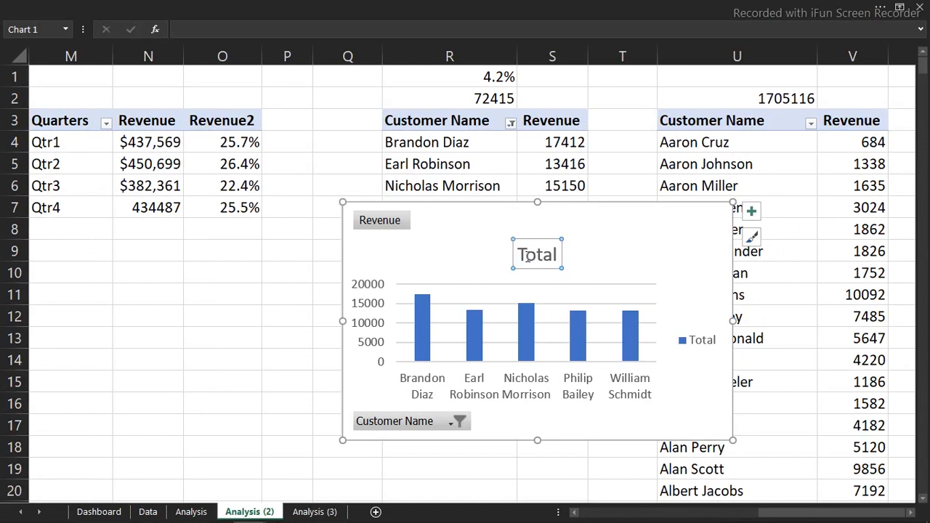
key("Delete")
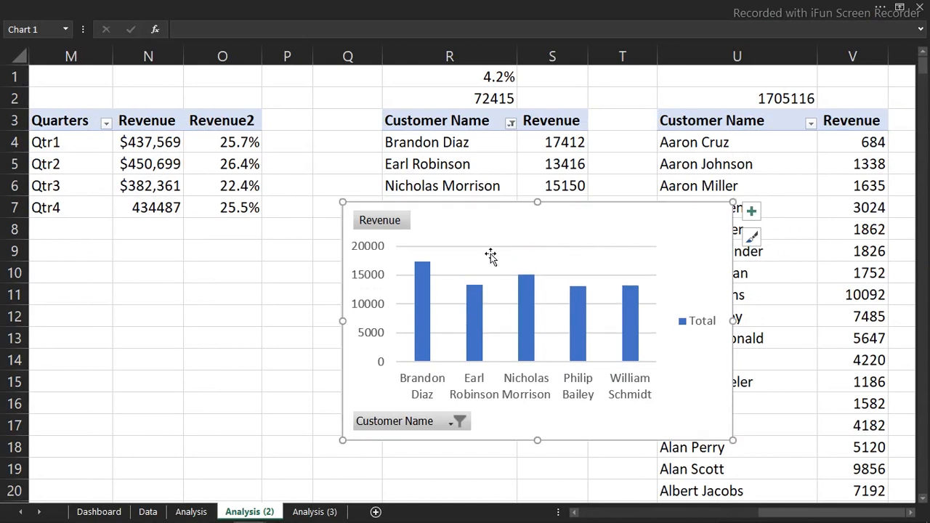
right_click(399, 222)
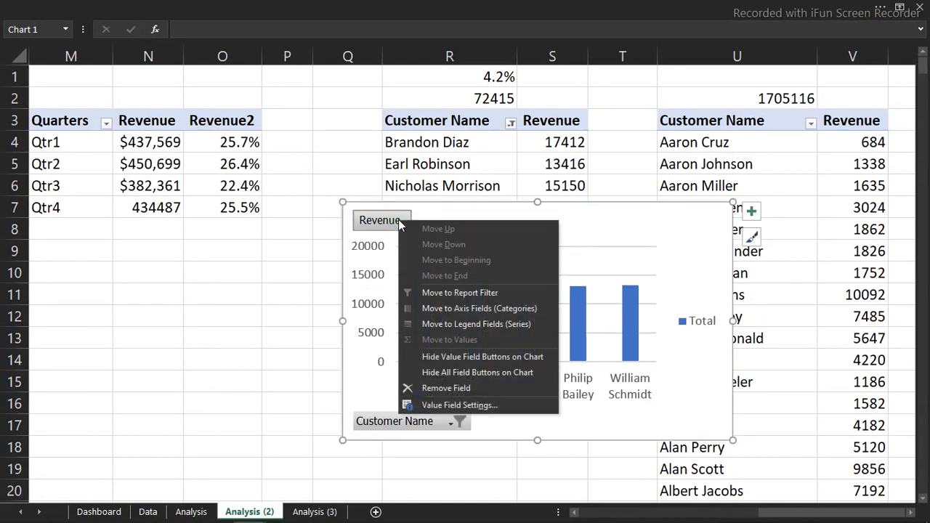
left_click(451, 375)
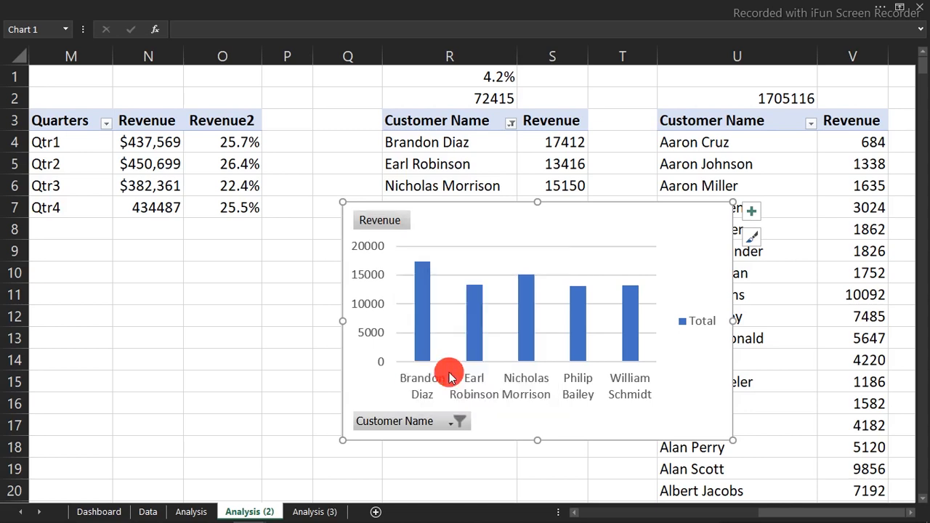
Delete the legend and the vertical value axis from the top-five customer chart
left_click(710, 321)
key("Delete")
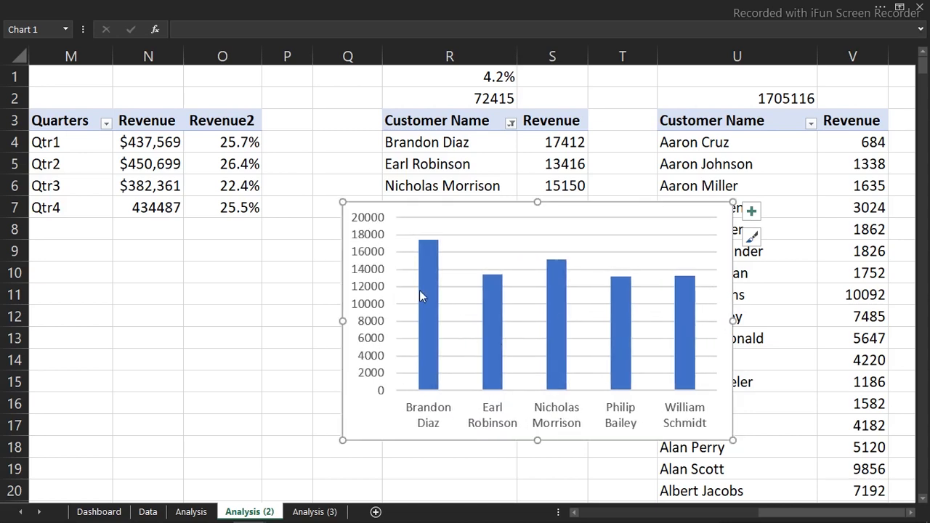
left_click(375, 290)
key("Delete")
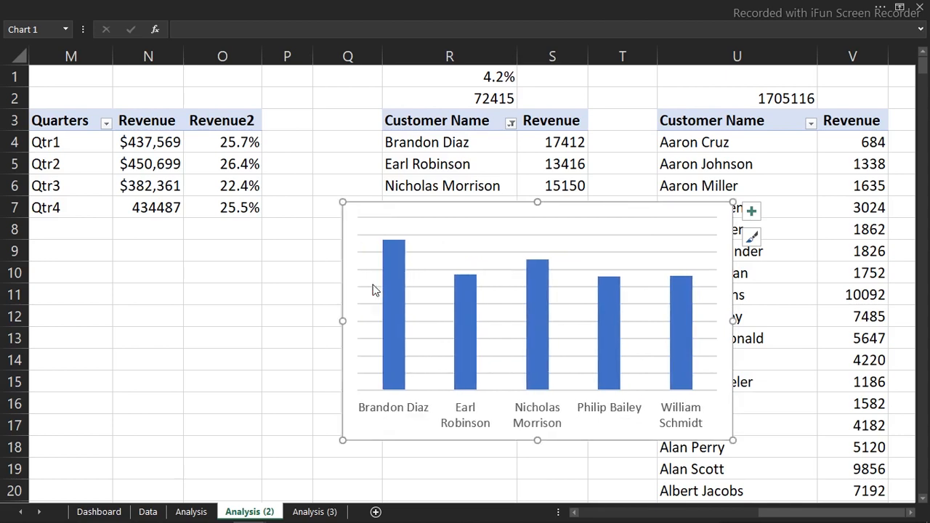
Shrink the top-five customer chart from its upper-left corner and move it from the Analysis (2) sheet to the Dashboard sheet
left_click_drag(344, 202, 365, 271)
key("Delete")
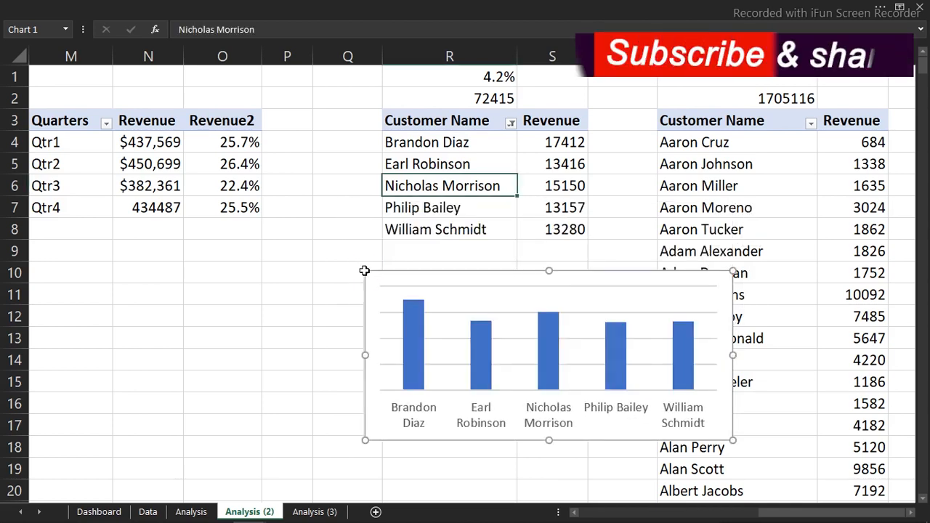
left_click(99, 512)
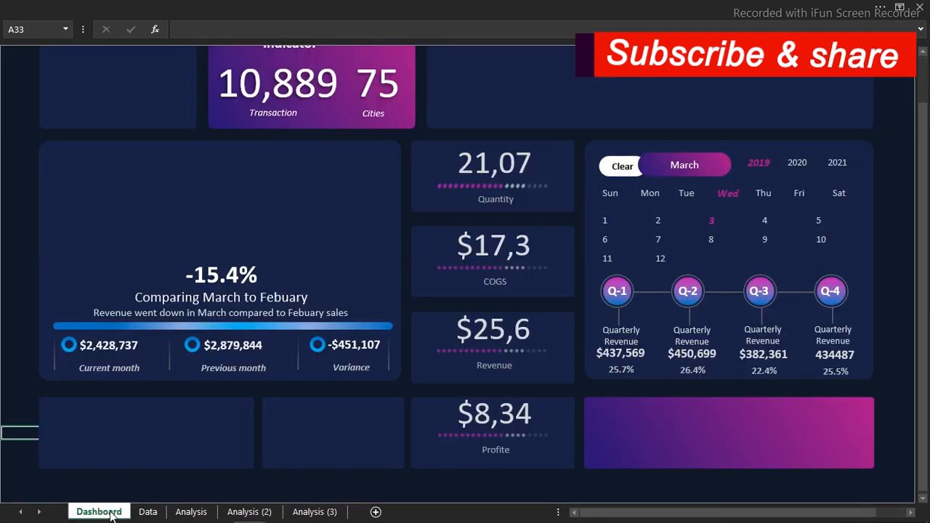
key("ctrl+v")
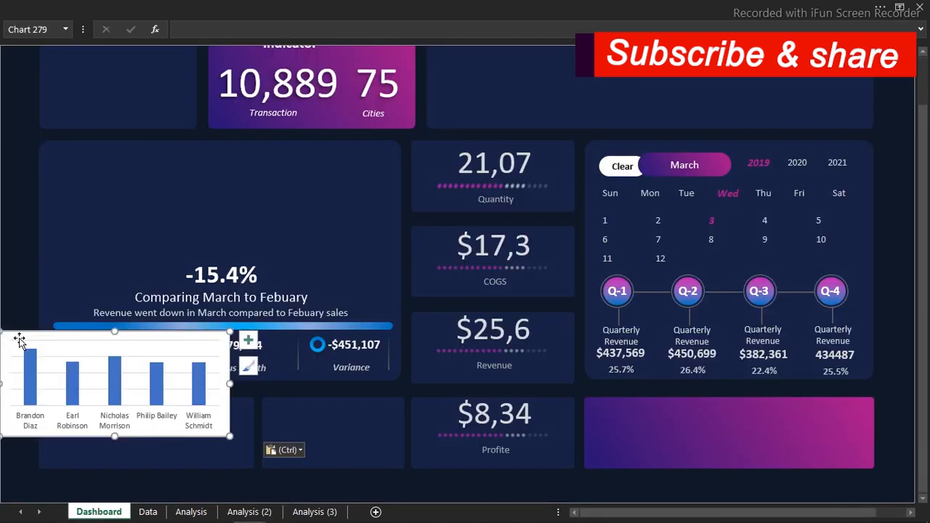
Position the customer chart over the empty card below the Current month figure and shrink it to fit the card
left_click_drag(51, 344, 70, 361)
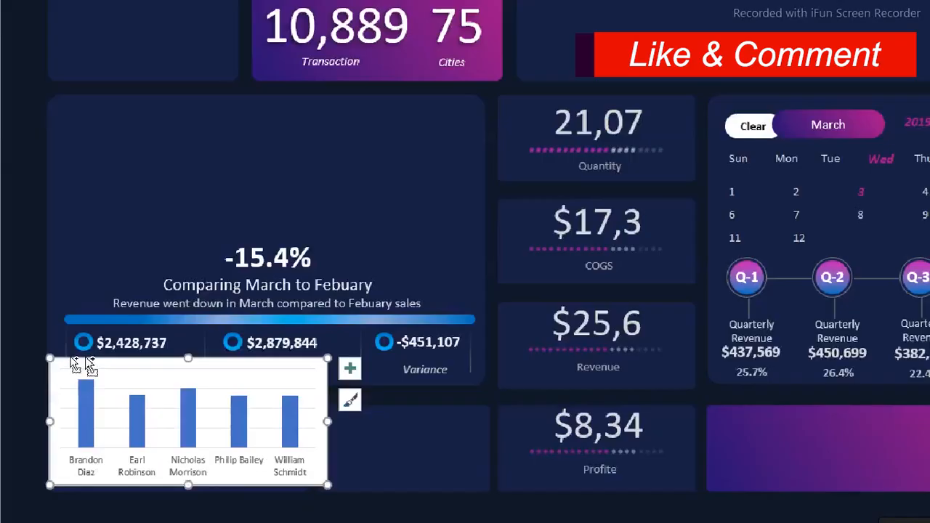
left_click(289, 367)
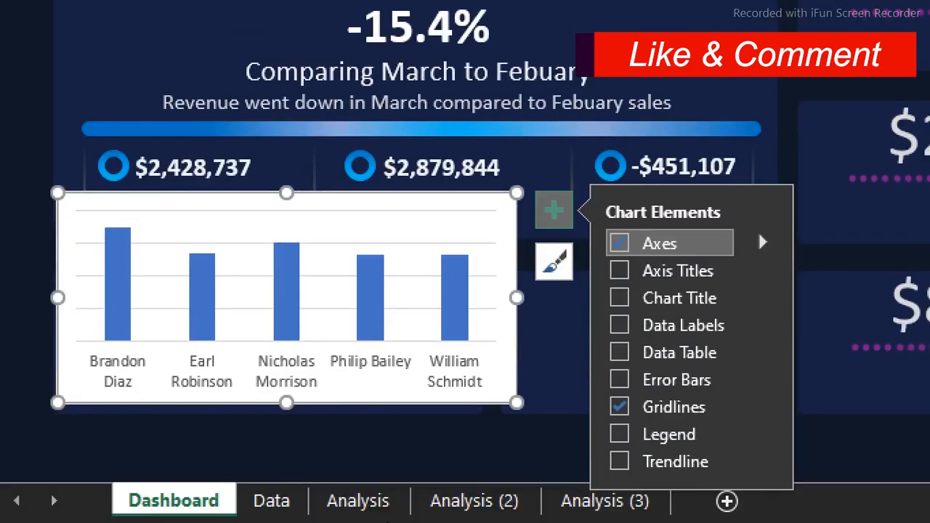
left_click_drag(516, 192, 478, 278)
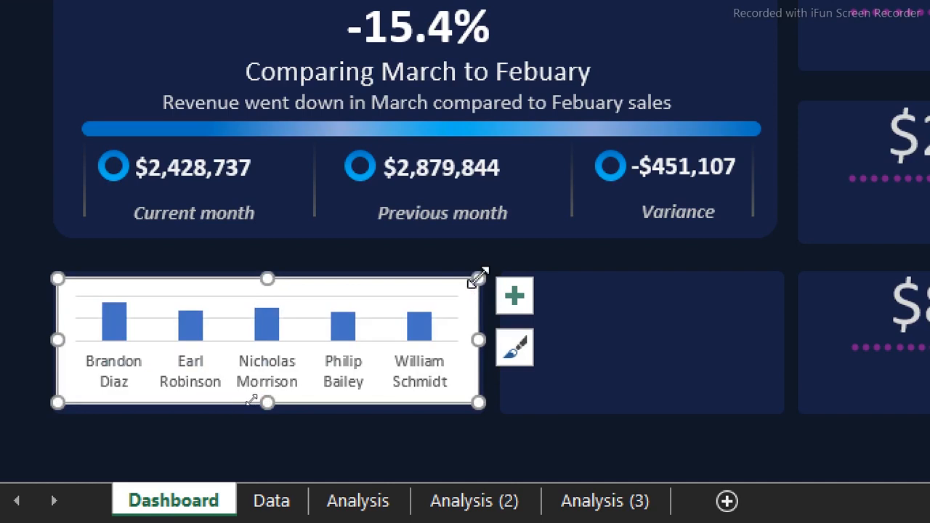
Format the customer chart area with no fill and no border line
double_click(234, 400)
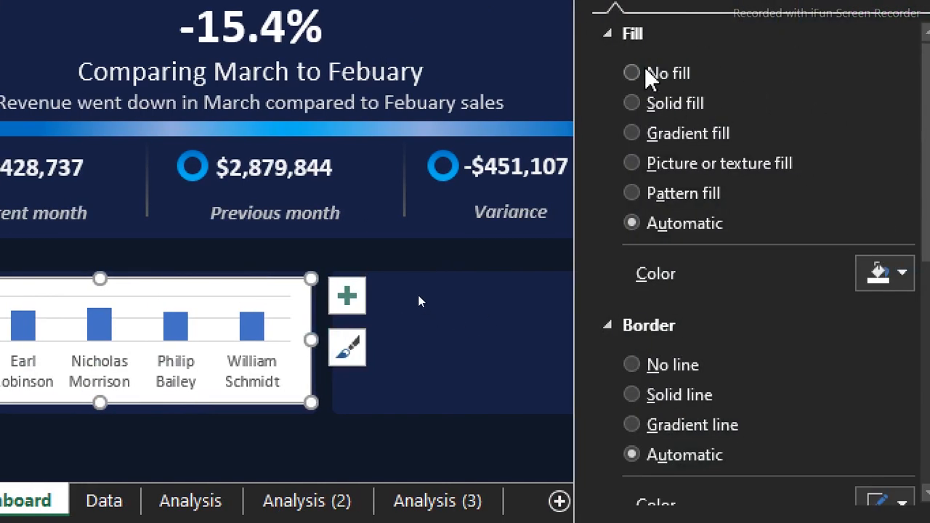
left_click(632, 225)
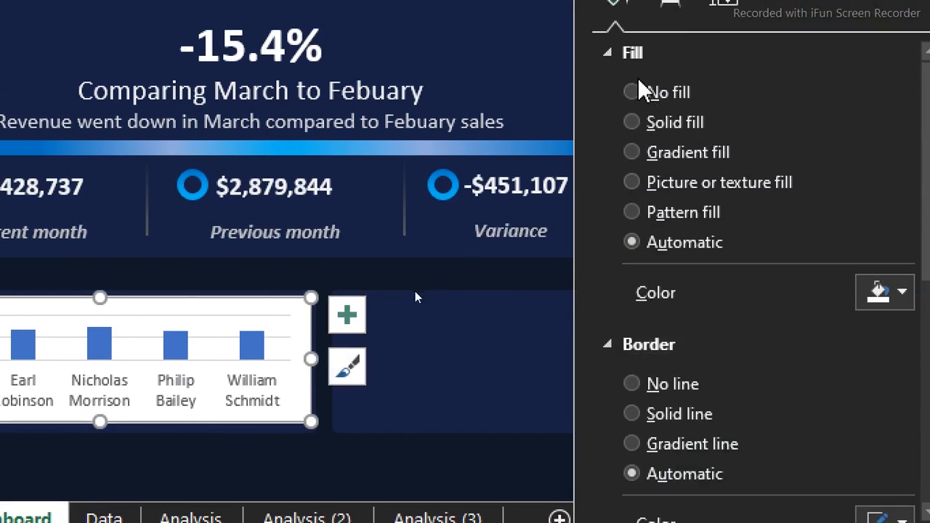
left_click(632, 93)
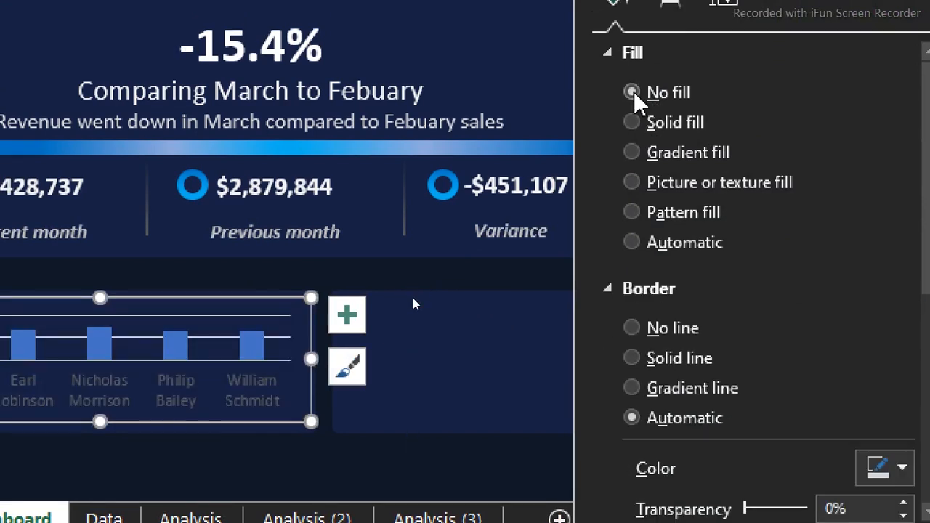
left_click(632, 327)
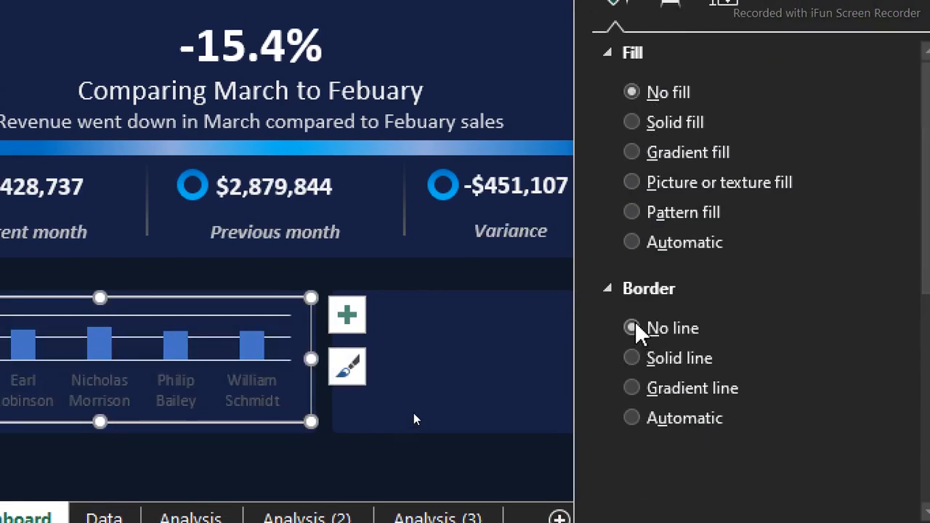
Remove the gridlines from the top-five customer chart on the dashboard
left_click(199, 315)
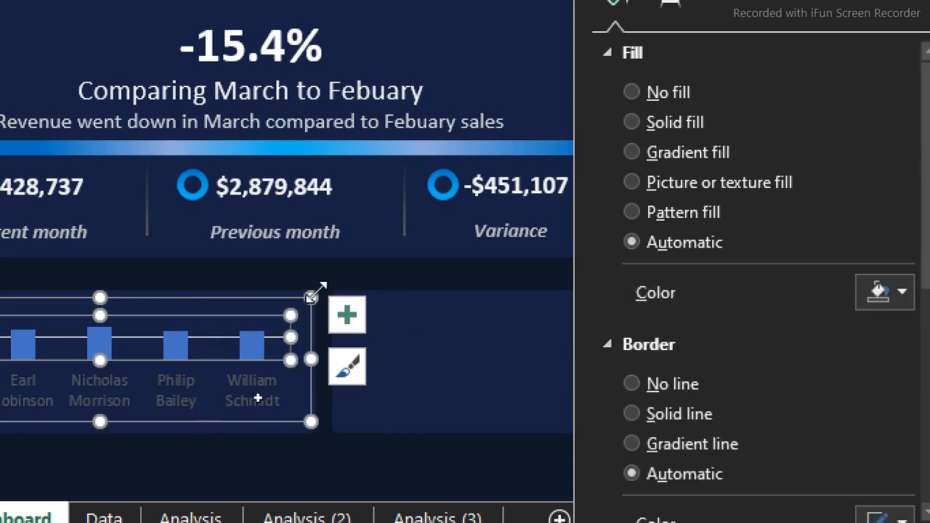
left_click(348, 315)
left_click(420, 454)
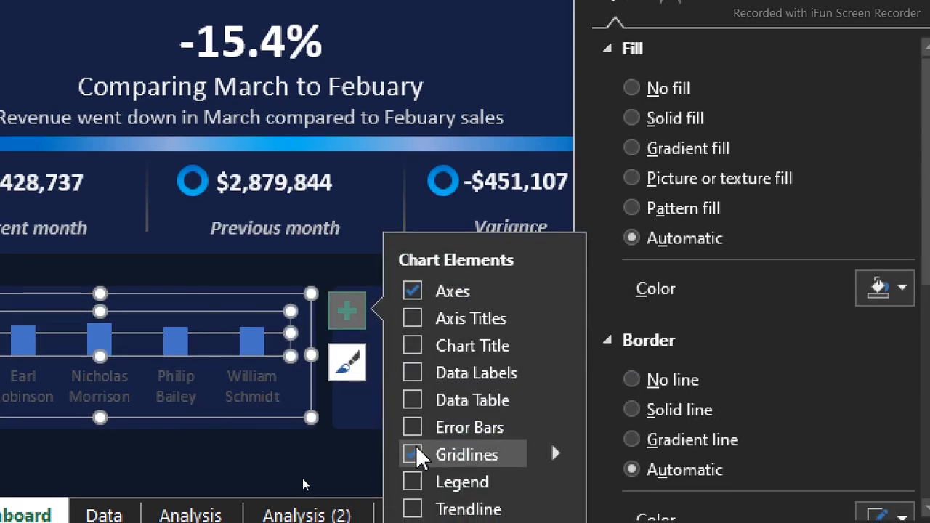
left_click(305, 451)
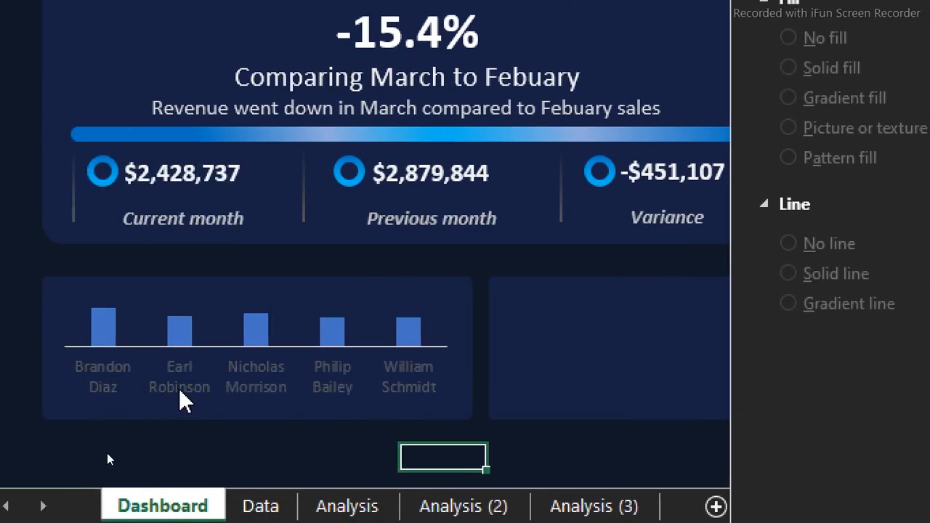
Change the font color of the customer name axis labels to light gray
left_click(179, 389)
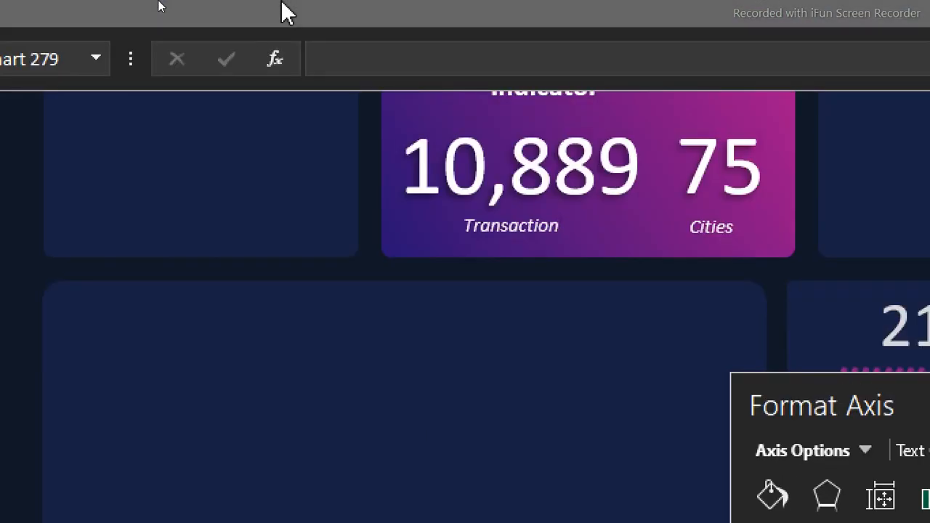
left_click(287, 11)
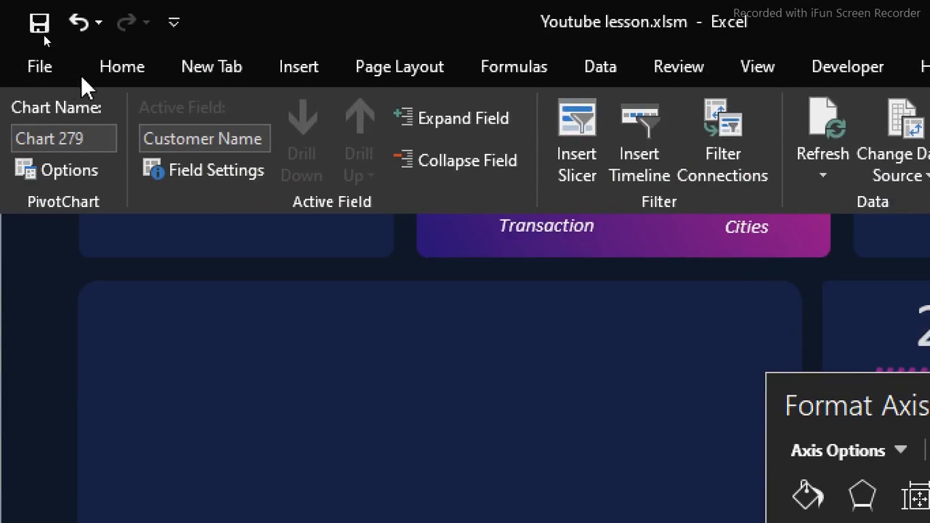
left_click(111, 79)
left_click(380, 161)
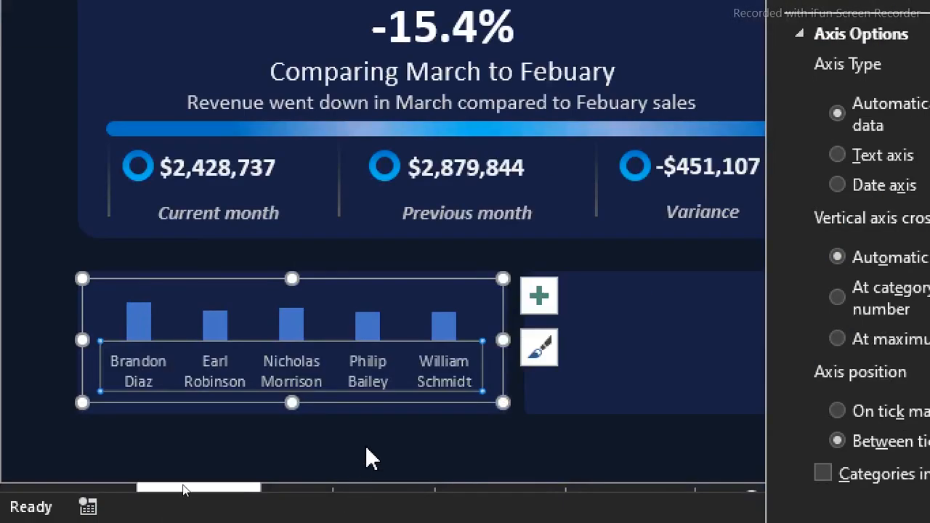
left_click(365, 448)
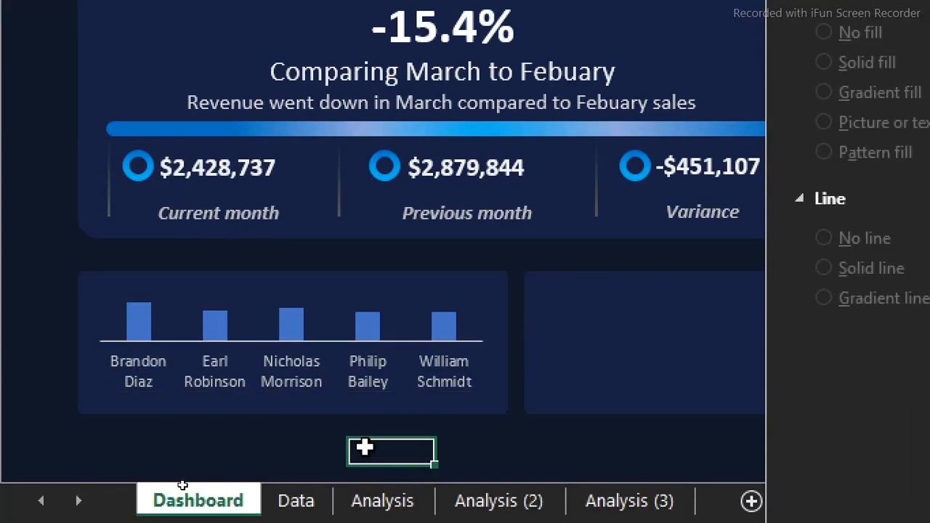
Add data labels to the customer chart's columns and color their text light gray
left_click(453, 320)
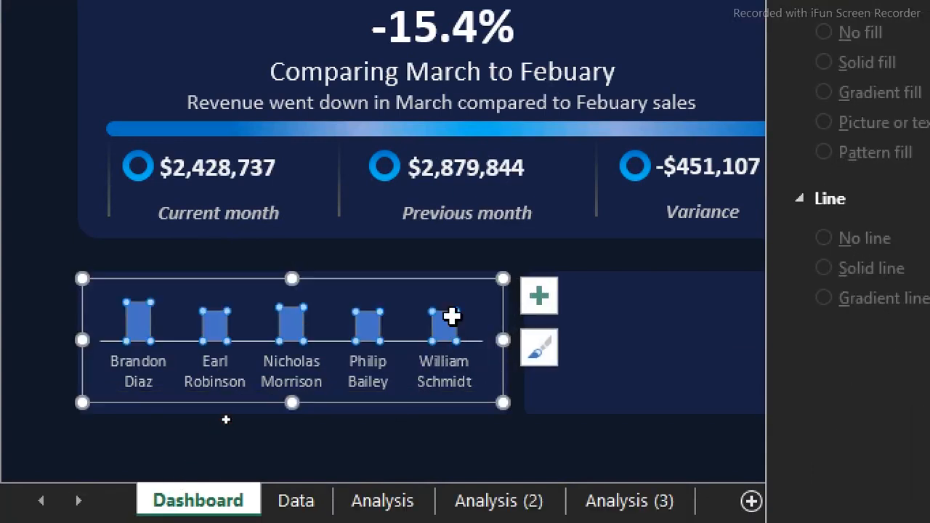
left_click(539, 296)
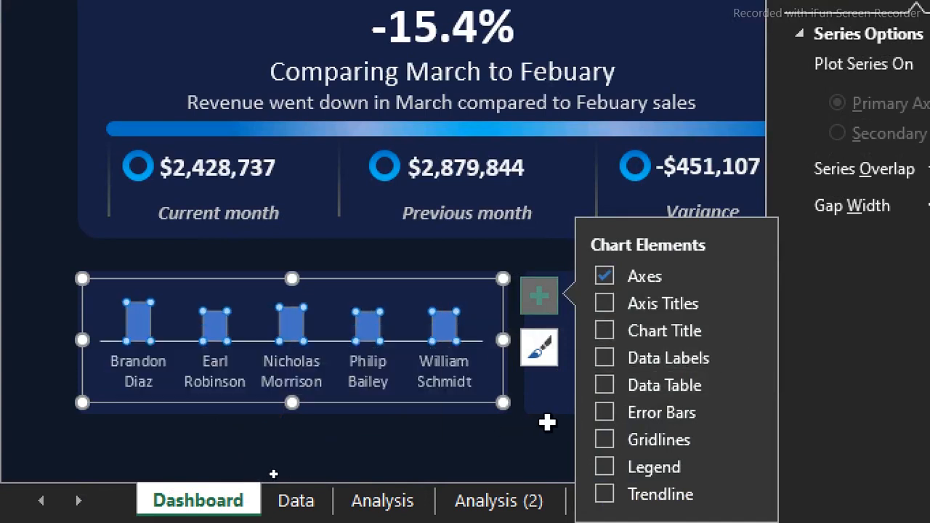
left_click(604, 357)
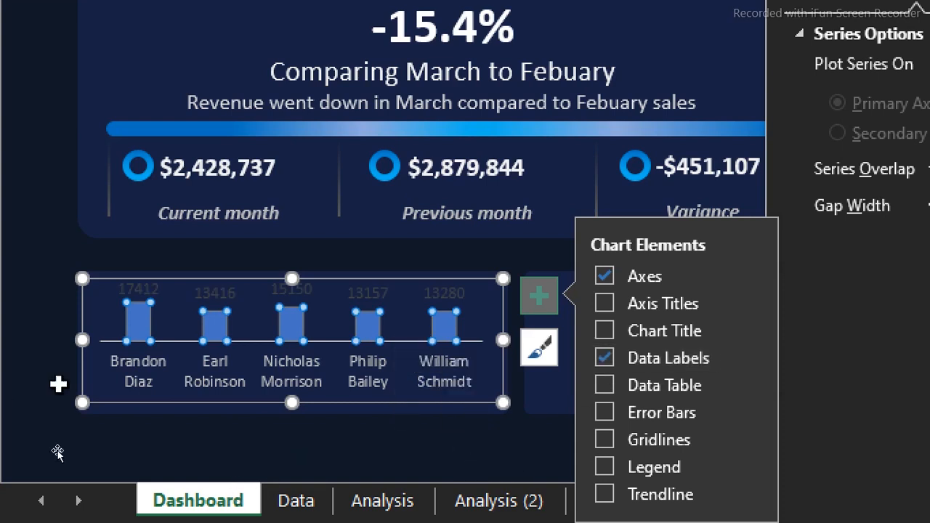
left_click(226, 291)
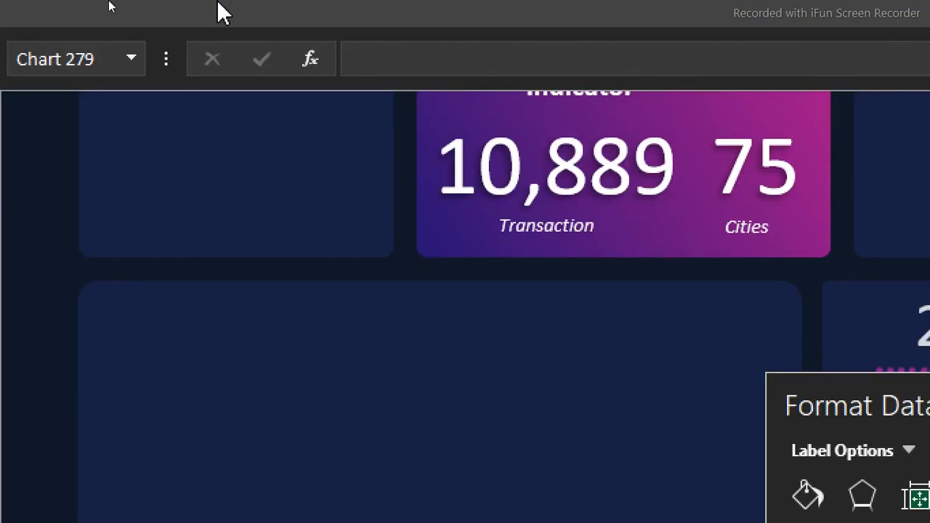
left_click(218, 10)
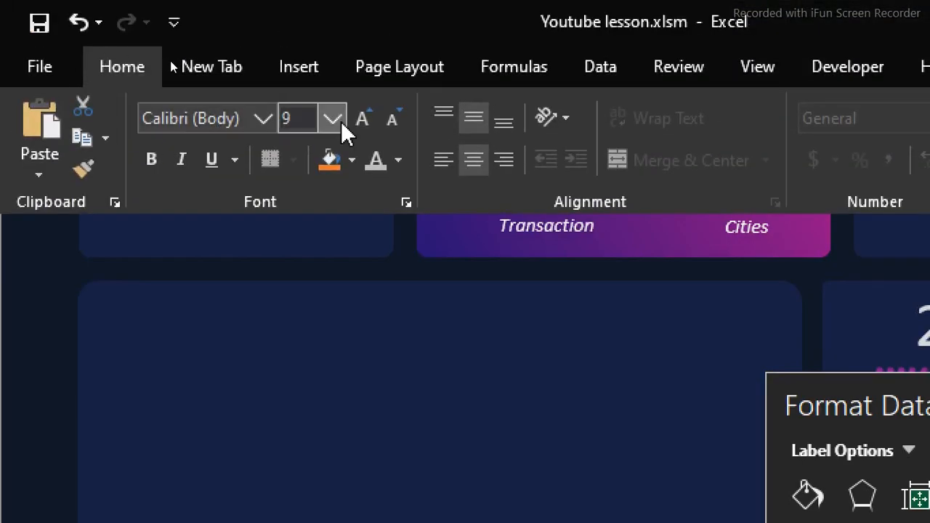
left_click(398, 162)
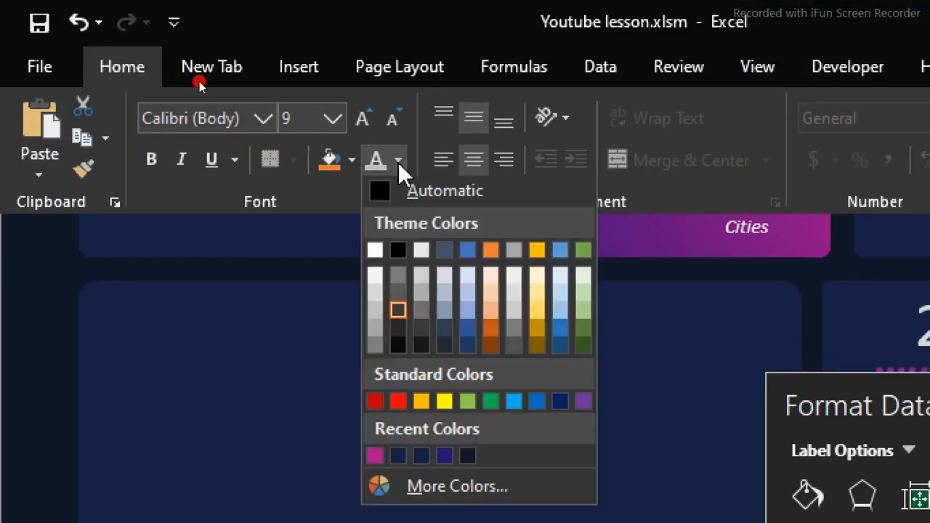
left_click(375, 298)
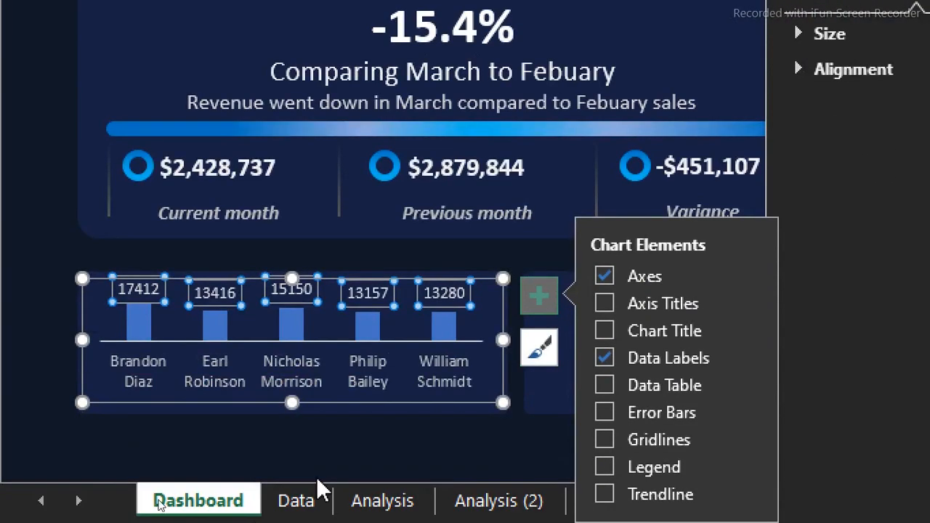
left_click(391, 437)
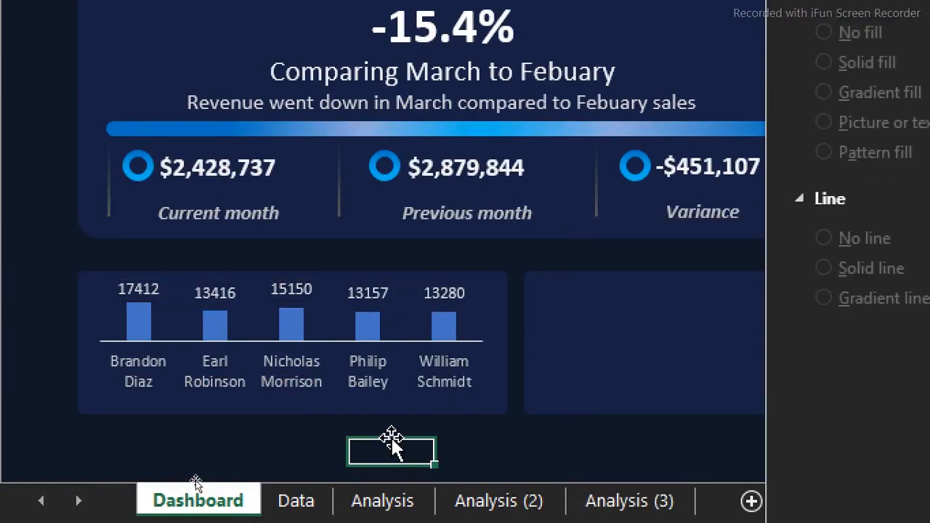
Format the Revenue values of the top-five customer PivotTable on Analysis (2) as $ currency with 0 decimal places
left_click(536, 502)
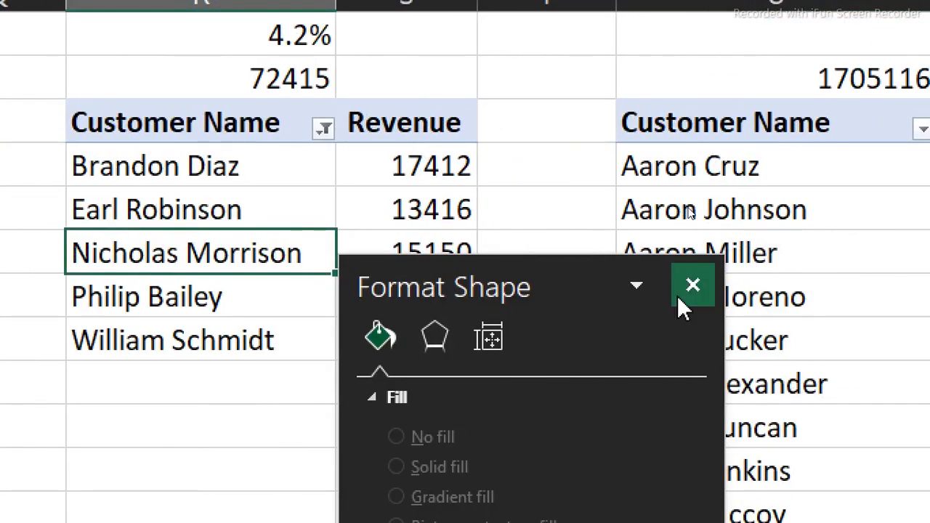
left_click(693, 286)
left_click_drag(451, 170, 458, 322)
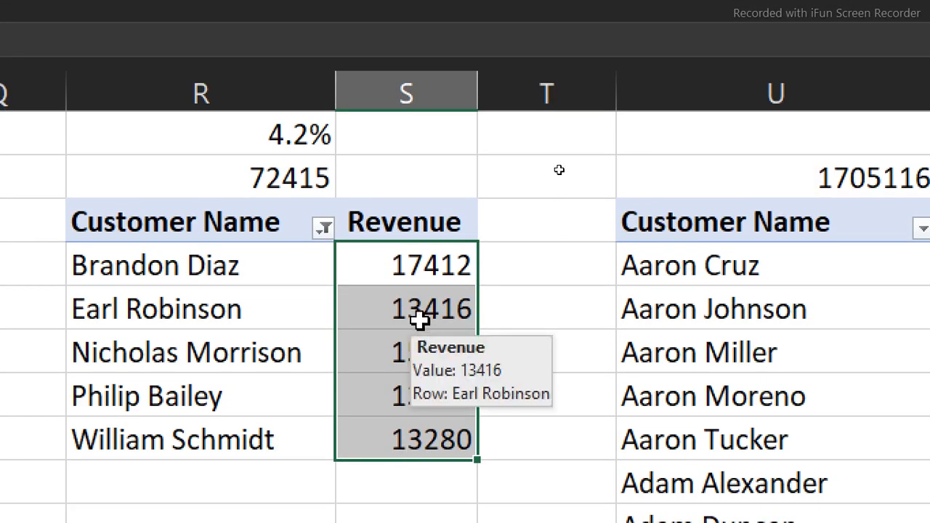
right_click(420, 320)
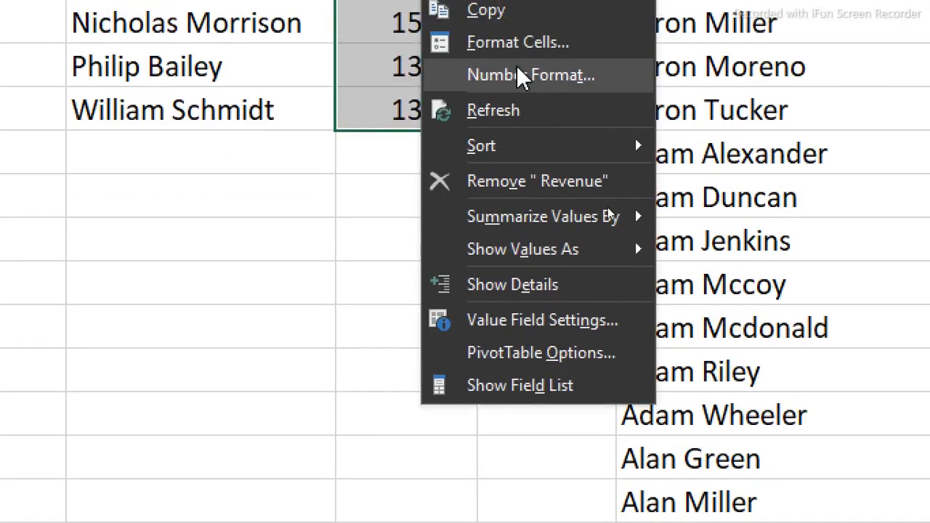
left_click(523, 73)
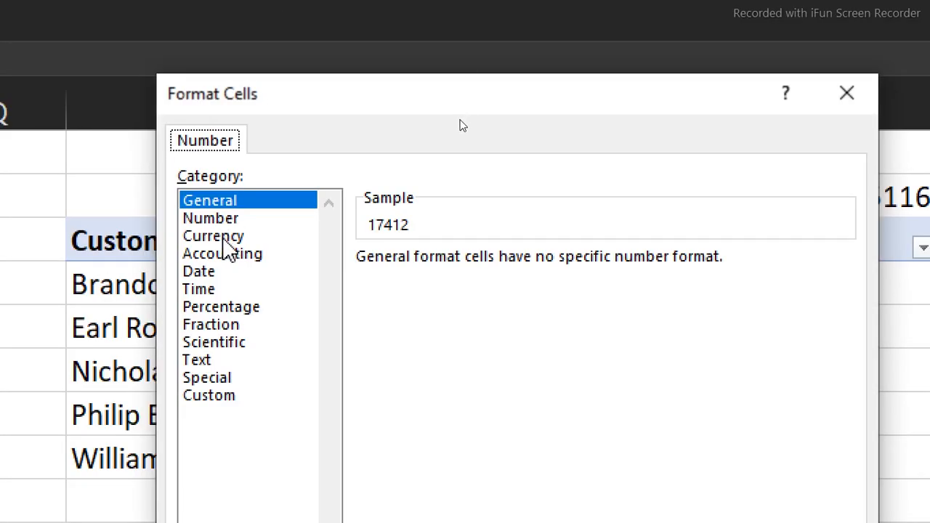
left_click(218, 240)
left_click(542, 265)
left_click(542, 264)
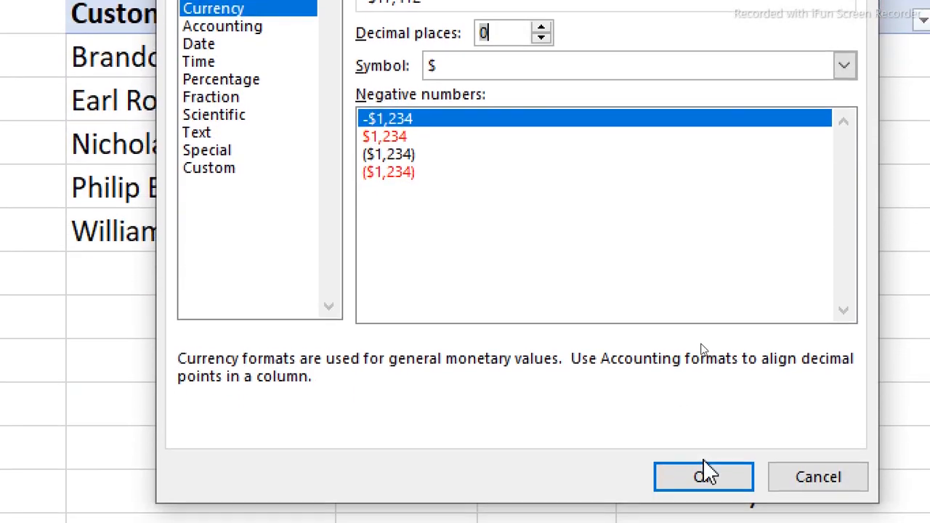
left_click(704, 471)
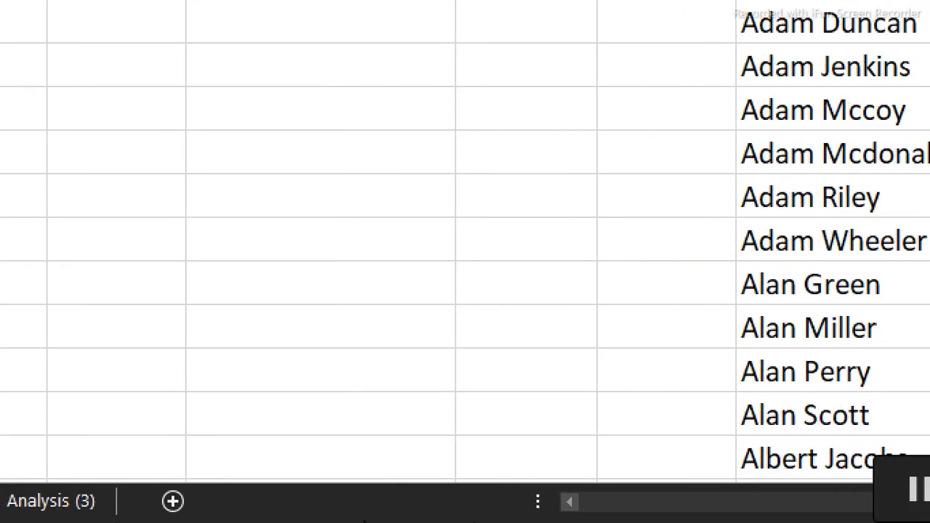
Test the Dashboard slicers against the customer chart, choosing Tue, Mon, months 7 and 8, Thu, month 4 and year 2020
left_click(196, 501)
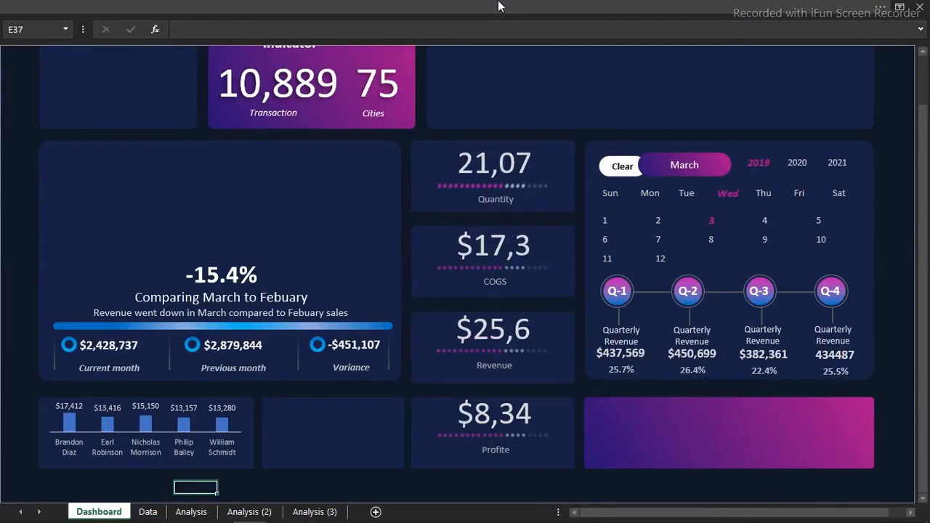
left_click(692, 200)
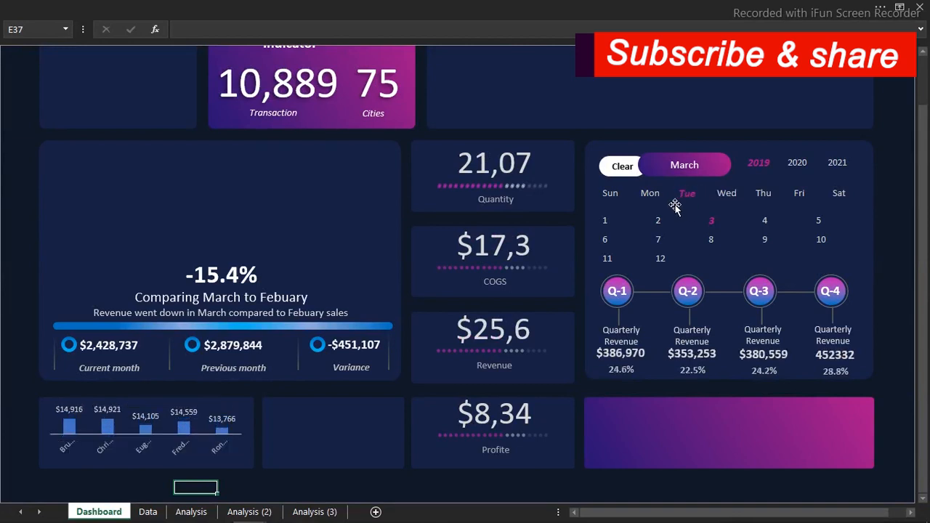
left_click(651, 196)
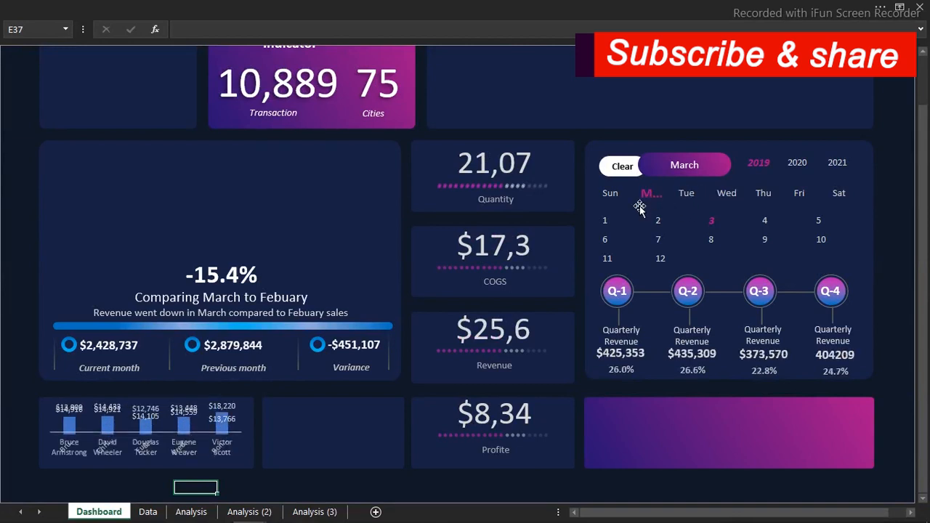
left_click(658, 238)
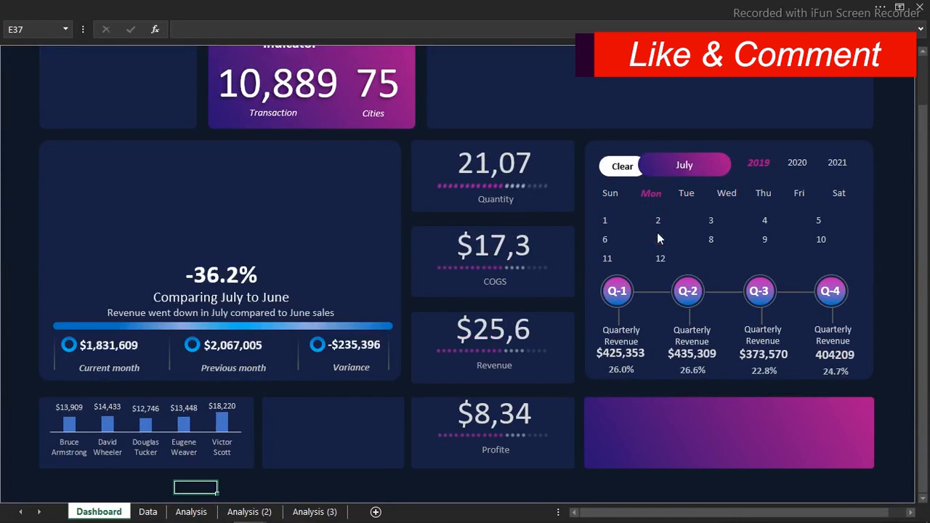
left_click(712, 236)
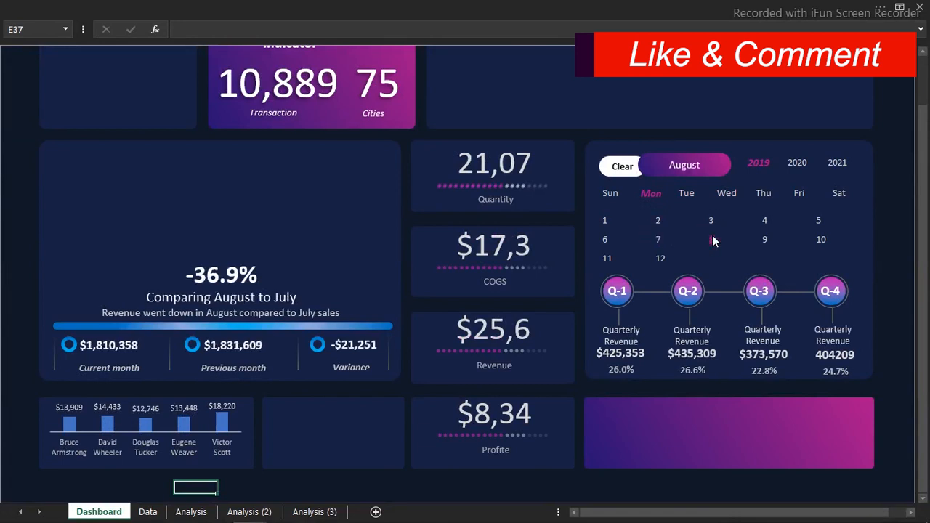
left_click(770, 197)
left_click(768, 221)
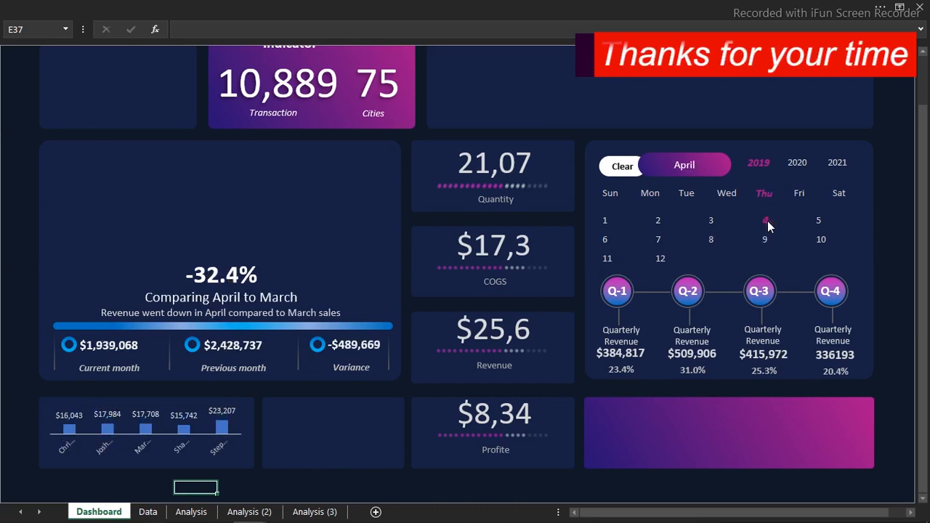
left_click(798, 163)
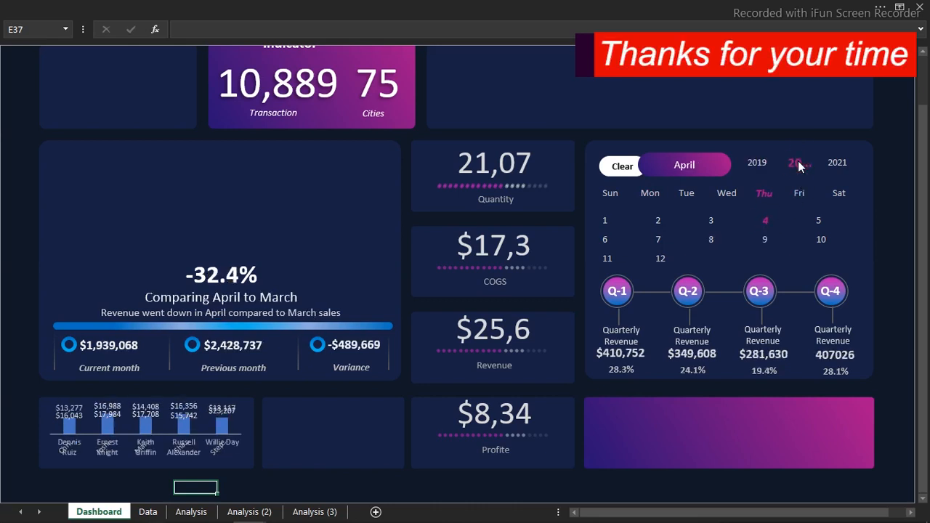
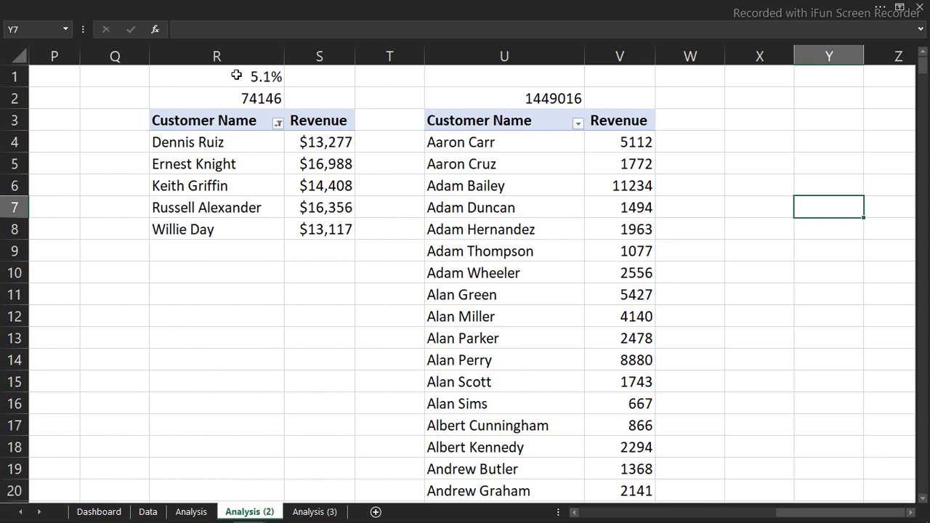
Duplicate columns R to V, containing both customer PivotTables and their formulas, into the columns starting at Z
left_click_drag(232, 57, 649, 88)
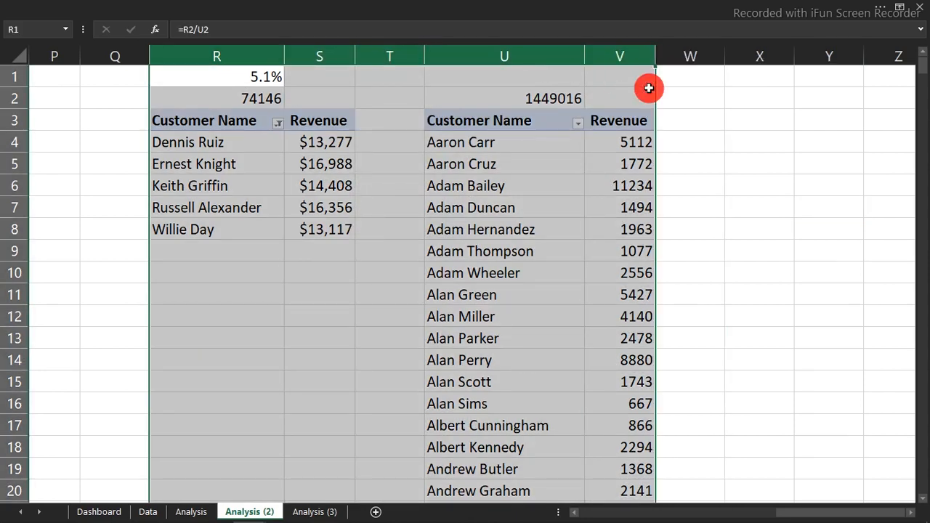
key("ctrl+c")
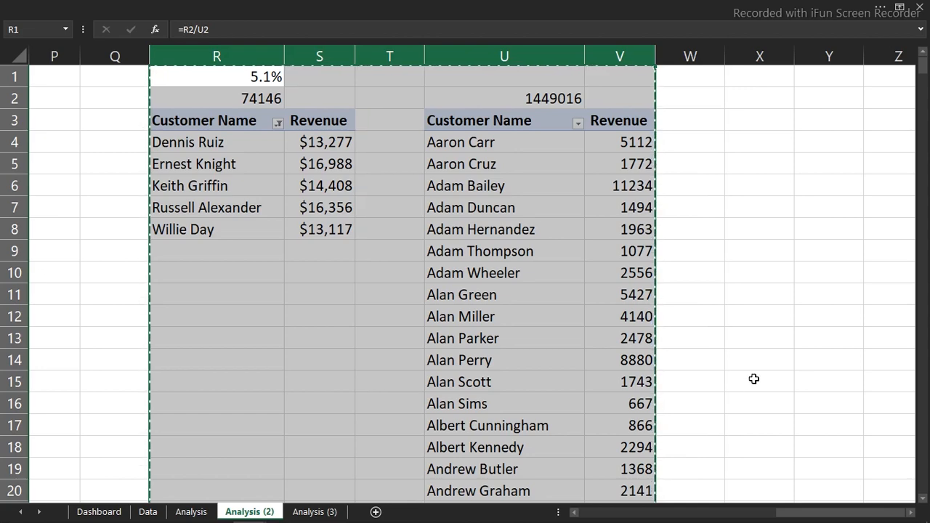
left_click(911, 517)
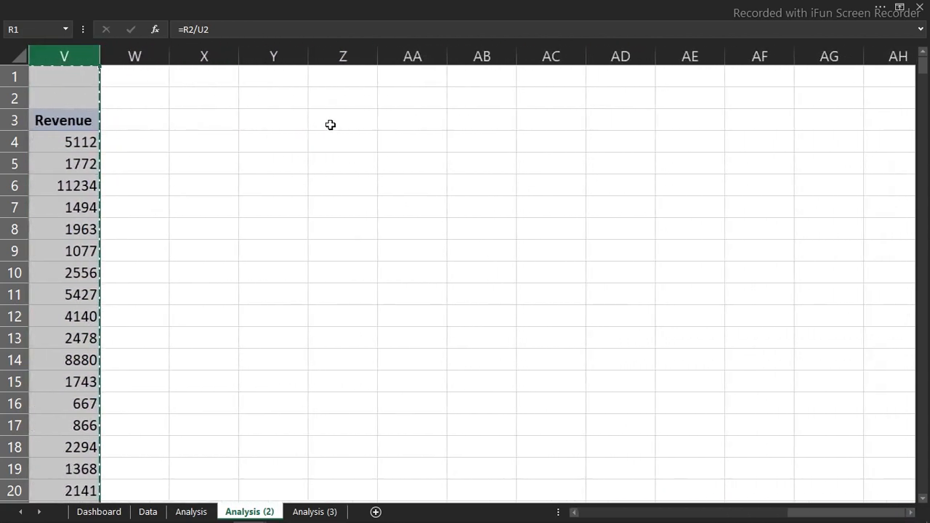
left_click(330, 123)
key("ctrl+v")
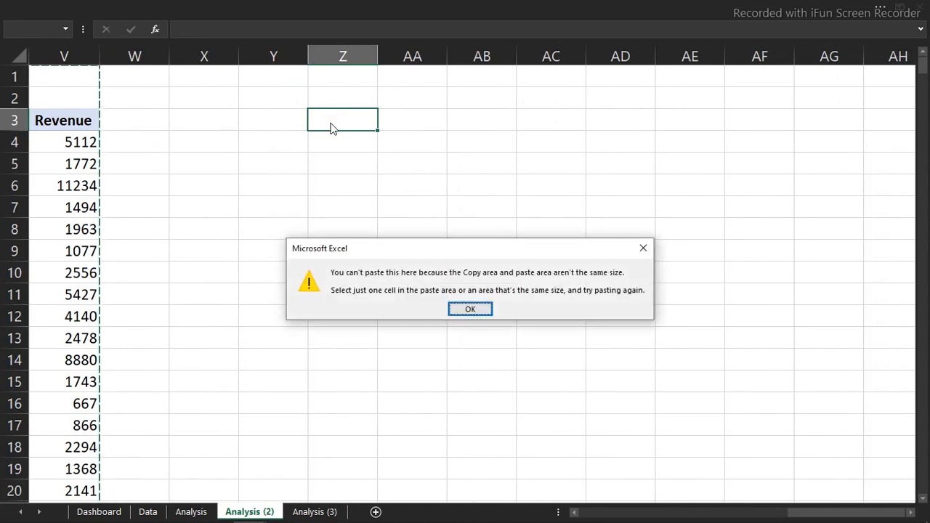
left_click(643, 248)
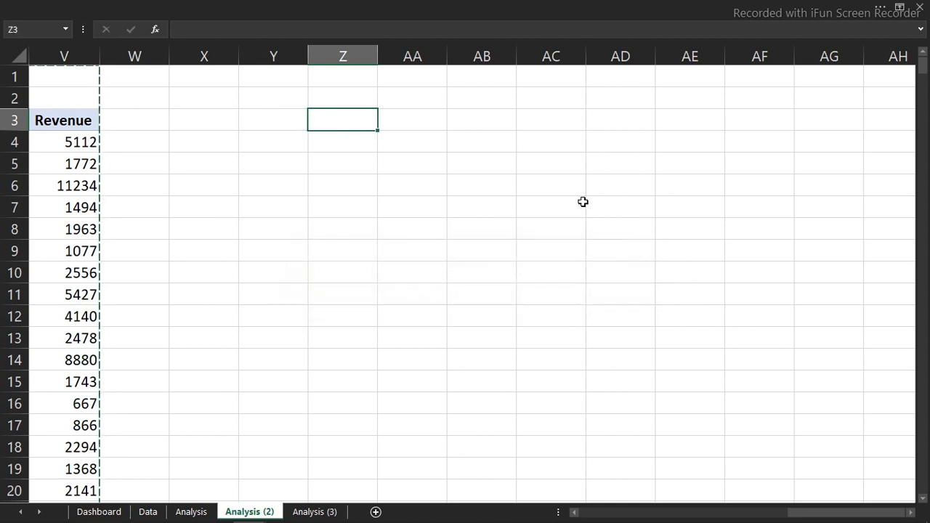
left_click(356, 56)
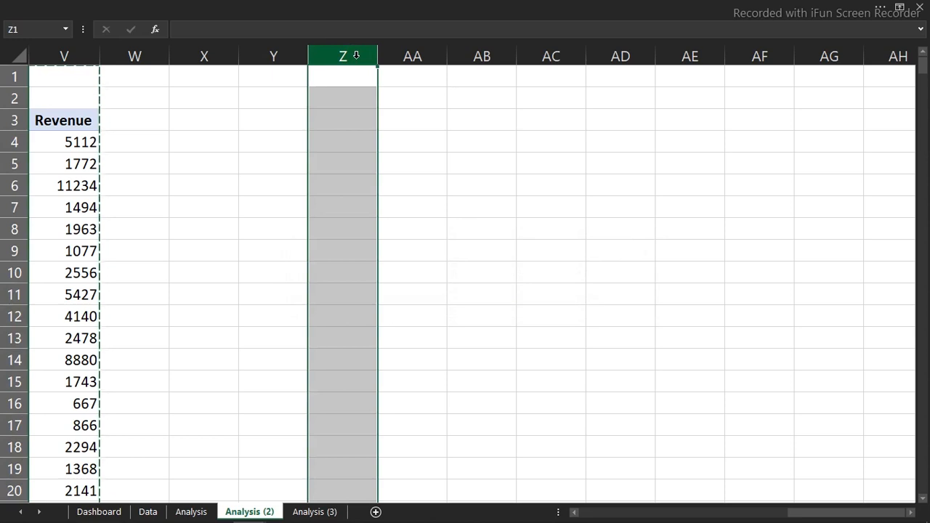
key("ctrl+v")
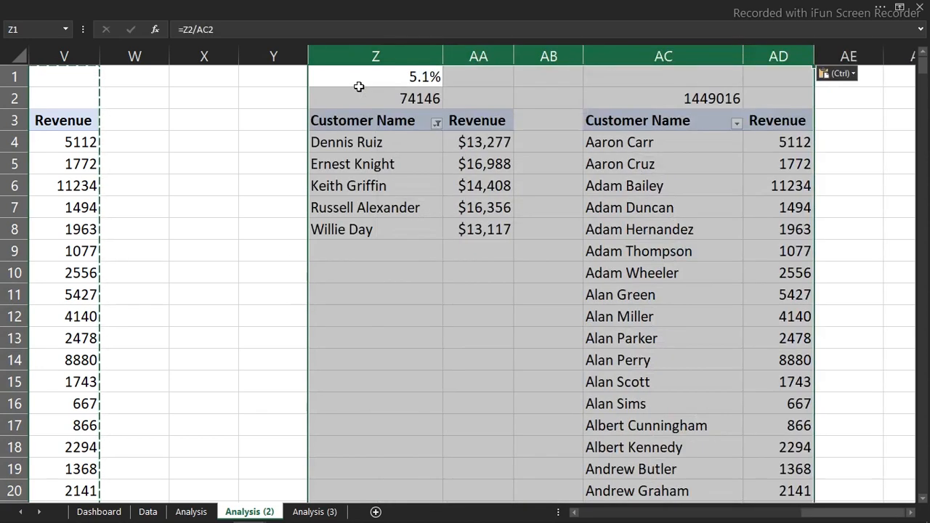
Replace Customer Name with City in the rows of the copied PivotTable in column Z
left_click(378, 142)
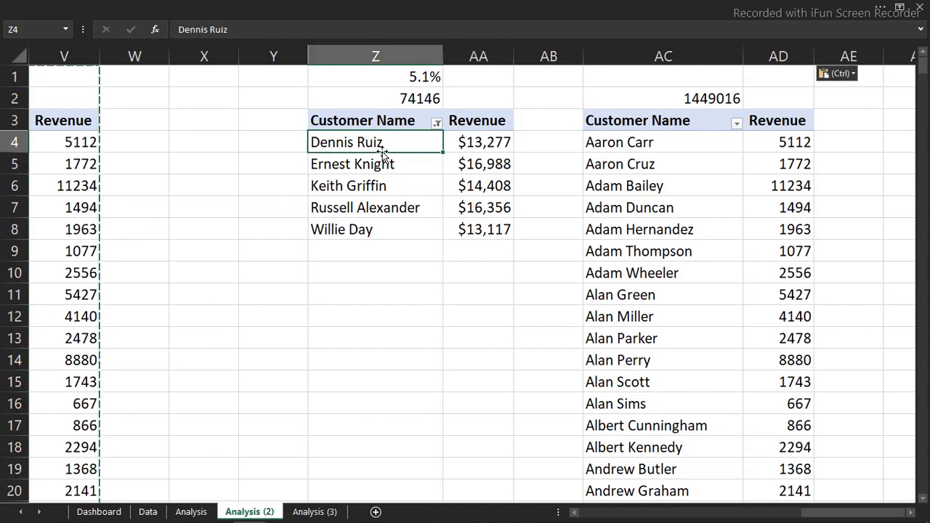
left_click(397, 191)
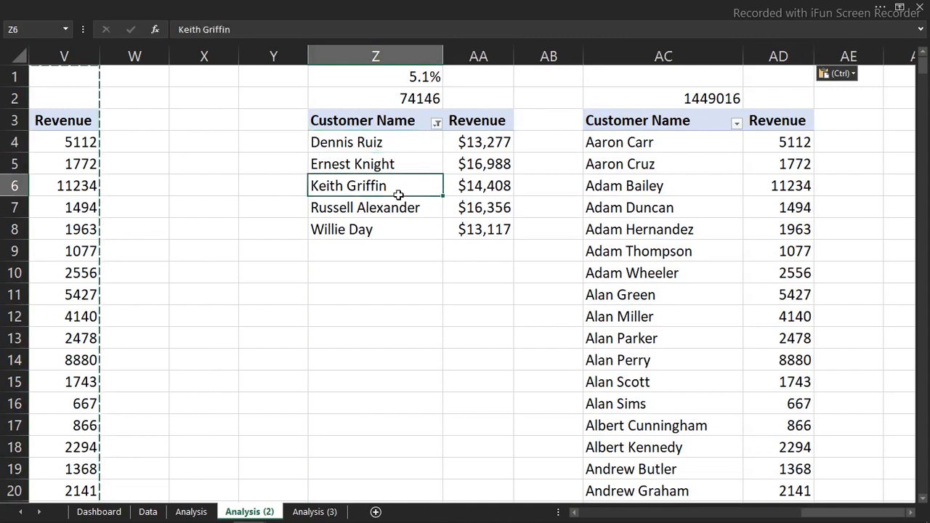
right_click(391, 186)
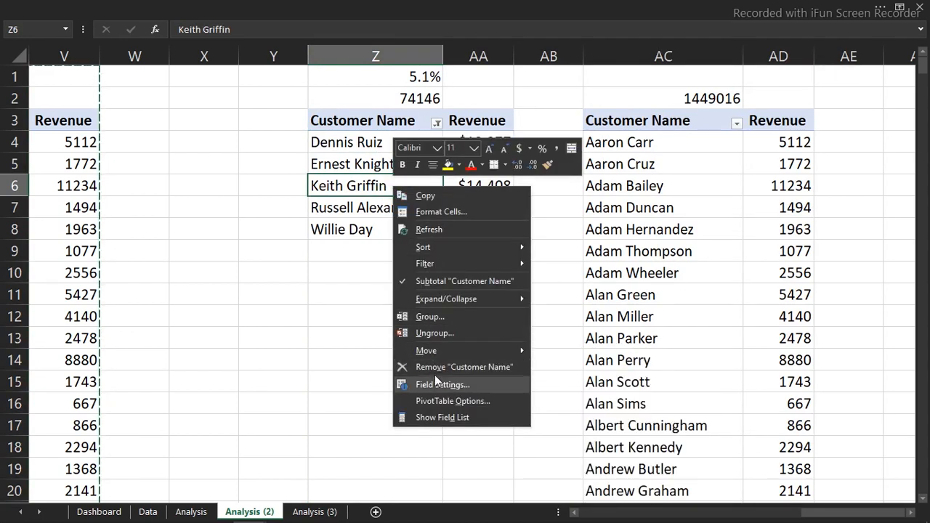
left_click(440, 417)
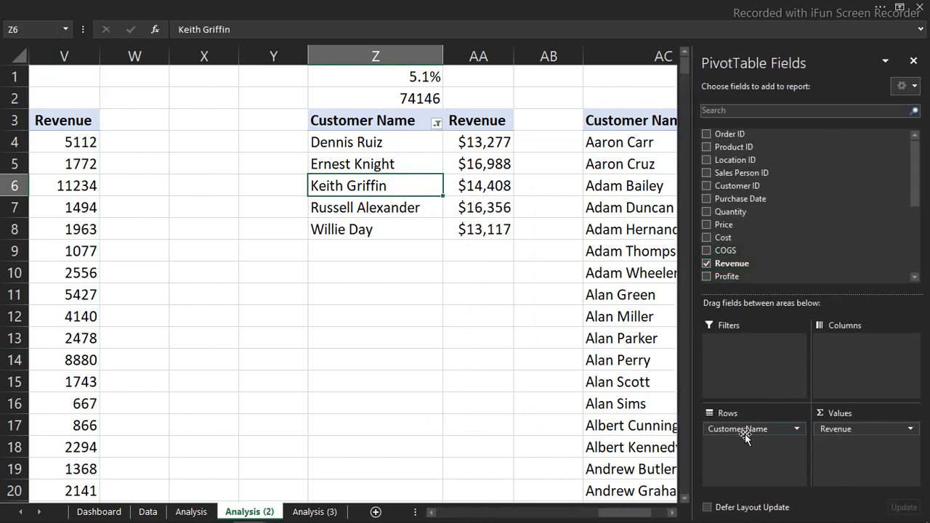
left_click_drag(754, 430, 633, 416)
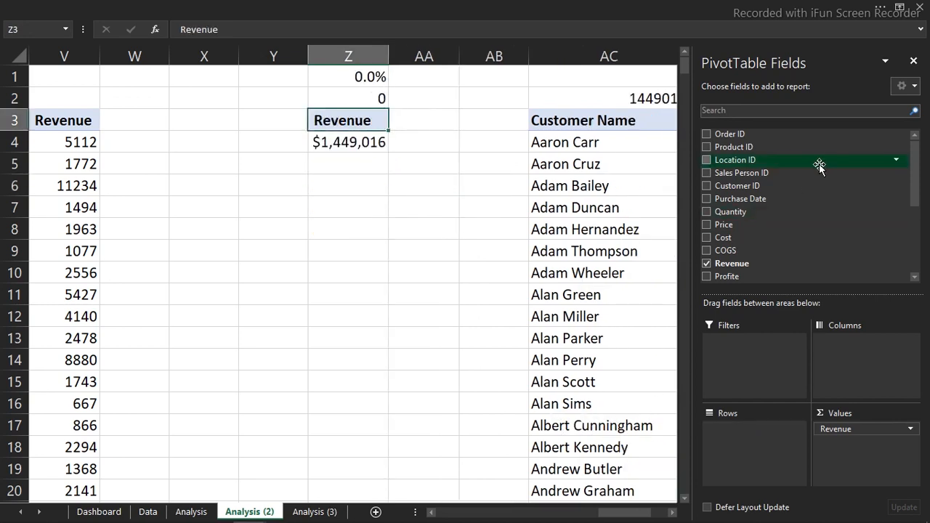
left_click_drag(918, 190, 917, 221)
left_click_drag(766, 229, 771, 436)
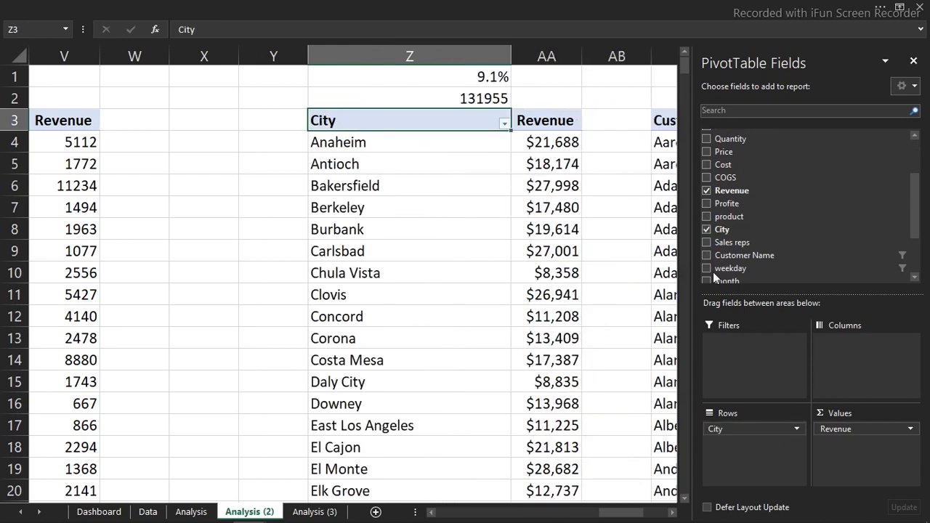
Replace Customer Name with City in the rows of the copied full-list PivotTable in column AC
left_click(666, 215)
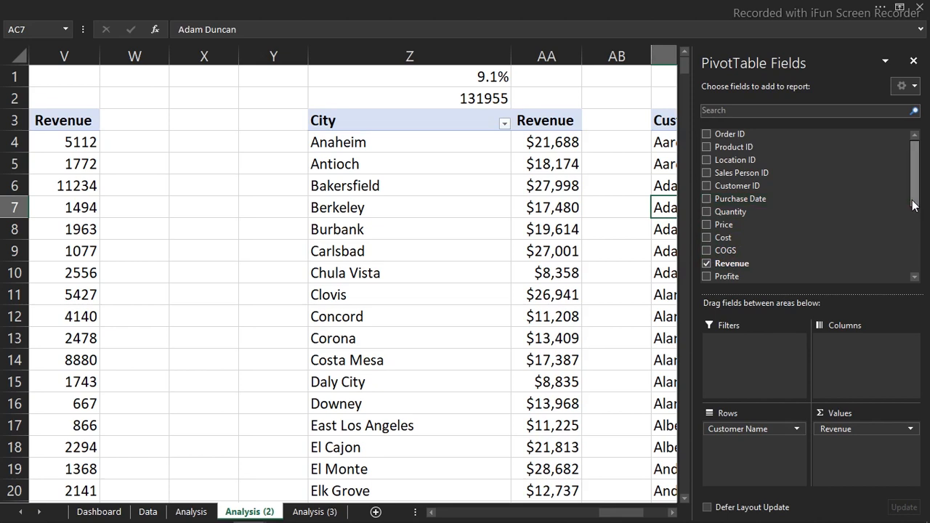
left_click_drag(914, 205, 918, 280)
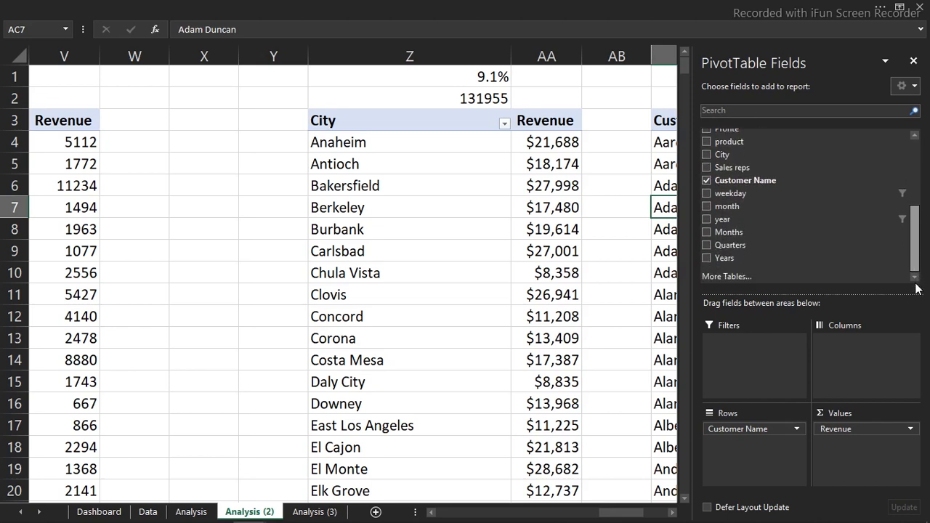
left_click_drag(775, 429, 565, 440)
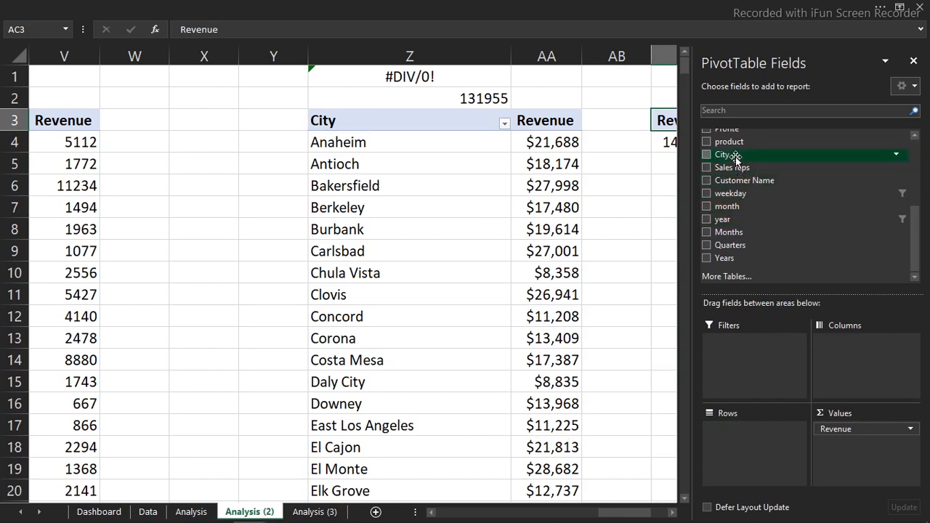
left_click_drag(727, 154, 761, 448)
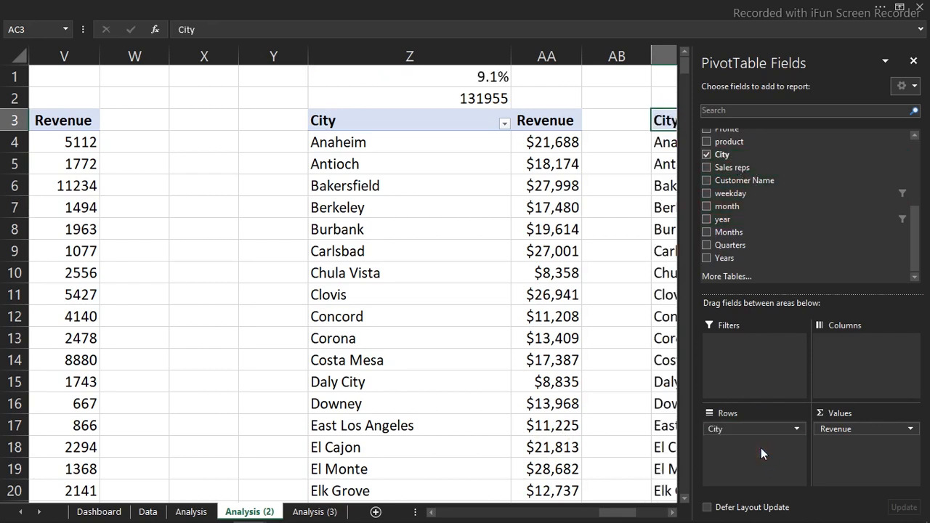
left_click(914, 61)
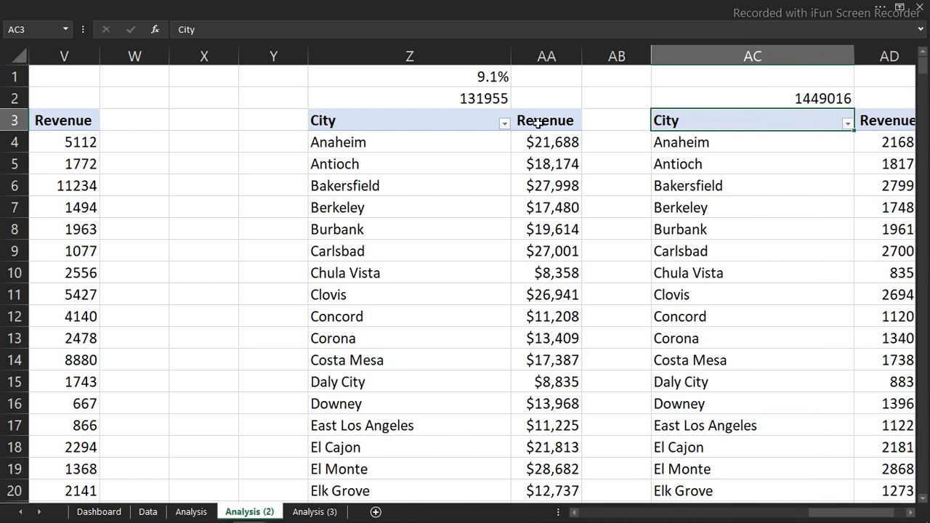
Filter the City PivotTable in column Z to the top 3 items by Revenue and check the share formula in Z1
left_click(463, 148)
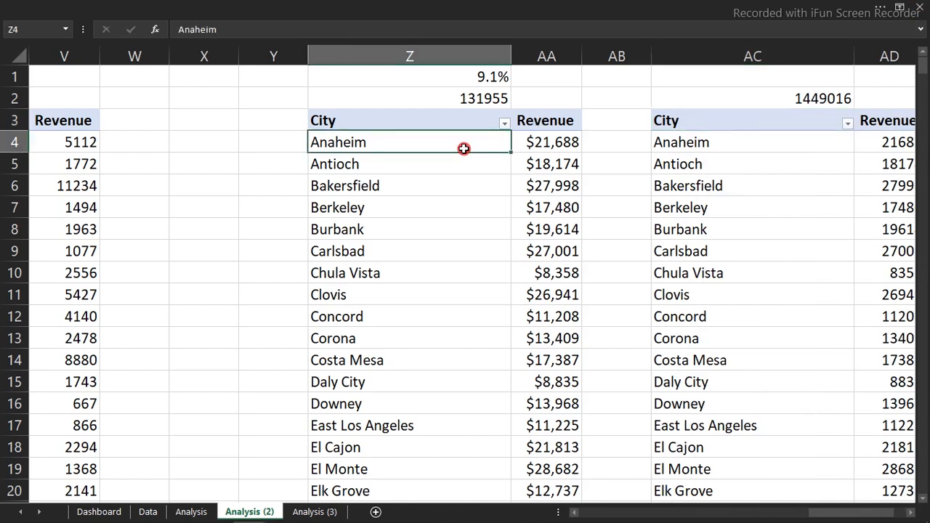
right_click(463, 146)
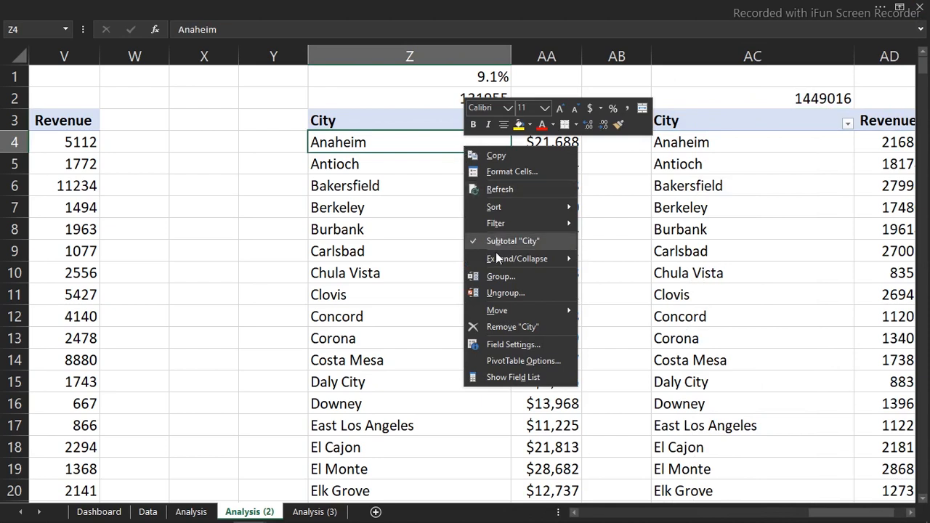
mouse_move(512, 225)
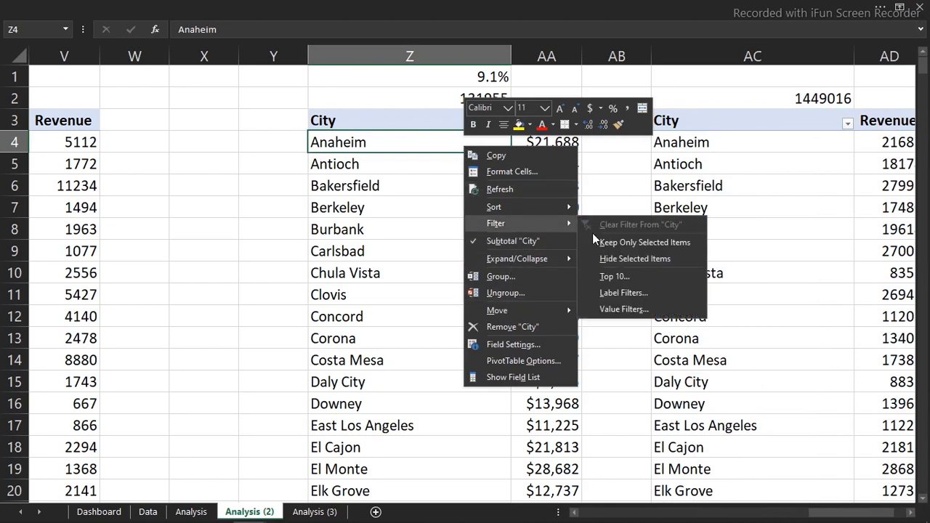
left_click(614, 276)
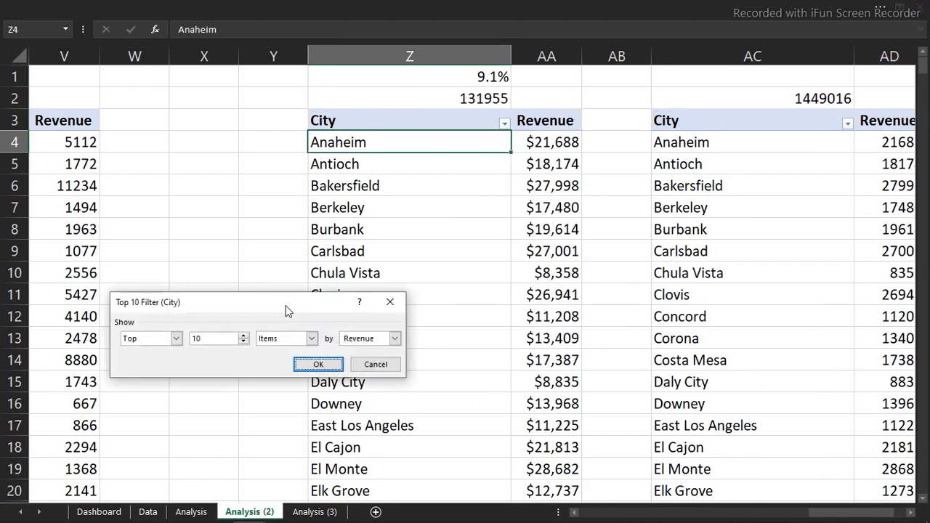
double_click(214, 339)
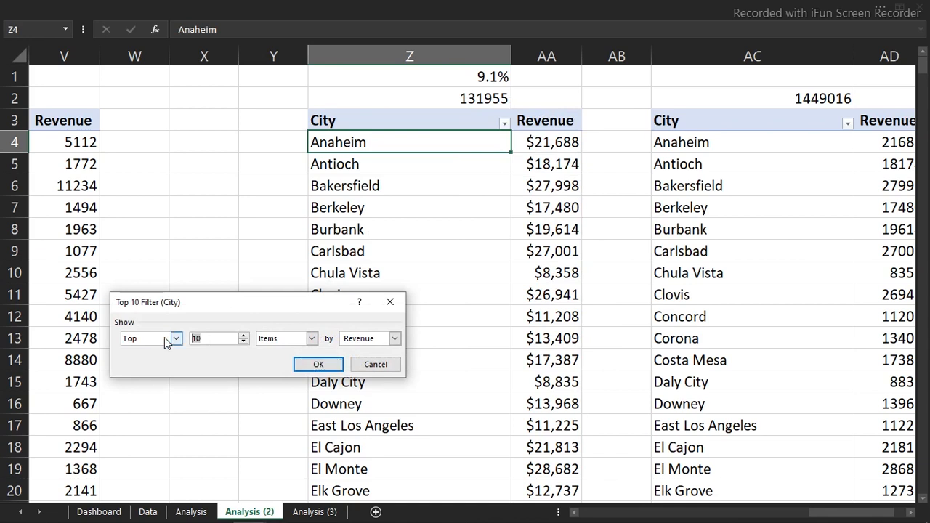
type("3")
left_click(324, 365)
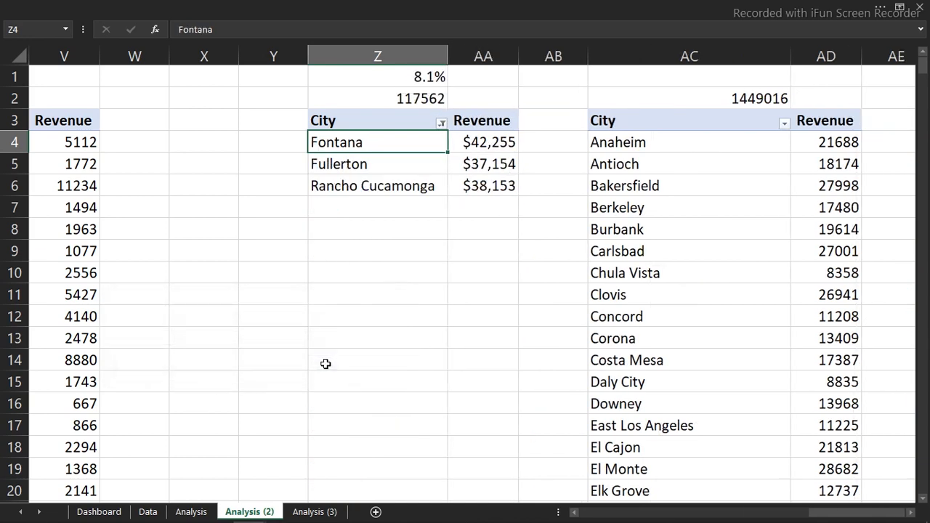
double_click(426, 75)
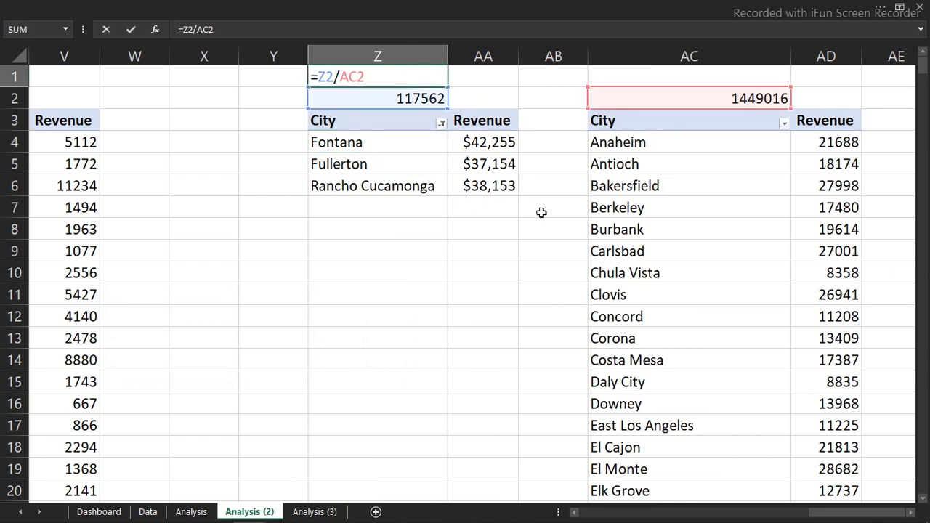
key("ctrl+Return")
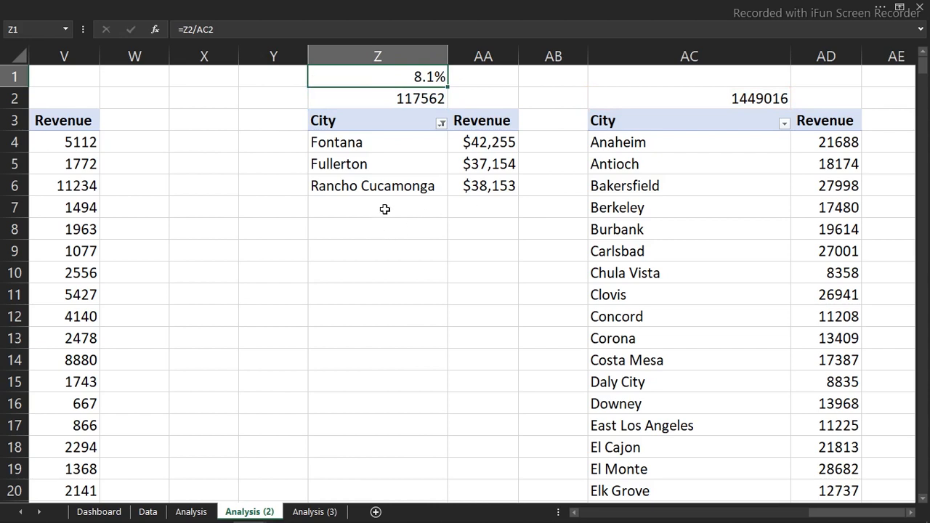
Link Z9 to the city PivotTable's header with =Z3 and fill the formula through AA13
left_click(361, 251)
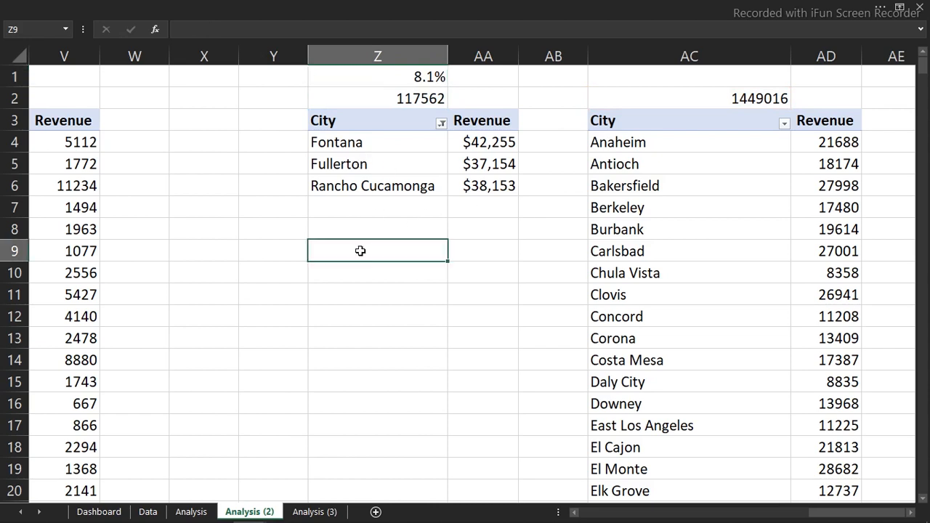
type("=")
left_click(364, 125)
key("Return")
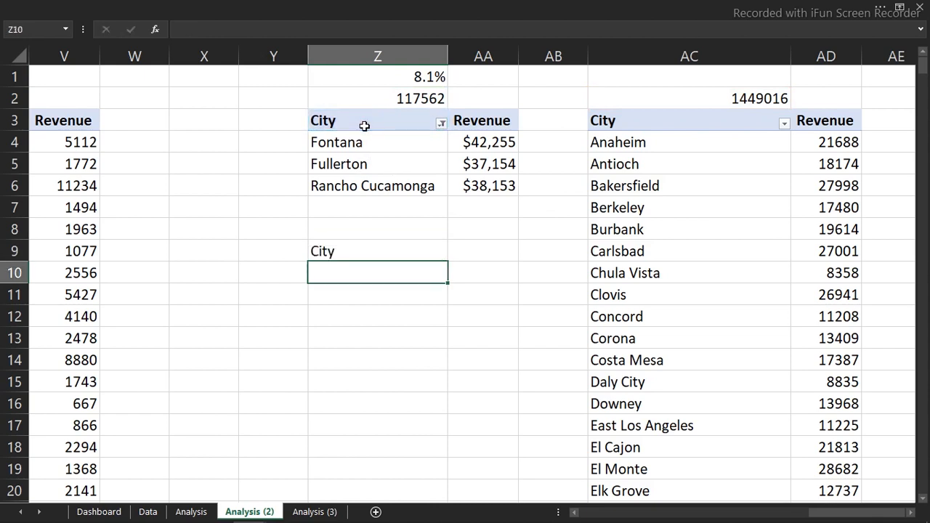
left_click(372, 250)
left_click_drag(448, 260, 511, 339)
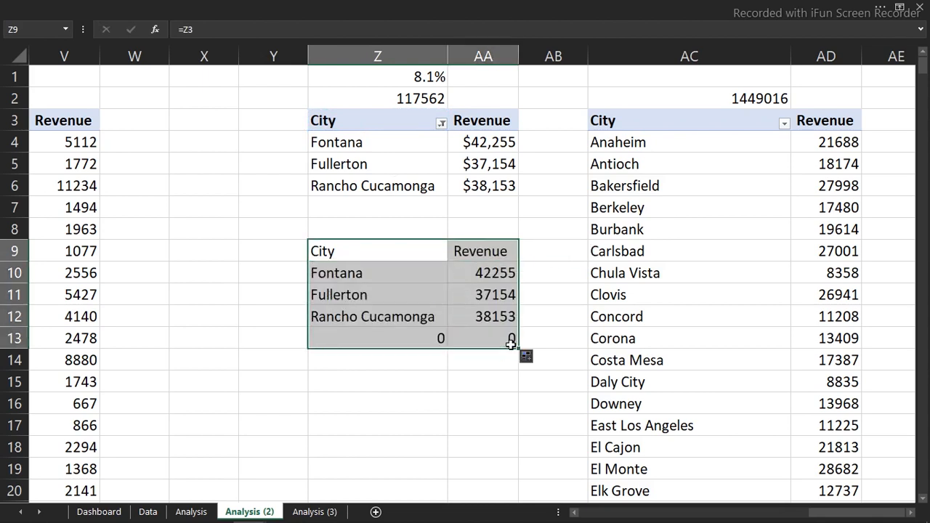
Clear the surplus linked formulas from cells Z13 and AA13
double_click(407, 338)
left_click(479, 333)
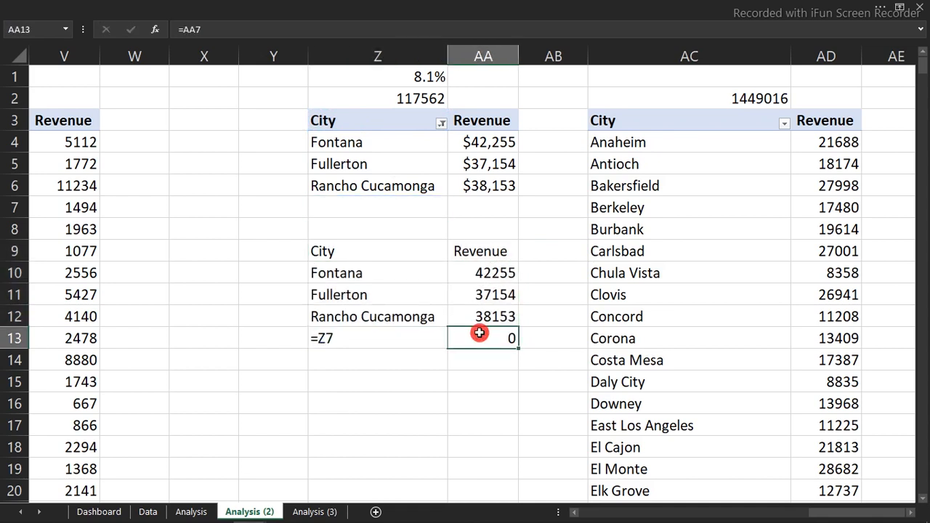
key("Delete")
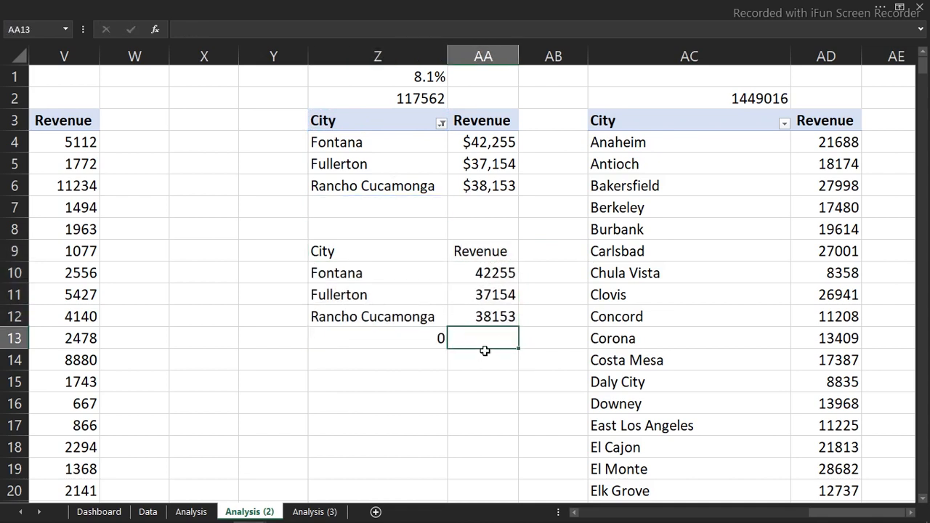
left_click(440, 339)
key("Delete")
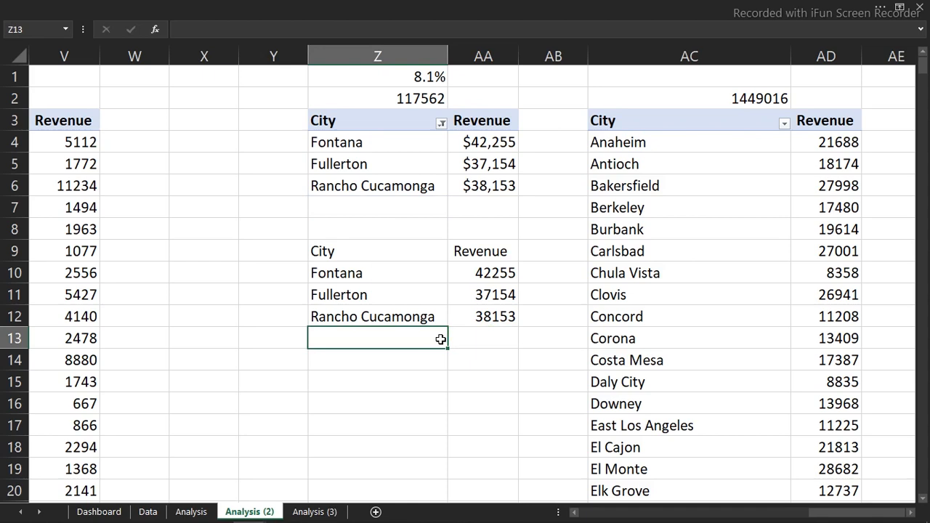
Insert a Funnel chart from the linked city and revenue range Z9:AA12
left_click(333, 252)
left_click_drag(333, 252, 461, 309)
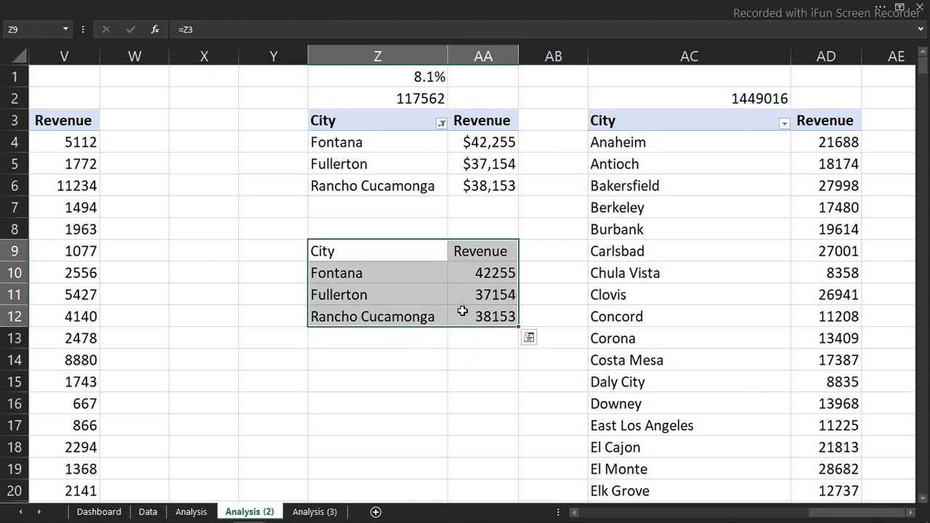
left_click(385, 6)
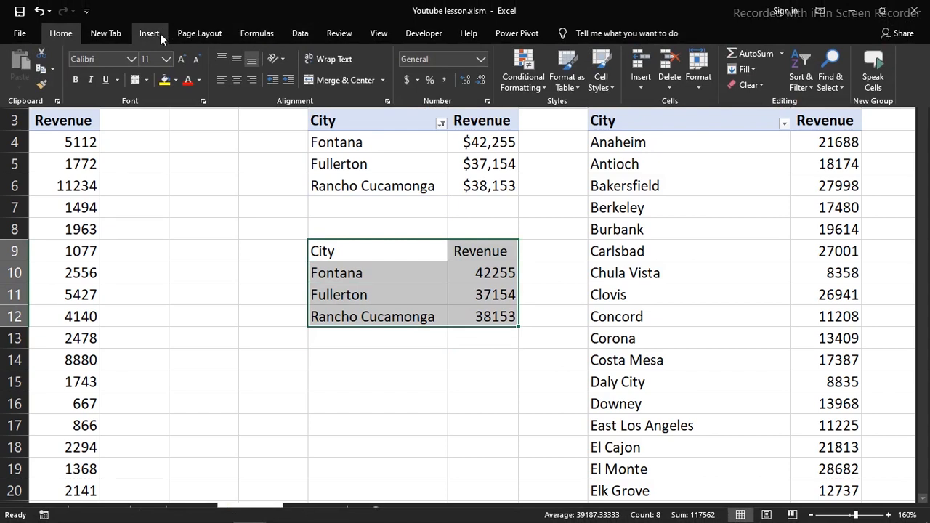
left_click(160, 33)
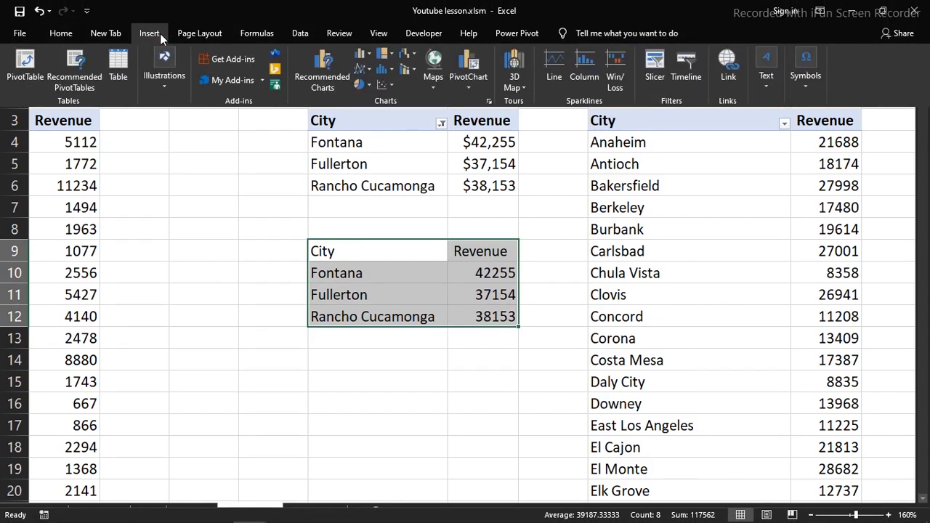
left_click(325, 76)
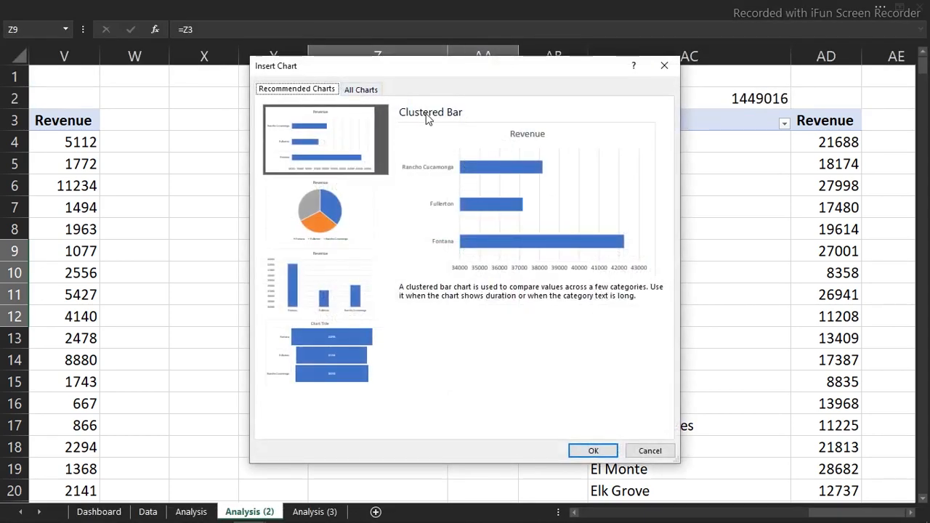
left_click(362, 91)
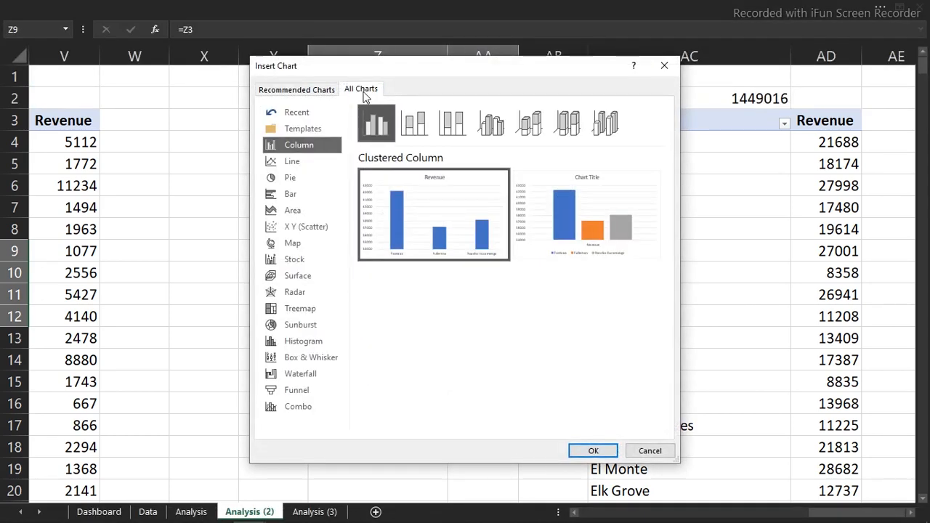
left_click(316, 91)
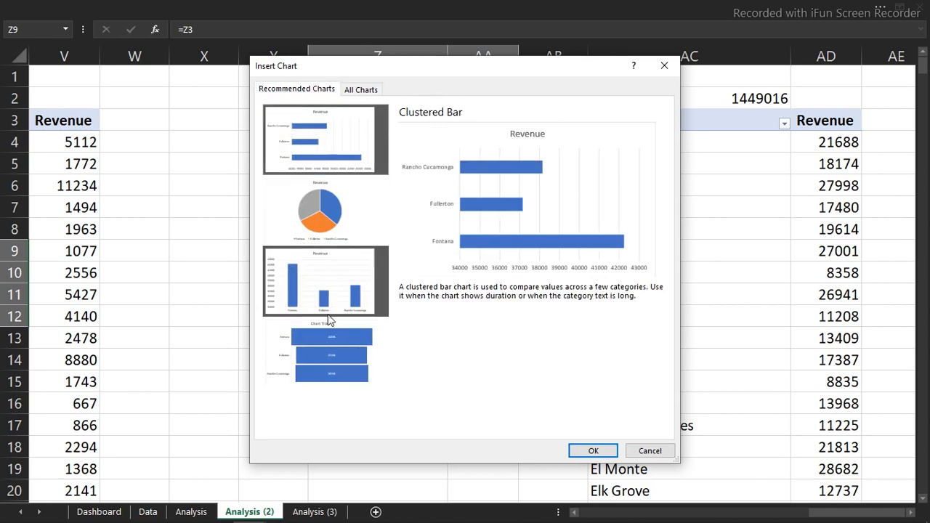
left_click(325, 343)
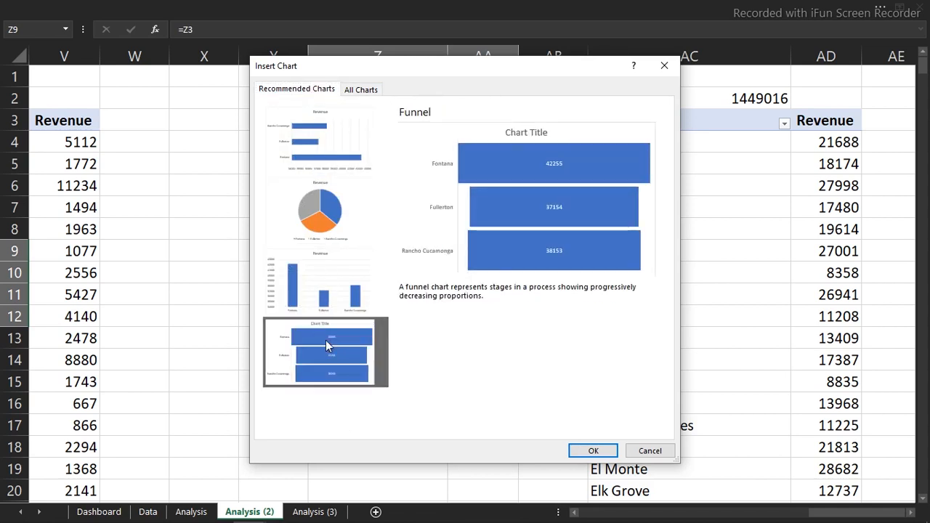
left_click(599, 452)
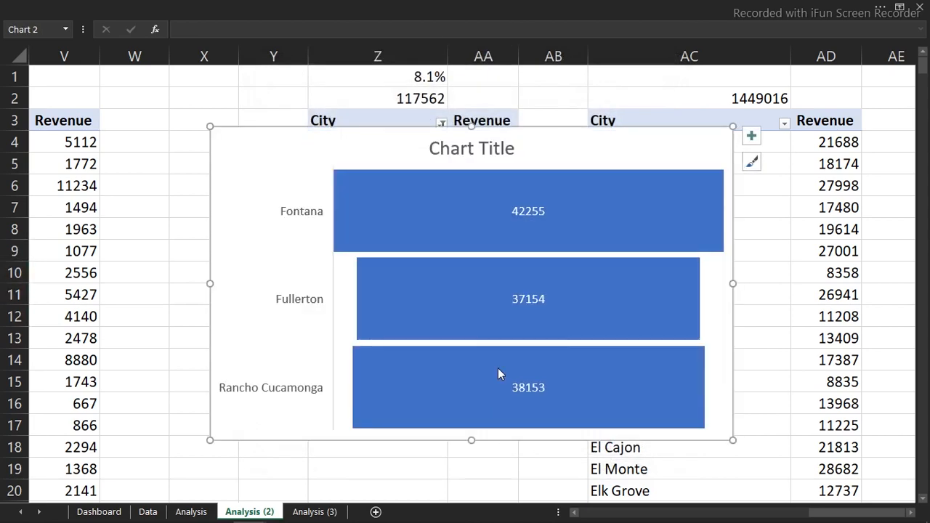
Delete the funnel chart's title and shrink the chart to a compact size
left_click_drag(210, 127, 413, 176)
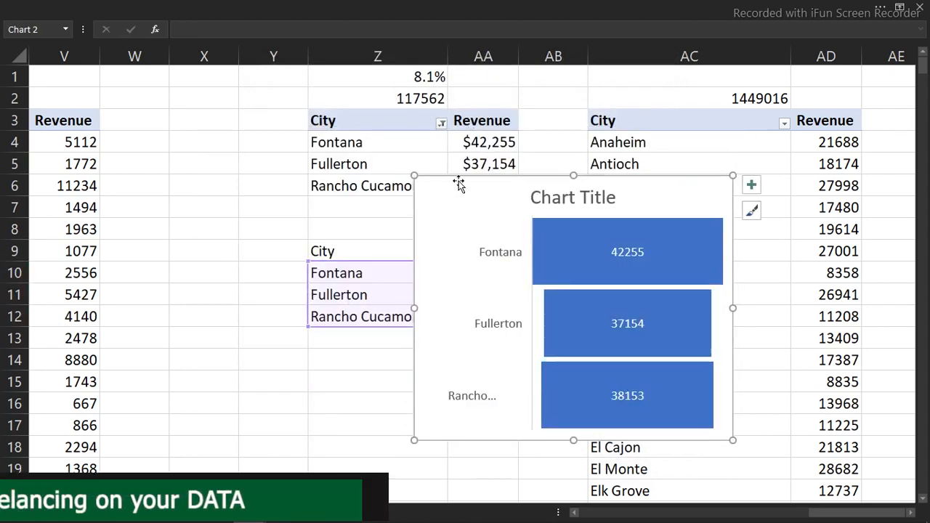
left_click(577, 188)
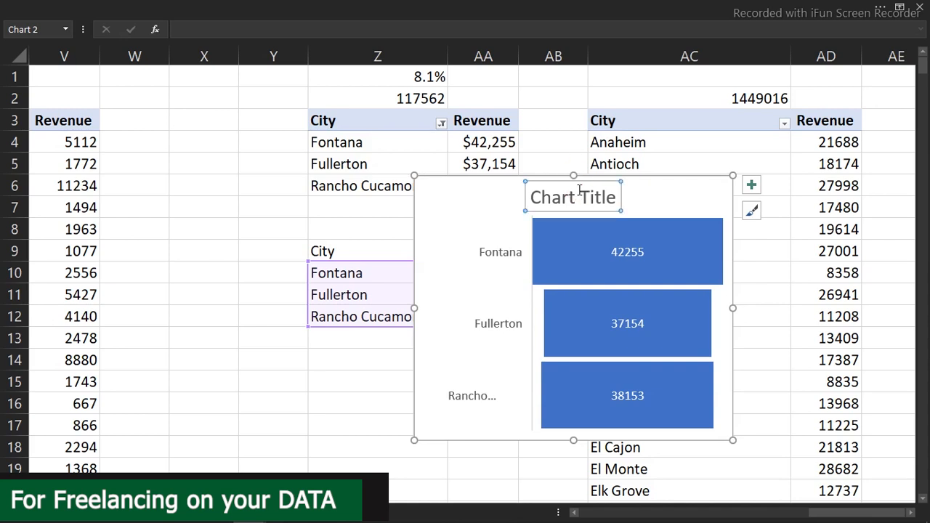
key("Delete")
left_click(567, 223)
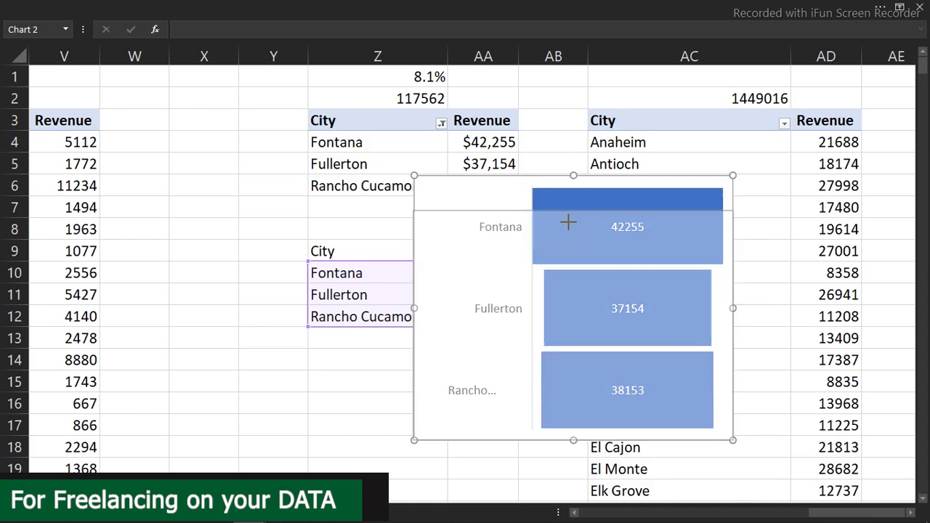
left_click_drag(567, 273, 570, 294)
left_click_drag(731, 368, 652, 382)
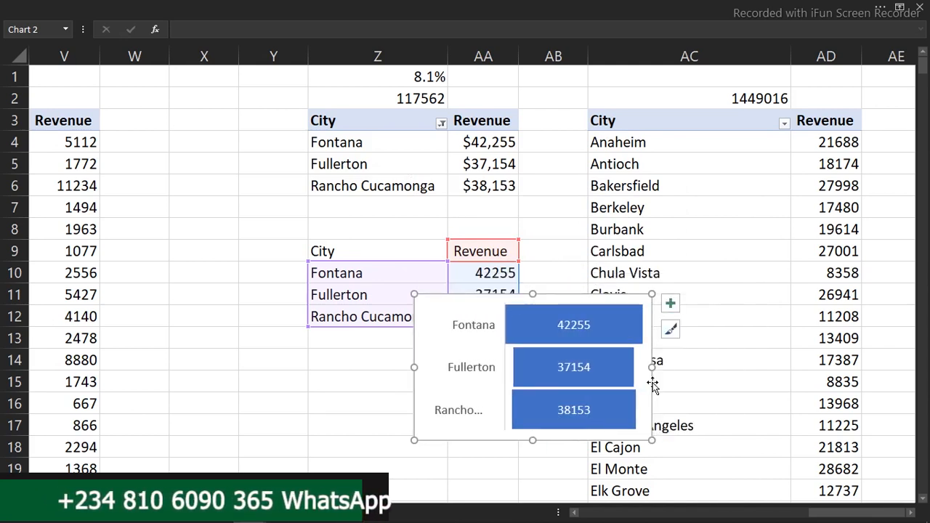
Move the funnel chart to the Dashboard sheet and fit it into the empty card beside the customer column chart
key("ctrl+x")
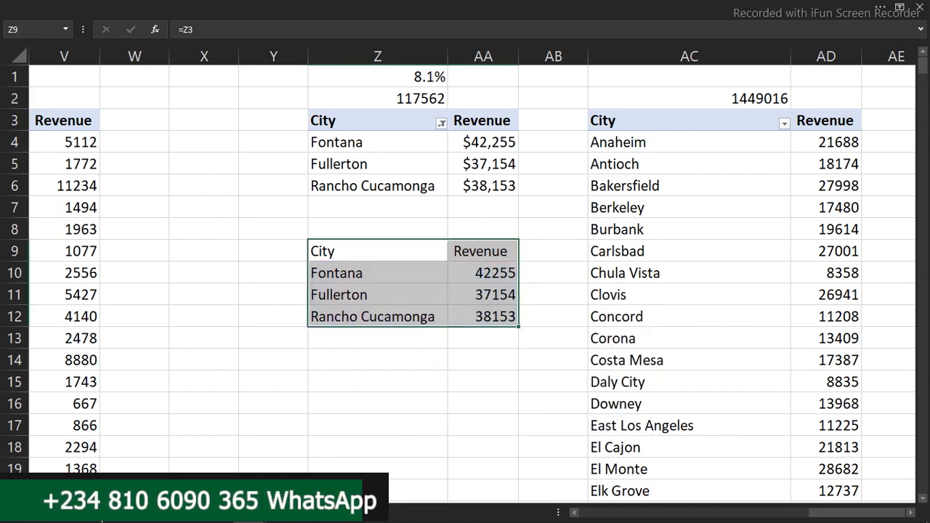
left_click(97, 512)
left_click(15, 261)
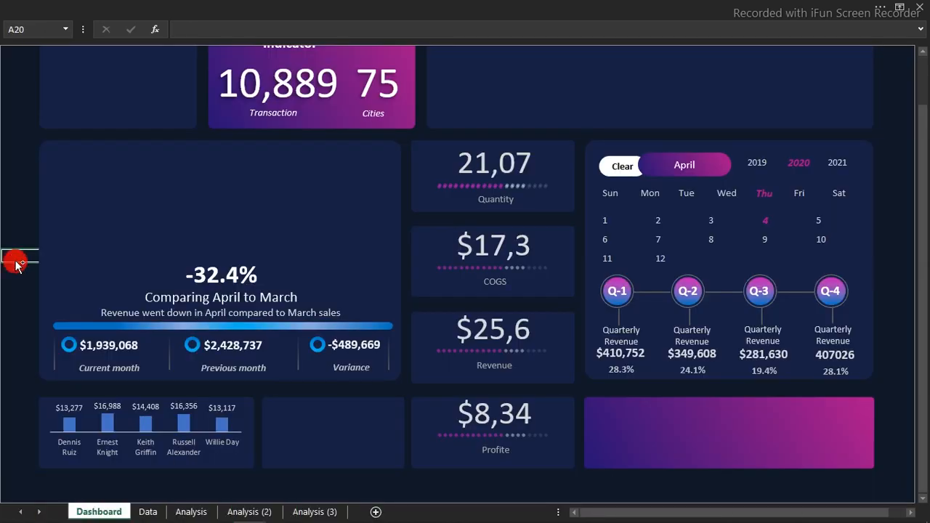
key("ctrl+v")
mouse_move(44, 247)
left_mouse_down()
mouse_move(335, 352)
mouse_move(298, 359)
mouse_move(358, 412)
mouse_move(301, 374)
left_mouse_up()
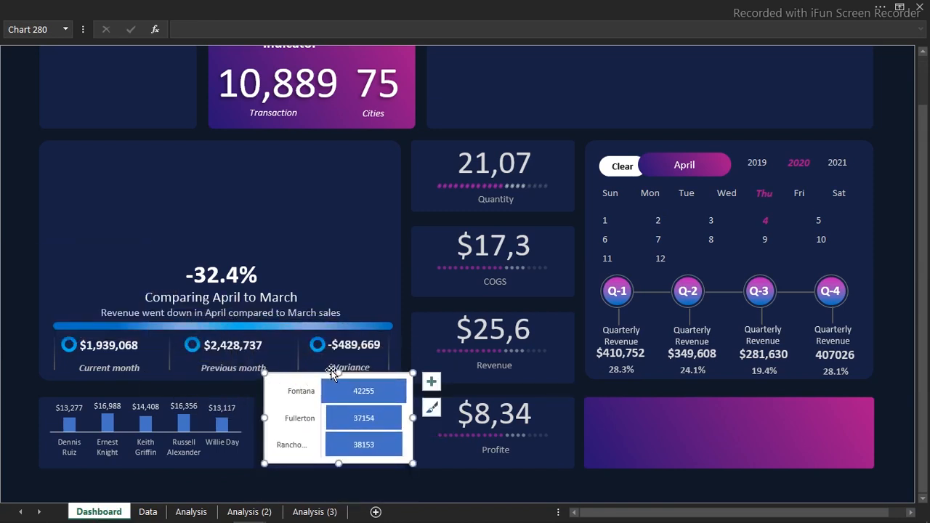
left_click_drag(339, 373, 341, 404)
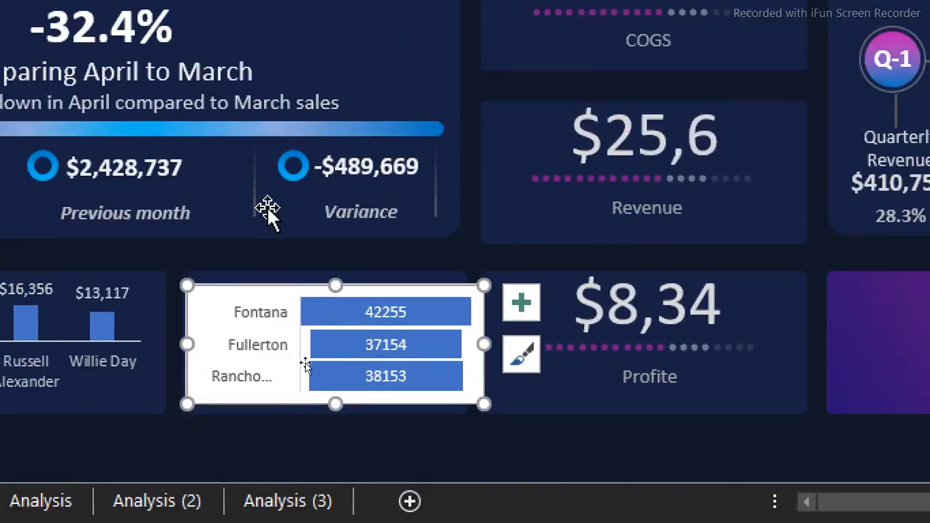
Set the funnel chart area to No fill and its border to No line
double_click(308, 404)
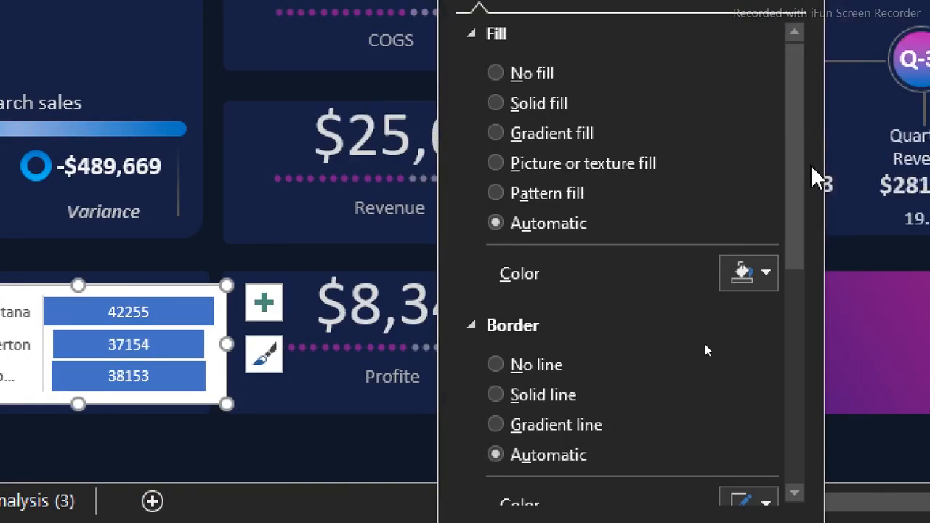
left_click(536, 366)
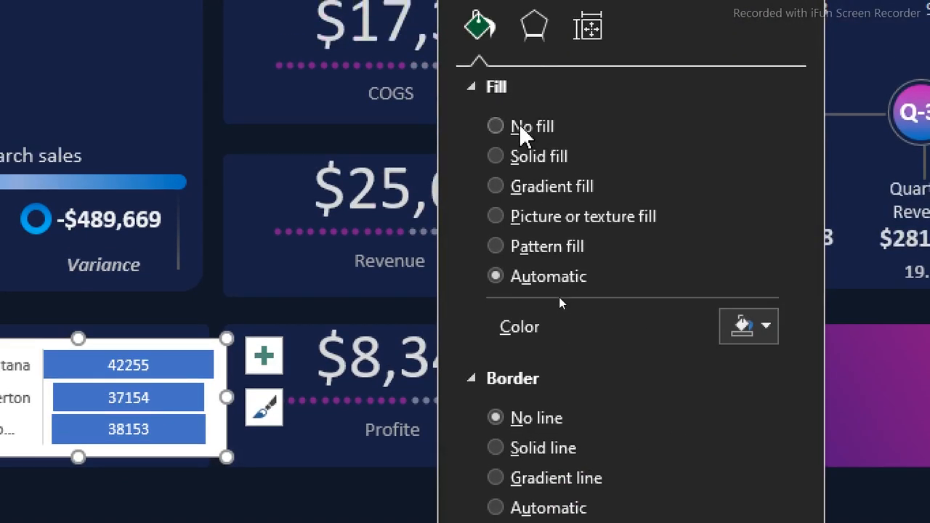
left_click(520, 125)
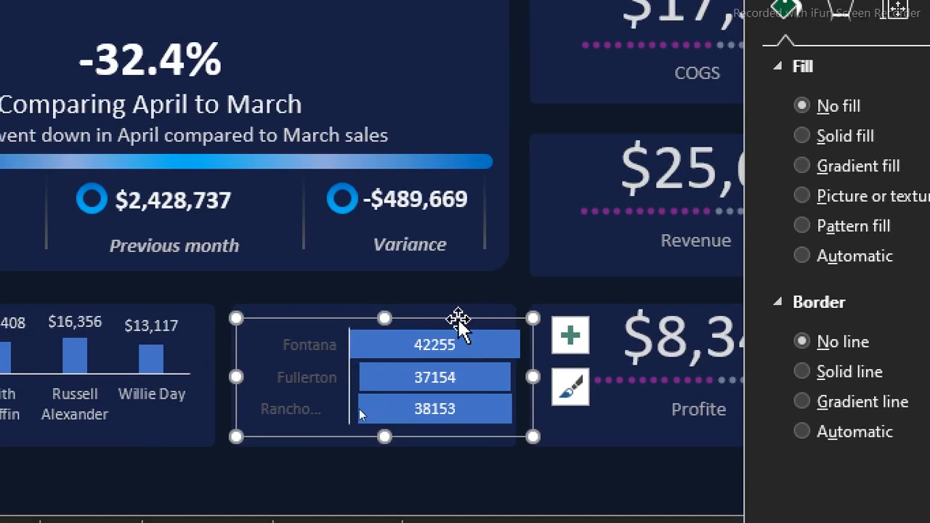
Copy the customer chart's axis label formatting onto the city funnel chart with Format Painter
left_click(306, 392)
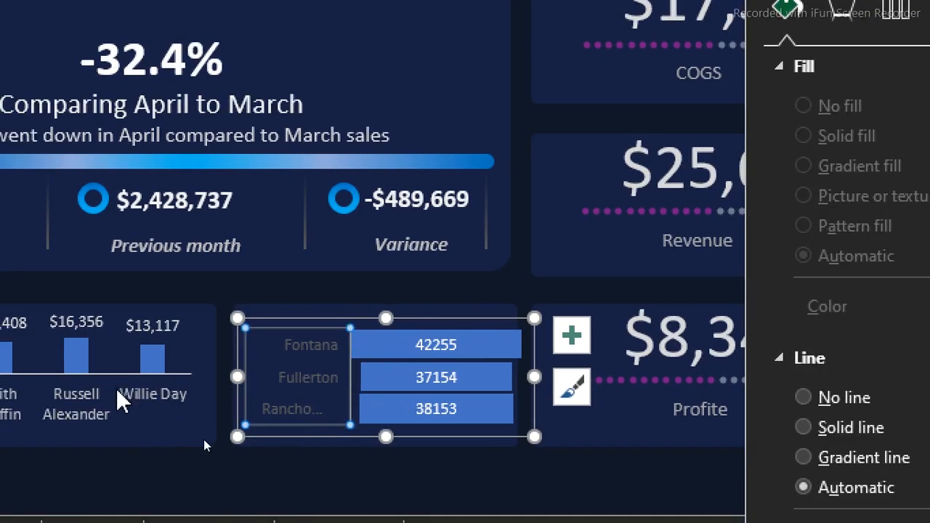
left_click(130, 399)
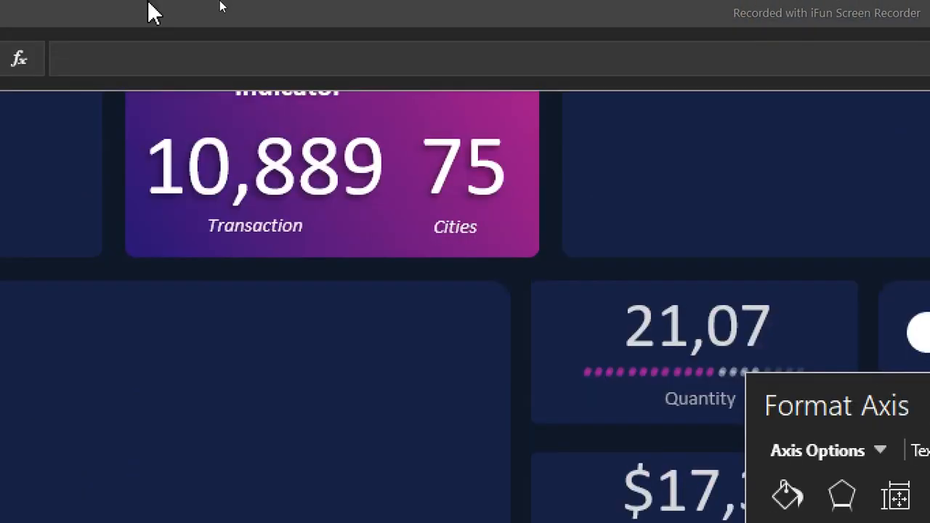
left_click(220, 5)
left_click(76, 67)
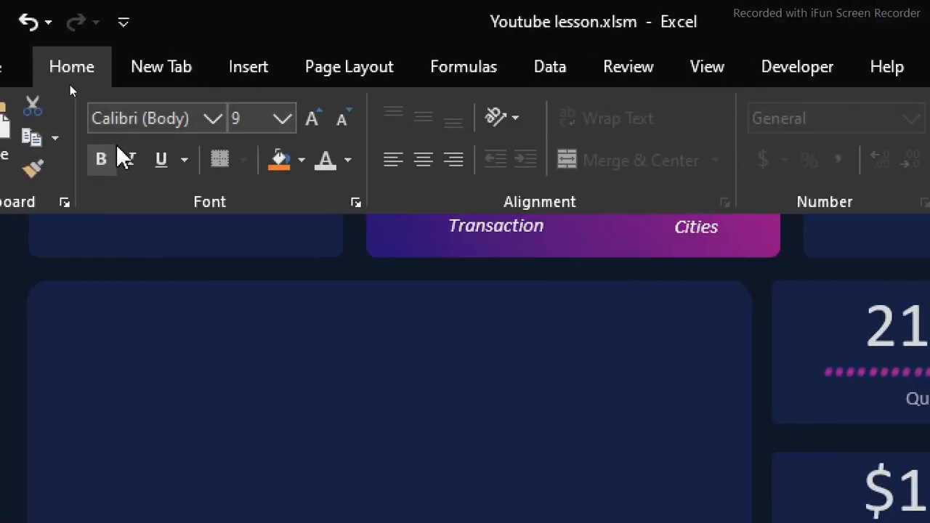
left_click(84, 165)
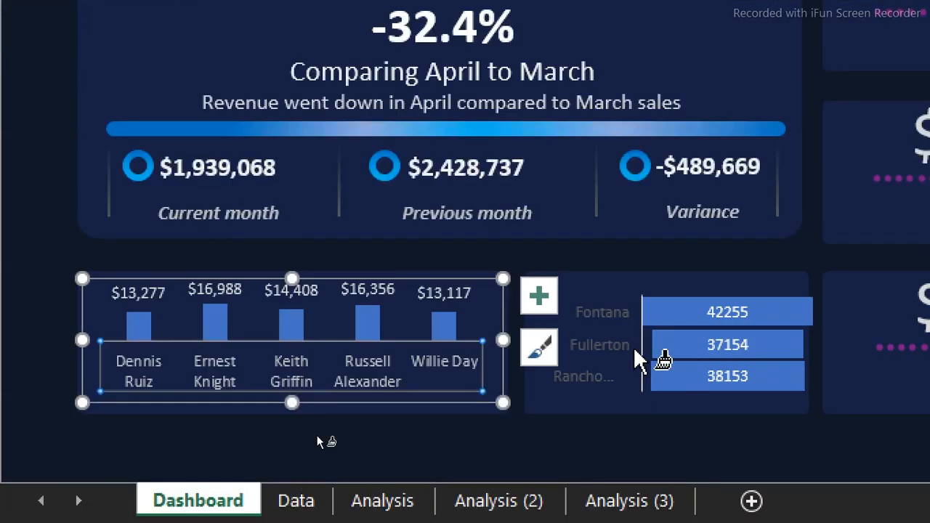
left_click(636, 360)
left_click(670, 448)
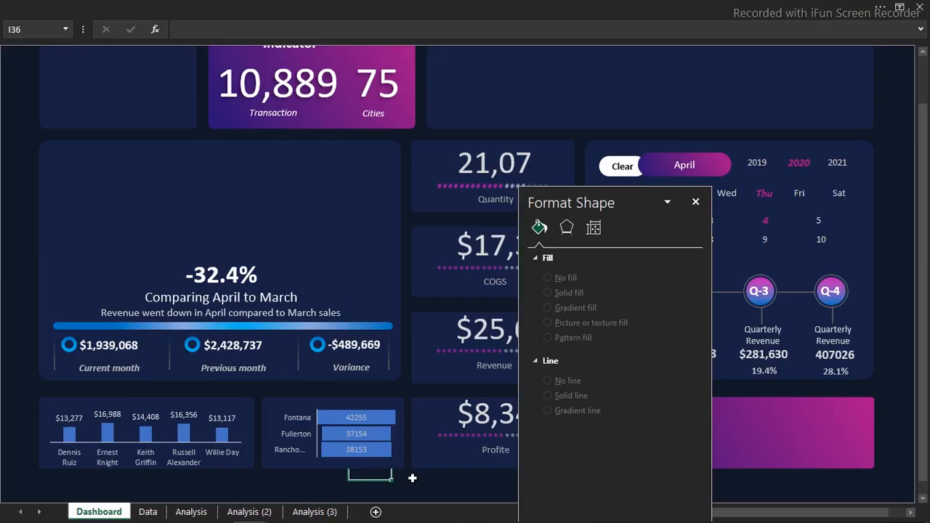
Give the funnel chart's bars a solid magenta fill from the recent colors and close the formatting pane
left_click(381, 419)
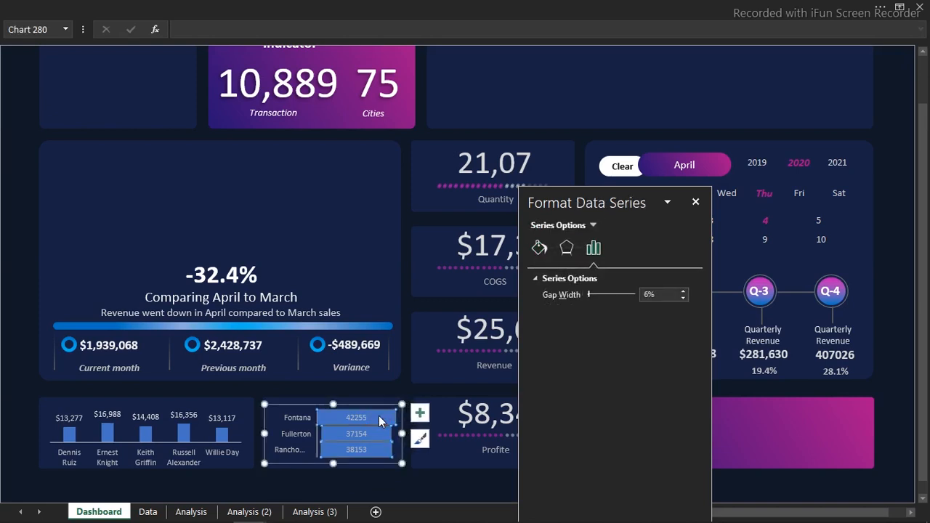
left_click(539, 248)
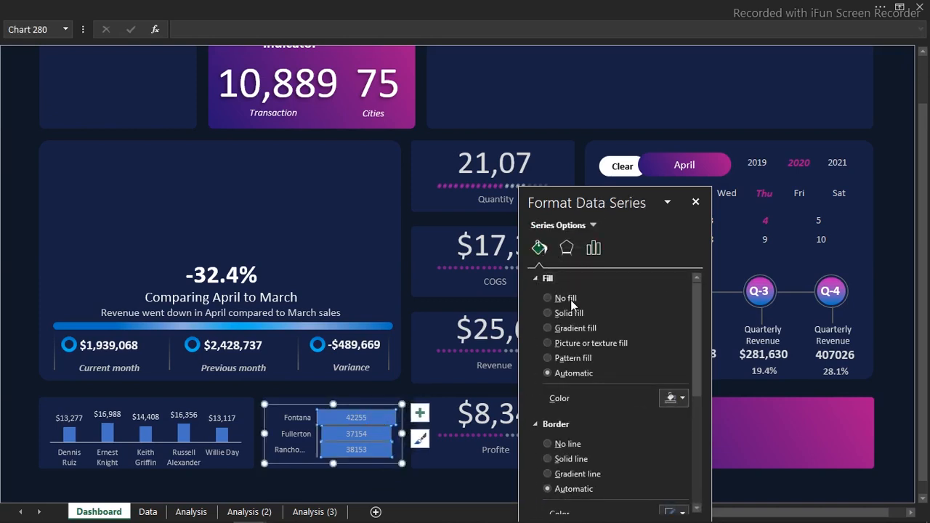
left_click(570, 315)
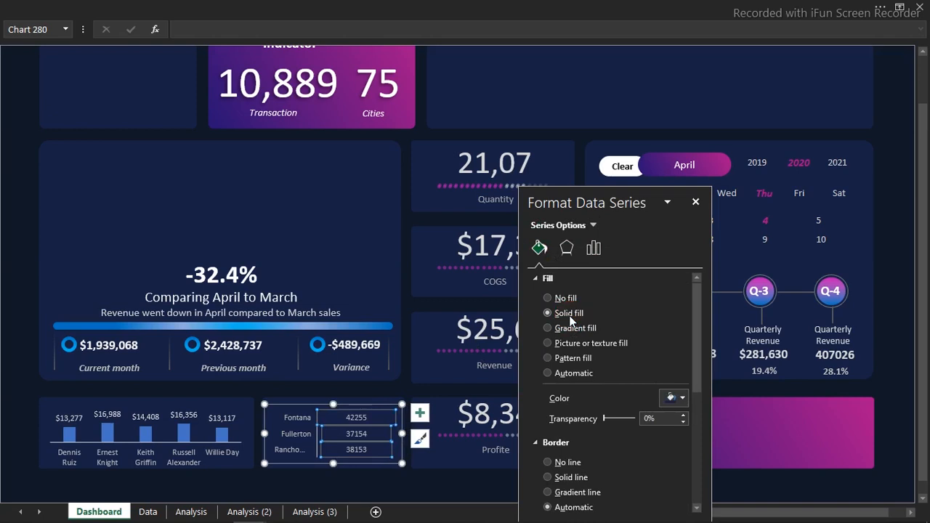
left_click(680, 399)
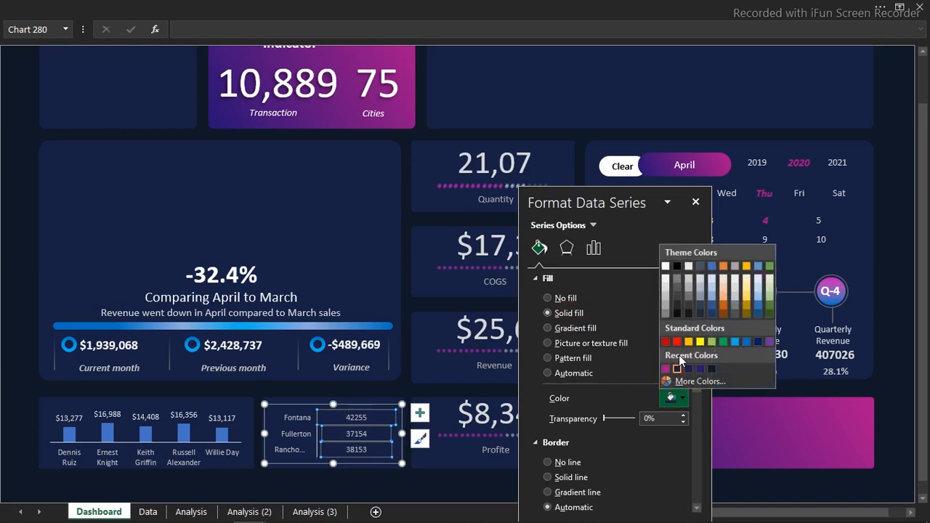
left_click(666, 369)
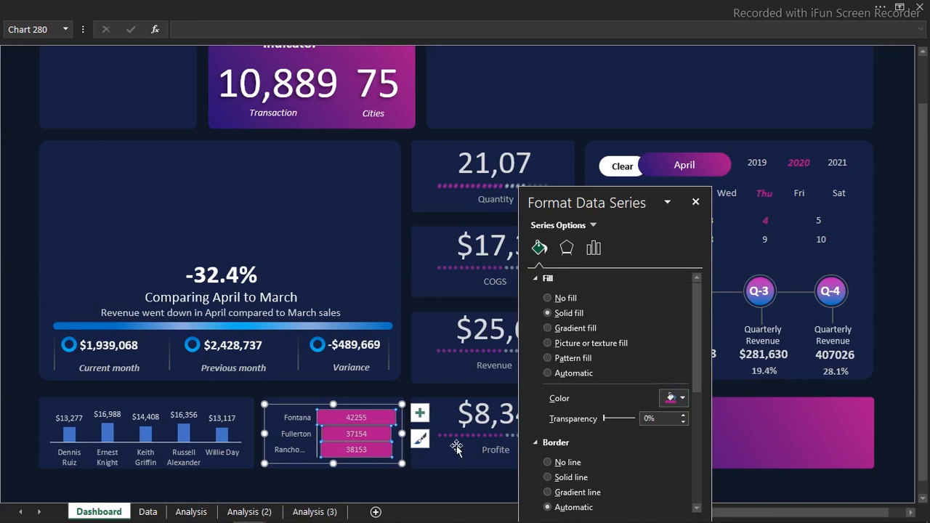
left_click(413, 487)
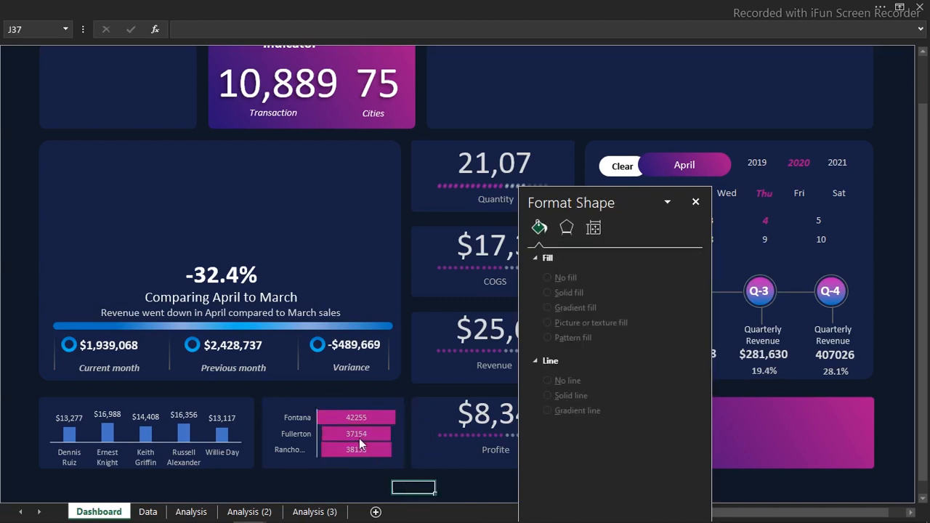
mouse_move(362, 444)
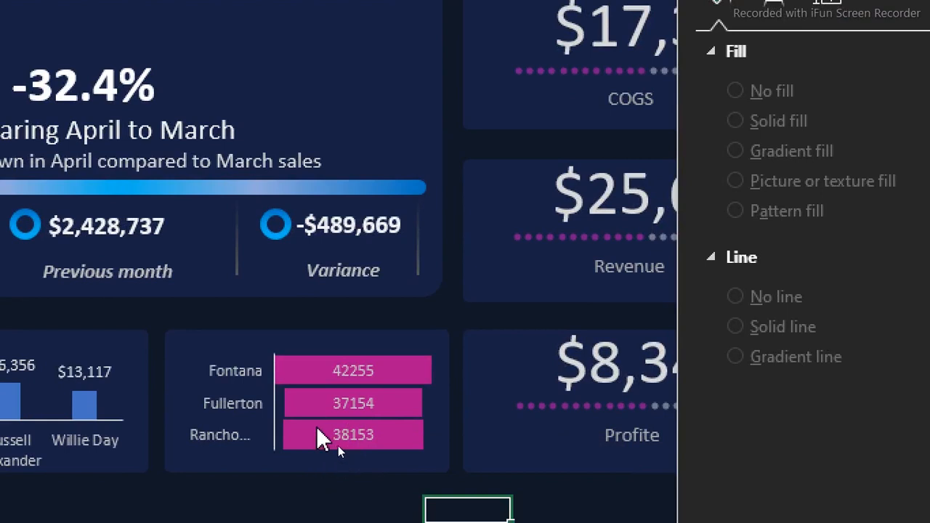
mouse_move(318, 455)
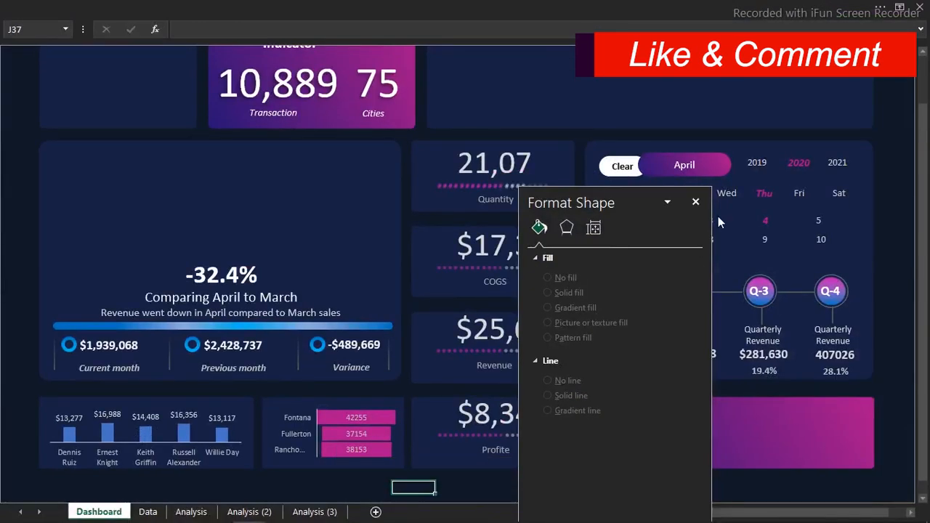
left_click(697, 203)
Test the dashboard slicers by filtering to Wed, Tue and Mon in turn, and switch the year to 2019
left_click(729, 193)
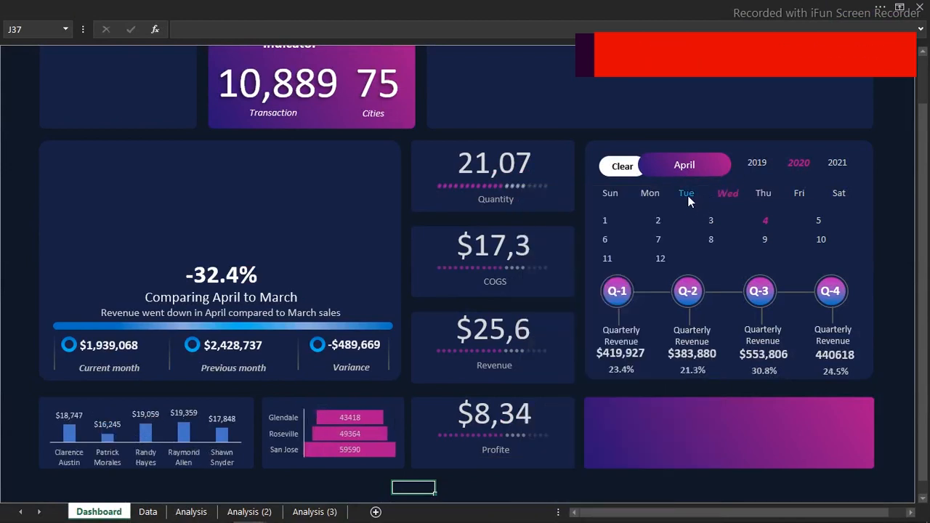
left_click(687, 198)
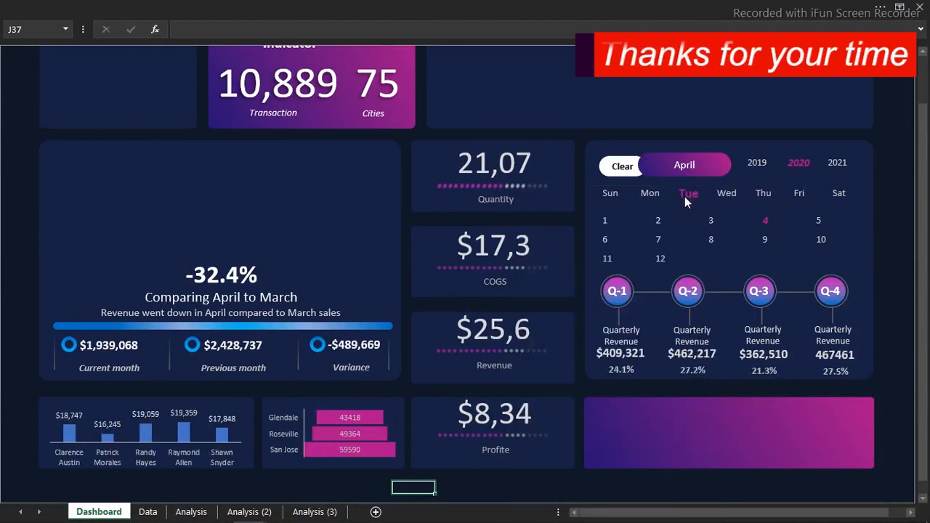
left_click(646, 196)
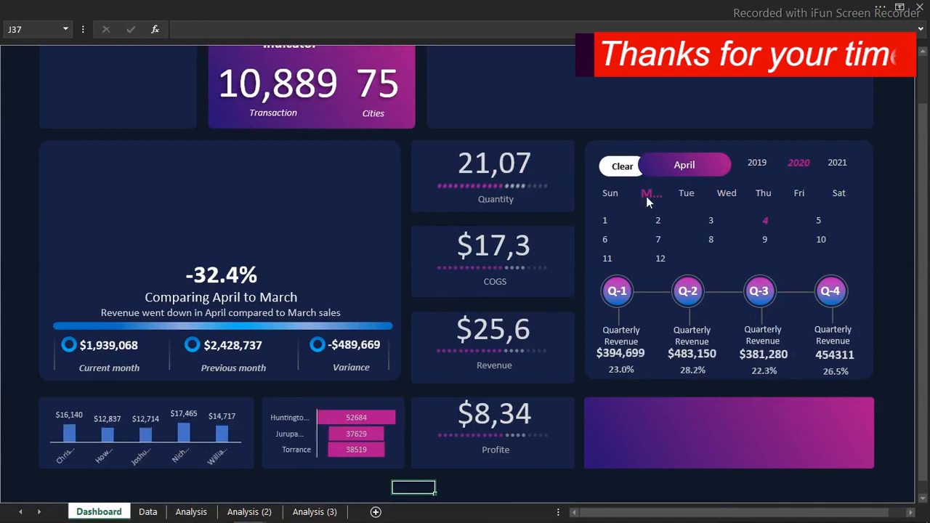
left_click(753, 161)
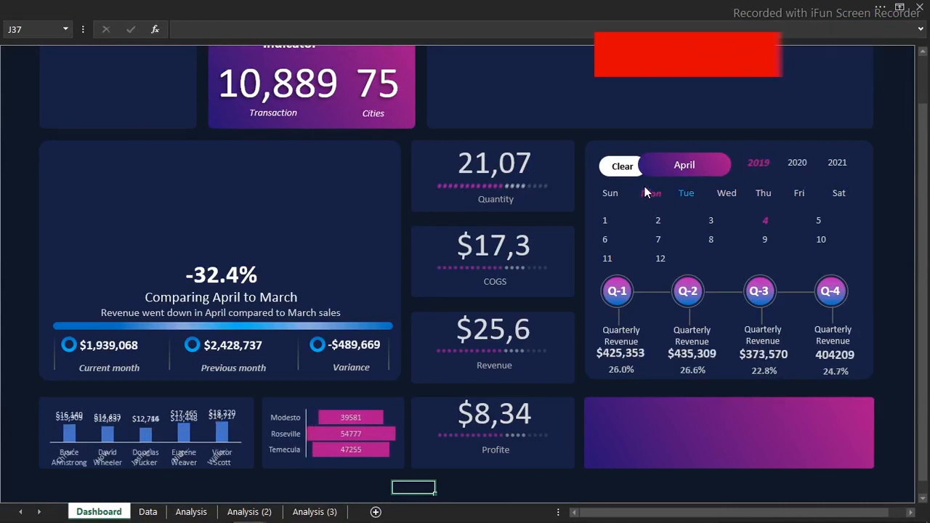
Clear the dashboard filters and test the month slicer by selecting February, January and February again
left_click(622, 167)
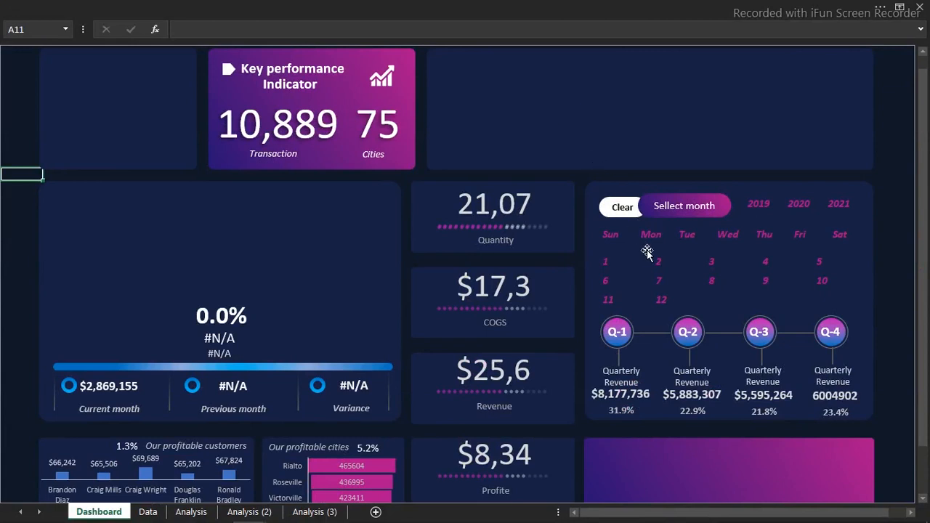
left_click(658, 263)
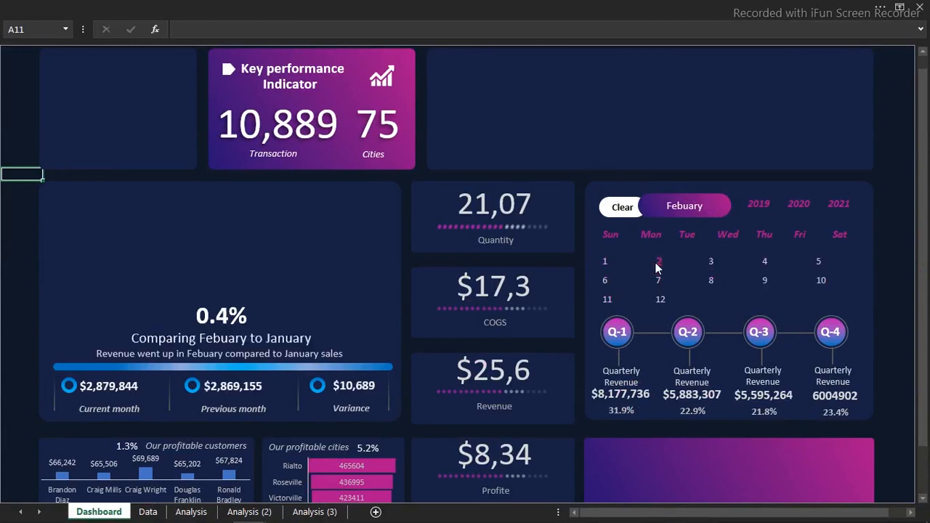
left_click(612, 263)
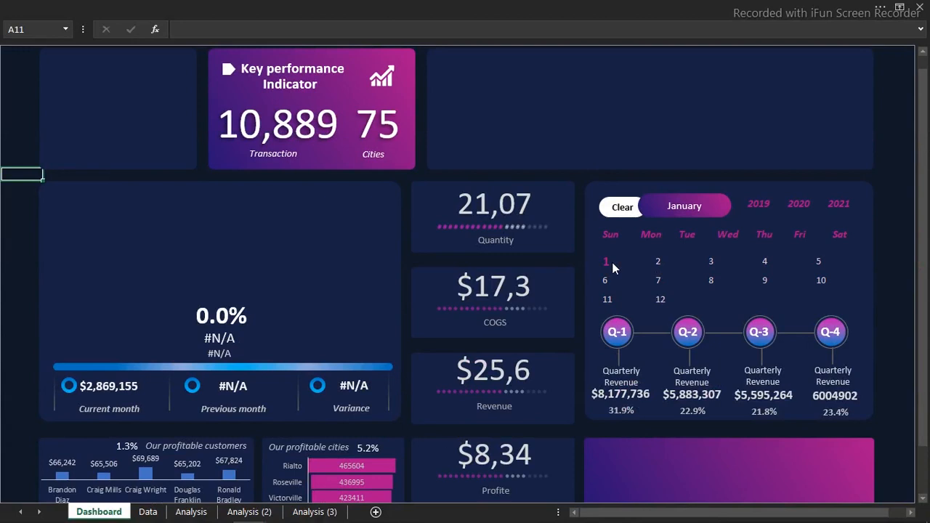
left_click(660, 261)
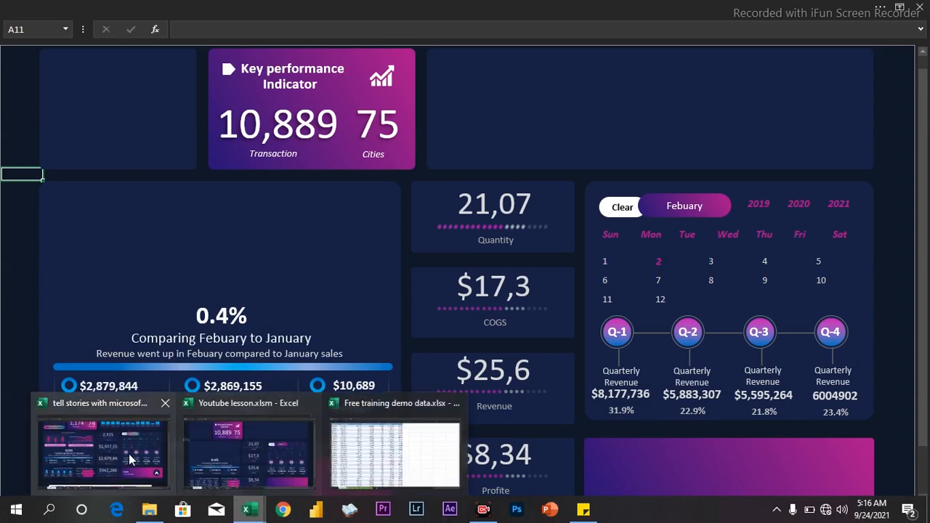
Switch to the finished "tell stories with microsof…" example workbook and filter its dashboard to month 1, deselect the shapes, and filter to month 7
left_click(128, 453)
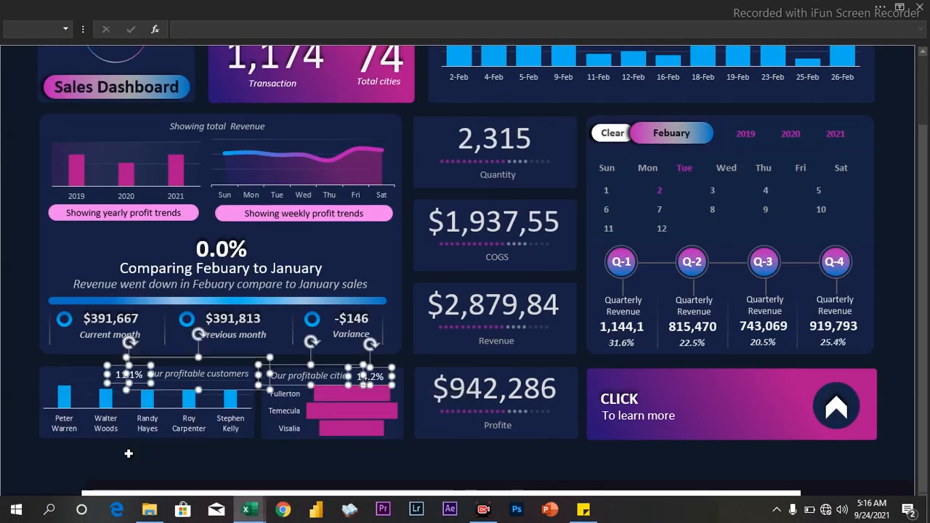
left_click(608, 191)
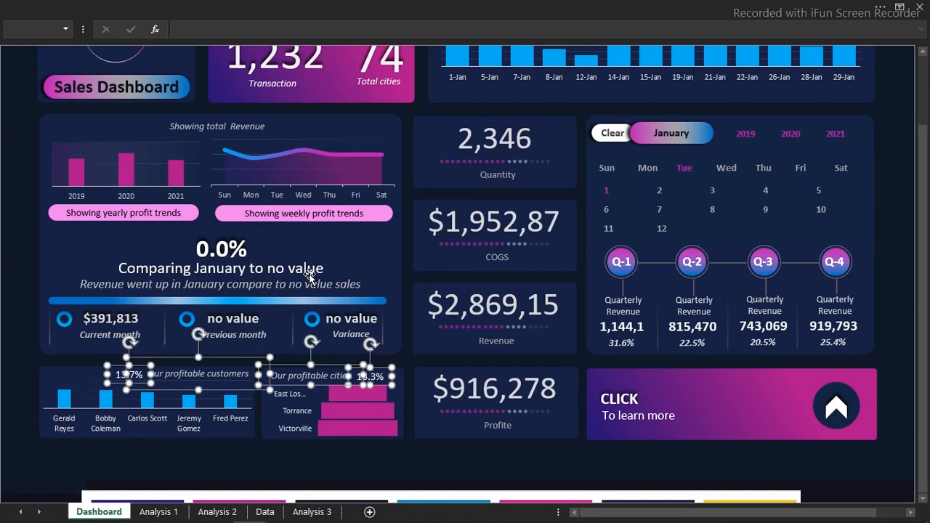
left_click(13, 281)
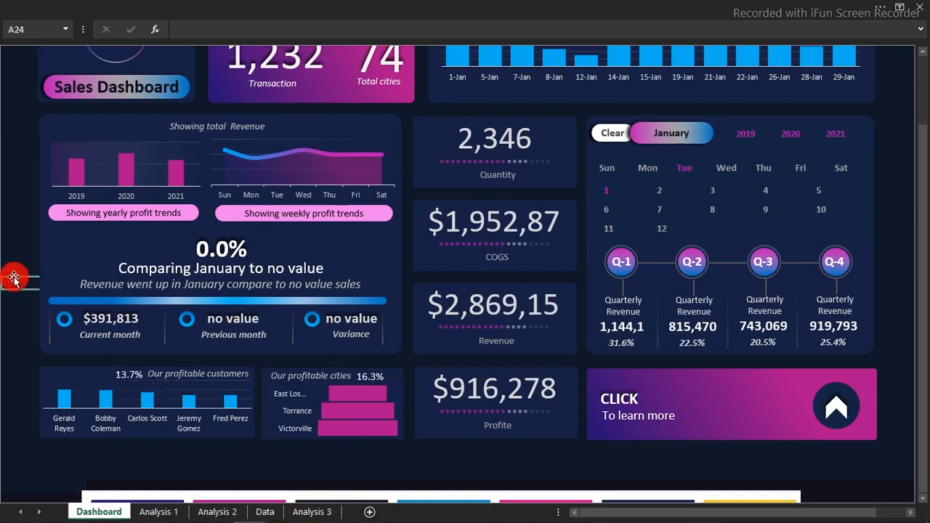
left_click(661, 209)
Clear the example dashboard's filters and examine its daily profit trends for Tue, Wed and the year 2019
left_click_drag(927, 224, 927, 218)
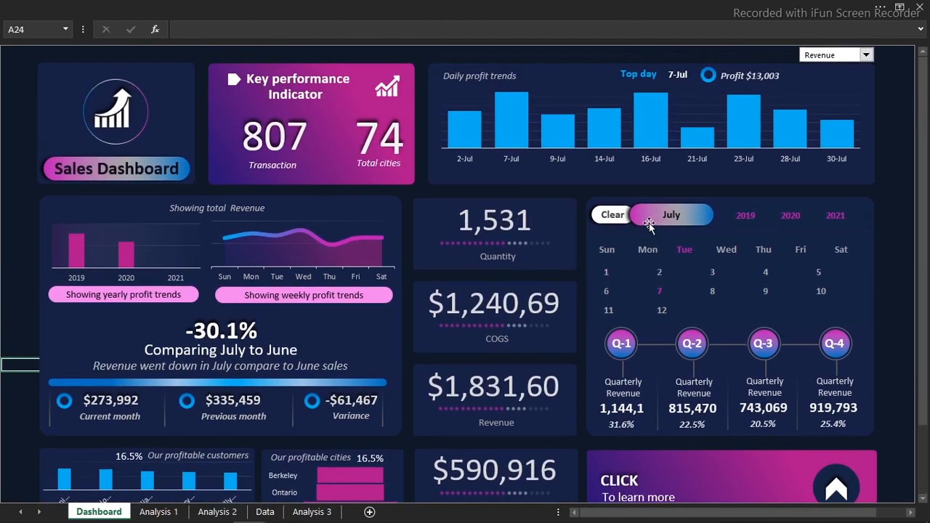
left_click(613, 216)
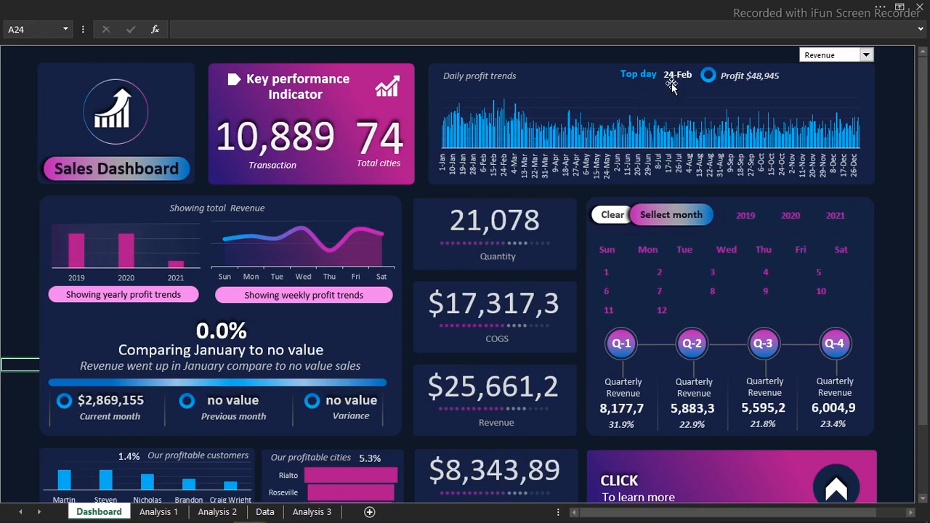
left_click(685, 252)
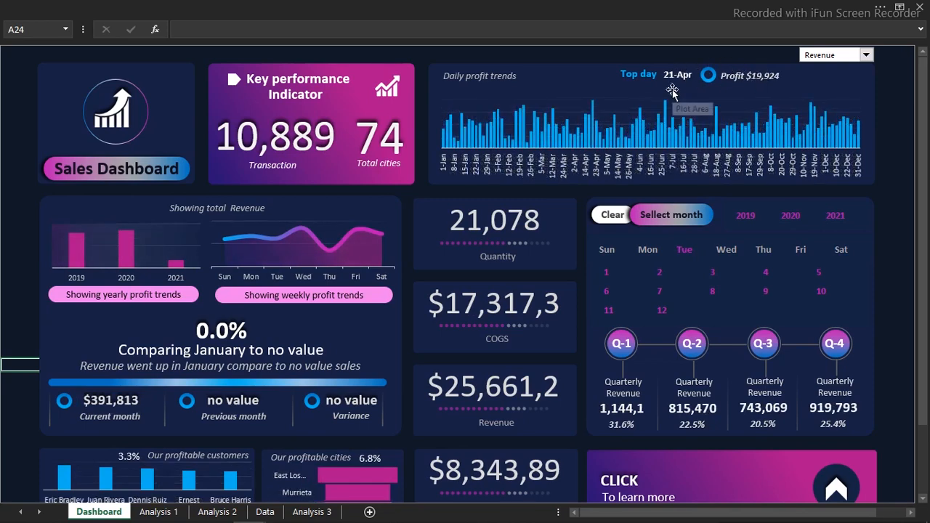
left_click(726, 249)
left_click(747, 215)
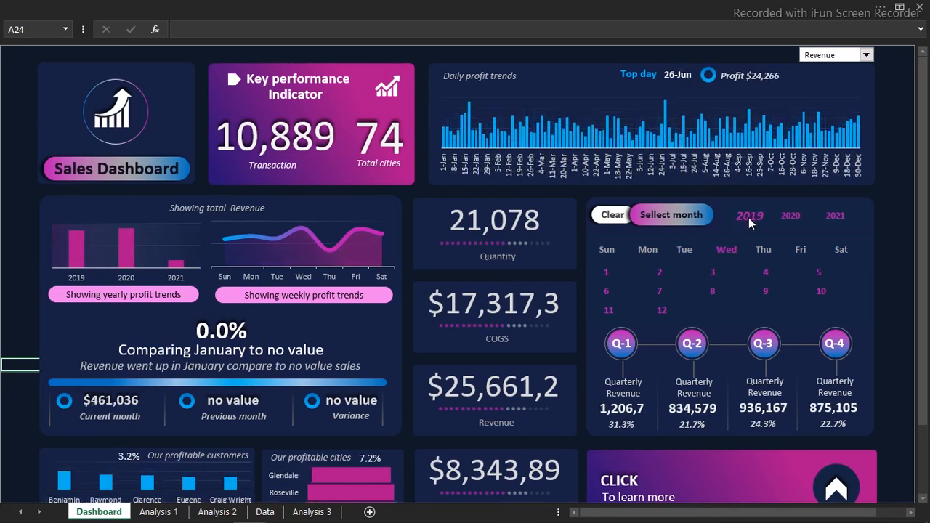